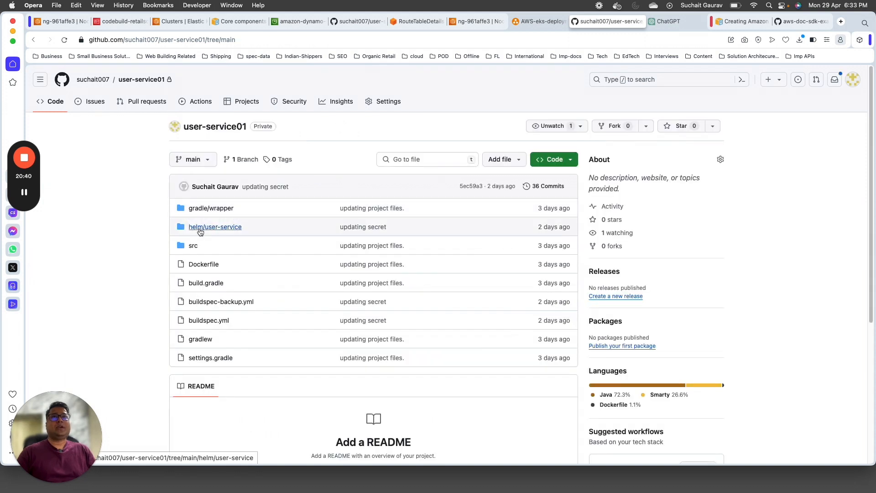
# Step: Open the user-service01 repo's src folder, then select CodeBuild in the AWS-eks-deployment diagram
pyautogui.scroll(-3, 225, 190)
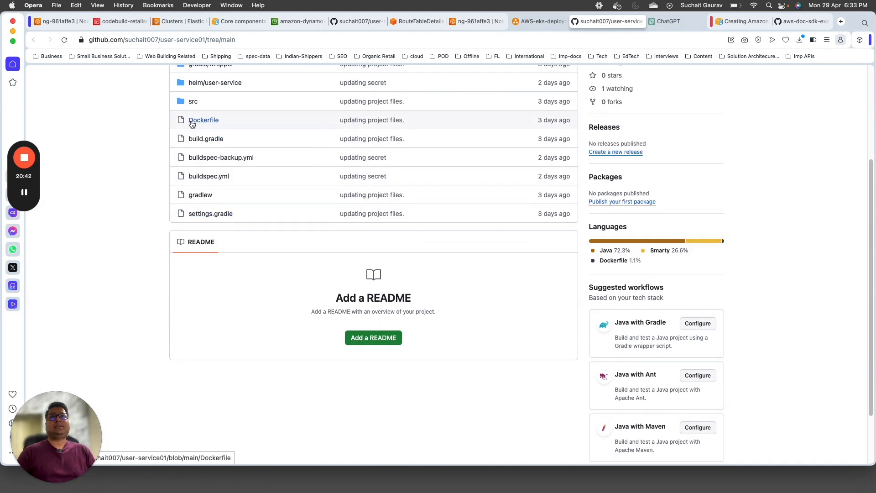
pyautogui.scroll(1, 137, 255)
pyautogui.scroll(1, 137, 256)
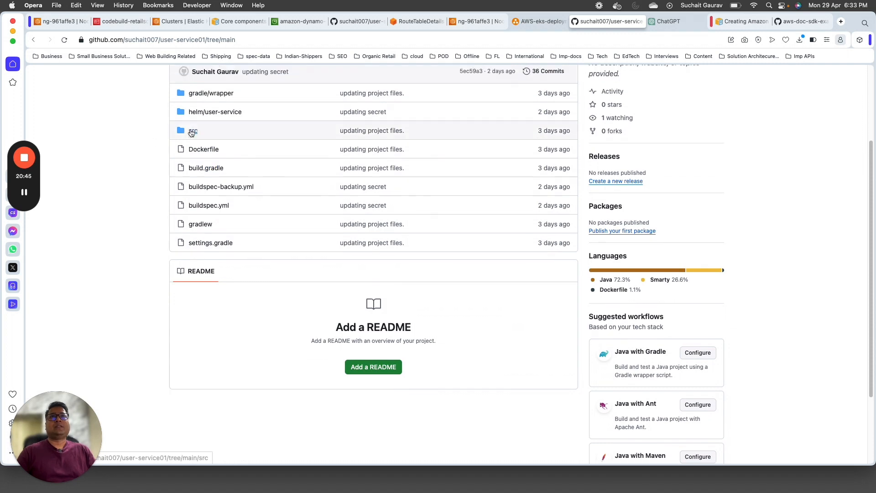
pyautogui.click(193, 131)
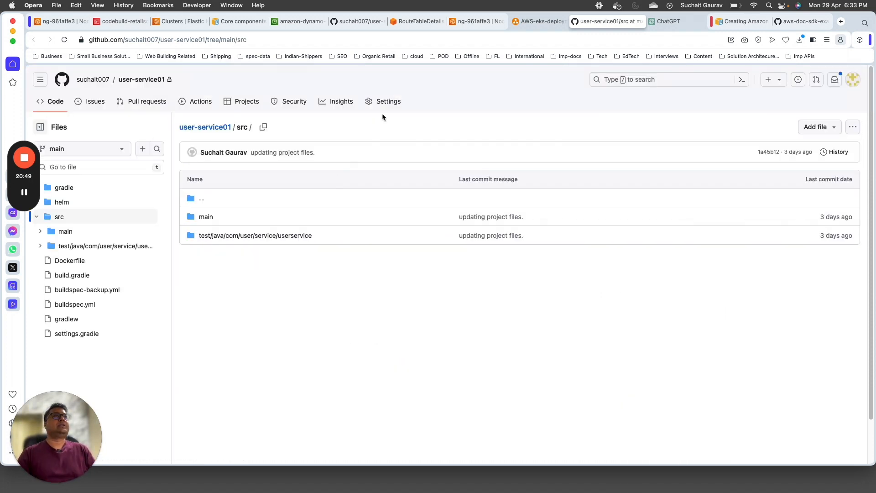
pyautogui.click(531, 22)
pyautogui.click(396, 293)
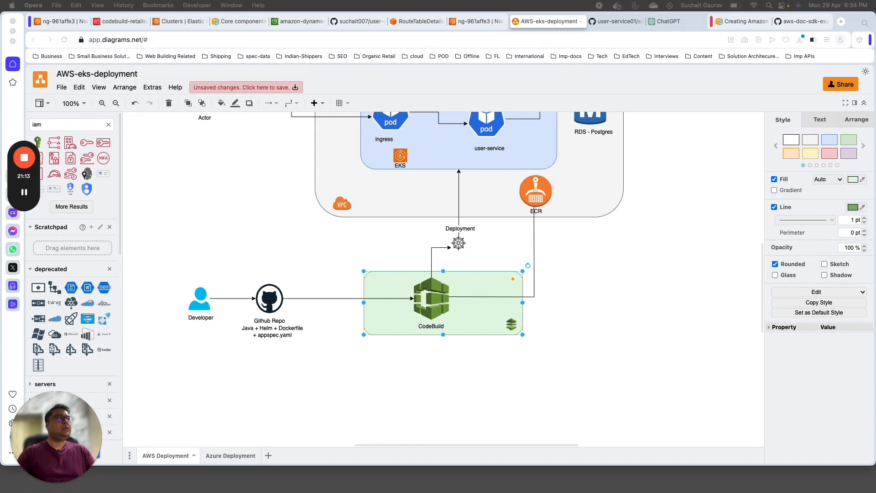
# Step: Bring IntelliJ's values.yaml window into view full-screen, then hide it again
pyautogui.moveTo(875, 174); pyautogui.dragTo(302, 63)
pyautogui.doubleClick(301, 62)
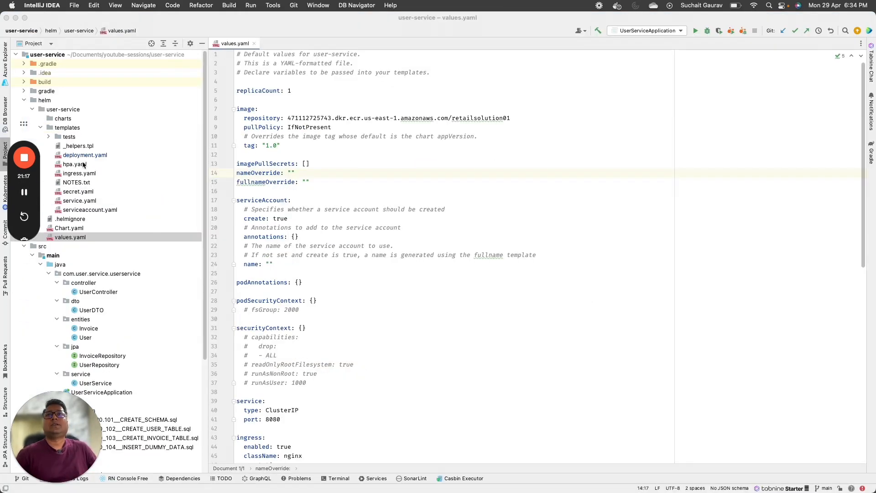
pyautogui.click(15, 18)
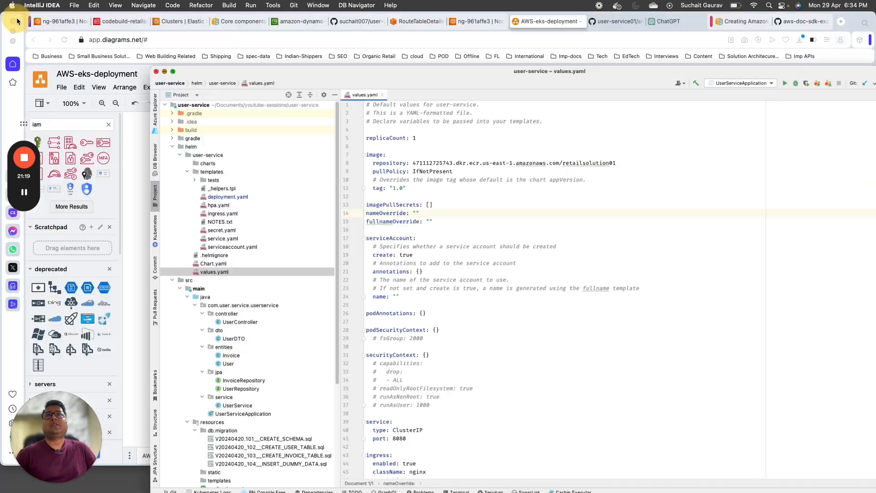
# Step: Select the RDS - Postgres shape in the diagram, then go to the CodeBuild IAM role page
pyautogui.scroll(1, 294, 281)
pyautogui.click(754, 226)
pyautogui.click(599, 136)
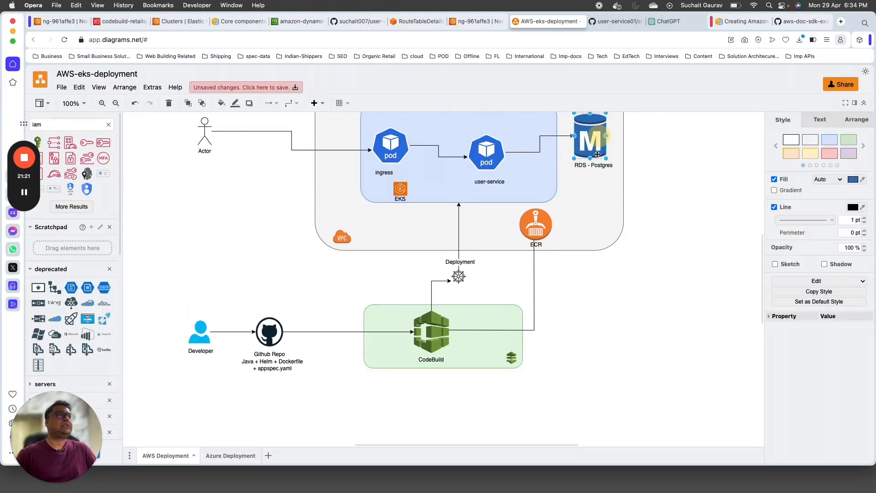
pyautogui.scroll(3, 574, 286)
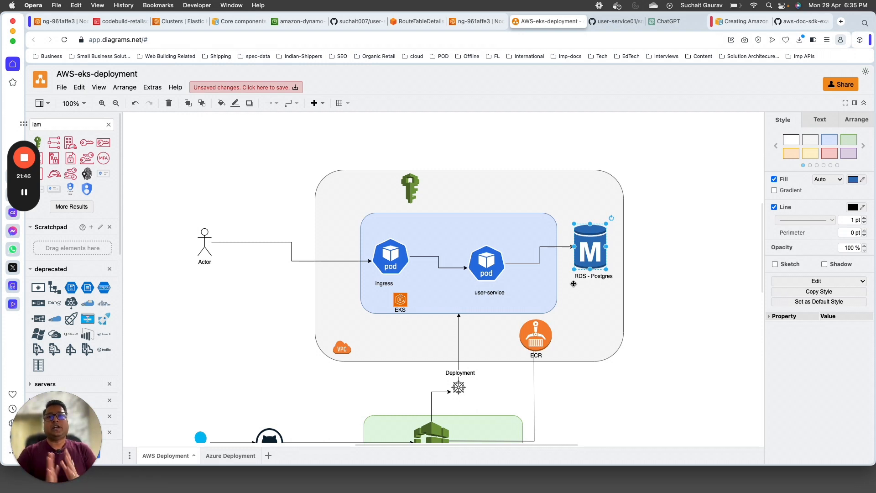
pyautogui.click(124, 22)
# Step: Open the RDS dashboard from the AWS console home and glance at its databases list
pyautogui.click(40, 74)
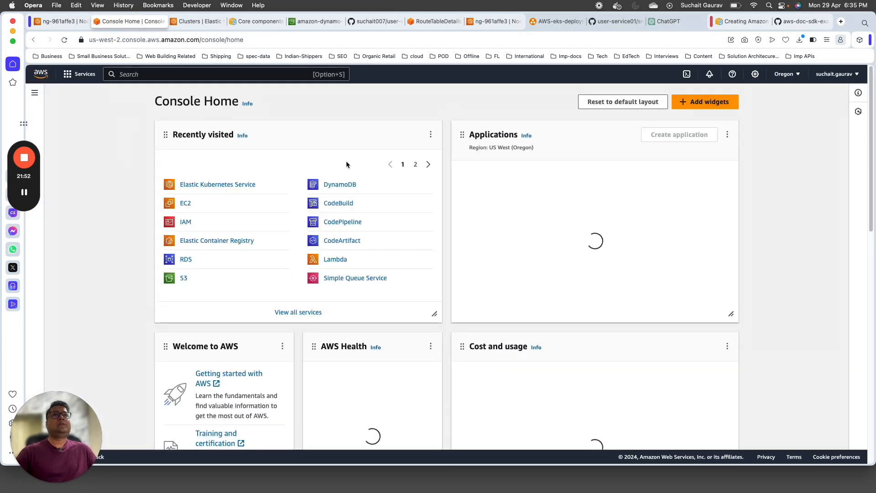
pyautogui.click(185, 259)
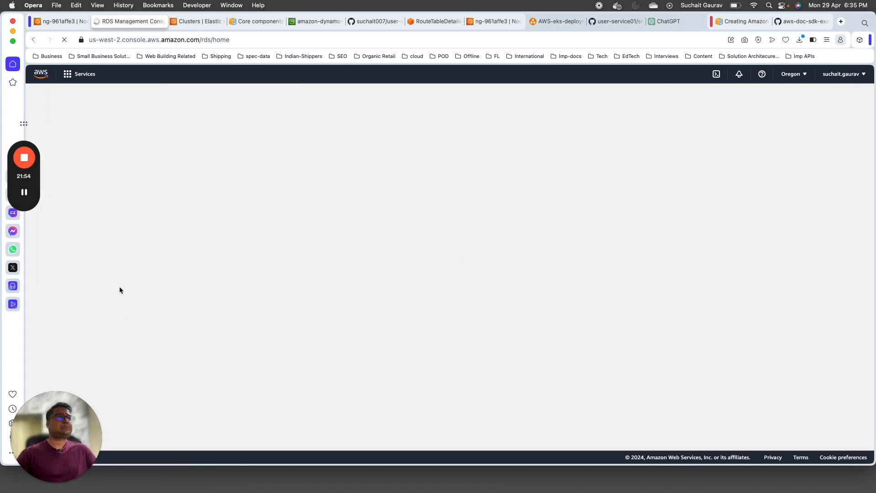
pyautogui.scroll(-1, 315, 210)
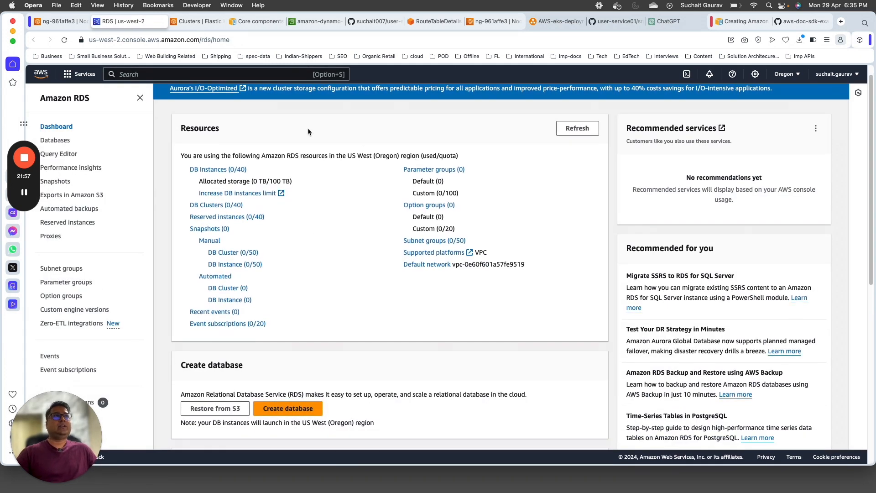
pyautogui.click(64, 142)
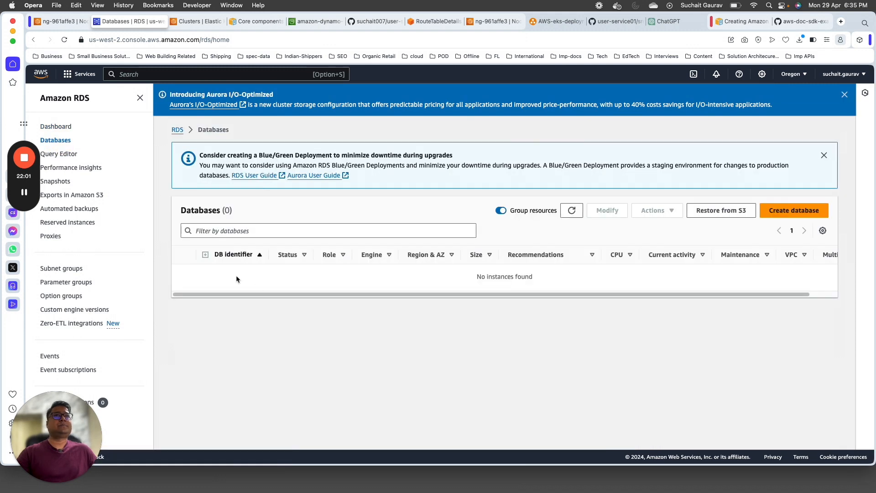
pyautogui.click(56, 127)
# Step: Switch the console region to US East (N. Virginia) and list its DB instances
pyautogui.click(794, 74)
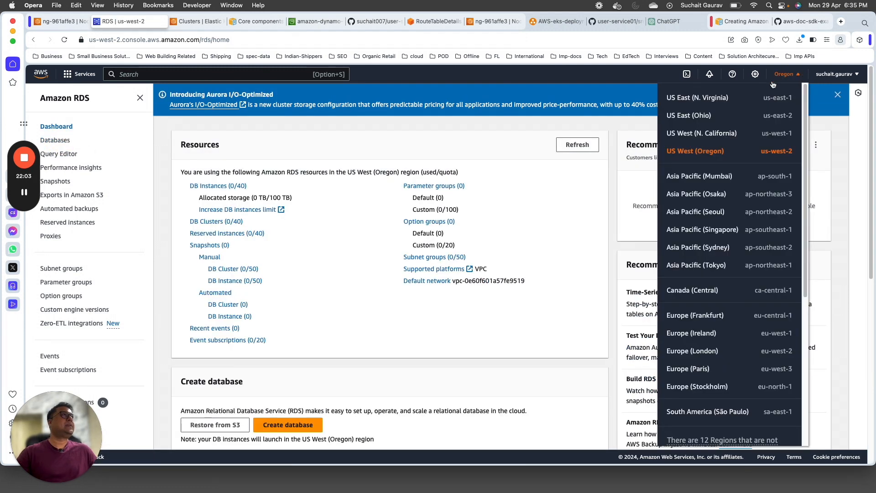
pyautogui.click(706, 99)
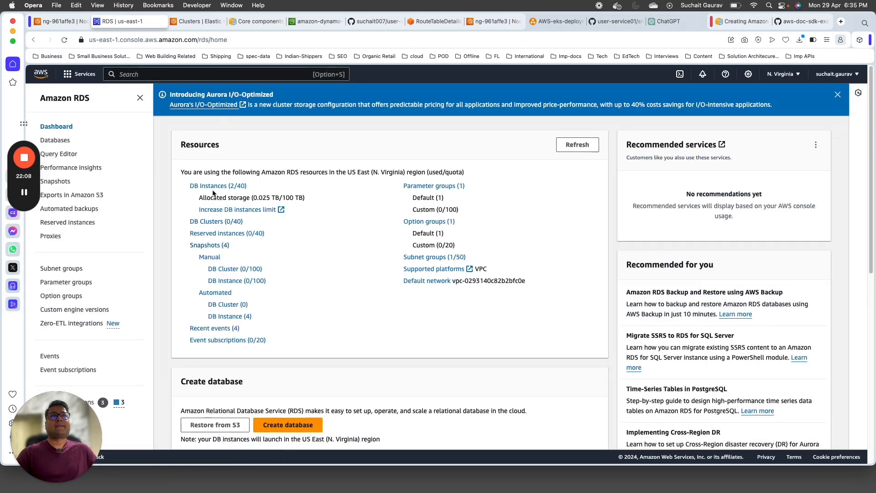
pyautogui.click(213, 186)
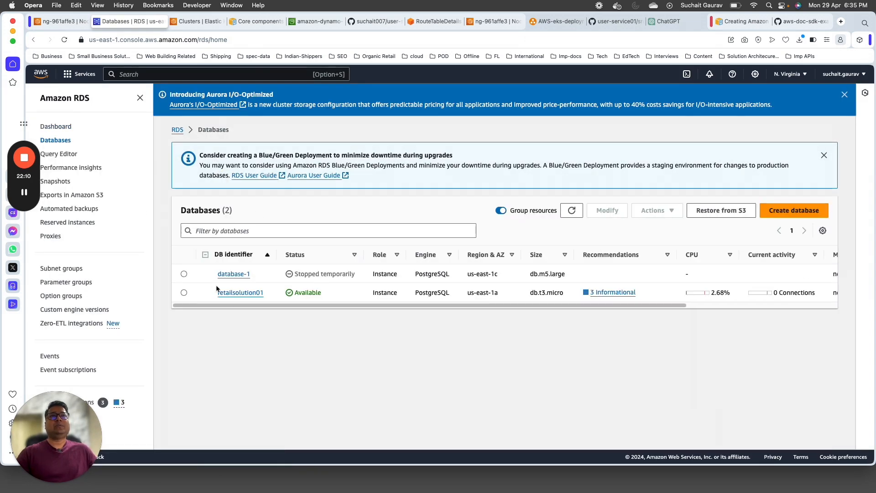
# Step: Open the retailsolution01 database details and review its connectivity information
pyautogui.click(242, 295)
pyautogui.scroll(-14, 242, 301)
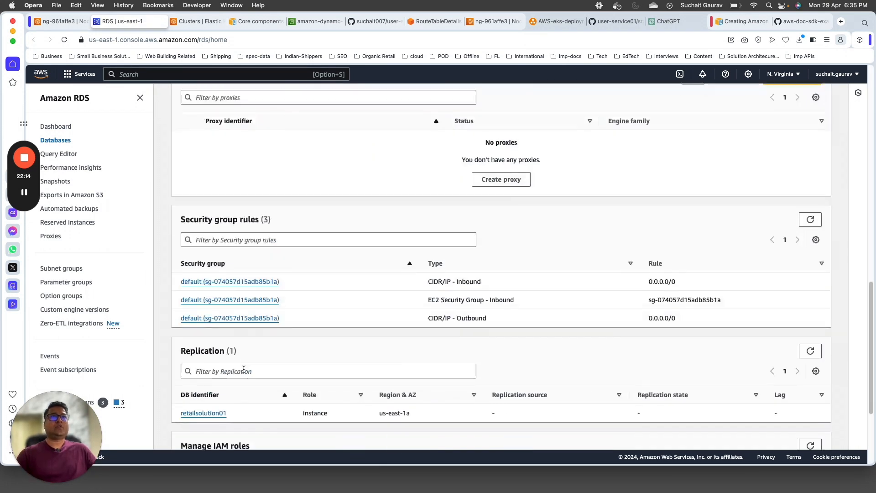
pyautogui.scroll(9, 251, 309)
pyautogui.scroll(-3, 251, 309)
pyautogui.scroll(6, 274, 256)
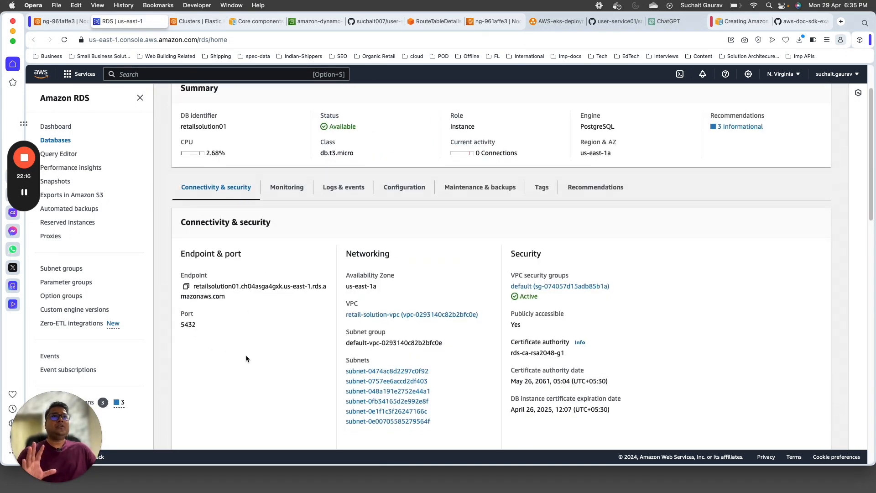
pyautogui.scroll(3, 245, 355)
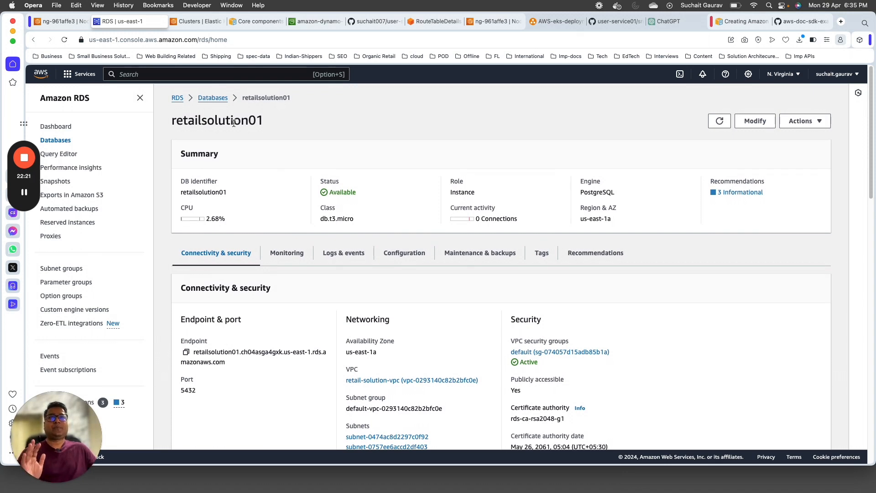
pyautogui.scroll(-3, 251, 291)
# Step: Select the retailsolution01 endpoint address and switch over to DBeaver
pyautogui.moveTo(195, 248); pyautogui.dragTo(227, 258)
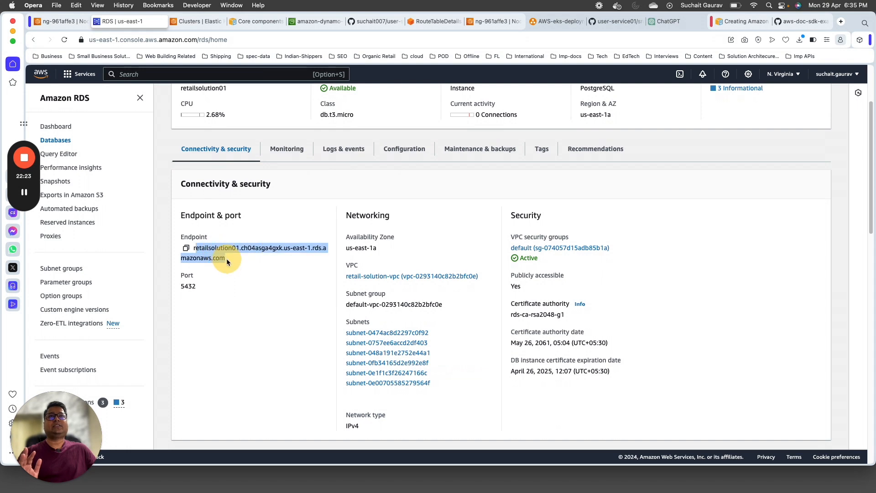
pyautogui.scroll(3, 219, 316)
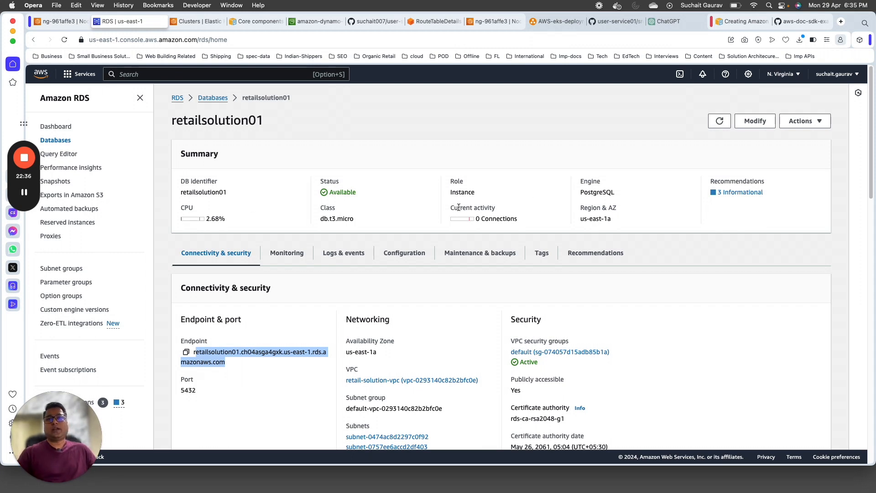
pyautogui.press('super+Tab')
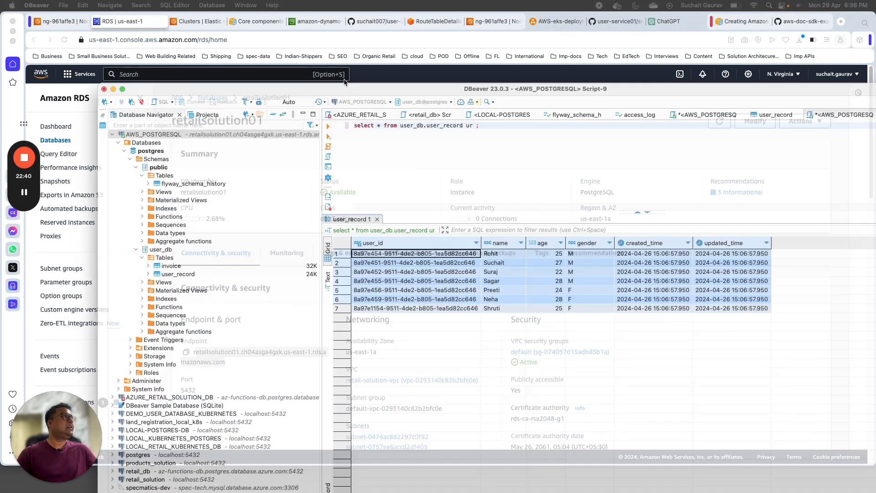
# Step: Bring DBeaver in front of the browser and maximise its window
pyautogui.moveTo(424, 40); pyautogui.dragTo(336, 39)
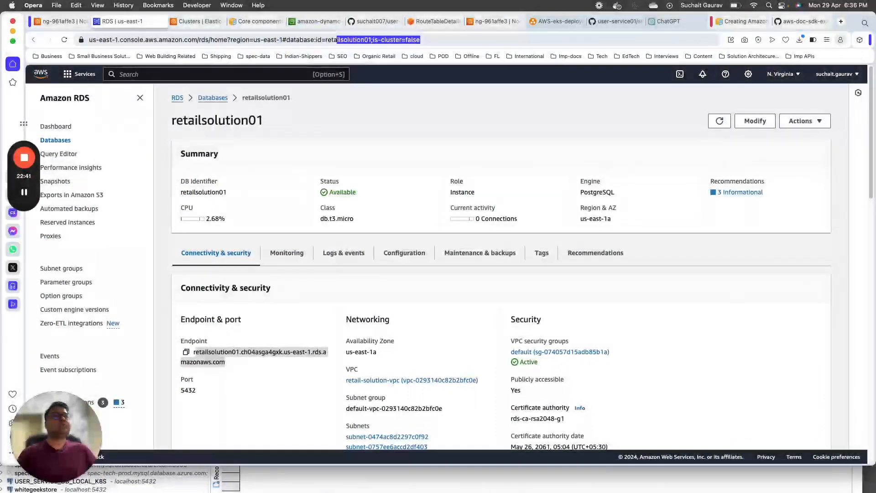
pyautogui.click(352, 480)
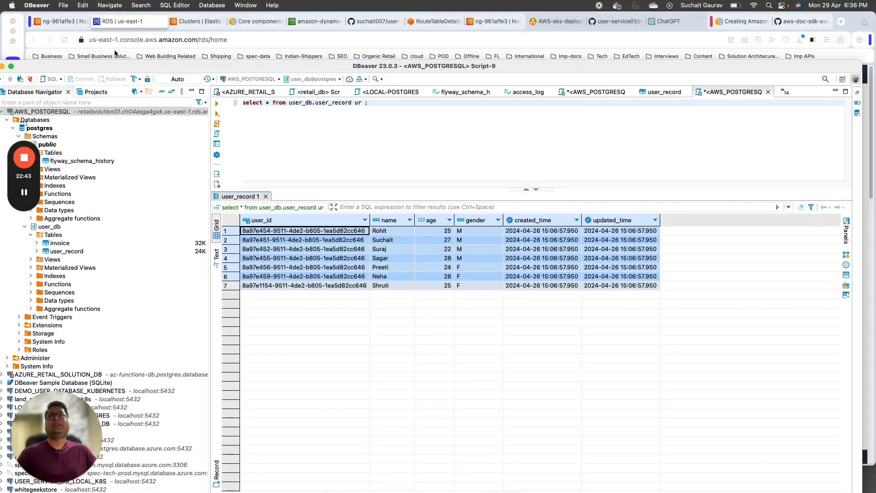
pyautogui.moveTo(118, 67); pyautogui.dragTo(179, 26)
pyautogui.doubleClick(179, 27)
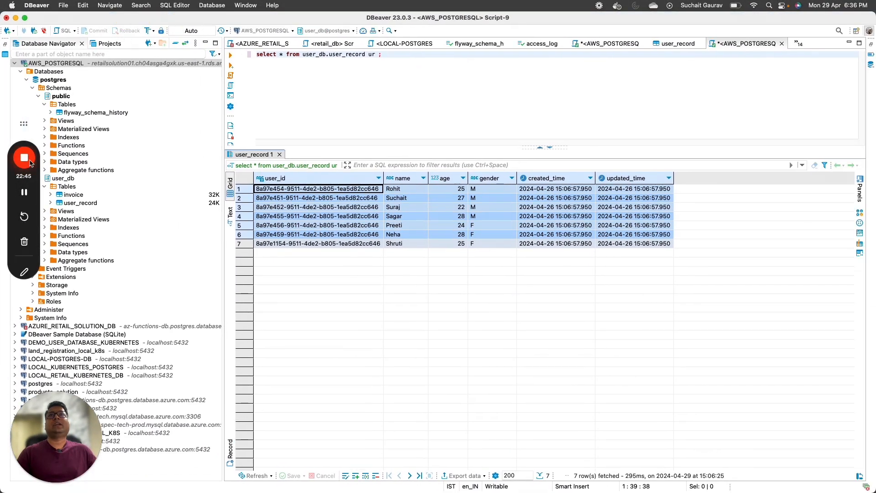
pyautogui.moveTo(16, 188); pyautogui.dragTo(765, 268)
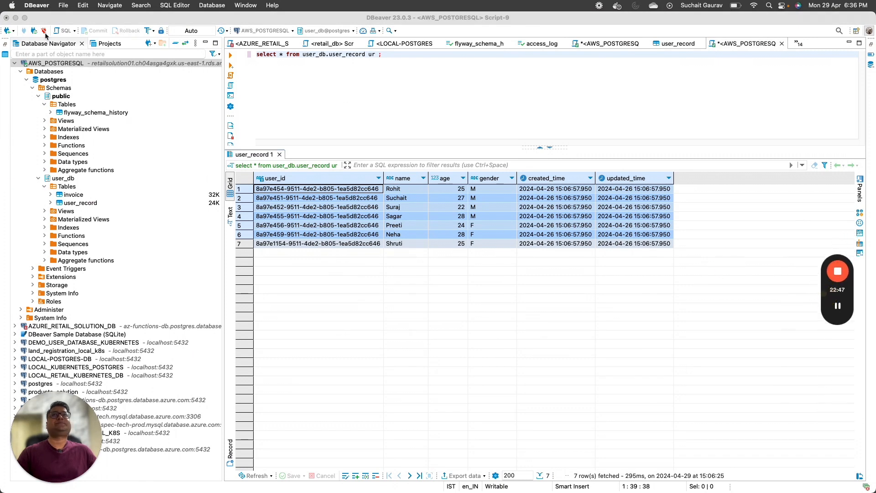
# Step: Inspect the AWS_POSTGRESQL connection settings: postgres database, RDS host, port 5432, username and password fields
pyautogui.rightClick(47, 63)
pyautogui.click(73, 94)
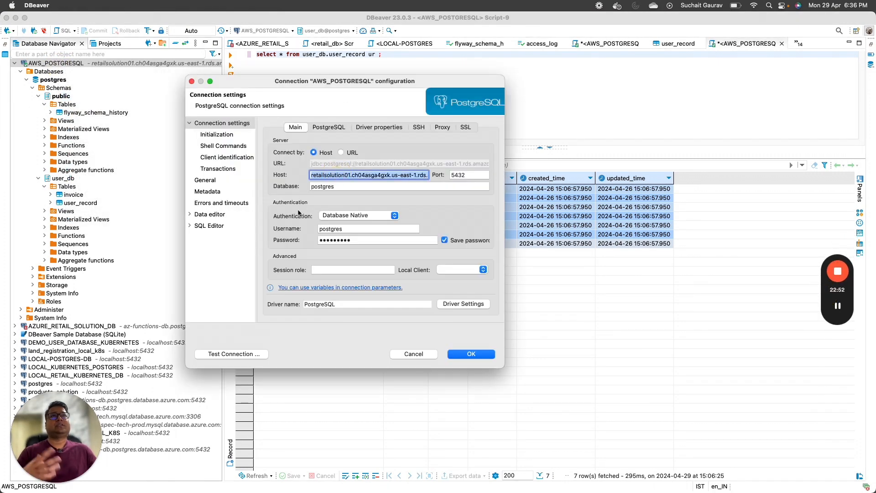
pyautogui.doubleClick(341, 187)
pyautogui.doubleClick(379, 176)
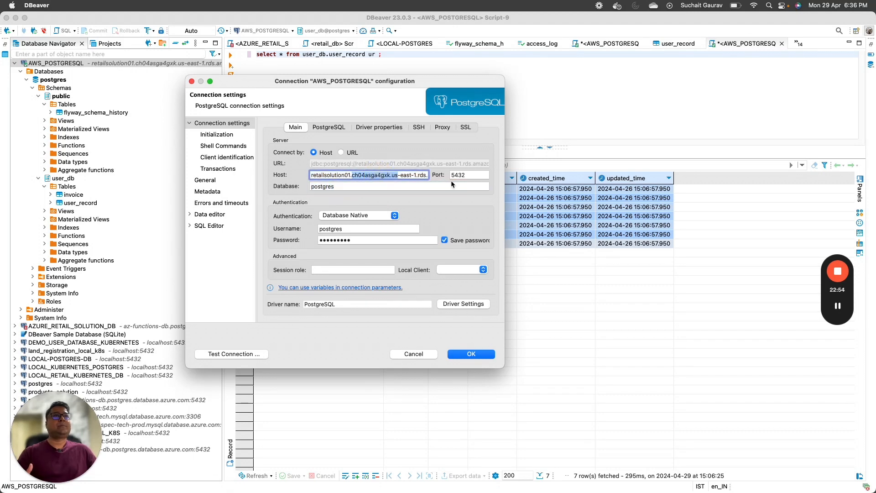
pyautogui.click(457, 176)
pyautogui.click(358, 229)
pyautogui.click(360, 240)
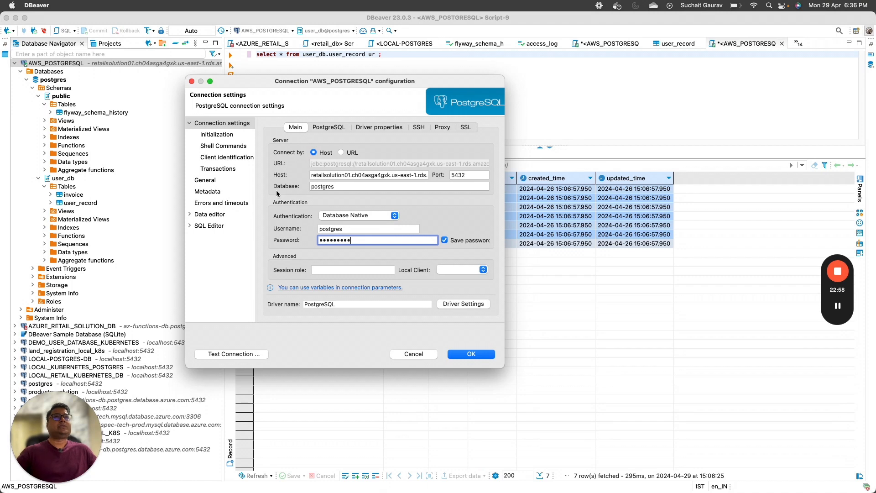
# Step: Cancel the settings dialog and Invalidate/Reconnect the AWS_POSTGRESQL connection
pyautogui.click(416, 356)
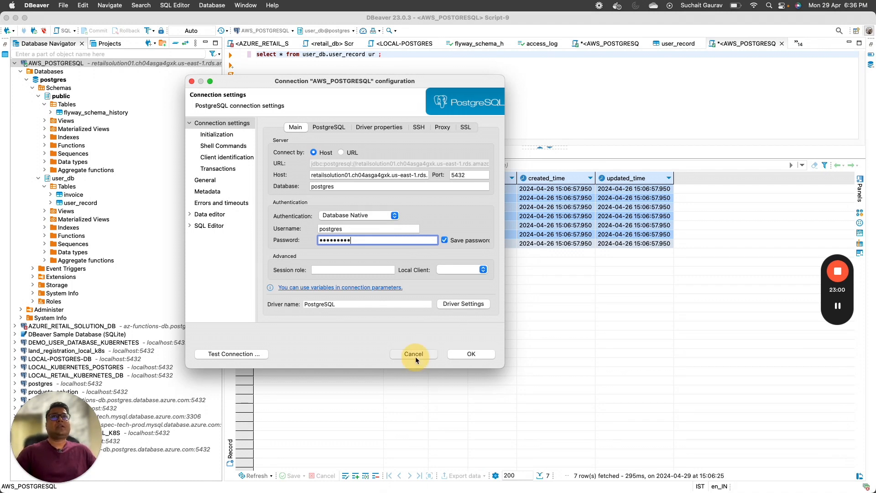
pyautogui.rightClick(106, 64)
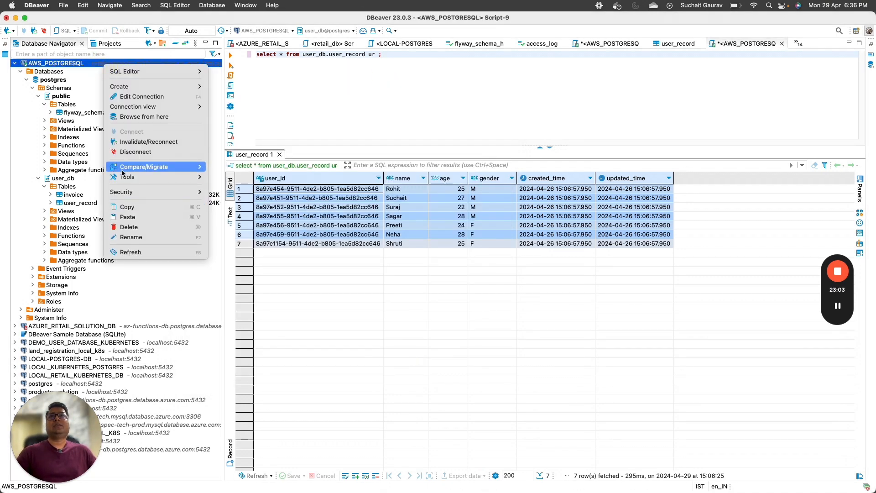
pyautogui.click(128, 142)
# Step: Run only the selected end of the query text, which fails on the partial selection
pyautogui.click(341, 65)
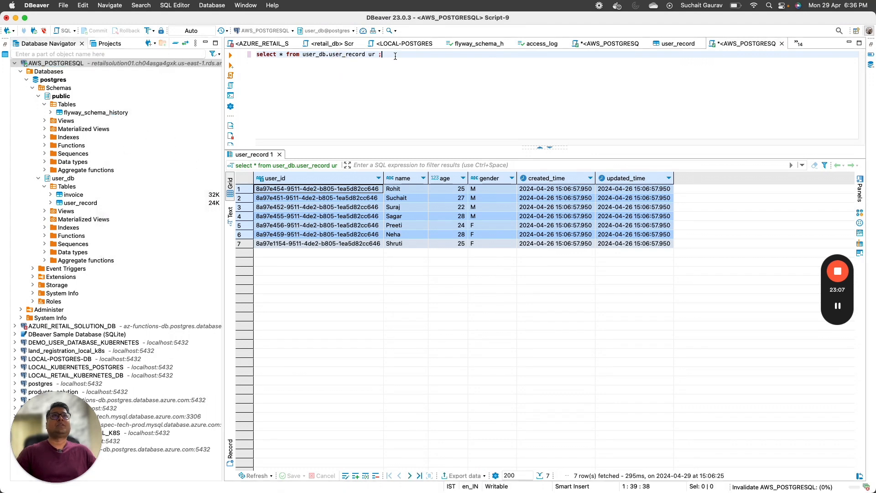
pyautogui.moveTo(384, 55); pyautogui.dragTo(247, 58)
pyautogui.click(231, 54)
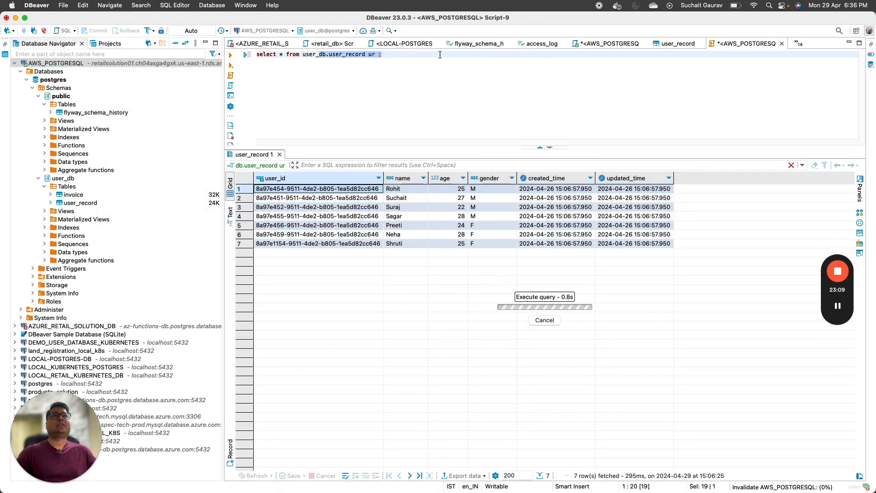
pyautogui.click(433, 71)
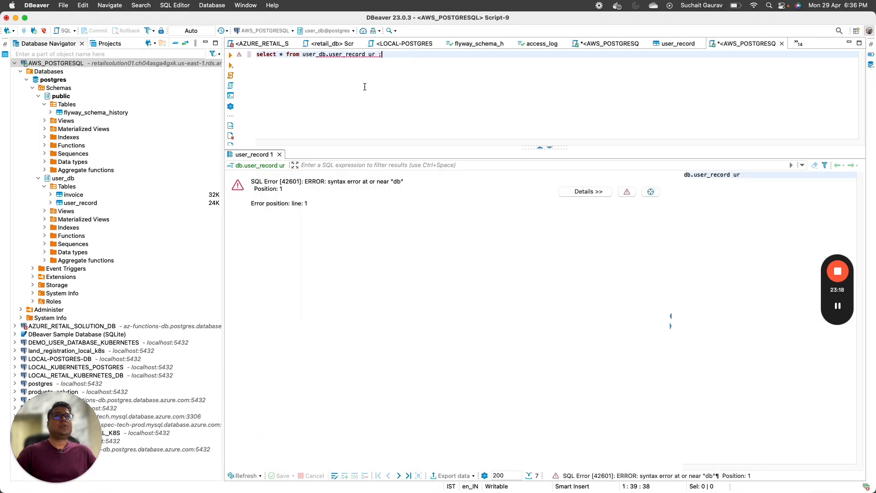
# Step: Rerun the full select * from user_db.user_record ur query and highlight its 7 rows
pyautogui.moveTo(382, 54); pyautogui.dragTo(210, 52)
pyautogui.click(230, 55)
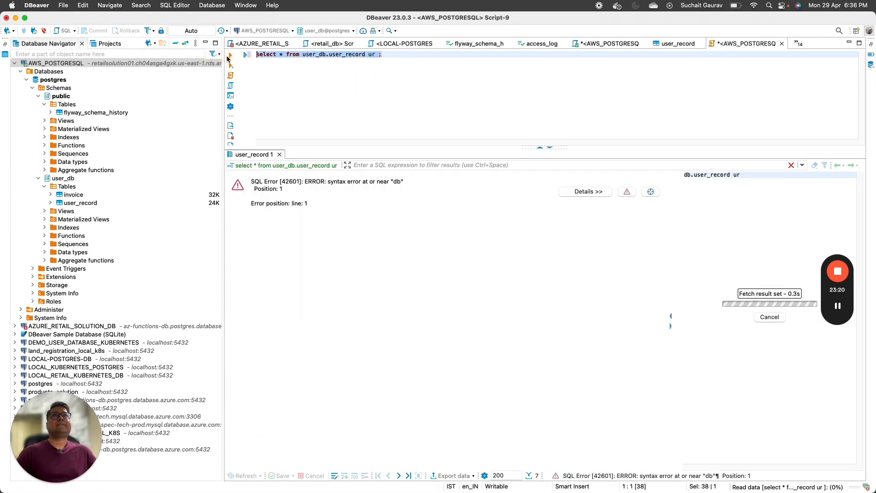
pyautogui.moveTo(266, 192); pyautogui.dragTo(498, 250)
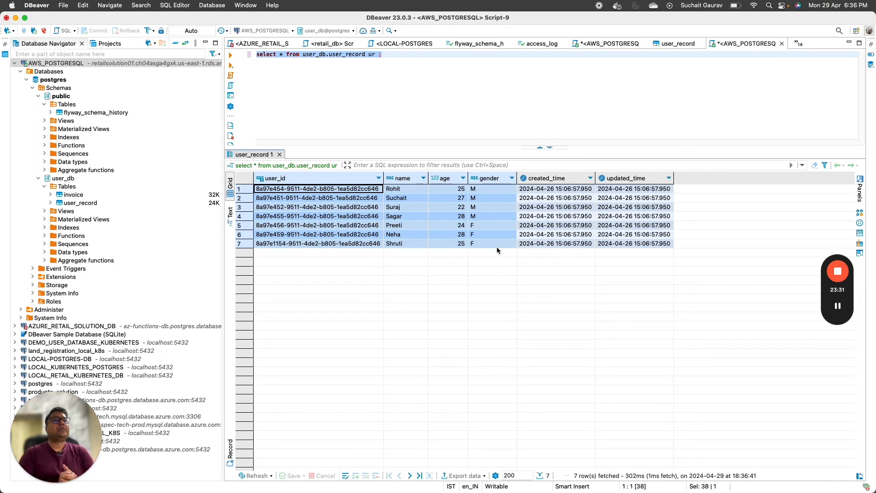
pyautogui.click(300, 130)
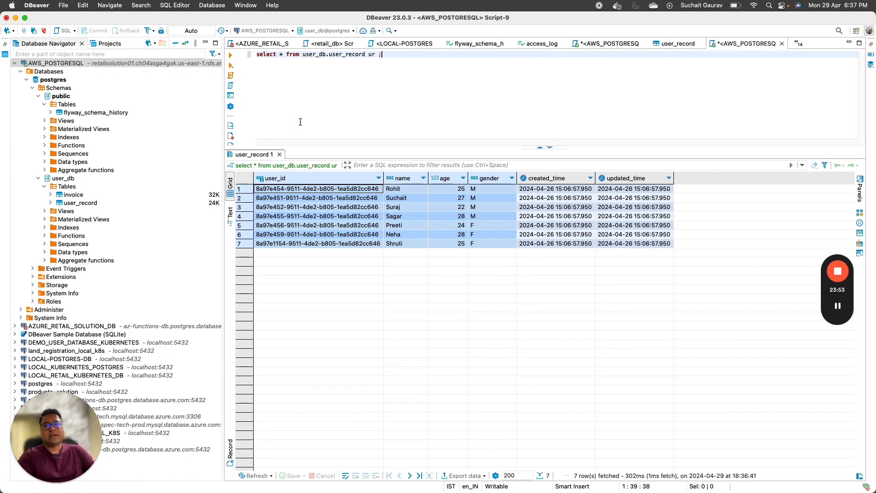
pyautogui.click(841, 306)
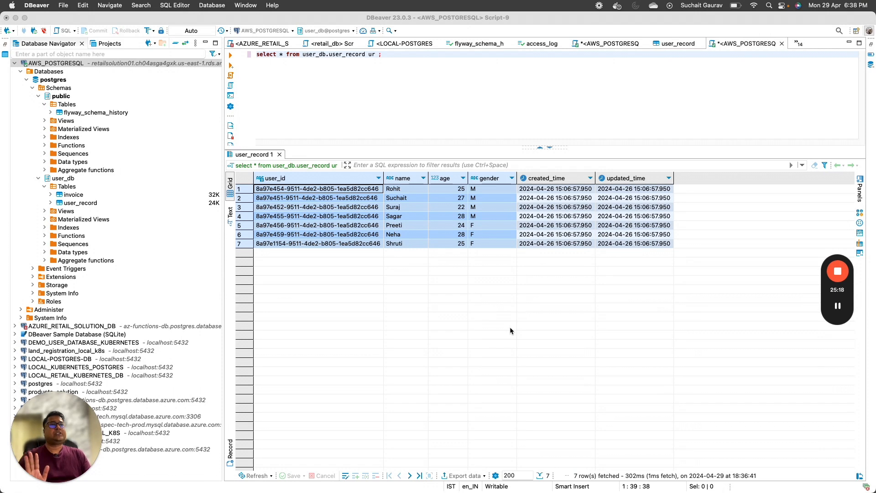
pyautogui.click(371, 109)
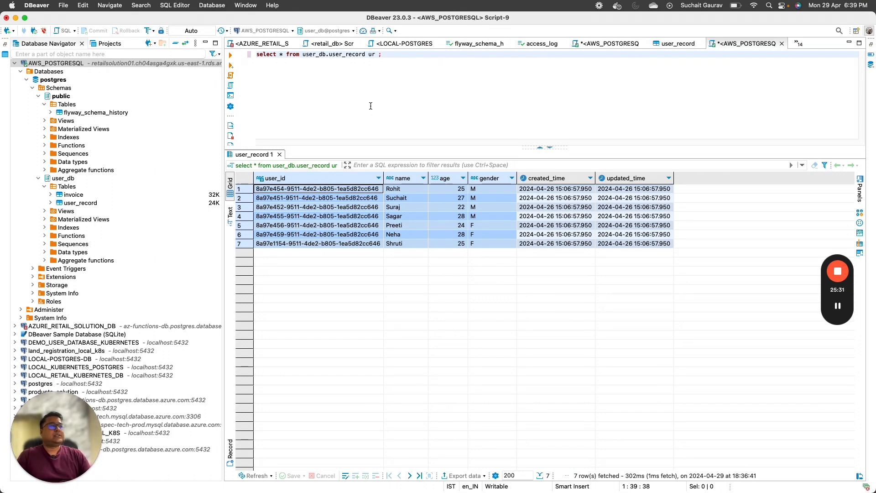
pyautogui.click(401, 225)
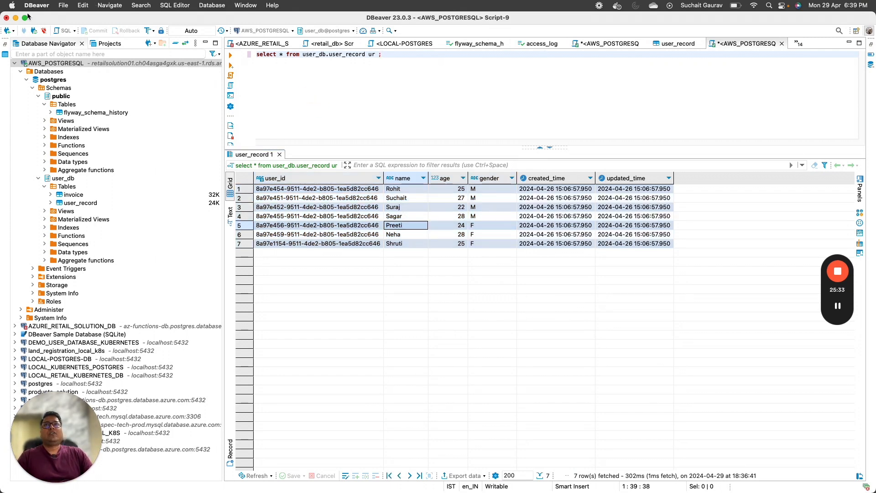
# Step: Select result rows 2 to 5, then expand the invoice and user_record table structures
pyautogui.moveTo(294, 197); pyautogui.dragTo(578, 226)
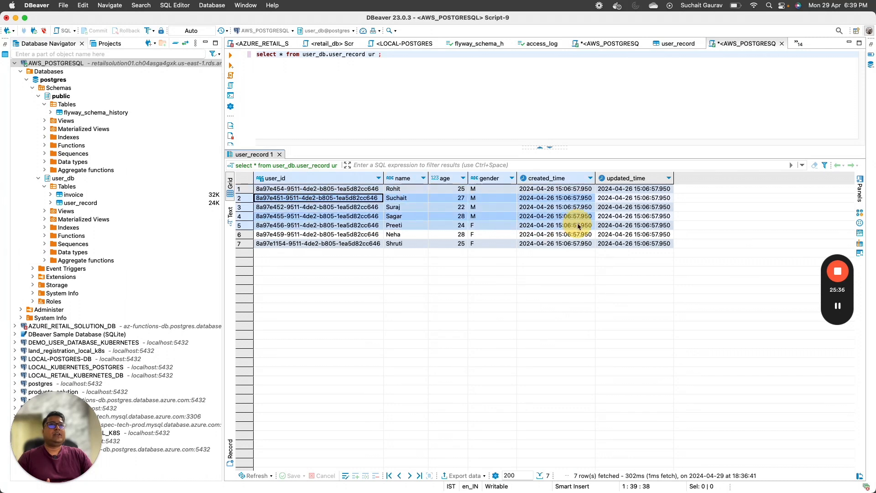
pyautogui.click(50, 195)
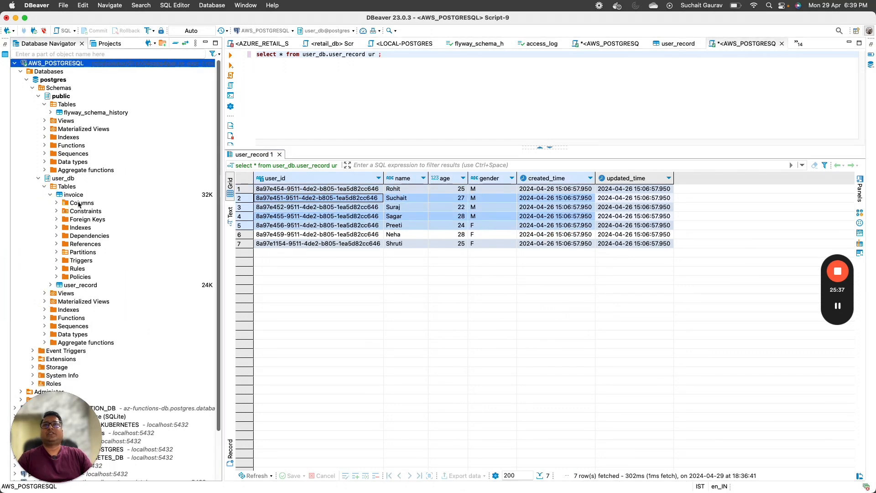
pyautogui.click(50, 285)
pyautogui.click(75, 286)
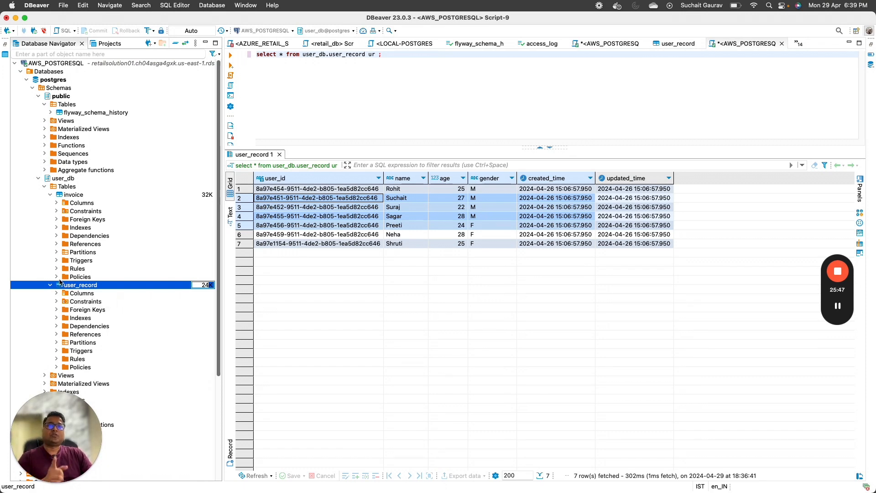
# Step: Minimize DBeaver, select Github Repo in the architecture diagram, and switch to IntelliJ IDEA
pyautogui.click(16, 18)
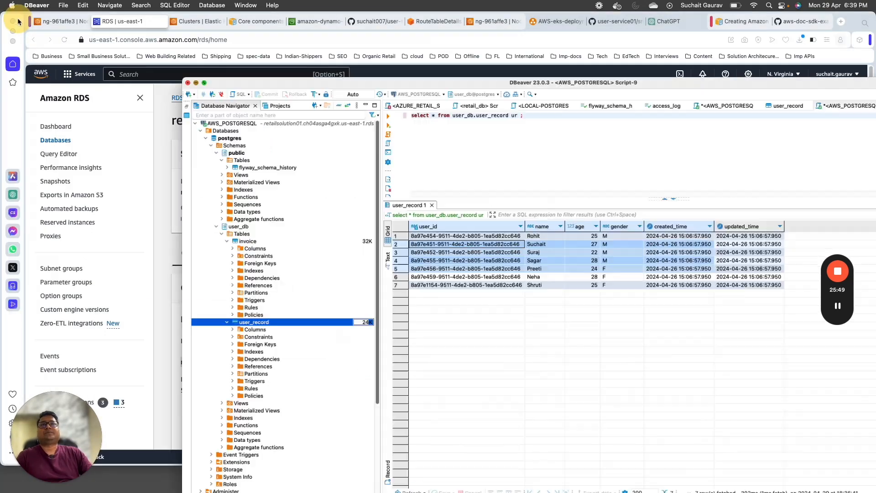
pyautogui.click(553, 22)
pyautogui.scroll(-5, 643, 338)
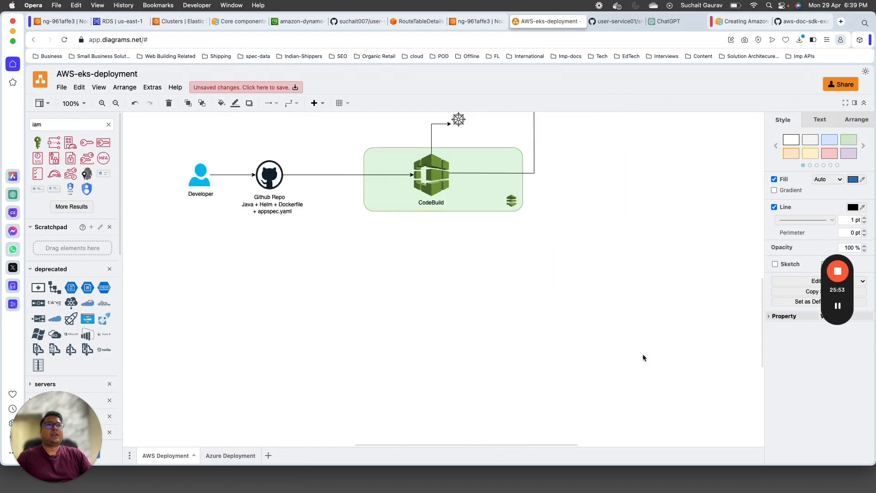
pyautogui.click(272, 203)
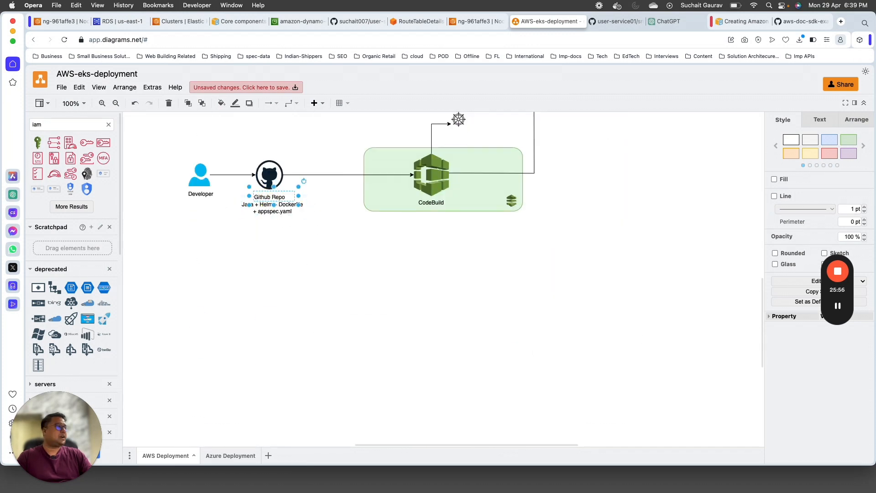
pyautogui.press('super+Tab')
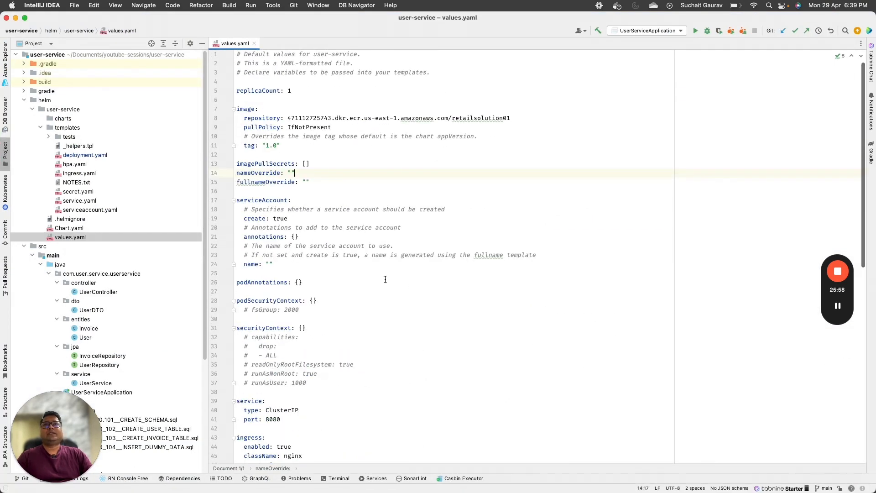
pyautogui.moveTo(68, 417); pyautogui.dragTo(827, 406)
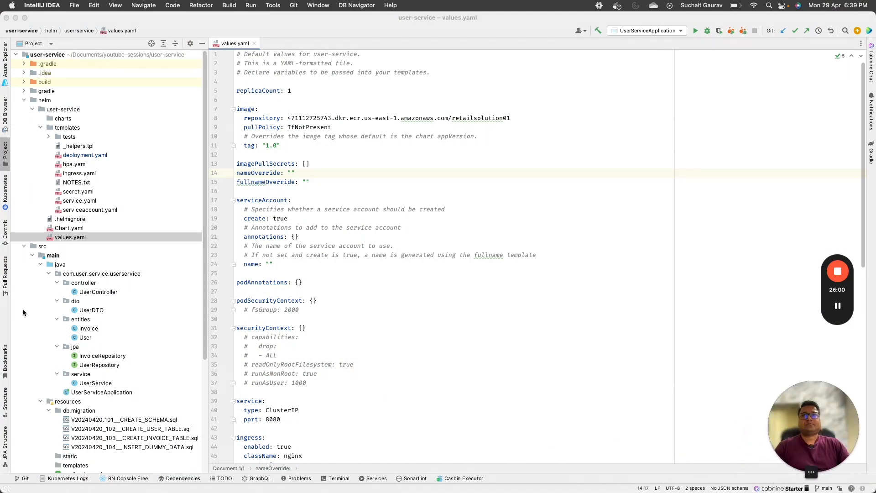
pyautogui.doubleClick(87, 292)
pyautogui.click(24, 100)
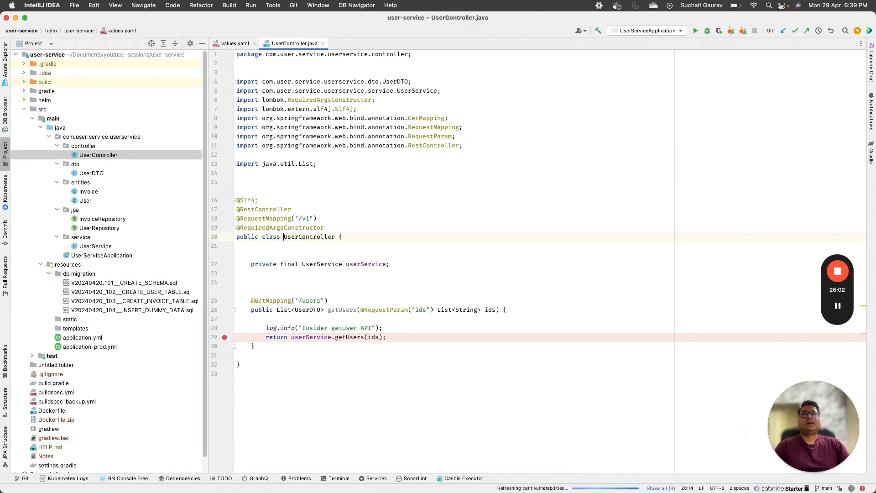
pyautogui.click(370, 193)
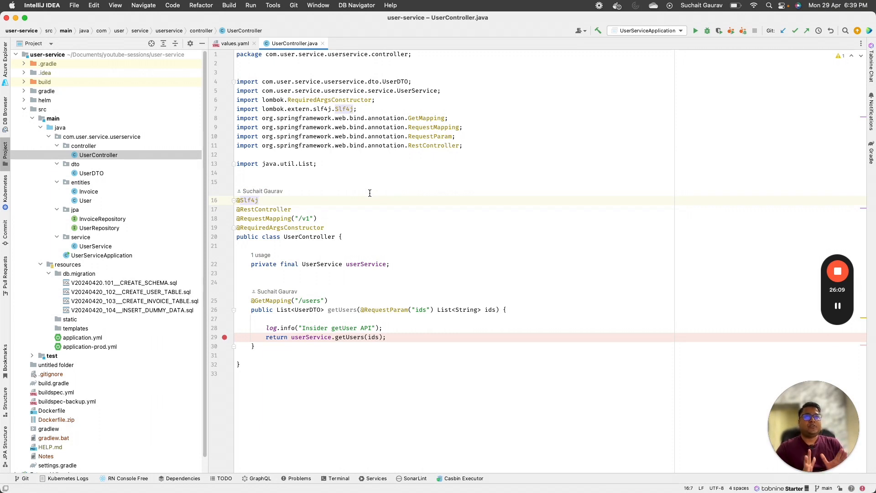
pyautogui.click(314, 301)
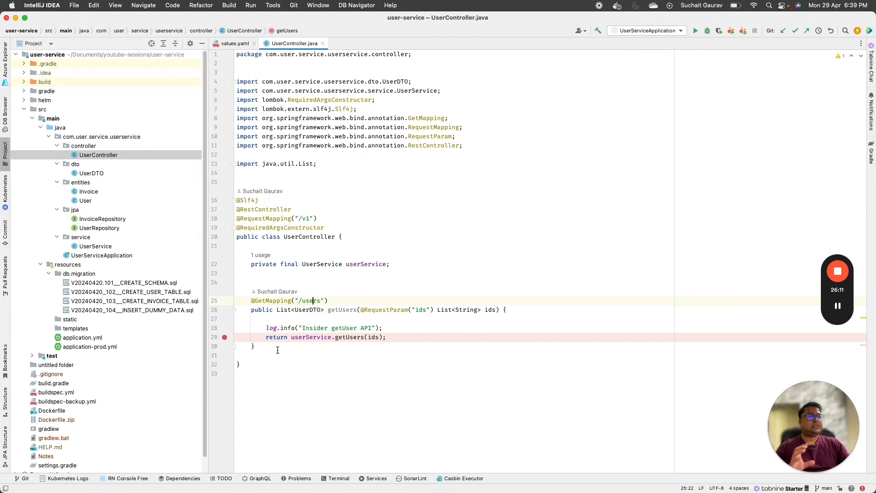
pyautogui.keyDown('super'); pyautogui.click(356, 338); pyautogui.keyUp('super')
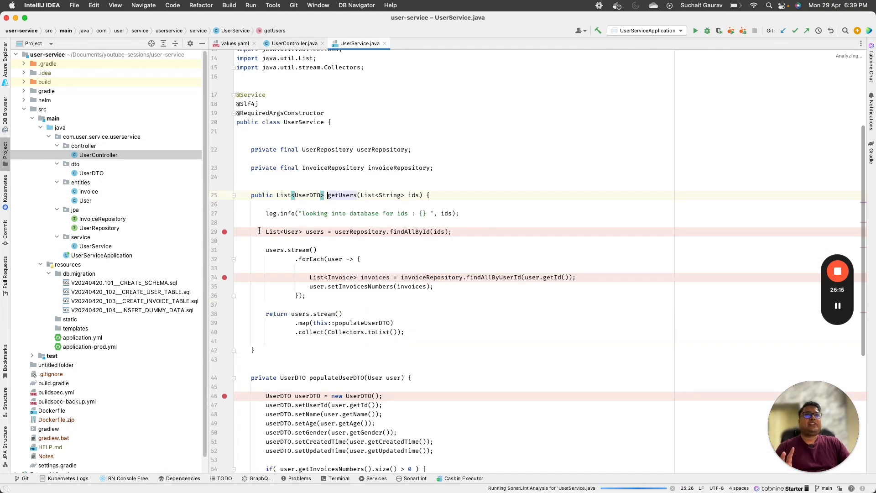
# Step: Open the Invoice entity class from the entities package, showing its user_db schema mapping
pyautogui.moveTo(259, 230); pyautogui.dragTo(481, 232)
pyautogui.scroll(-3, 306, 319)
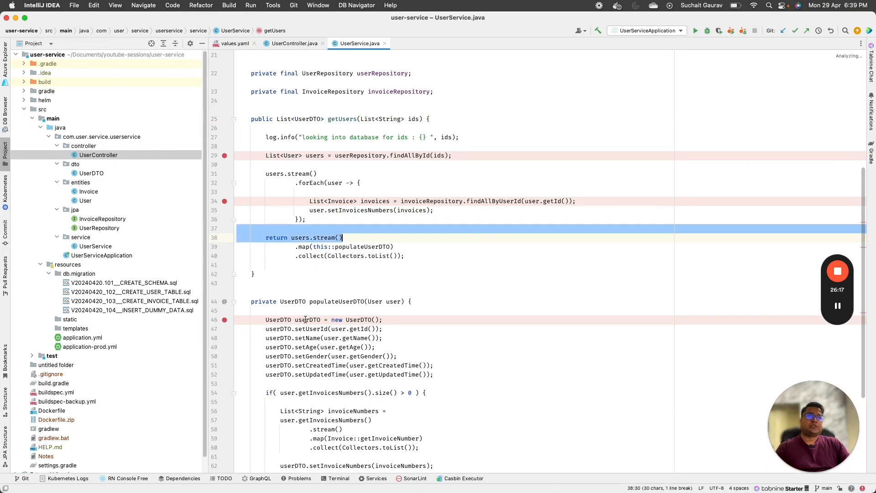
pyautogui.click(89, 192)
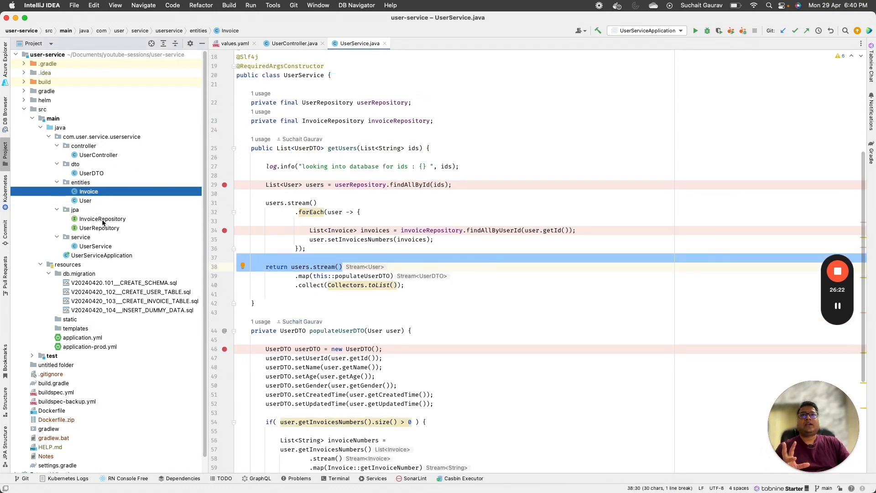
pyautogui.doubleClick(95, 192)
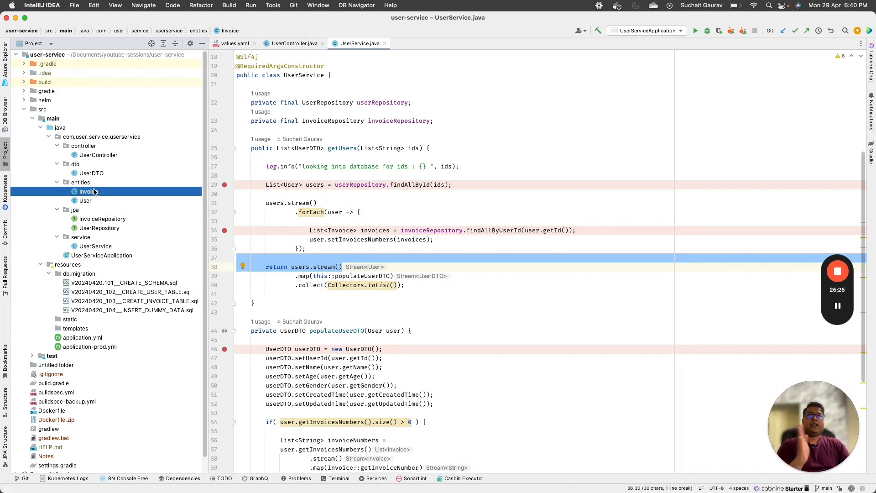
pyautogui.click(380, 222)
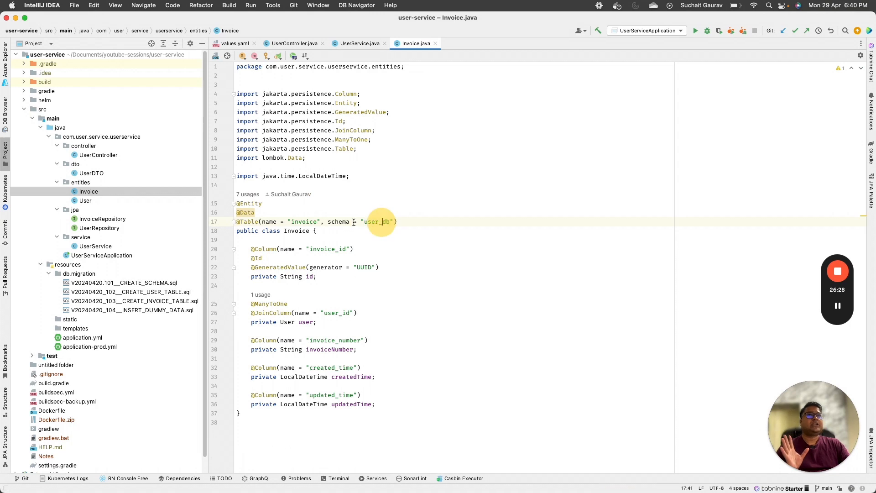
# Step: Highlight the Invoice table mapping and field definitions, then open the User entity class
pyautogui.doubleClick(314, 222)
pyautogui.moveTo(250, 240); pyautogui.dragTo(391, 413)
pyautogui.click(85, 200)
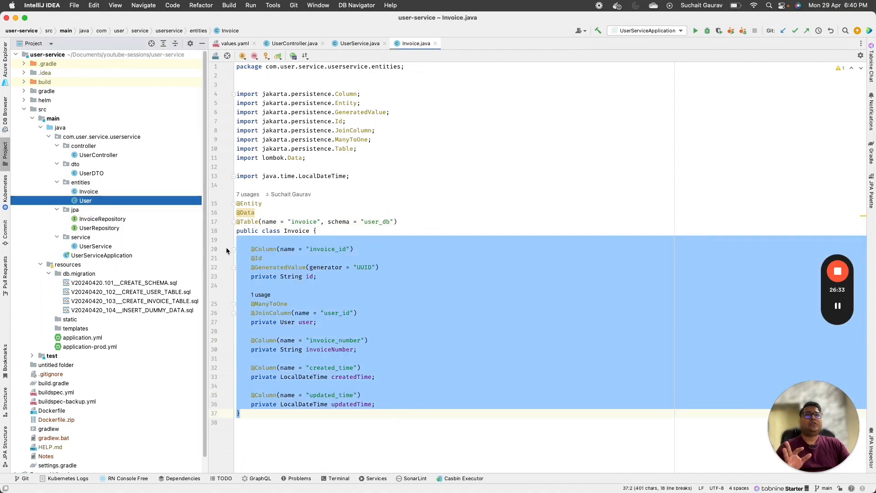
pyautogui.doubleClick(86, 201)
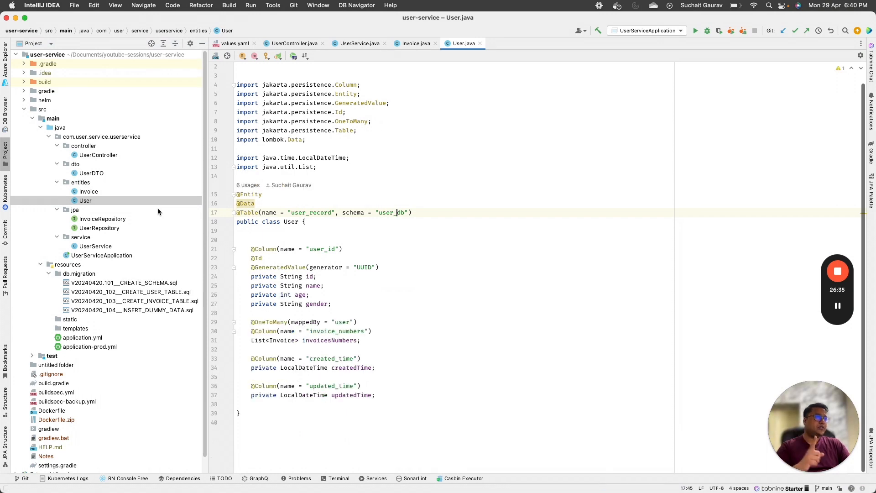
# Step: Open the InvoiceRepository interface, then the UserService class
pyautogui.doubleClick(91, 221)
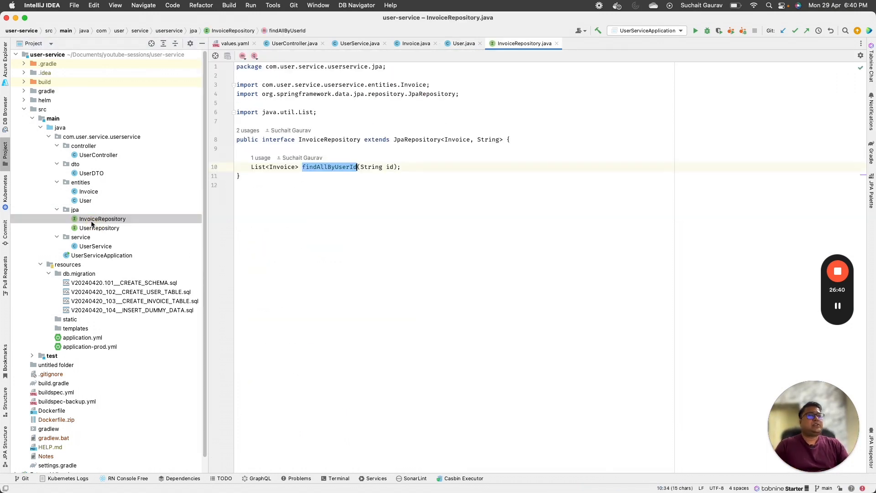
pyautogui.scroll(-1, 91, 224)
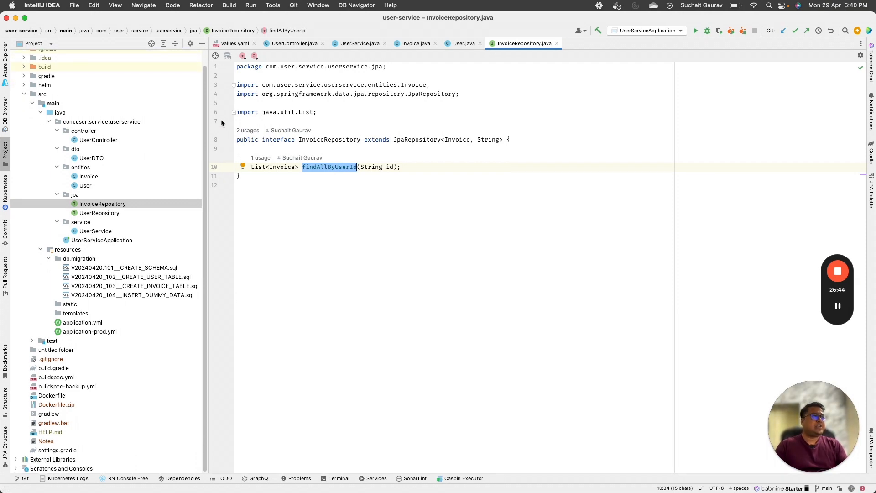
pyautogui.doubleClick(112, 229)
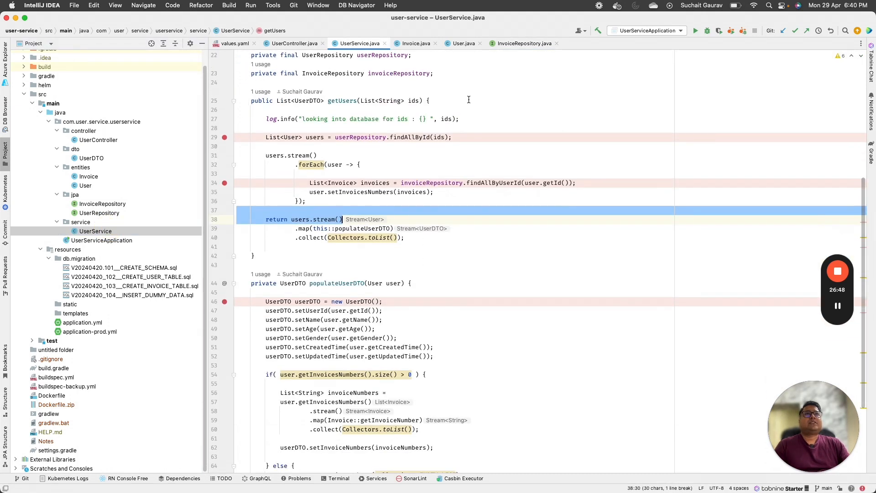
pyautogui.click(469, 100)
pyautogui.scroll(1, 370, 169)
pyautogui.moveTo(358, 145); pyautogui.dragTo(401, 145)
pyautogui.scroll(-5, 474, 269)
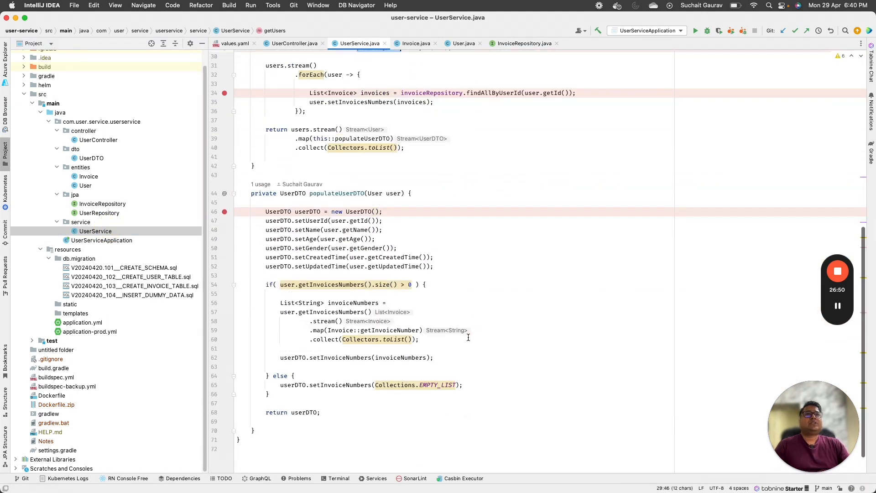
pyautogui.moveTo(388, 202); pyautogui.dragTo(478, 399)
pyautogui.scroll(3, 493, 266)
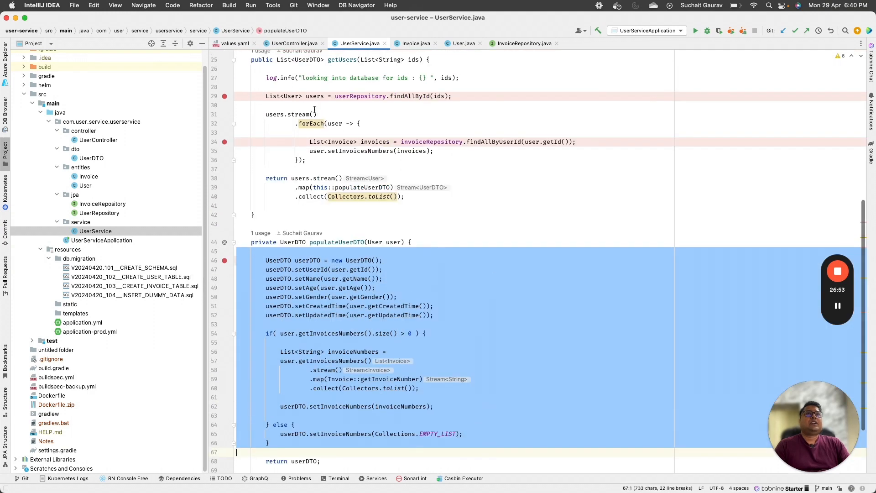
pyautogui.moveTo(255, 96); pyautogui.dragTo(483, 93)
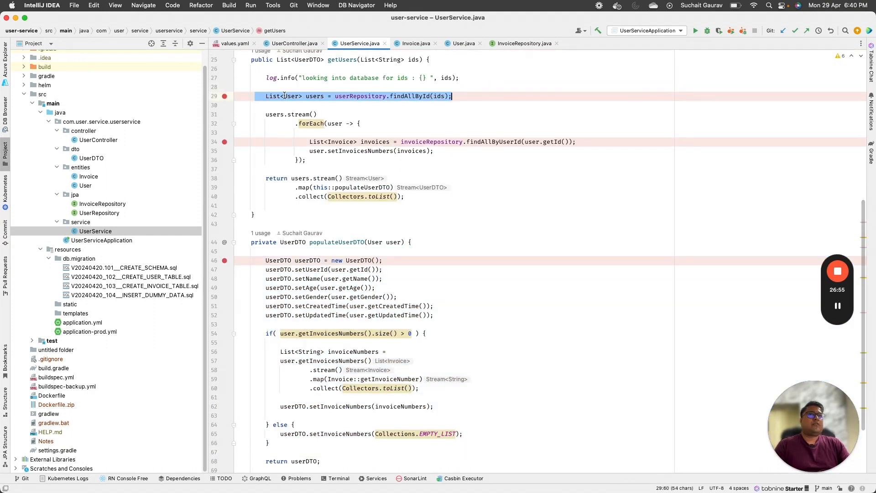
pyautogui.scroll(-4, 341, 172)
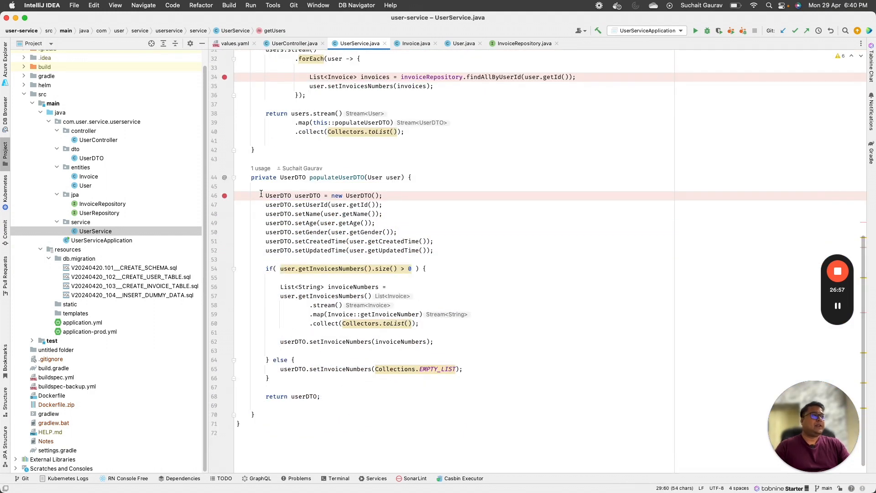
pyautogui.moveTo(336, 209)
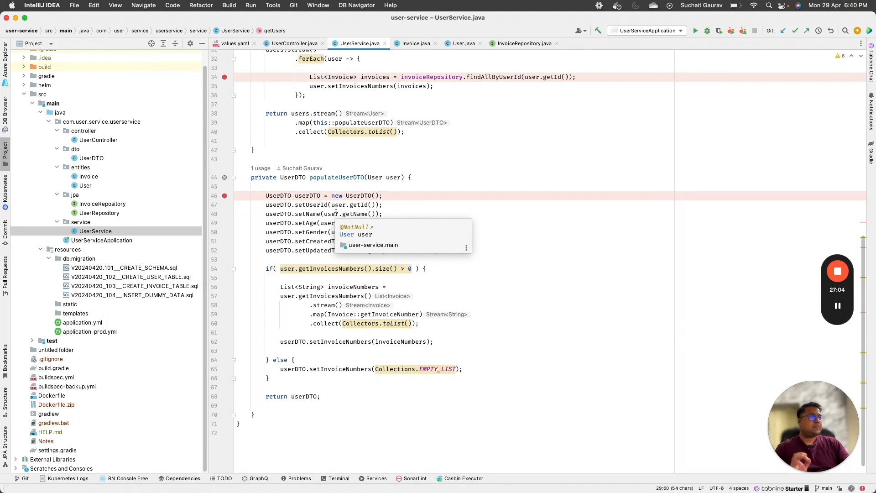
pyautogui.scroll(8, 350, 135)
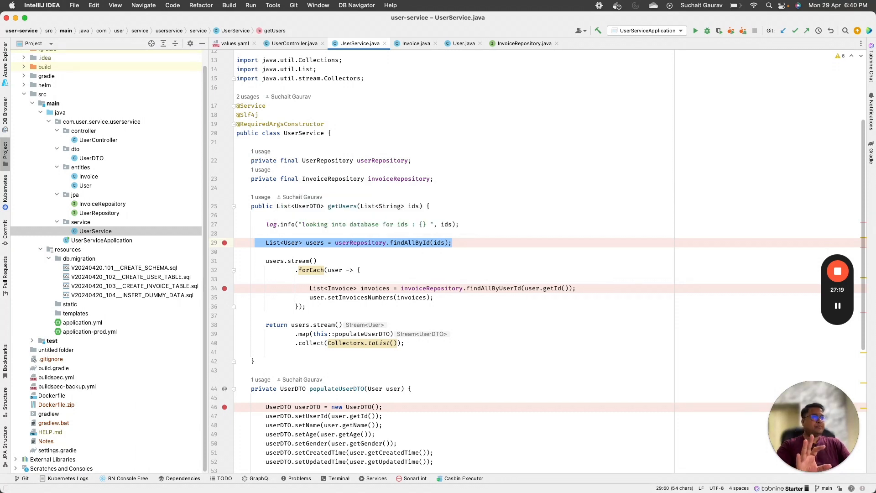
# Step: Replace the iam shape search with 'secrets' and insert the secret shape onto the deployment diagram
pyautogui.press('super+Tab')
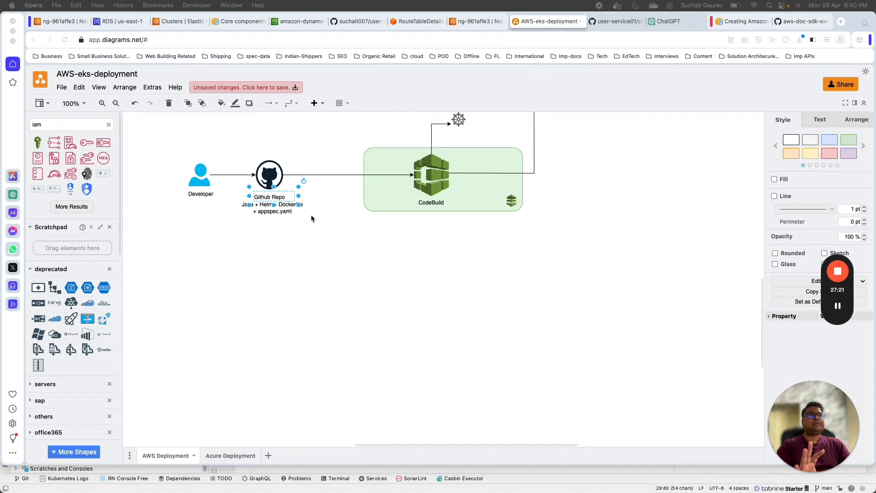
pyautogui.click(299, 231)
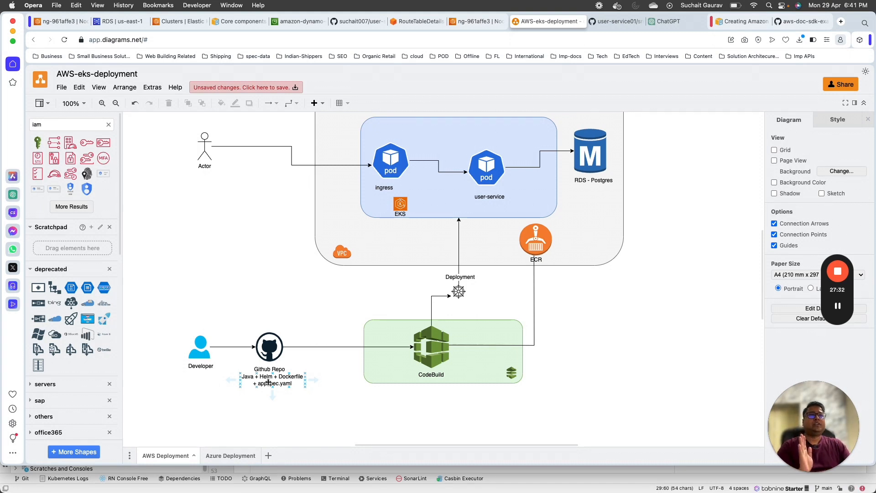
pyautogui.scroll(2, 237, 285)
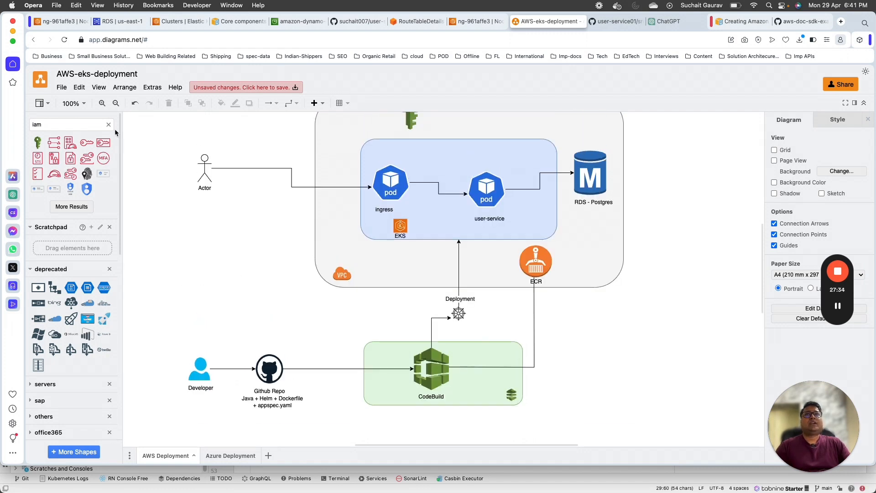
pyautogui.click(108, 124)
pyautogui.click(88, 123)
pyautogui.write('secr')
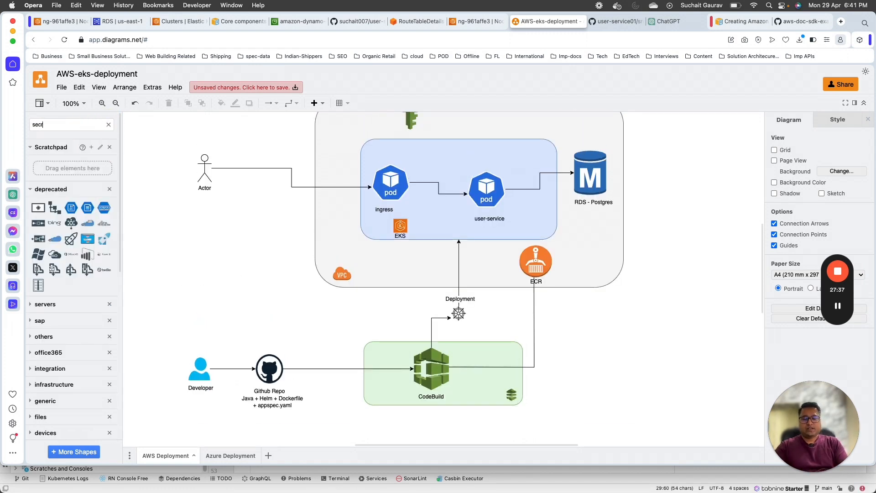
pyautogui.write('ets')
pyautogui.press('Return')
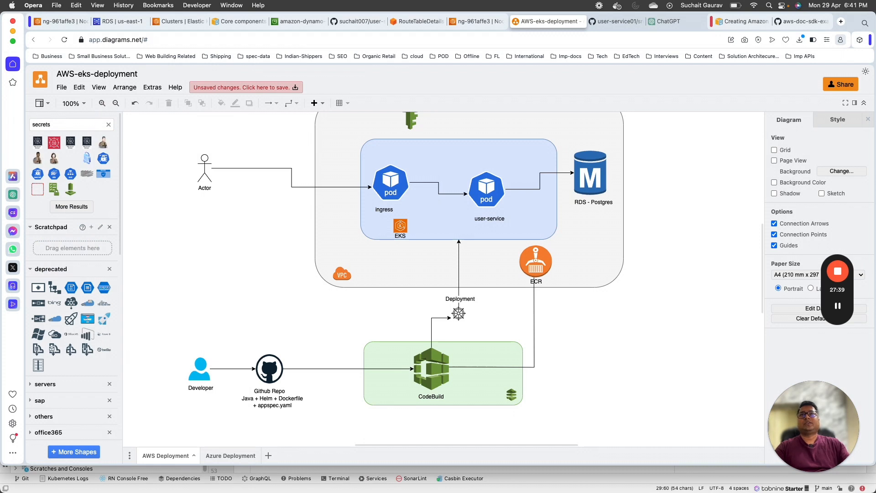
pyautogui.moveTo(71, 174)
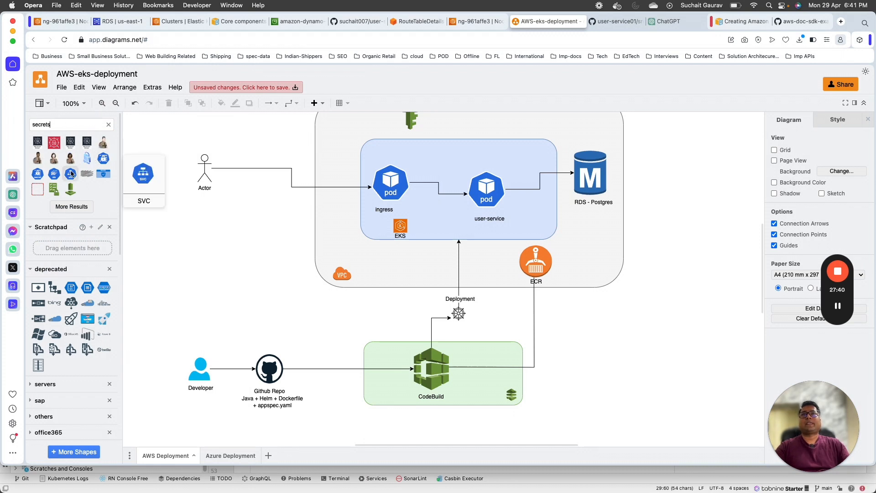
pyautogui.click(38, 174)
# Step: Drag the secret shape into the EKS box above the pods and reselect it
pyautogui.moveTo(439, 274); pyautogui.dragTo(435, 156)
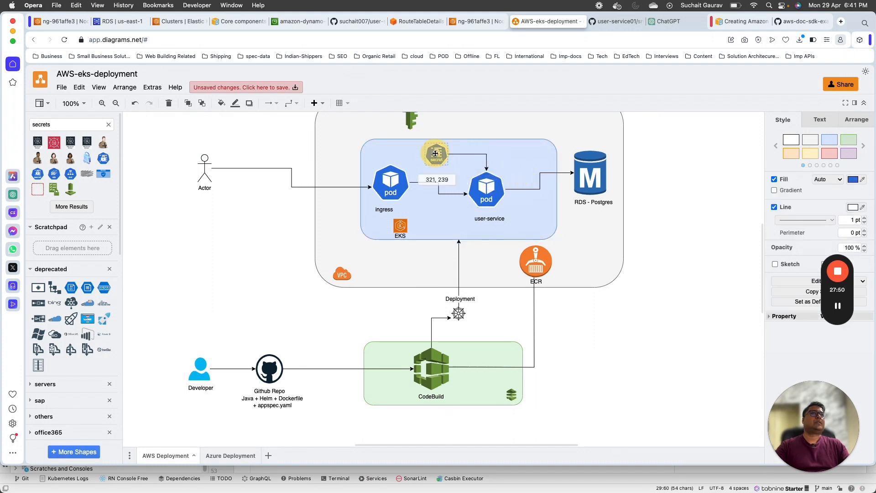
pyautogui.click(414, 249)
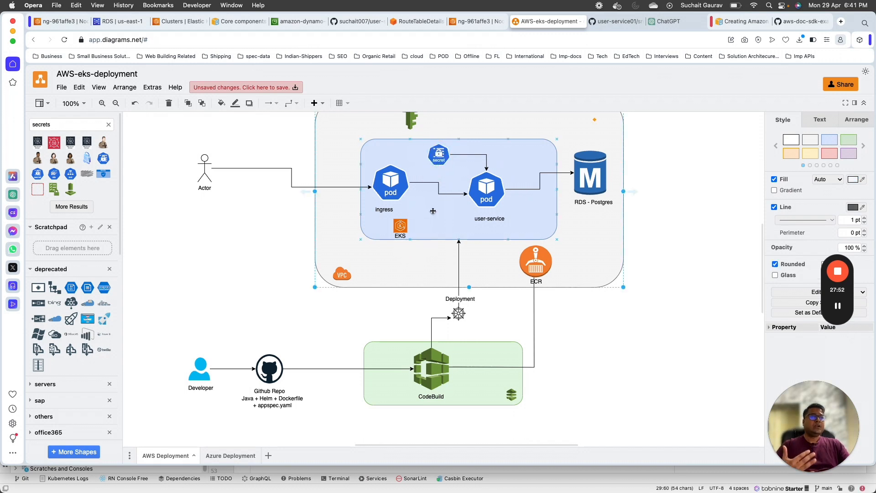
pyautogui.click(442, 148)
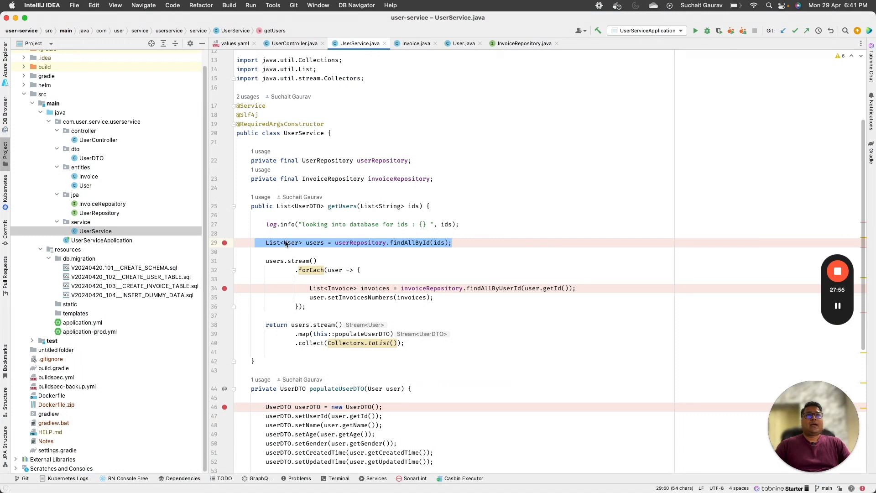
# Step: Open the Dockerfile and select its FROM openjdk:17-jdk-slim, COPY and ENTRYPOINT lines
pyautogui.doubleClick(64, 395)
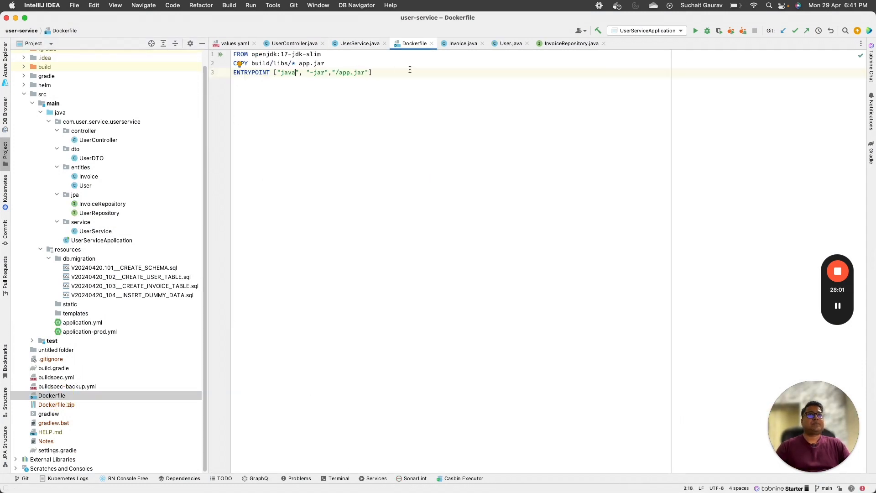
pyautogui.moveTo(410, 69); pyautogui.dragTo(171, 35)
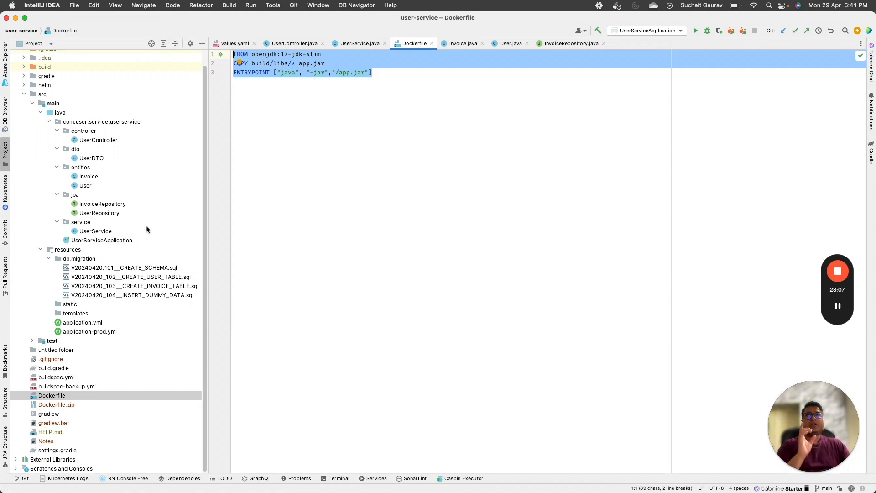
pyautogui.scroll(2, 146, 225)
pyautogui.click(24, 83)
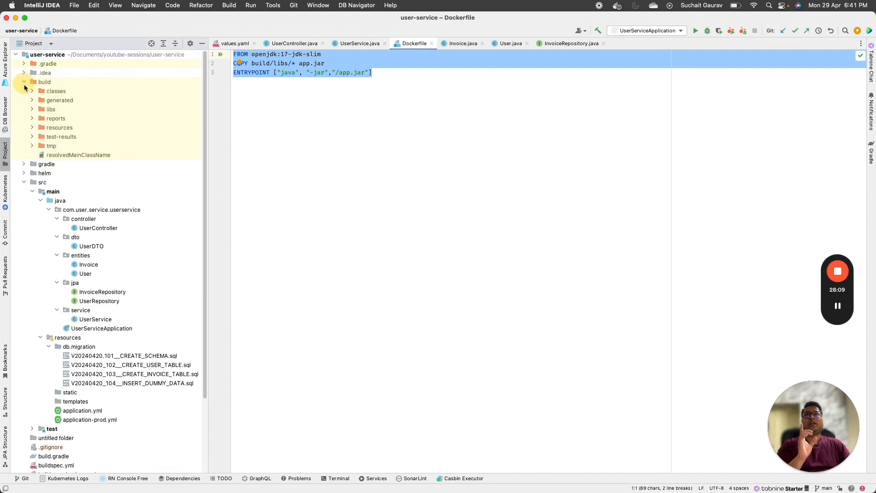
pyautogui.click(34, 110)
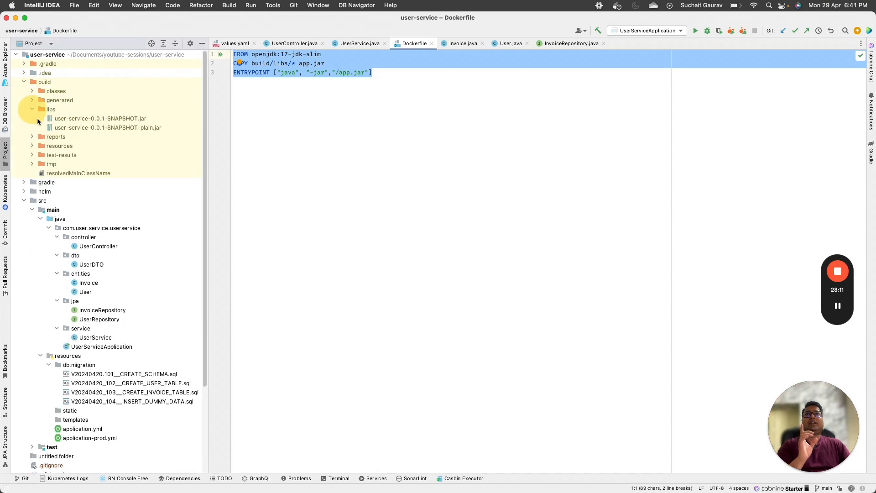
pyautogui.click(116, 120)
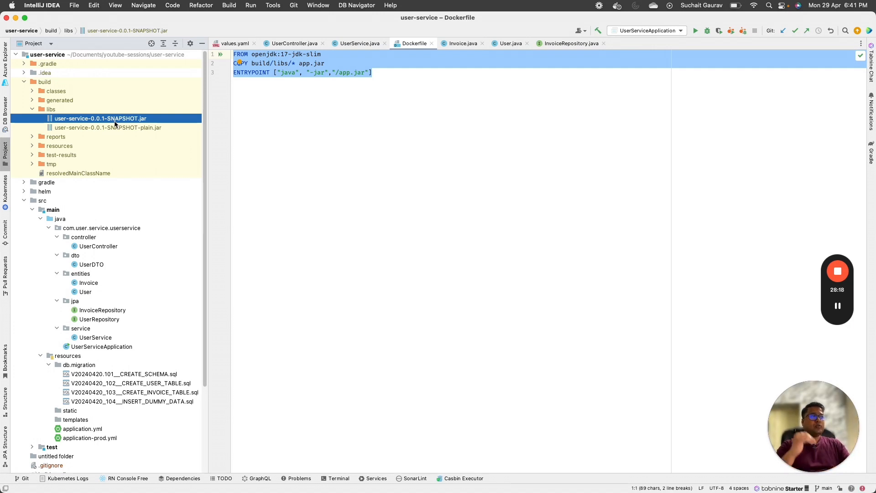
pyautogui.click(385, 74)
pyautogui.moveTo(426, 76); pyautogui.dragTo(222, 81)
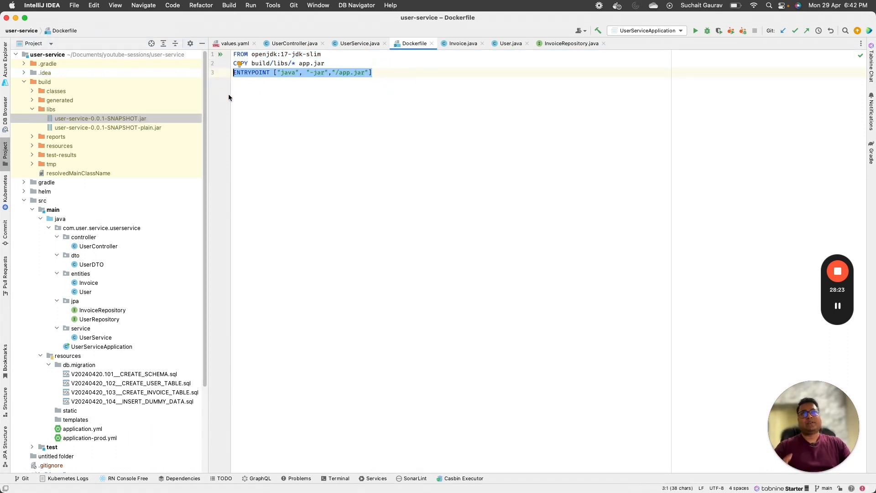
pyautogui.click(838, 306)
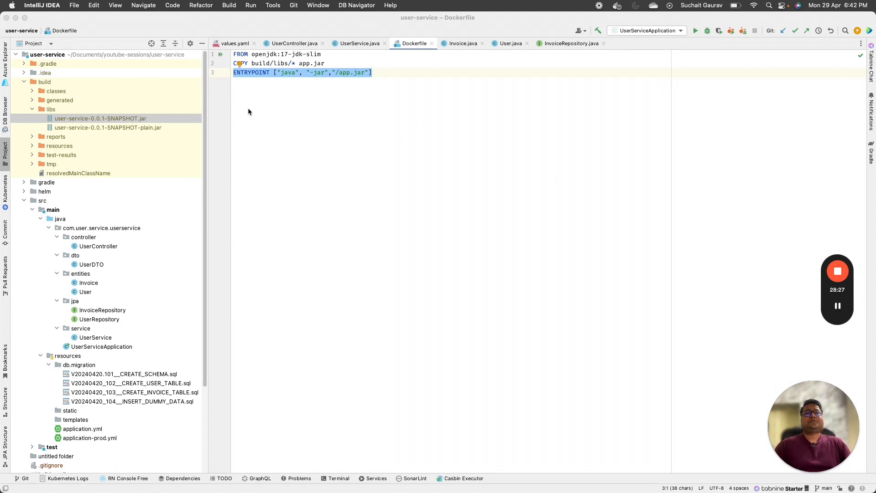
pyautogui.click(27, 82)
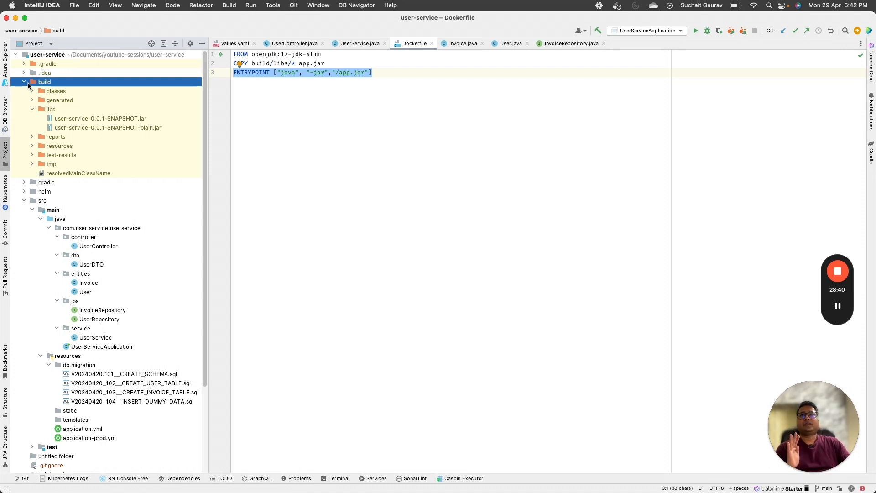
pyautogui.click(24, 82)
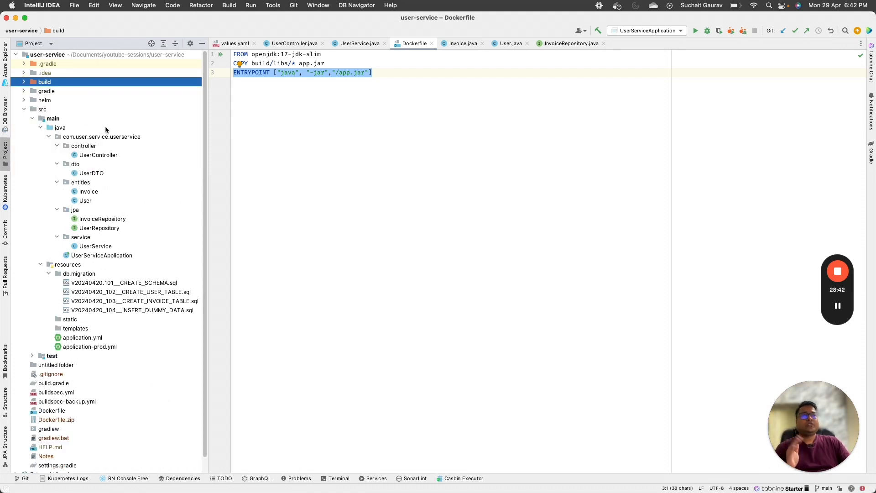
pyautogui.scroll(-2, 159, 252)
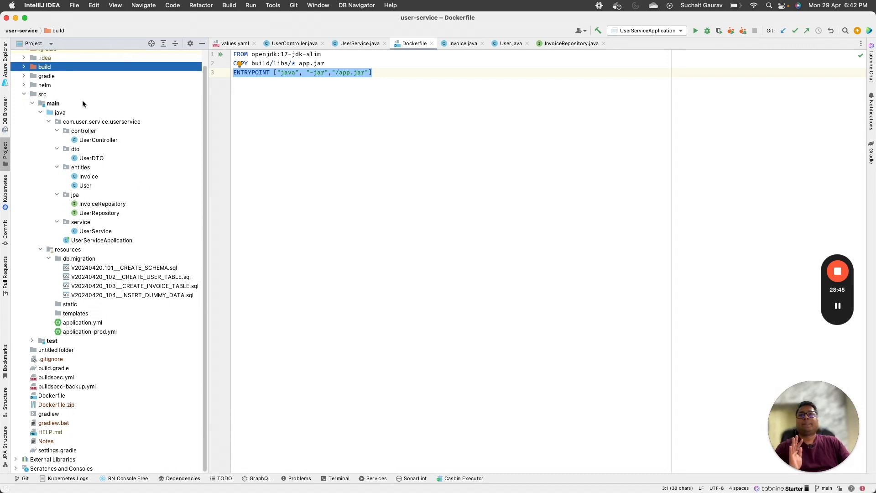
# Step: Collapse src, then expand helm > user-service and its templates folder in the Project tree
pyautogui.moveTo(23, 97); pyautogui.dragTo(26, 101)
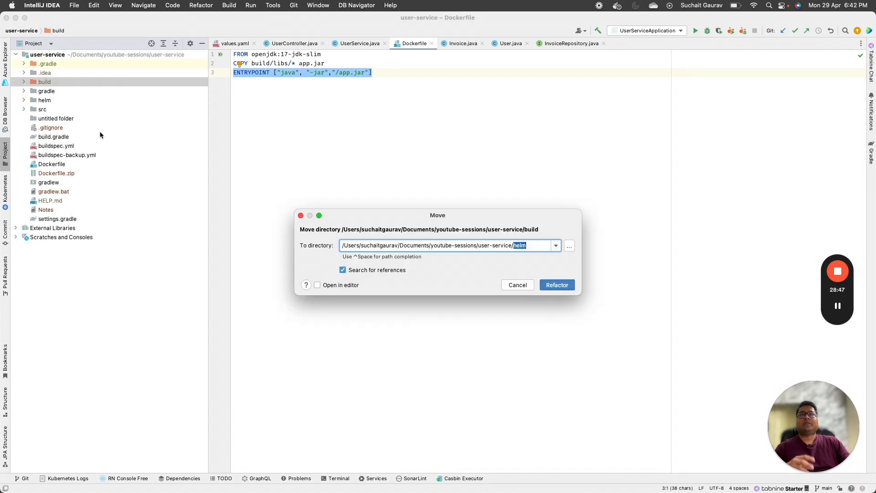
pyautogui.click(517, 287)
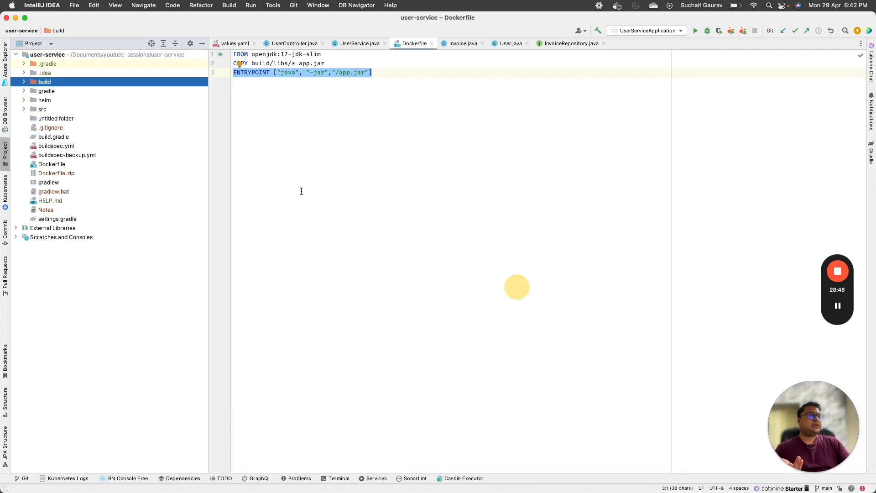
pyautogui.click(23, 100)
pyautogui.click(52, 111)
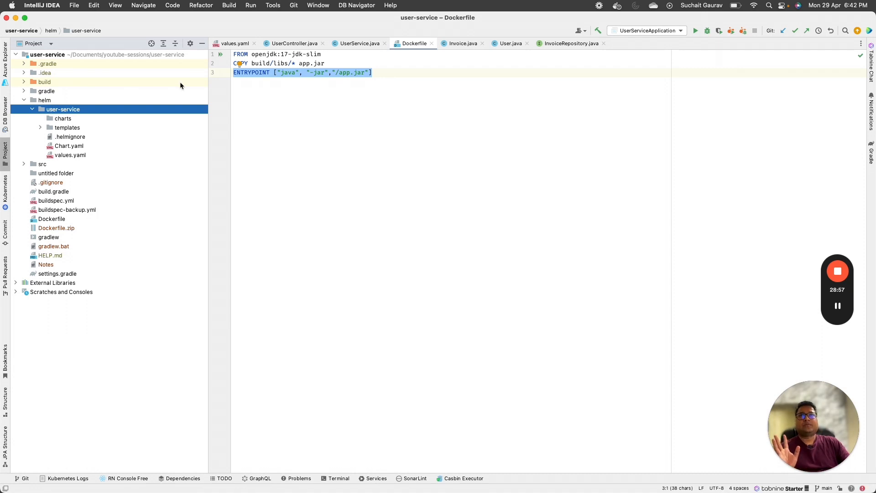
pyautogui.click(61, 119)
pyautogui.click(39, 127)
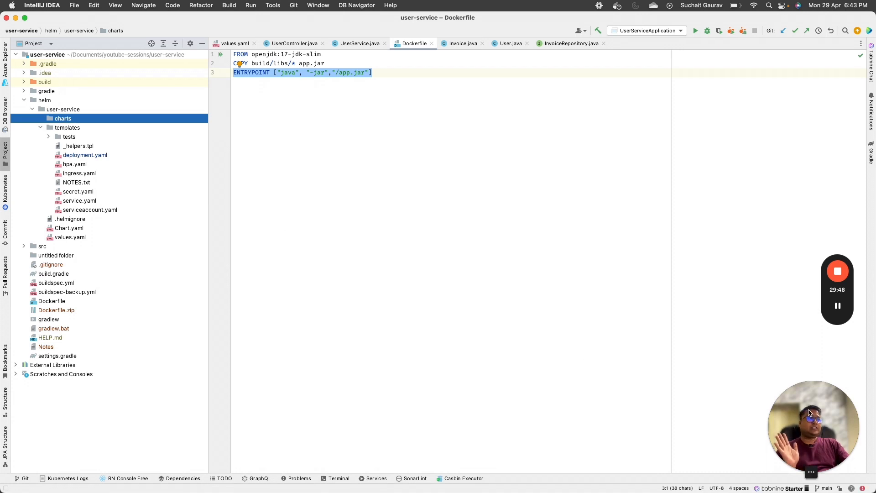
# Step: Open the chart's secret.yaml template, then switch to the AWS-eks-deployment diagram
pyautogui.moveTo(814, 425); pyautogui.dragTo(64, 424)
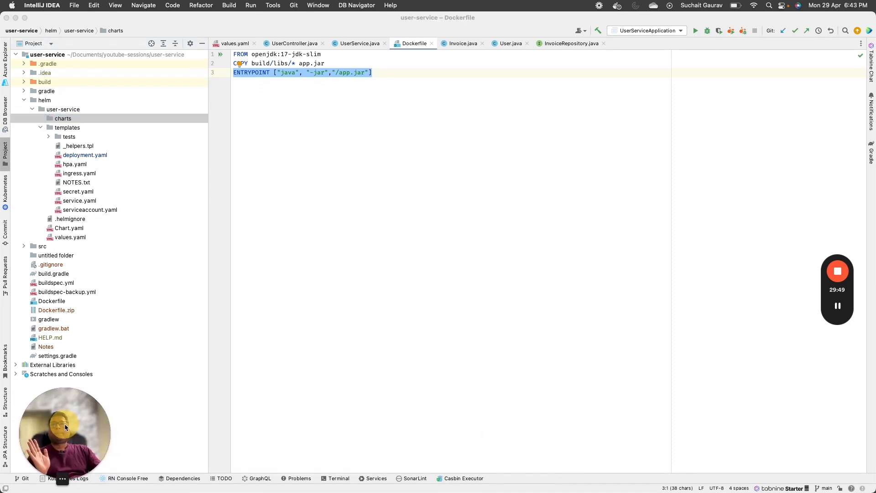
pyautogui.click(87, 174)
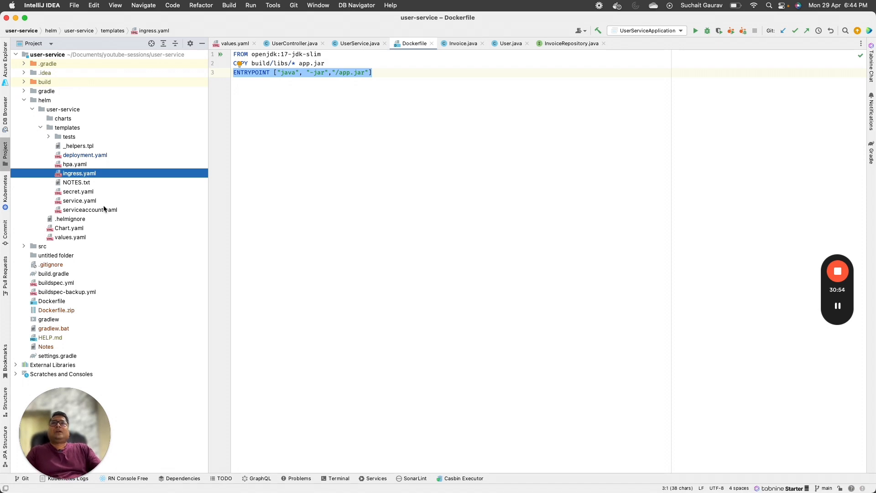
pyautogui.click(85, 193)
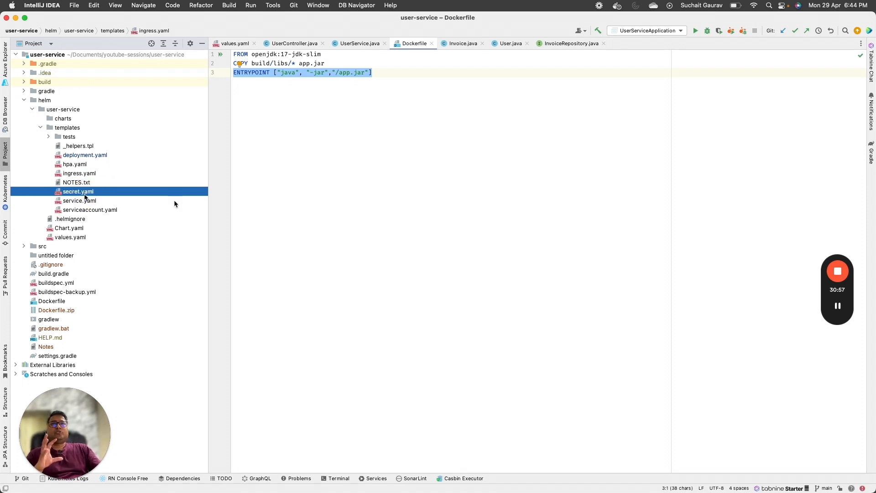
pyautogui.doubleClick(70, 194)
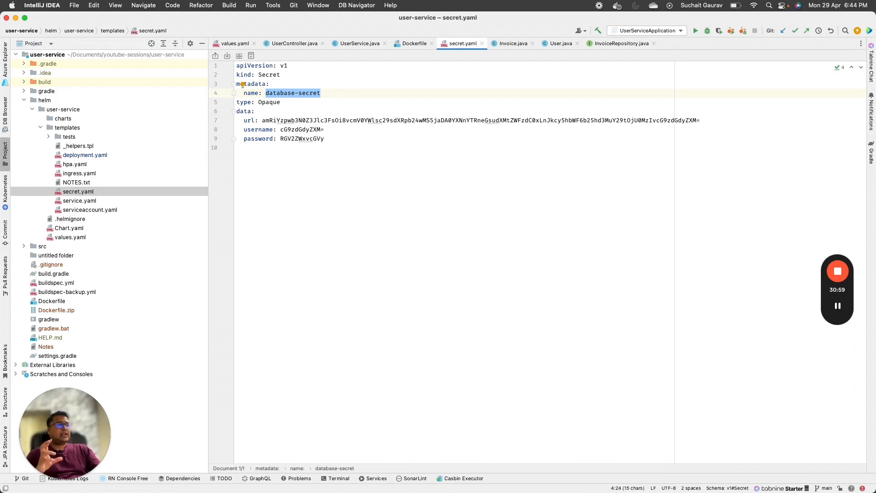
pyautogui.press('super+Tab')
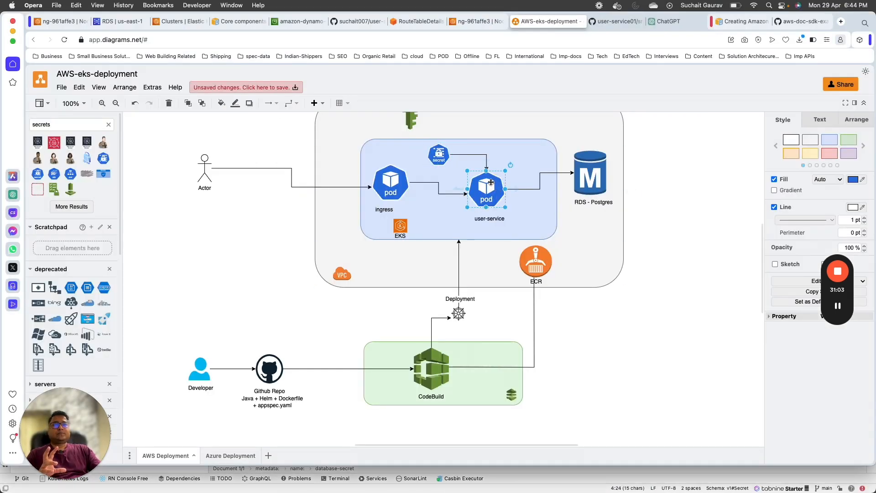
# Step: Select the RDS - Postgres, secret and user-service pod shapes in turn, then return to secret.yaml
pyautogui.click(601, 176)
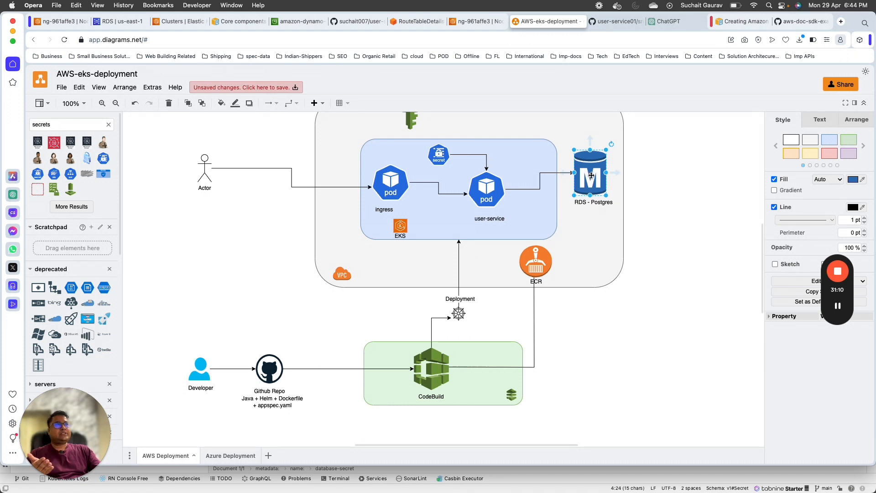
pyautogui.scroll(5, 584, 172)
pyautogui.scroll(-5, 410, 246)
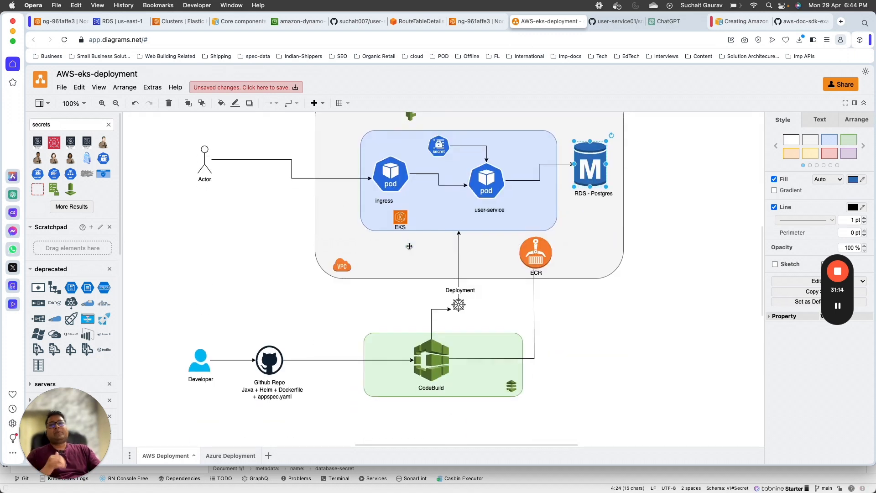
pyautogui.click(434, 151)
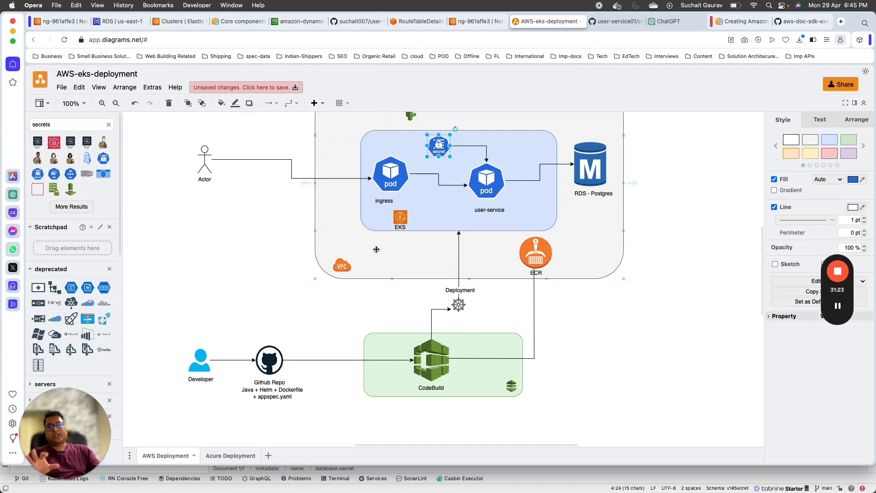
pyautogui.click(485, 177)
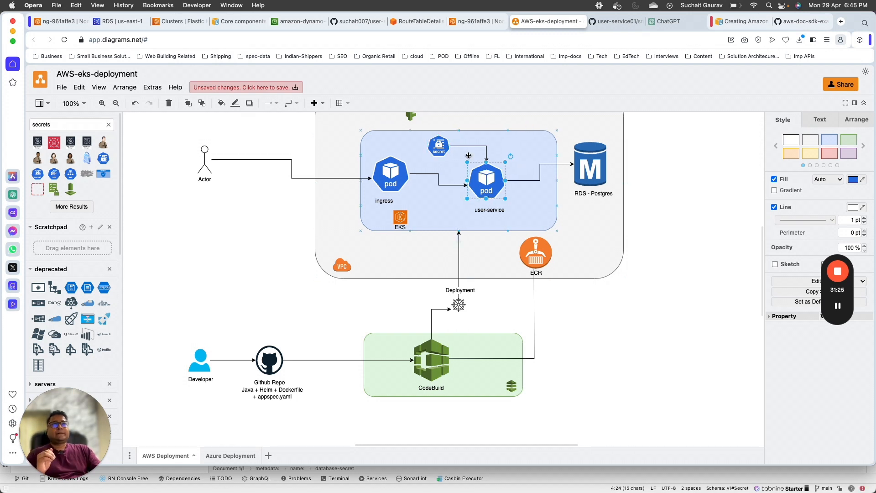
pyautogui.click(448, 152)
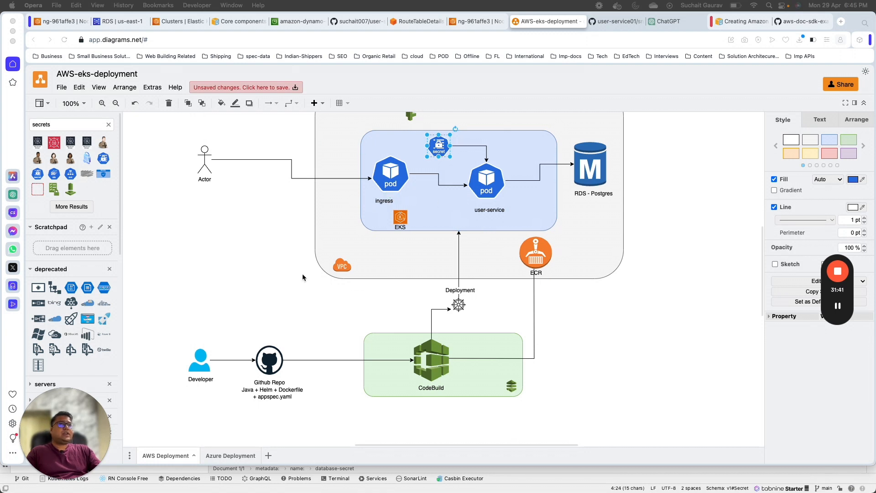
pyautogui.click(372, 478)
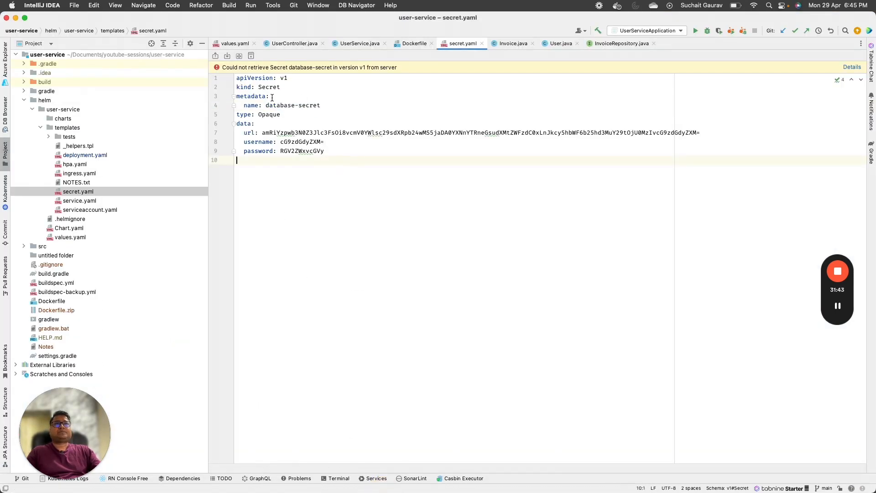
# Step: Highlight secret.yaml's database-secret name and its encoded url, username and password values
pyautogui.moveTo(266, 105); pyautogui.dragTo(317, 106)
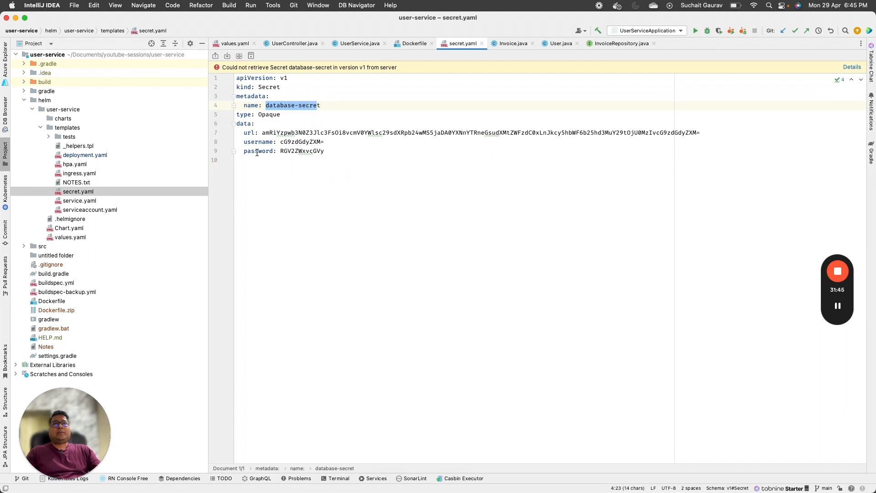
pyautogui.moveTo(262, 132); pyautogui.dragTo(693, 131)
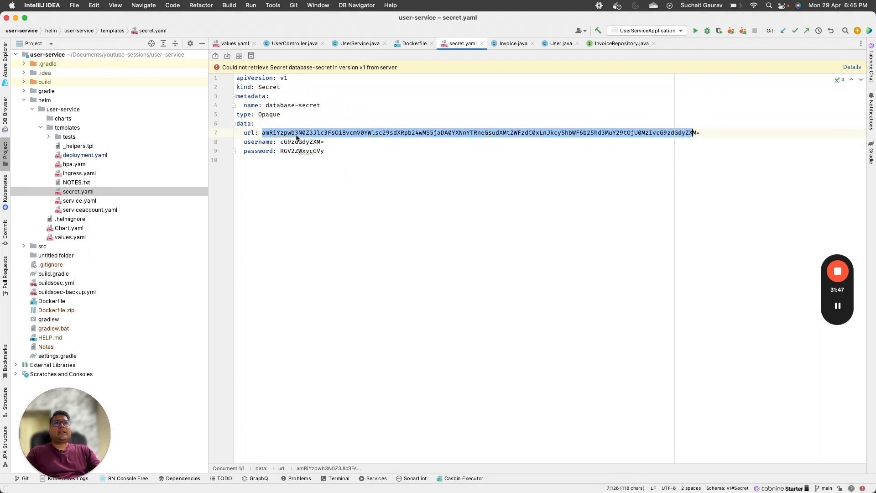
pyautogui.doubleClick(302, 141)
pyautogui.doubleClick(306, 152)
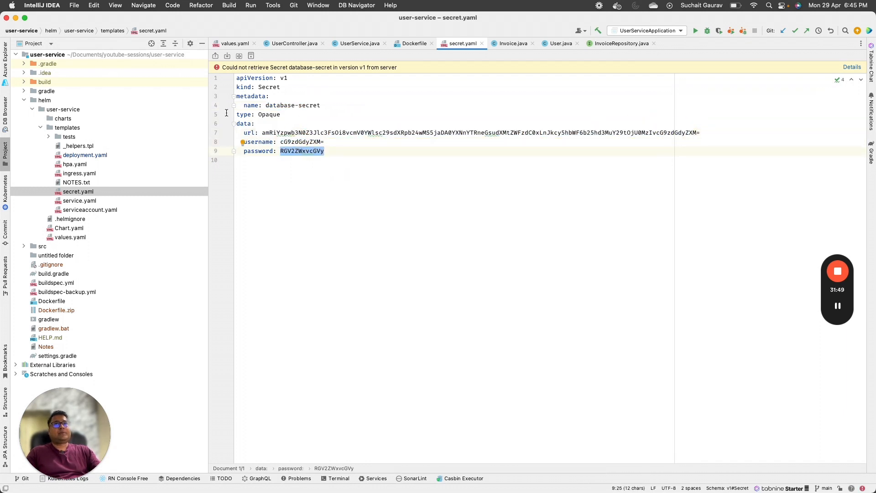
# Step: Open deployment.yaml and highlight the livenessProbe and readinessProbe keys and their /actuator path
pyautogui.doubleClick(89, 155)
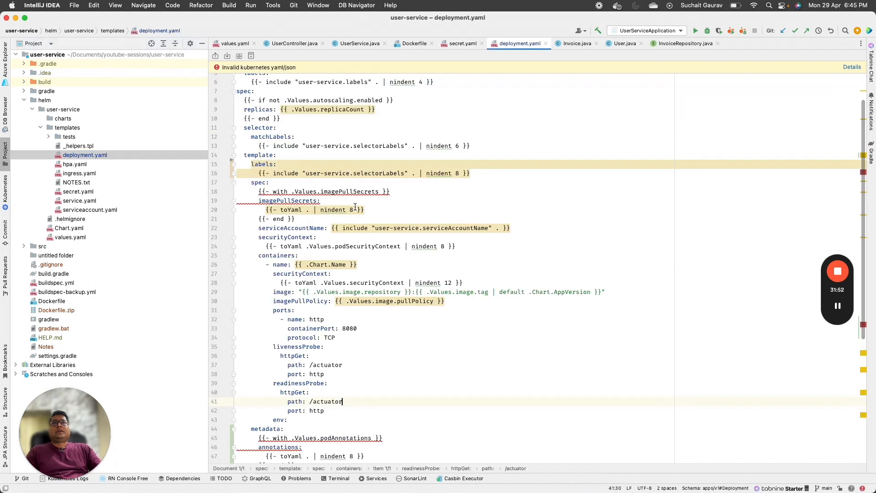
pyautogui.scroll(-3, 356, 205)
pyautogui.scroll(-4, 364, 329)
pyautogui.moveTo(461, 114); pyautogui.dragTo(477, 488)
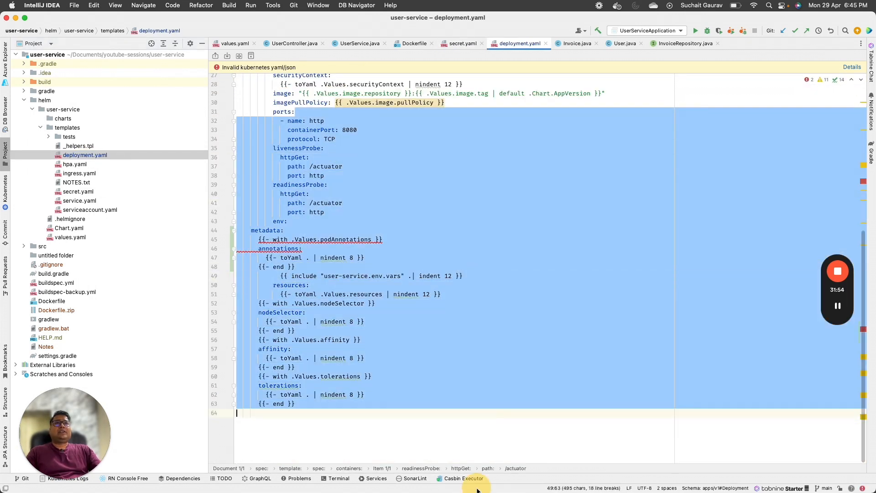
pyautogui.click(307, 177)
pyautogui.doubleClick(294, 150)
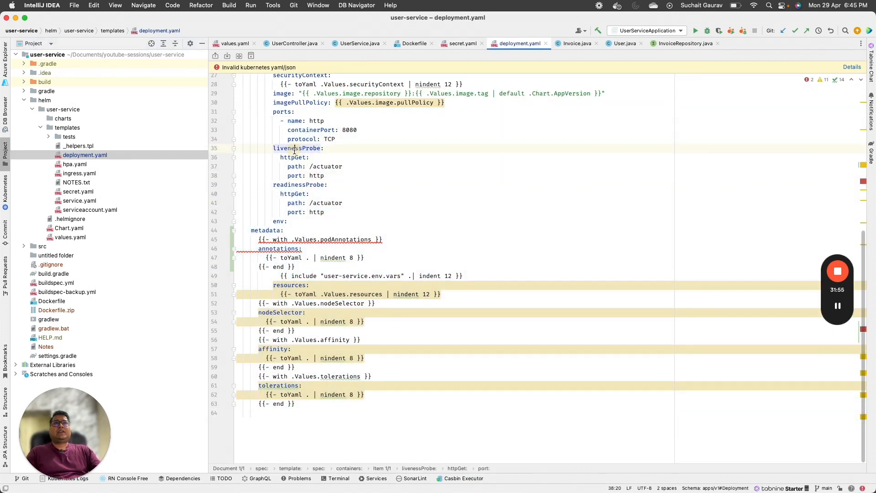
pyautogui.doubleClick(307, 185)
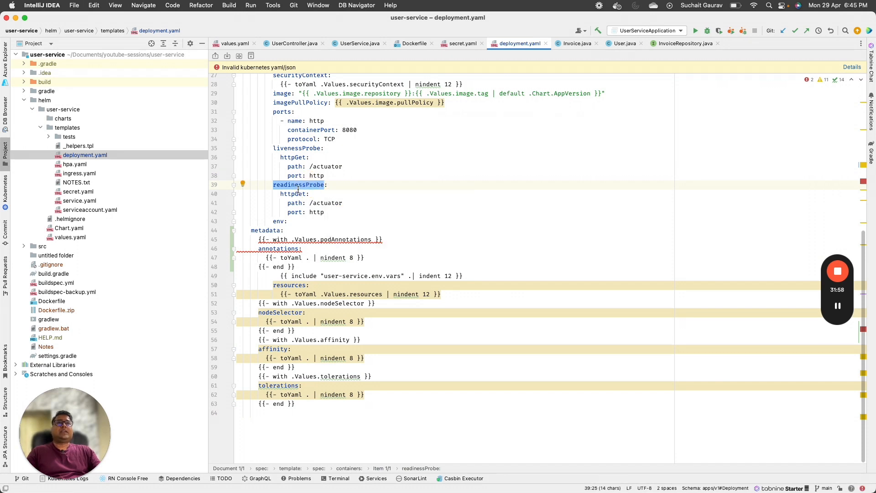
pyautogui.doubleClick(327, 167)
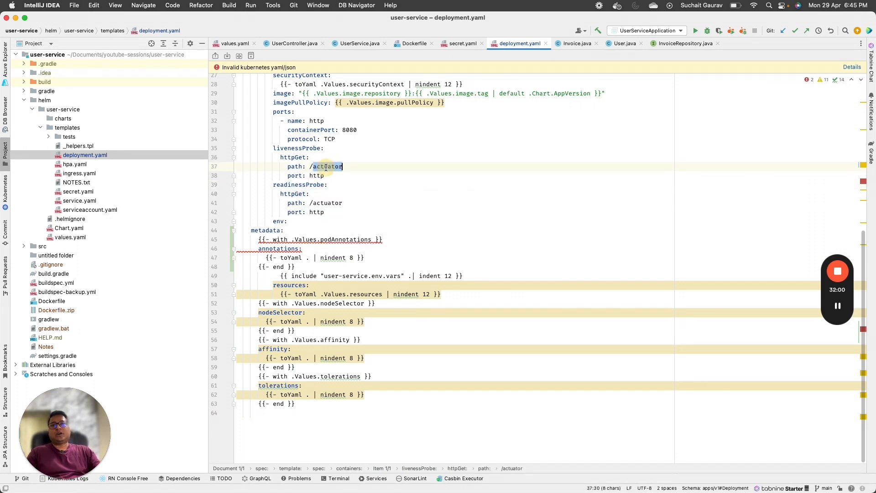
pyautogui.scroll(7, 386, 265)
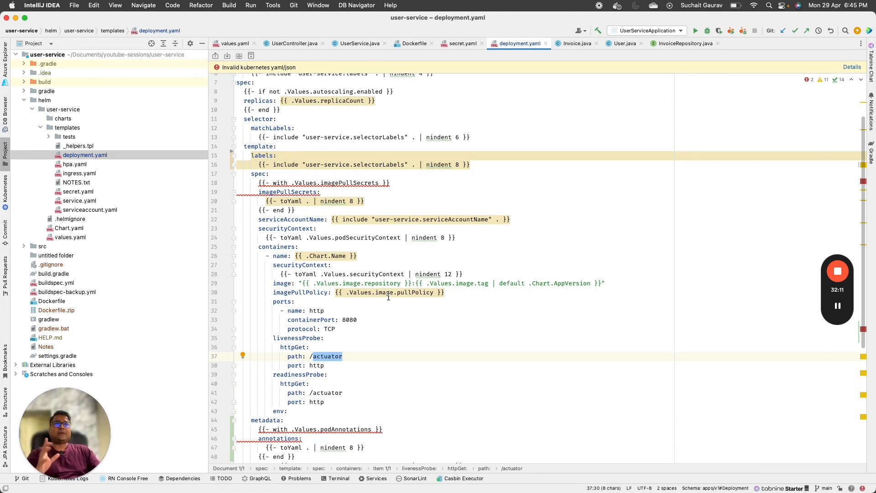
pyautogui.scroll(-3, 389, 297)
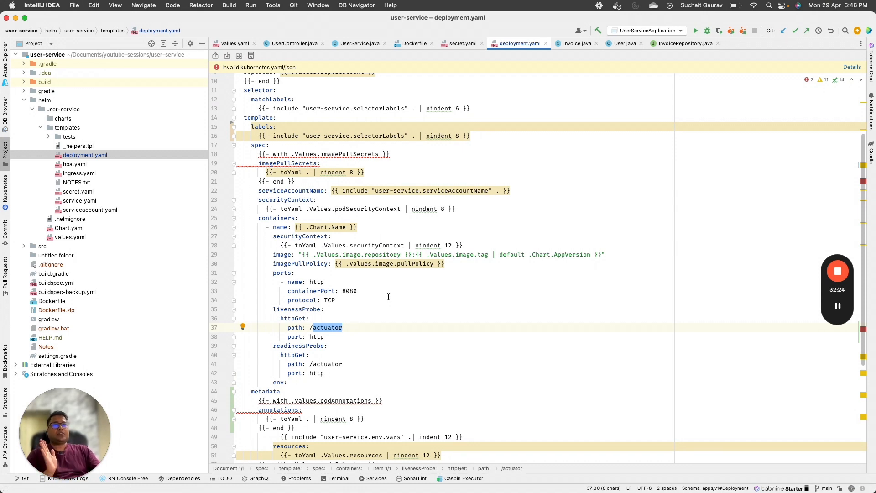
# Step: Highlight the pod template spec down to env, then open the chart's values.yaml
pyautogui.click(434, 154)
pyautogui.moveTo(393, 108); pyautogui.dragTo(499, 378)
pyautogui.scroll(-4, 498, 378)
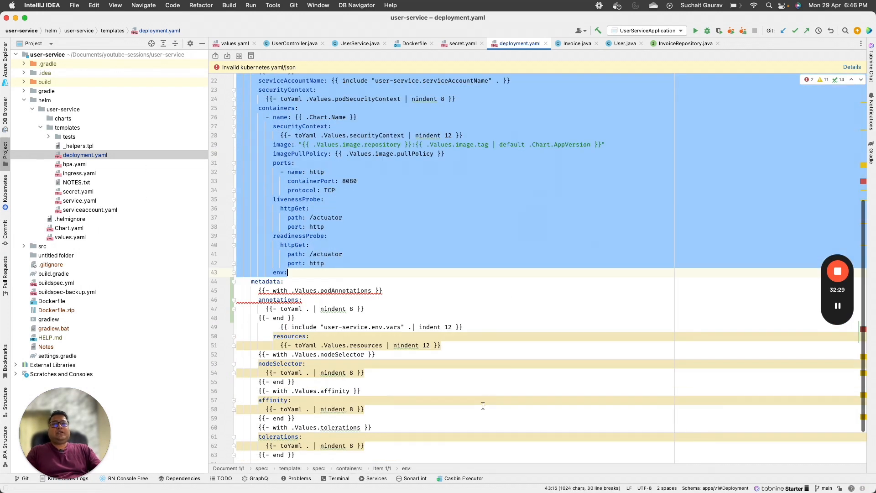
pyautogui.click(544, 245)
pyautogui.click(71, 237)
pyautogui.doubleClick(72, 237)
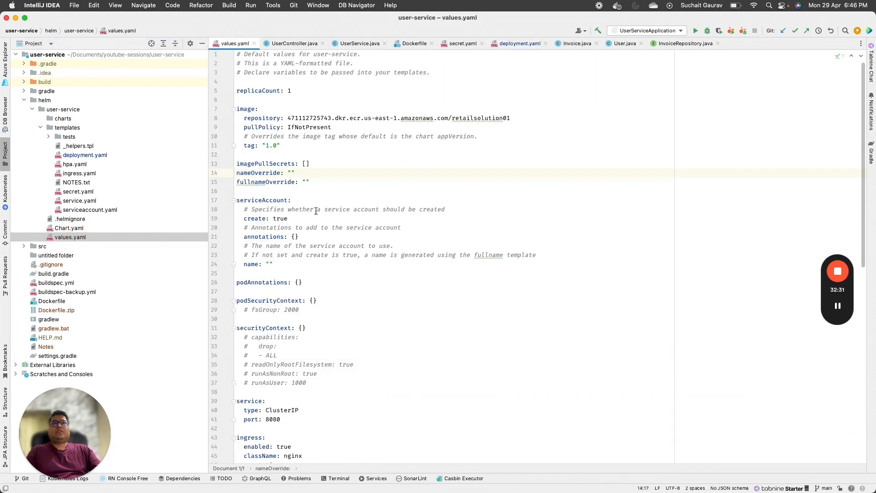
# Step: Highlight values.yaml's default settings down to the ClusterIP service
pyautogui.moveTo(320, 85); pyautogui.dragTo(366, 398)
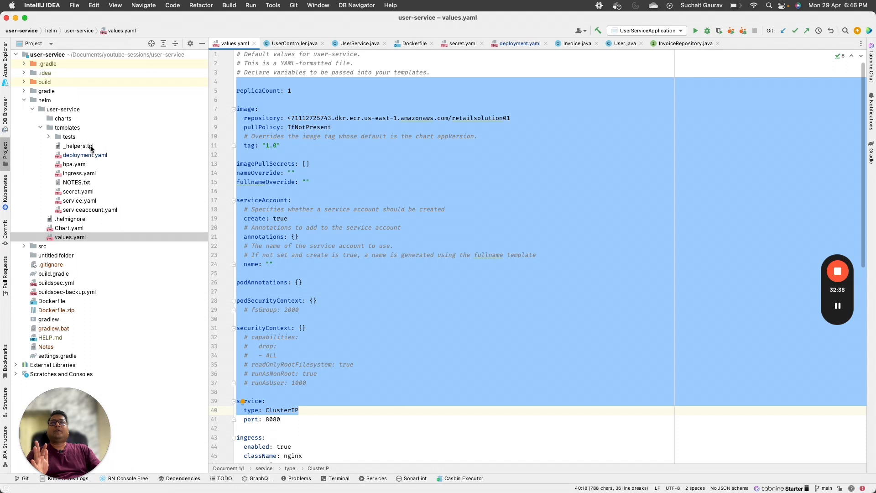
pyautogui.click(49, 137)
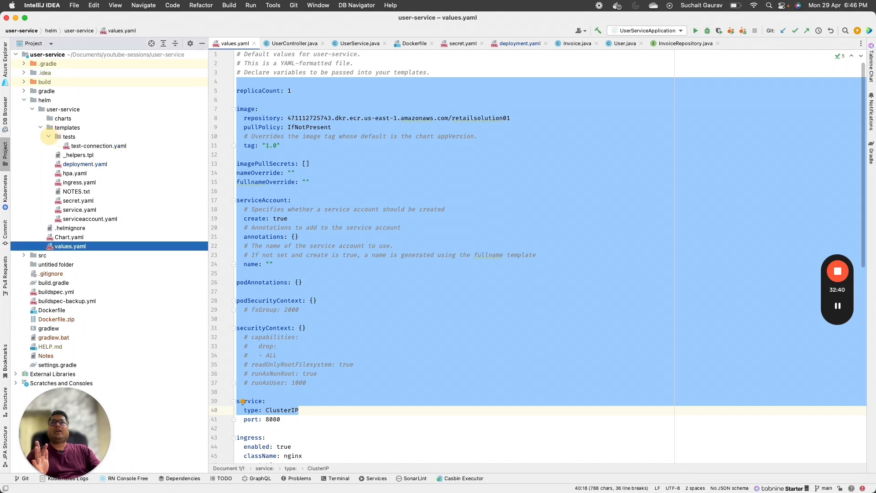
pyautogui.click(49, 137)
# Step: Open _helpers.tpl, select the user-service.env.vars definition, then reopen deployment.yaml
pyautogui.click(77, 146)
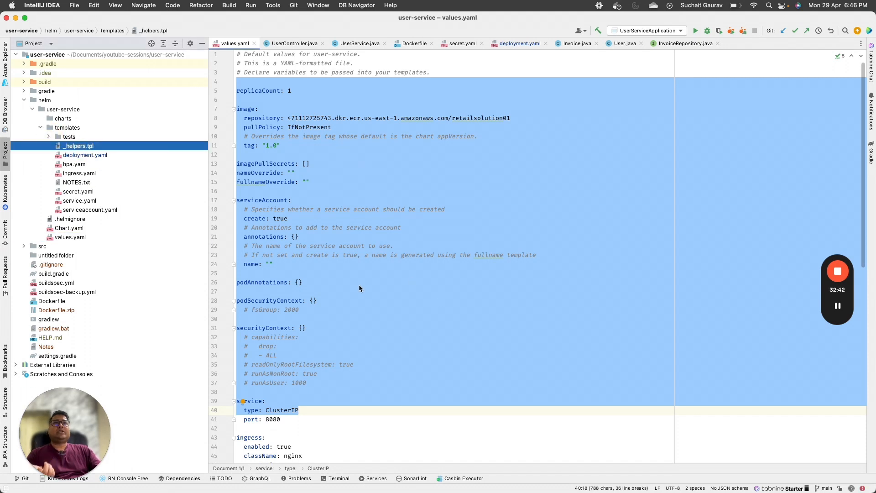
pyautogui.doubleClick(96, 147)
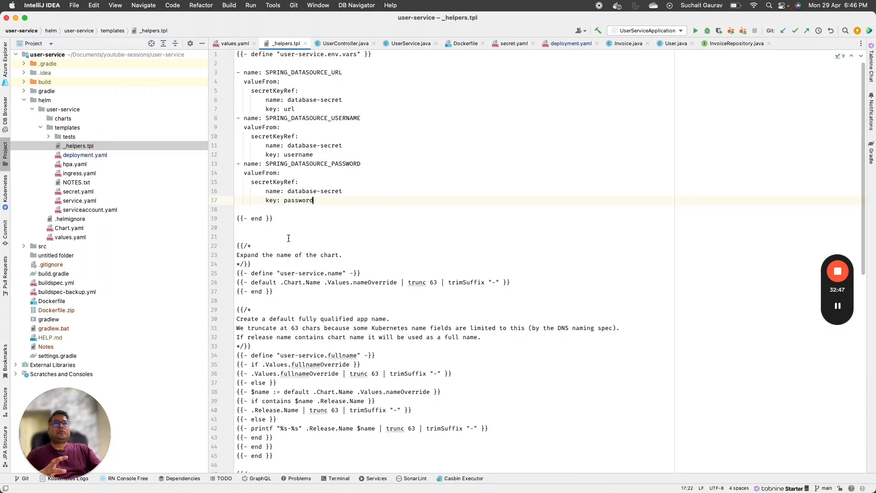
pyautogui.moveTo(289, 236); pyautogui.dragTo(237, 54)
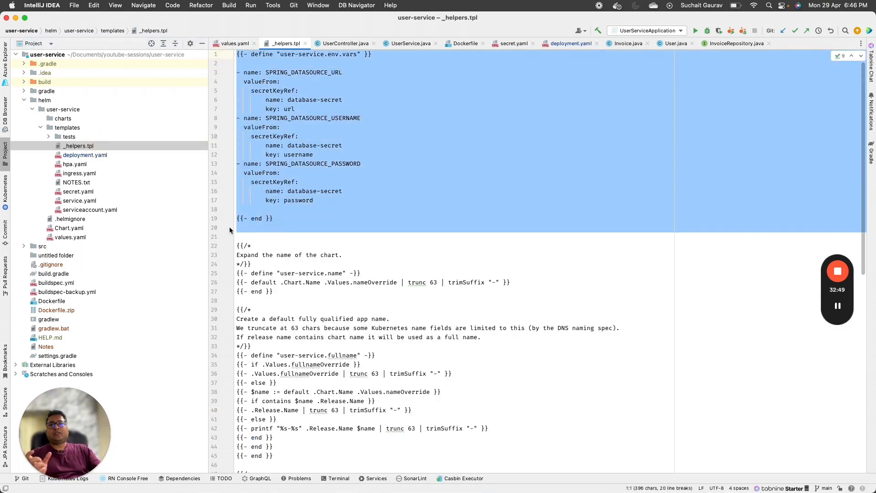
pyautogui.doubleClick(87, 156)
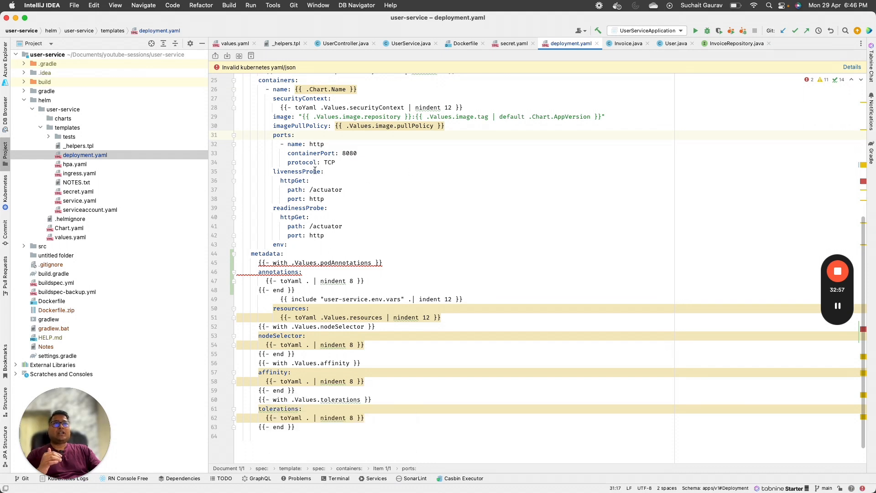
# Step: Highlight the env key in deployment.yaml's container spec, then reopen _helpers.tpl
pyautogui.scroll(2, 315, 170)
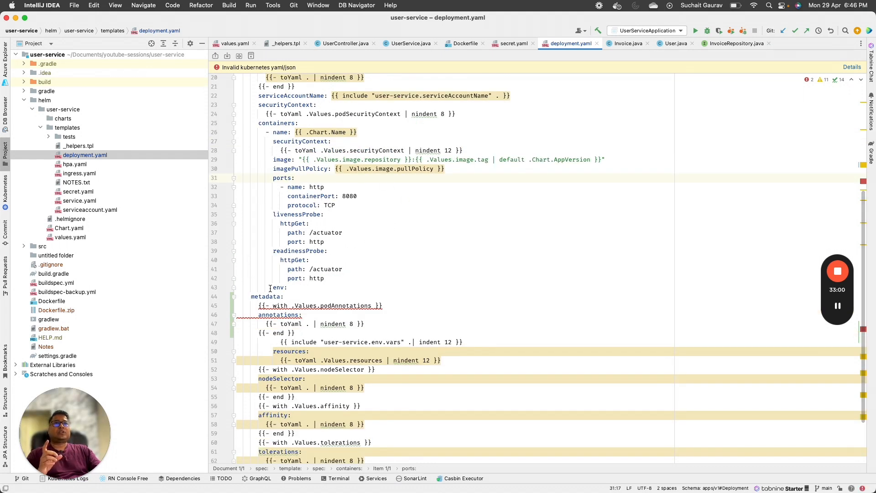
pyautogui.moveTo(269, 287); pyautogui.dragTo(289, 287)
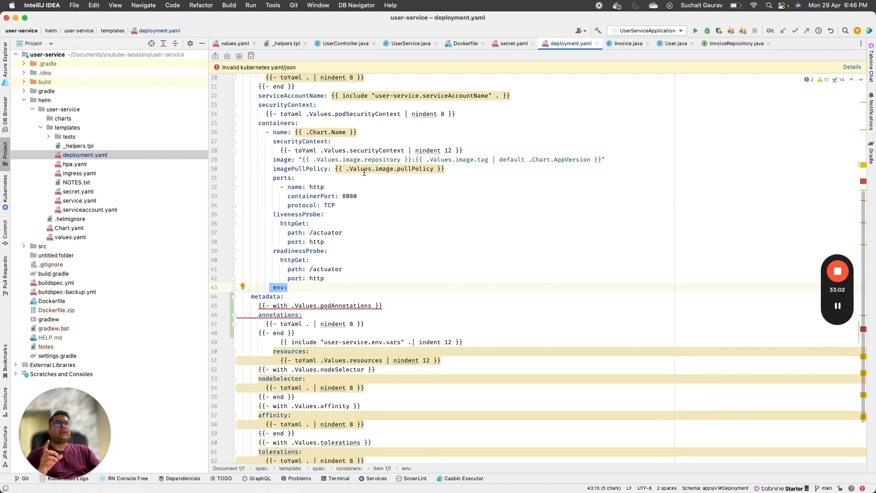
pyautogui.scroll(-2, 356, 204)
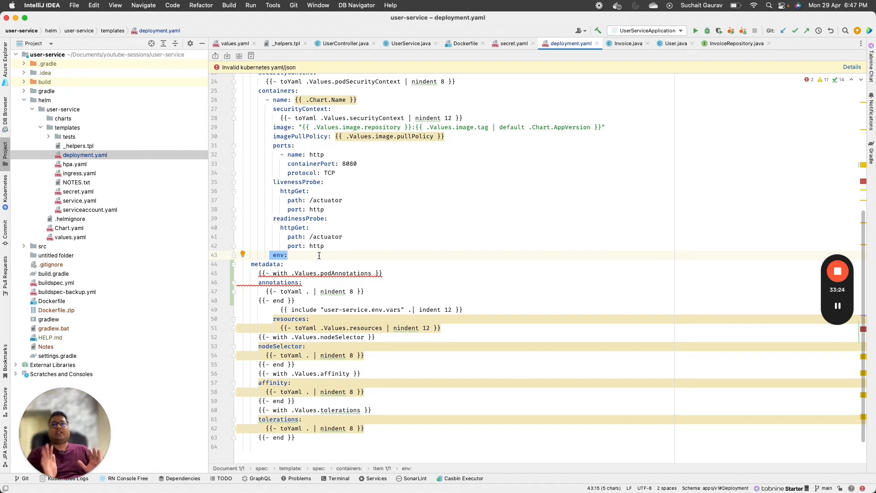
pyautogui.doubleClick(78, 146)
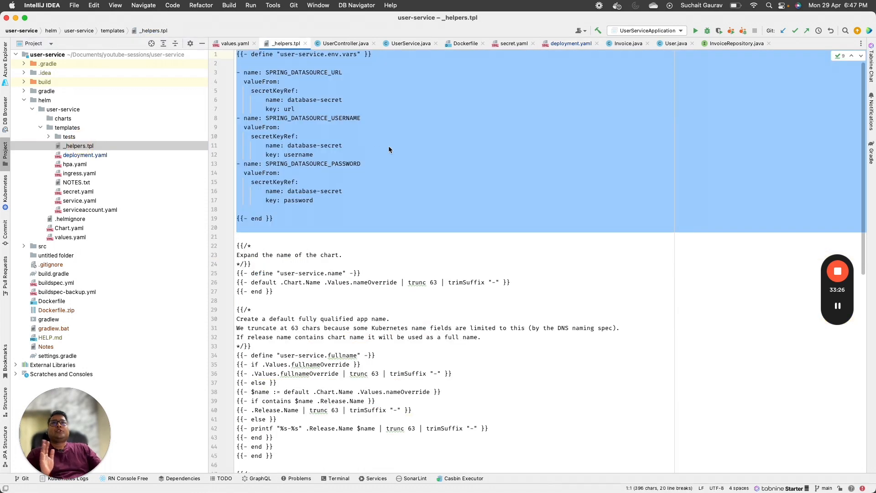
# Step: Expand src > main > resources in the Project tree and open application.yml
pyautogui.click(363, 157)
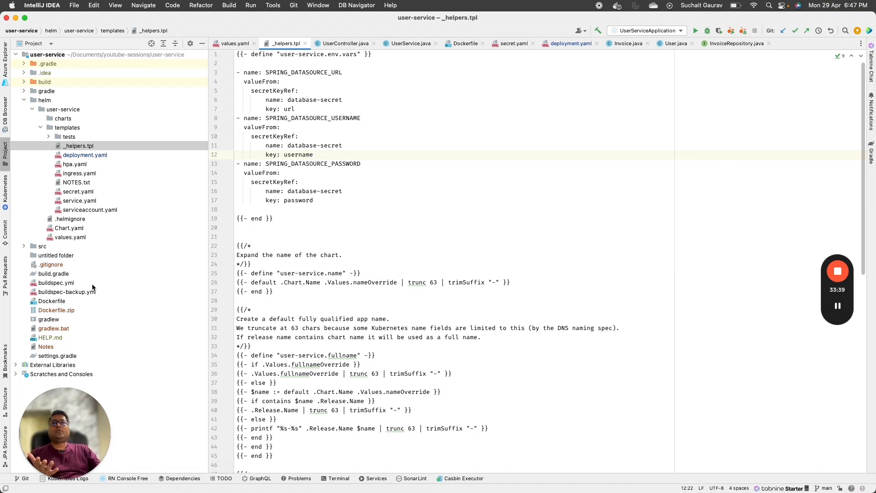
pyautogui.click(26, 246)
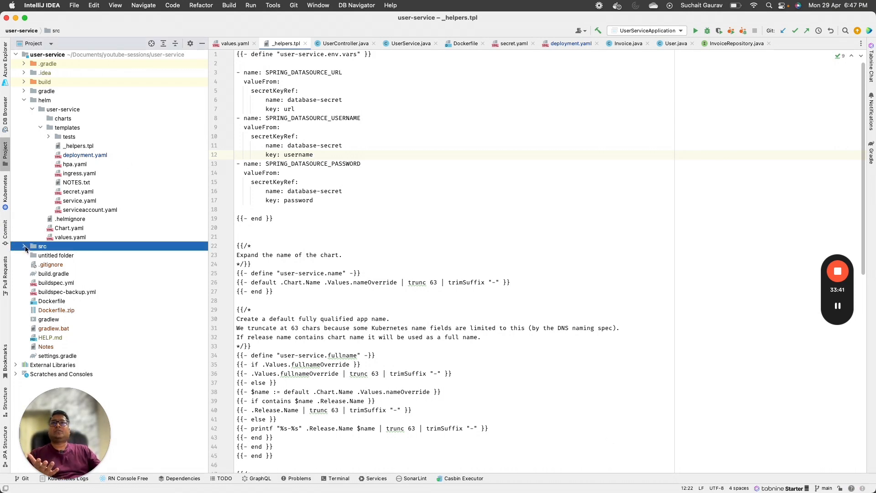
pyautogui.click(32, 255)
pyautogui.click(40, 273)
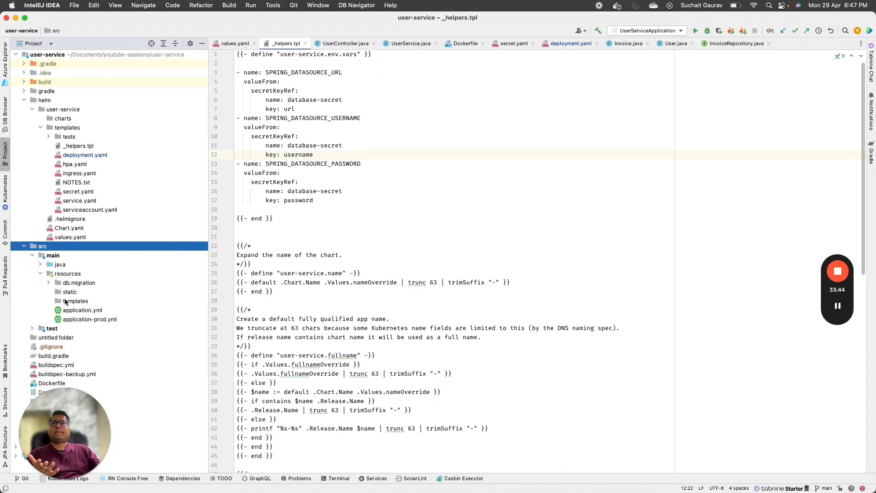
pyautogui.doubleClick(78, 310)
# Step: Select application.yml's spring settings from profiles through datasource to jpa
pyautogui.click(359, 137)
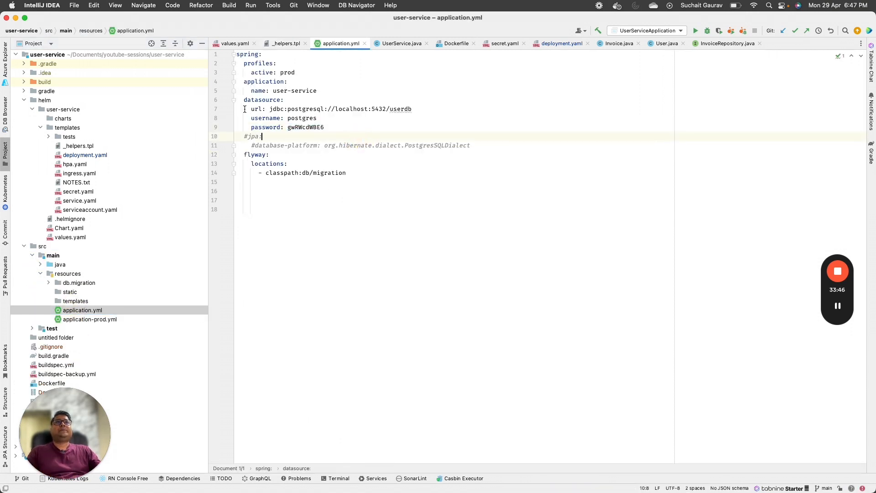
pyautogui.doubleClick(273, 100)
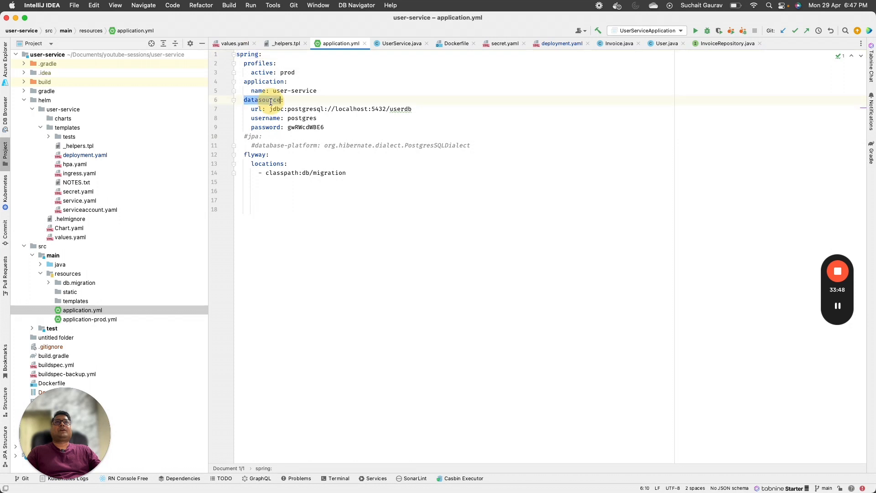
pyautogui.moveTo(263, 137); pyautogui.dragTo(223, 46)
pyautogui.click(358, 242)
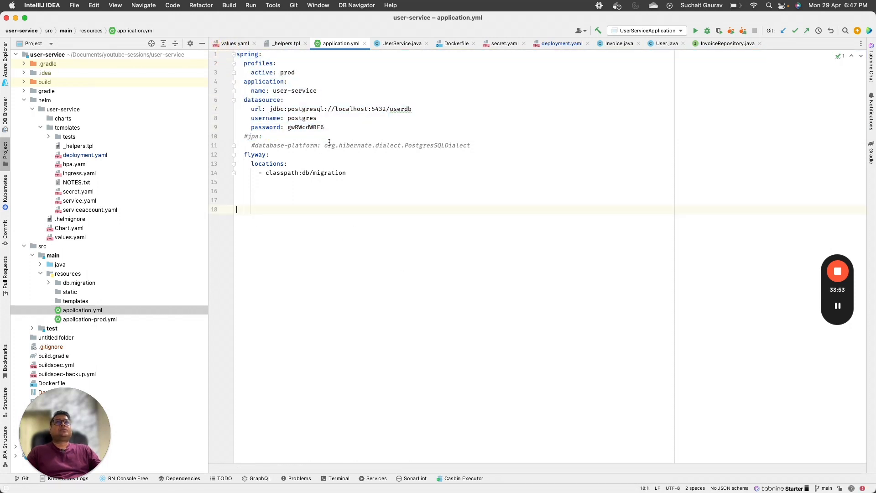
pyautogui.moveTo(329, 137); pyautogui.dragTo(230, 67)
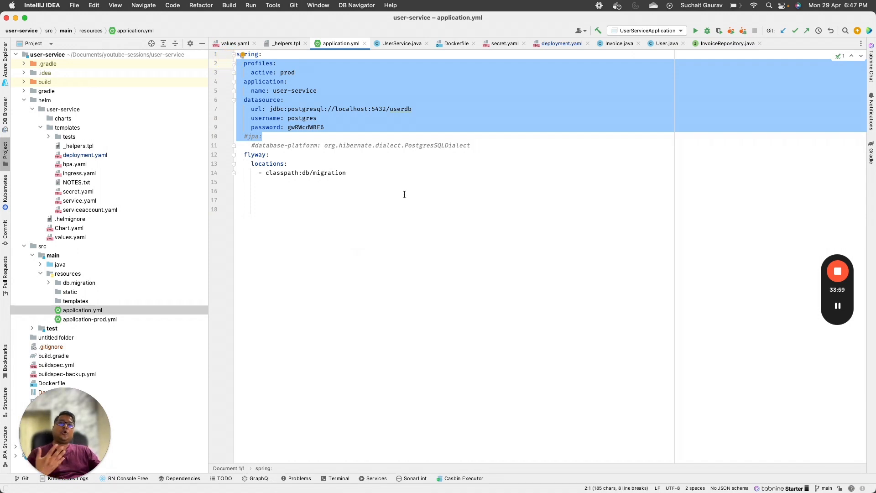
pyautogui.moveTo(392, 210); pyautogui.dragTo(237, 54)
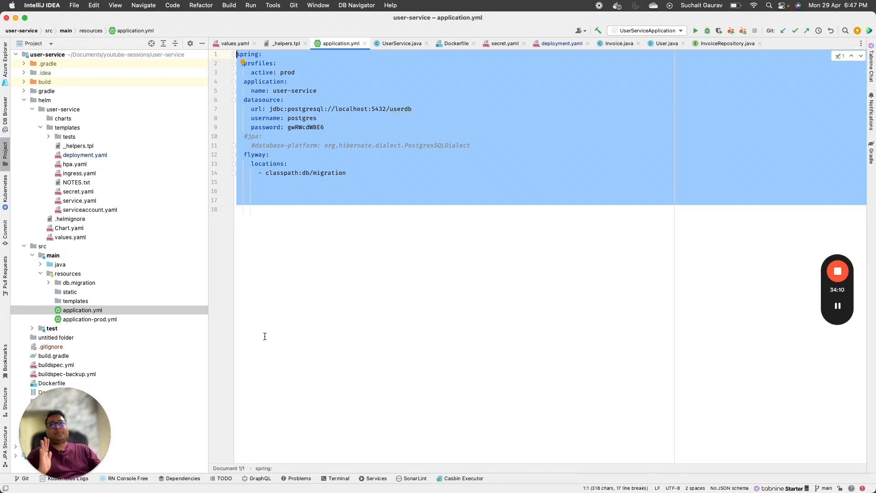
pyautogui.click(335, 282)
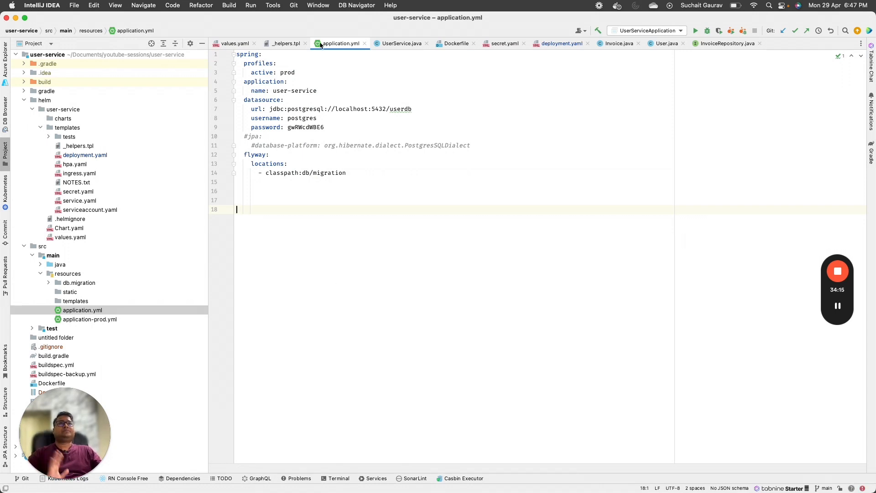
# Step: Review the SPRING_DATASOURCE_URL, USERNAME and PASSWORD vars and their database-secret reference in _helpers.tpl
pyautogui.click(285, 43)
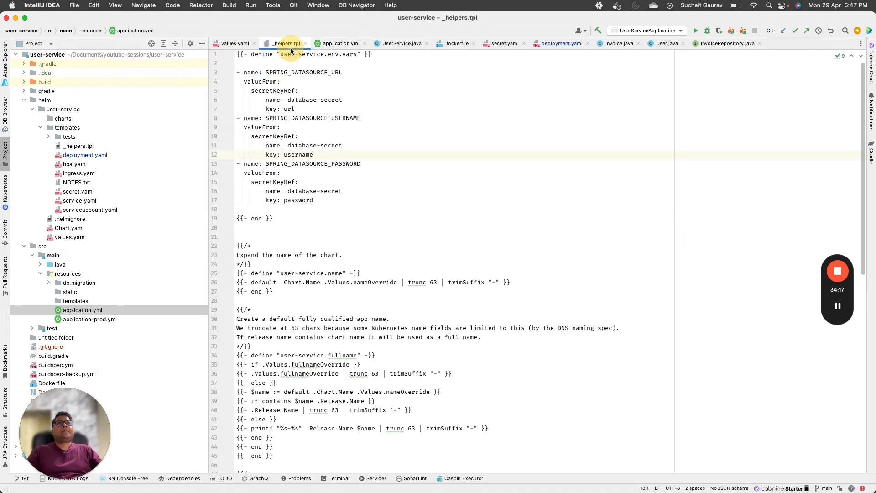
pyautogui.doubleClick(285, 74)
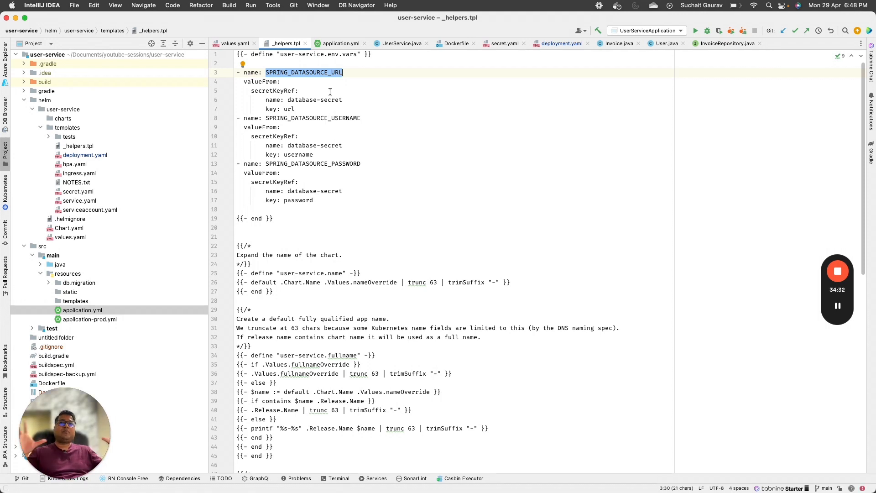
pyautogui.click(330, 92)
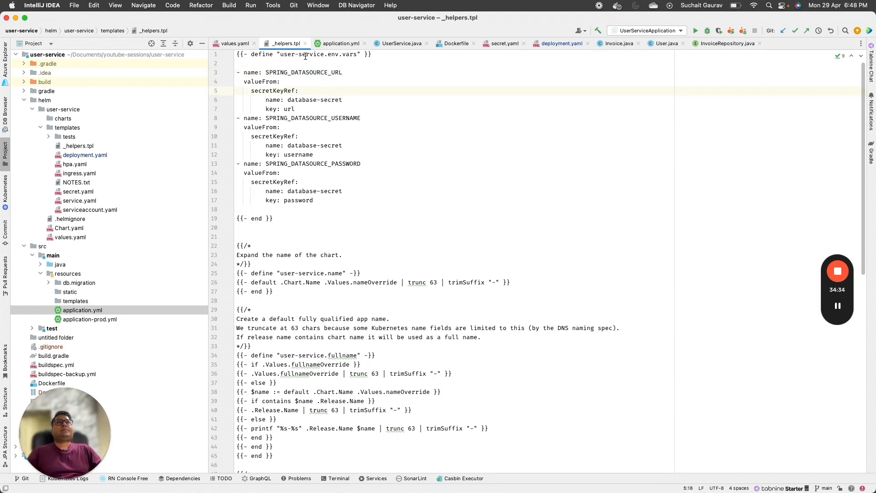
pyautogui.click(309, 66)
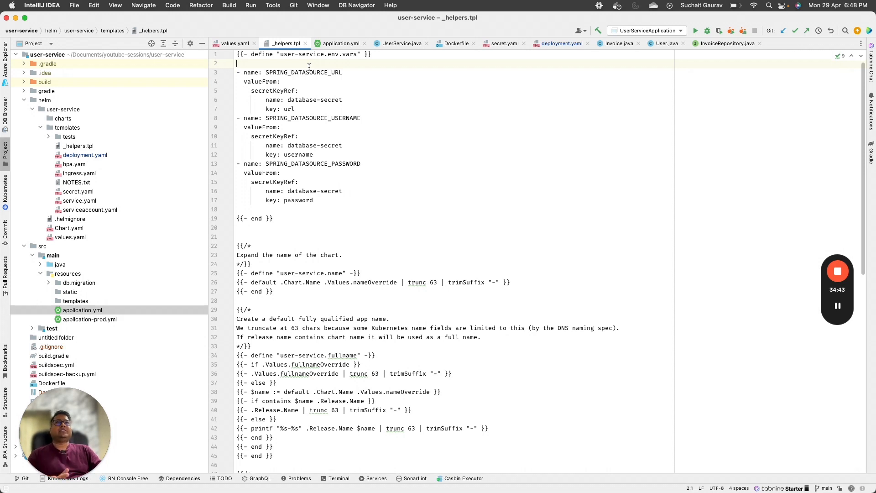
pyautogui.doubleClick(303, 72)
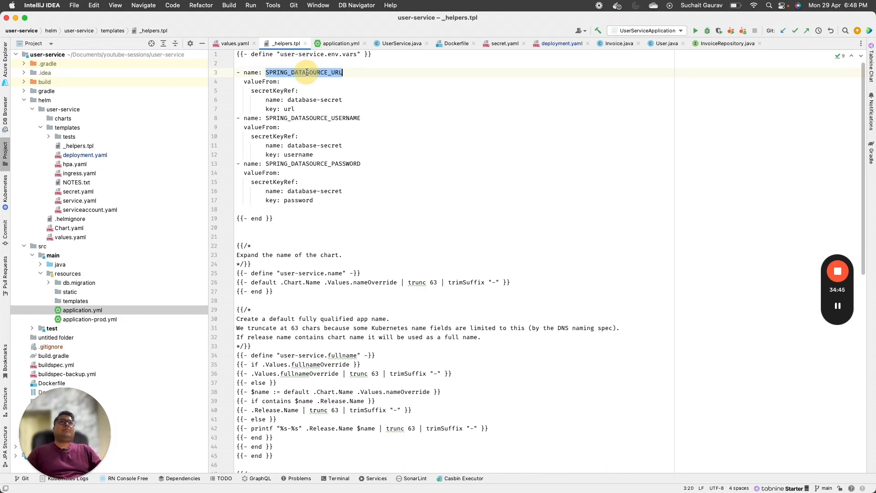
pyautogui.doubleClick(337, 118)
pyautogui.doubleClick(320, 163)
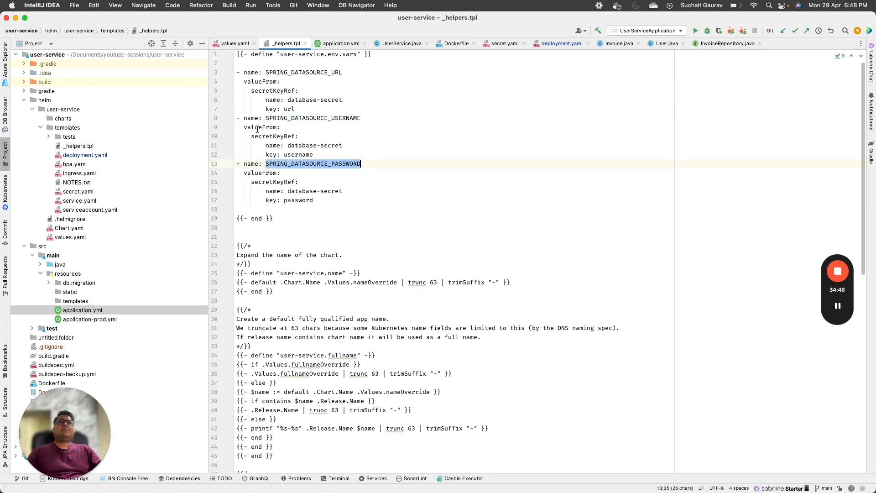
pyautogui.doubleClick(262, 90)
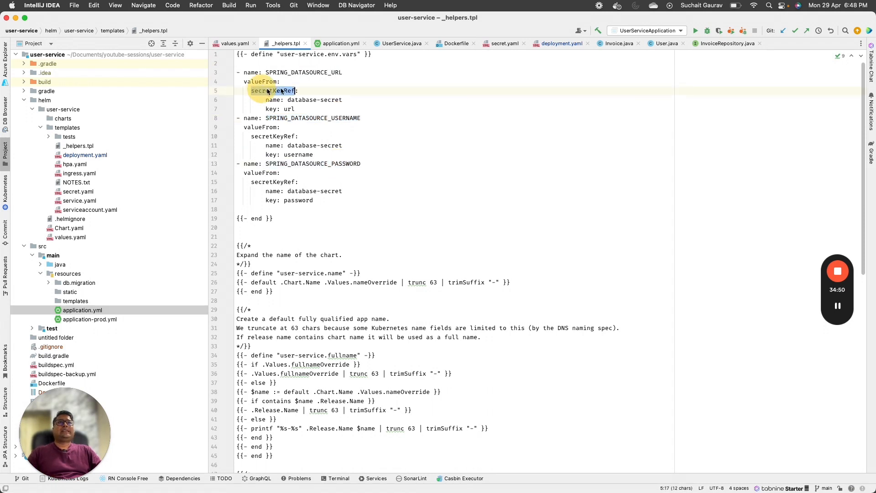
pyautogui.doubleClick(263, 81)
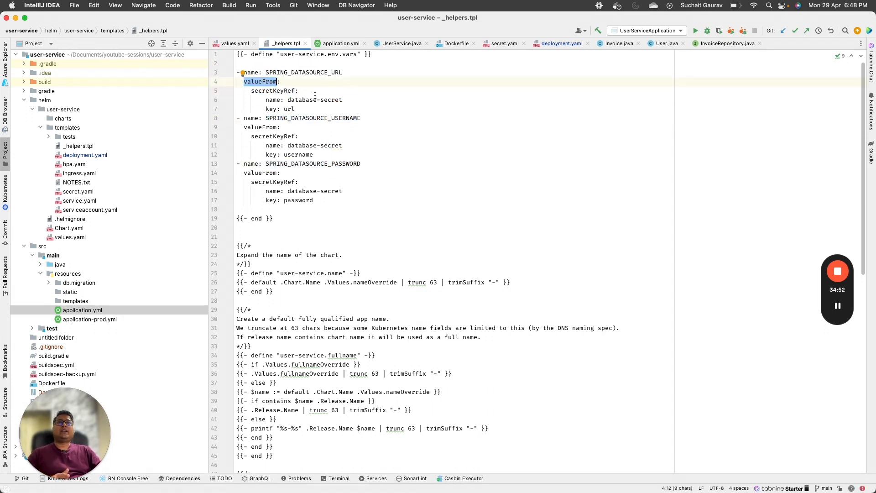
pyautogui.moveTo(287, 100); pyautogui.dragTo(335, 100)
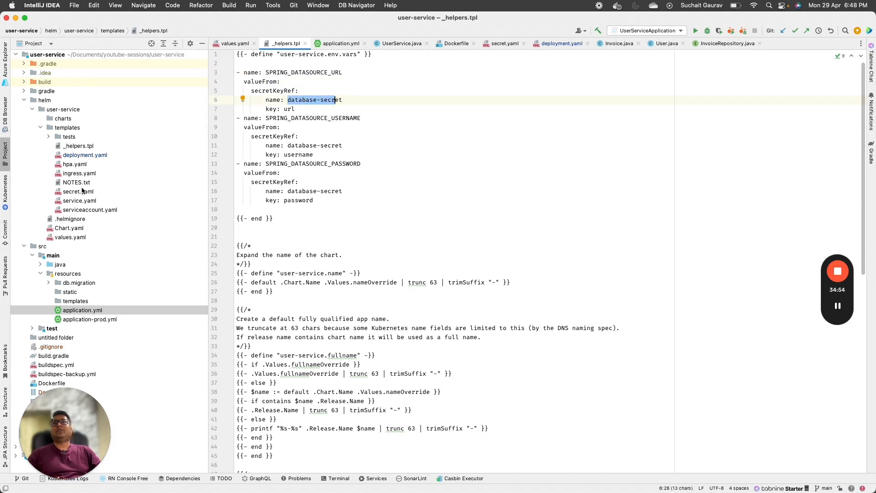
# Step: Compare the database-secret name in secret.yaml with the user-service helper template in _helpers.tpl
pyautogui.doubleClick(82, 192)
pyautogui.moveTo(264, 105); pyautogui.dragTo(323, 105)
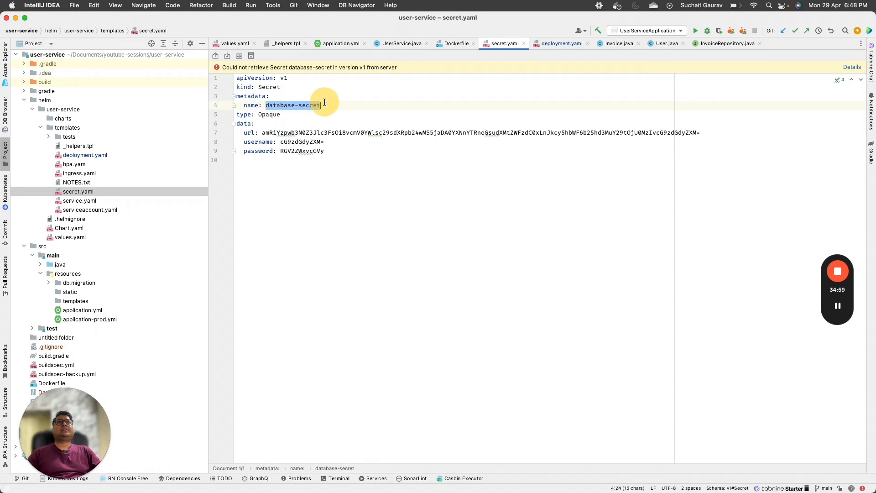
pyautogui.doubleClick(80, 154)
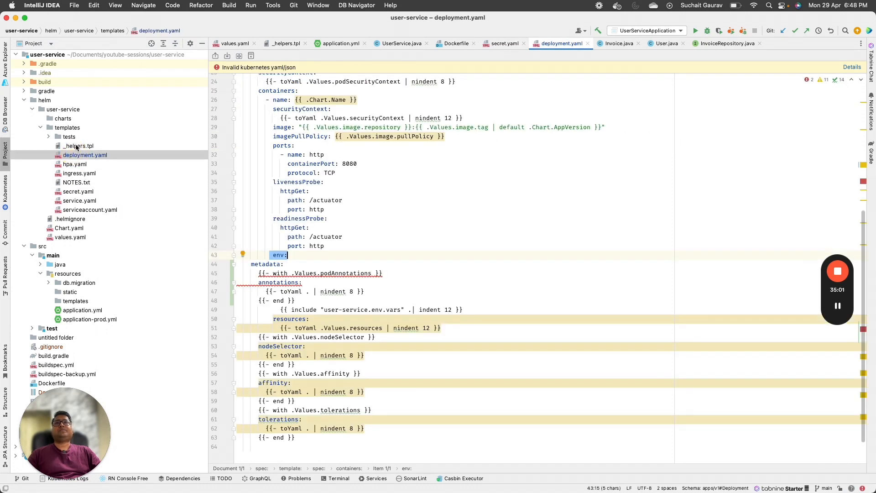
pyautogui.doubleClick(79, 146)
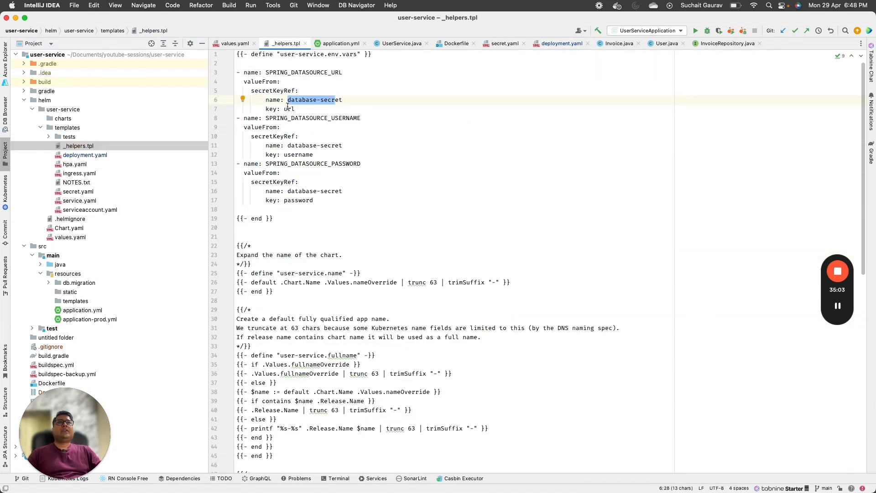
pyautogui.click(306, 200)
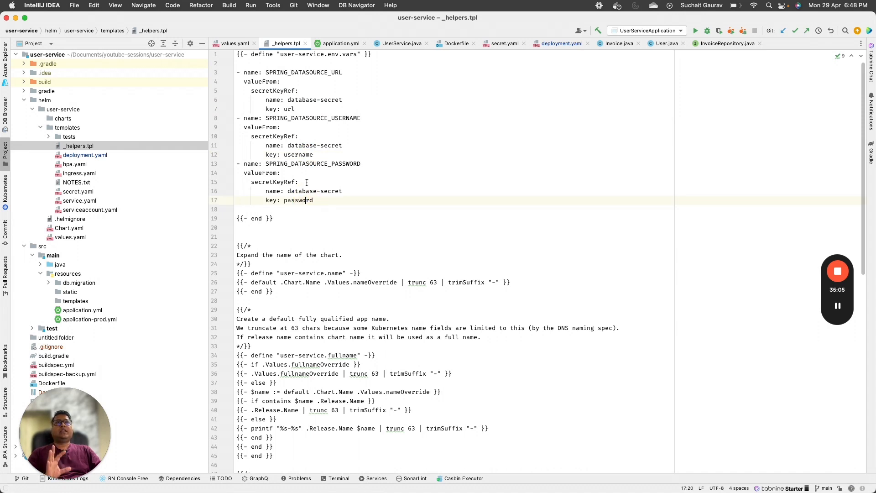
pyautogui.moveTo(340, 236); pyautogui.dragTo(357, 54)
# Step: Open the deployment.yaml template from helm/user-service/templates
pyautogui.click(839, 305)
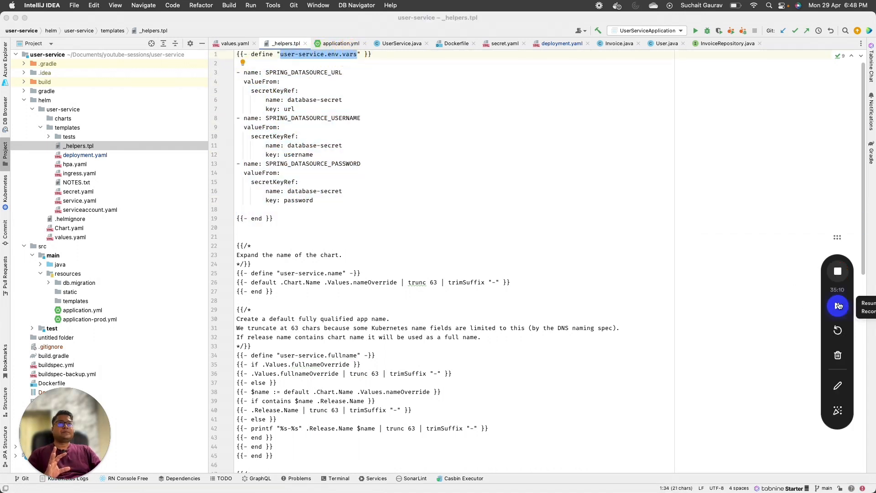
pyautogui.click(838, 306)
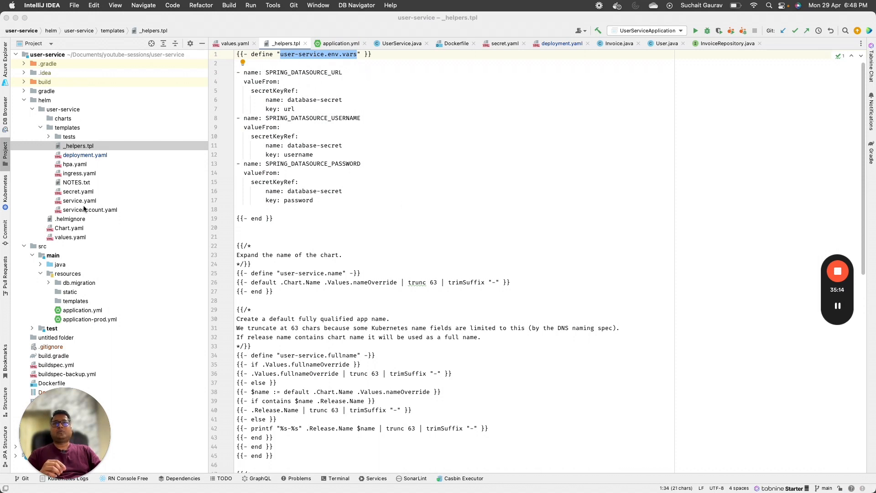
pyautogui.click(81, 157)
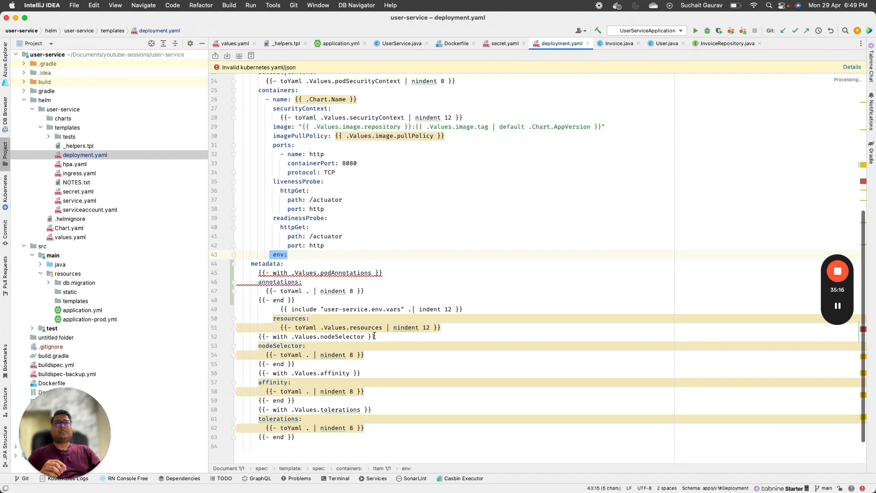
# Step: Inspect the env key and user-service.env.vars include in deployment.yaml, then return to values.yaml
pyautogui.scroll(-1, 274, 238)
pyautogui.doubleClick(275, 237)
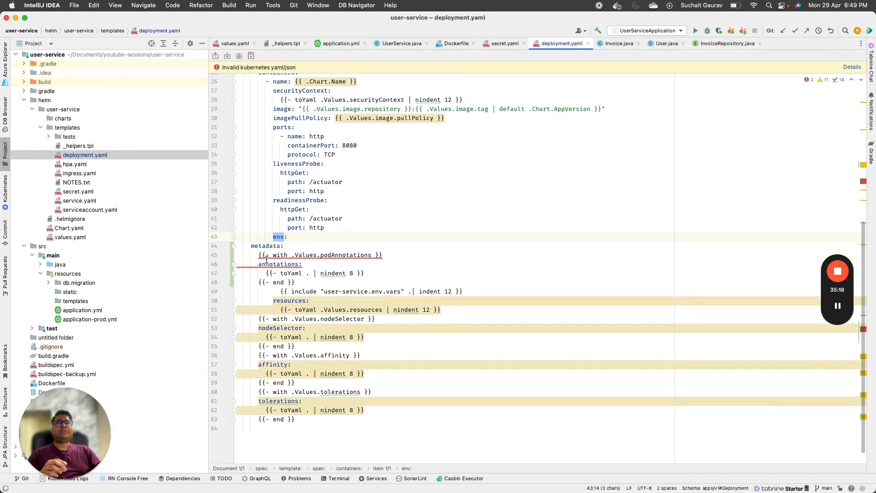
pyautogui.click(260, 283)
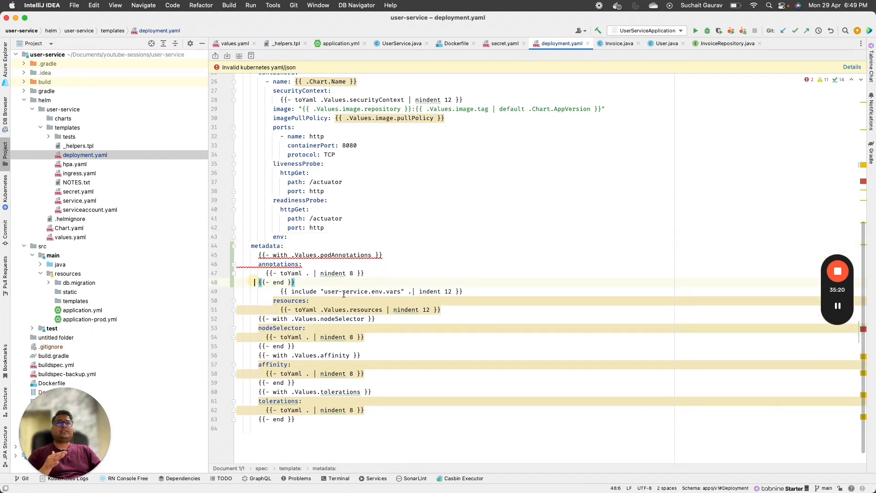
pyautogui.moveTo(277, 292); pyautogui.dragTo(479, 292)
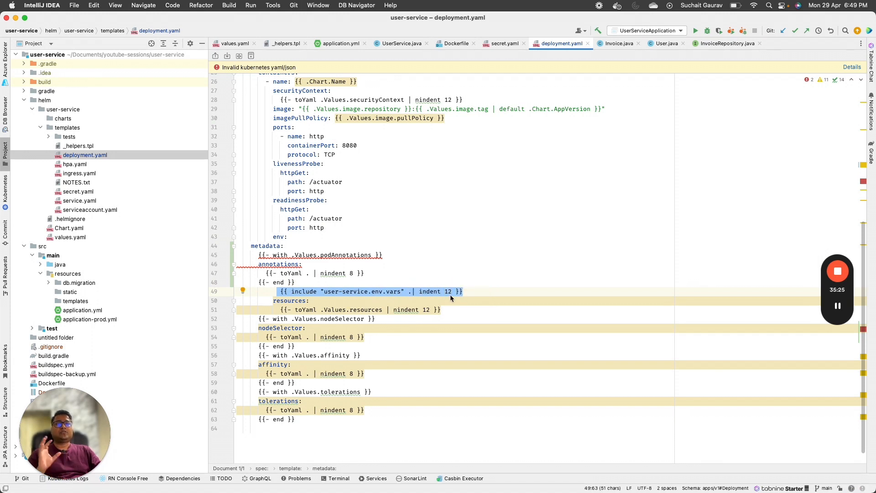
pyautogui.click(350, 294)
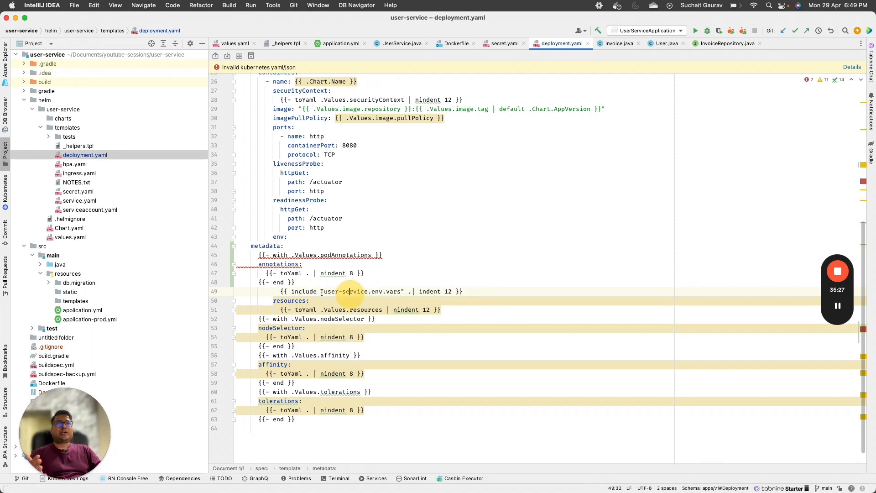
pyautogui.moveTo(273, 292); pyautogui.dragTo(462, 299)
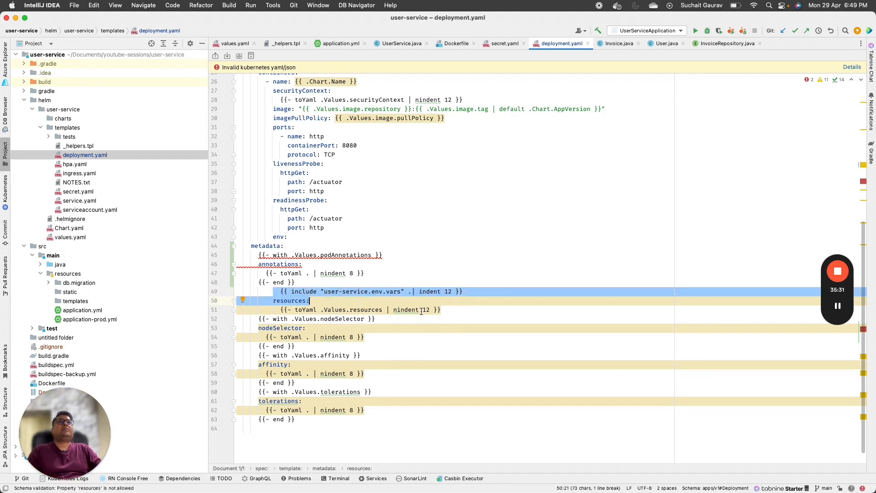
pyautogui.scroll(10, 393, 315)
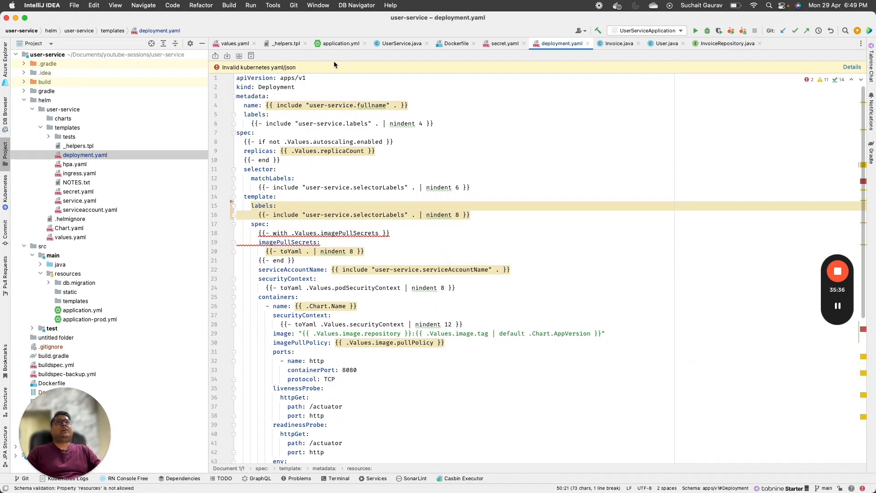
pyautogui.click(233, 43)
pyautogui.click(452, 228)
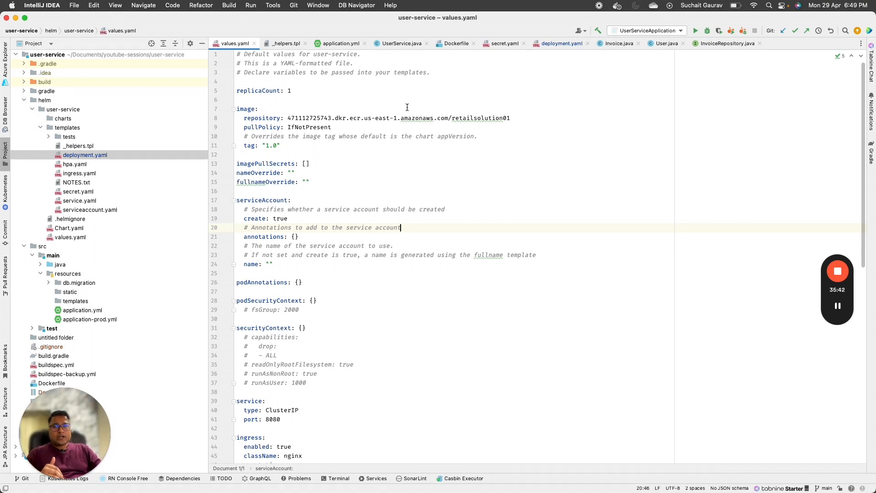
pyautogui.press('super+Tab')
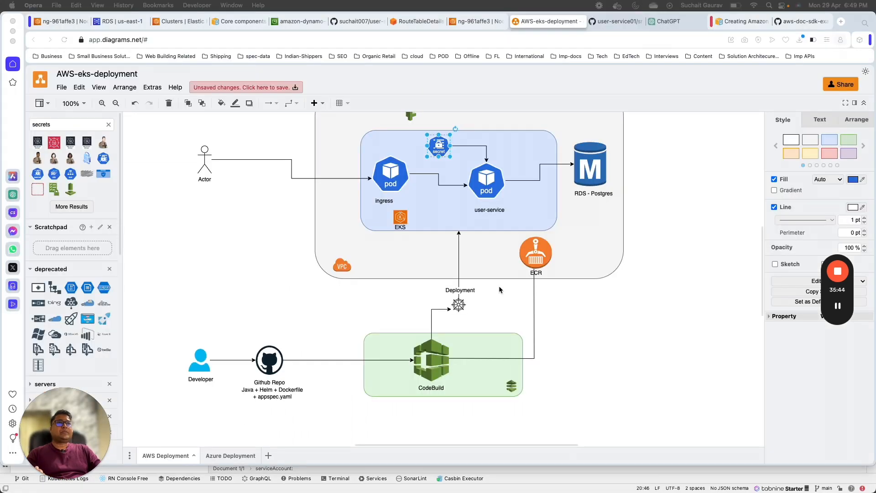
pyautogui.click(537, 260)
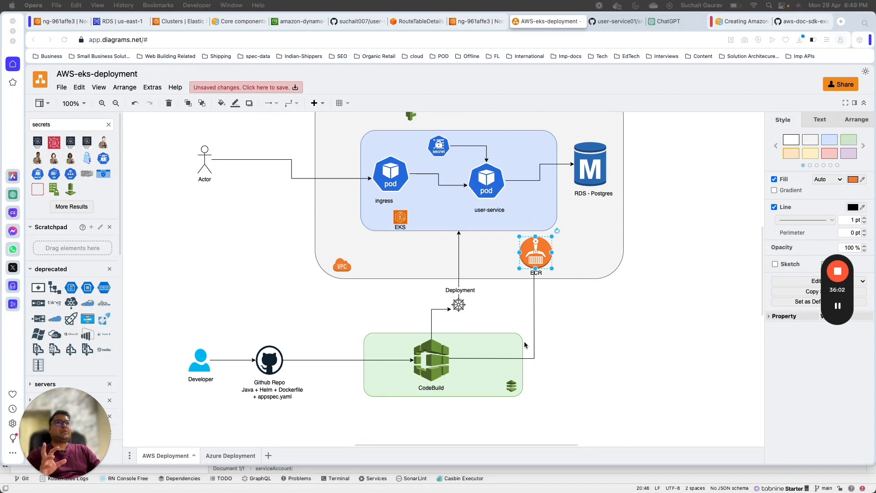
pyautogui.press('super+Tab')
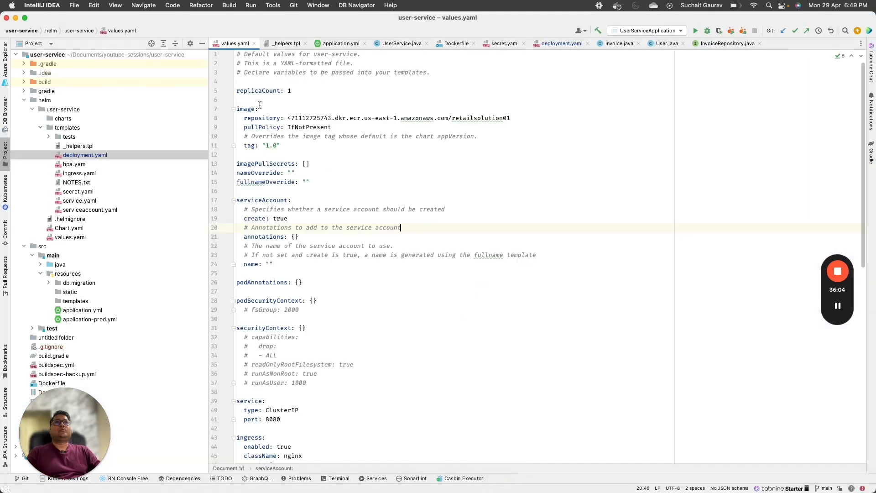
pyautogui.moveTo(288, 118); pyautogui.dragTo(528, 118)
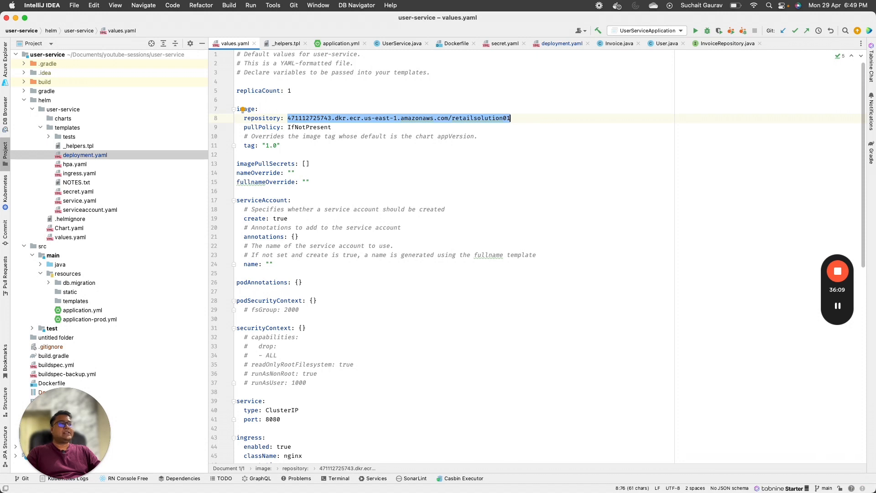
pyautogui.press('super+Tab')
# Step: Find Elastic Container Registry via the 'ecr' search and list its private repositories
pyautogui.click(64, 21)
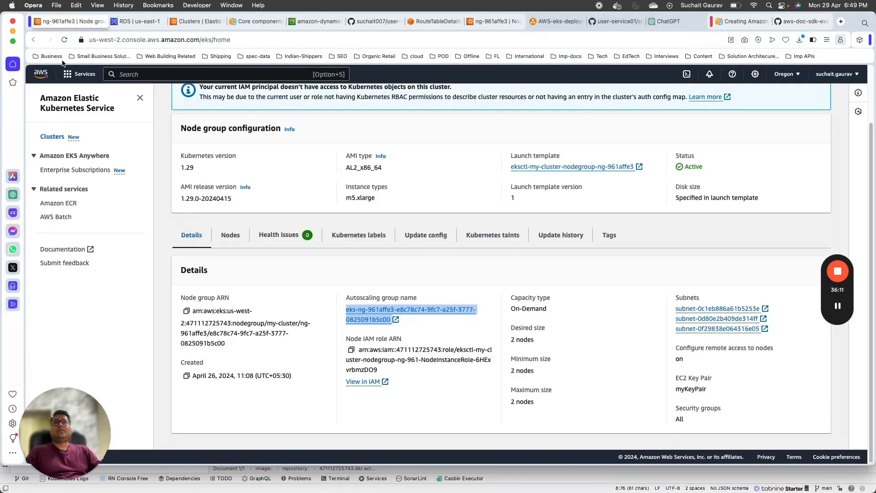
pyautogui.click(137, 74)
pyautogui.write('ecr')
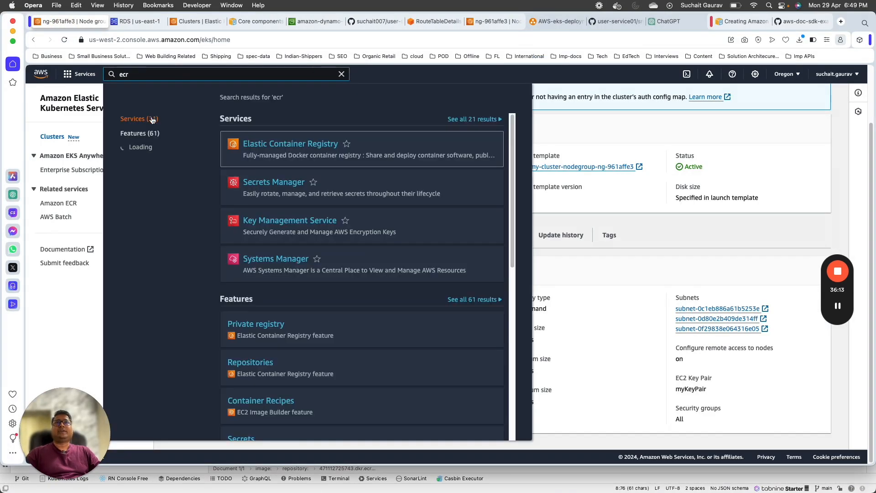
pyautogui.click(262, 143)
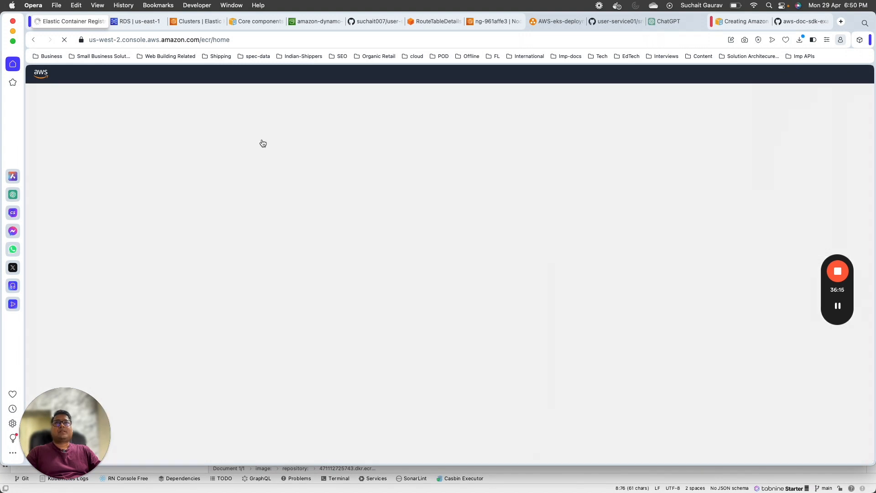
pyautogui.scroll(-5, 274, 183)
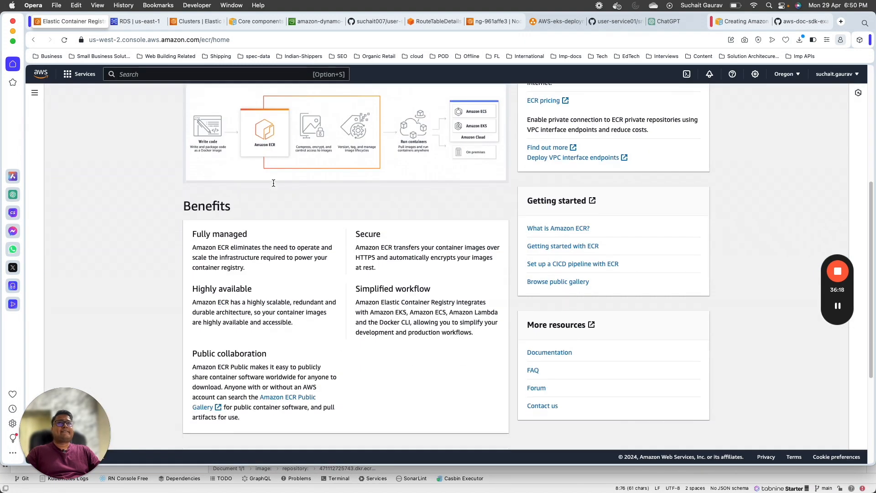
pyautogui.scroll(5, 78, 172)
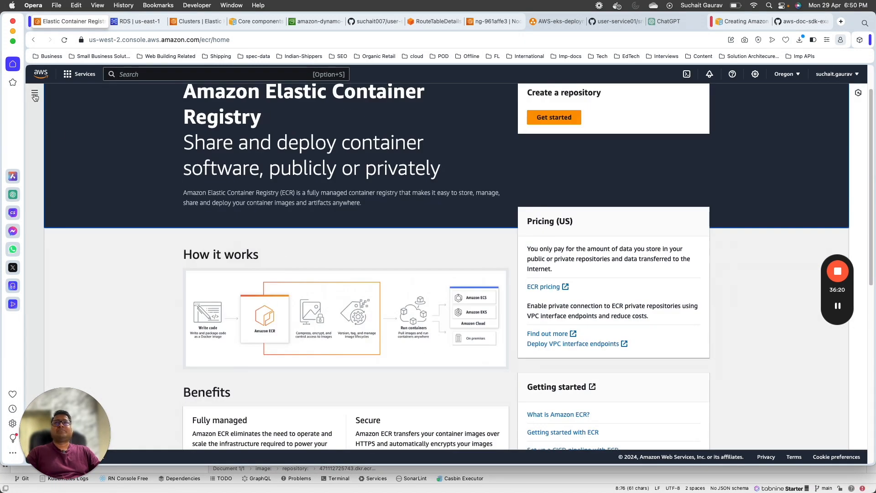
pyautogui.click(34, 92)
pyautogui.click(58, 151)
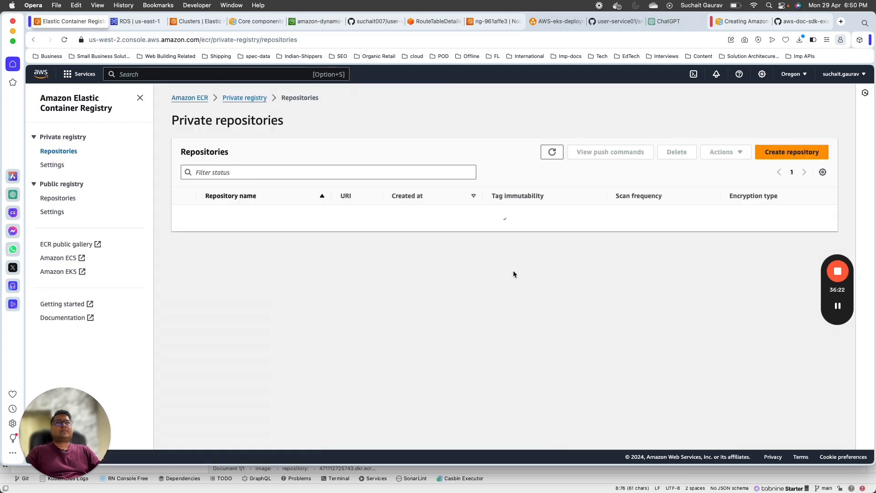
# Step: Switch to US East (N. Virginia), copy the retailsolution01 repository URI, and return to values.yaml
pyautogui.click(793, 74)
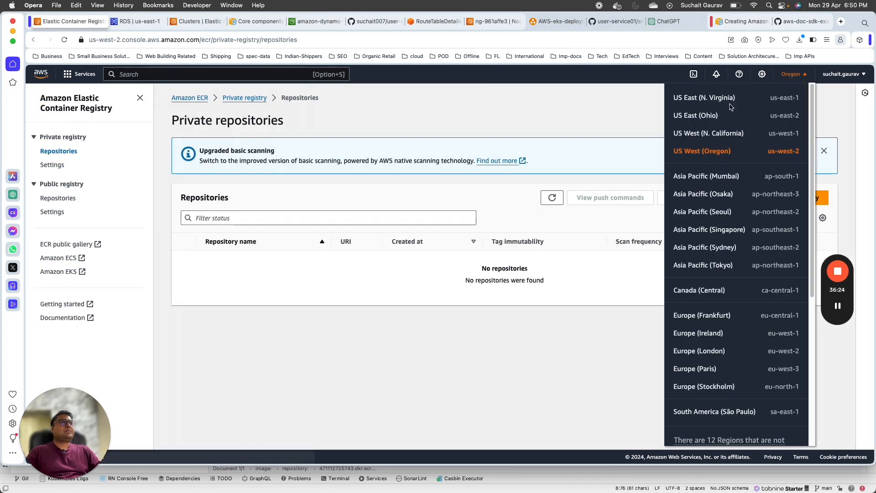
pyautogui.click(725, 98)
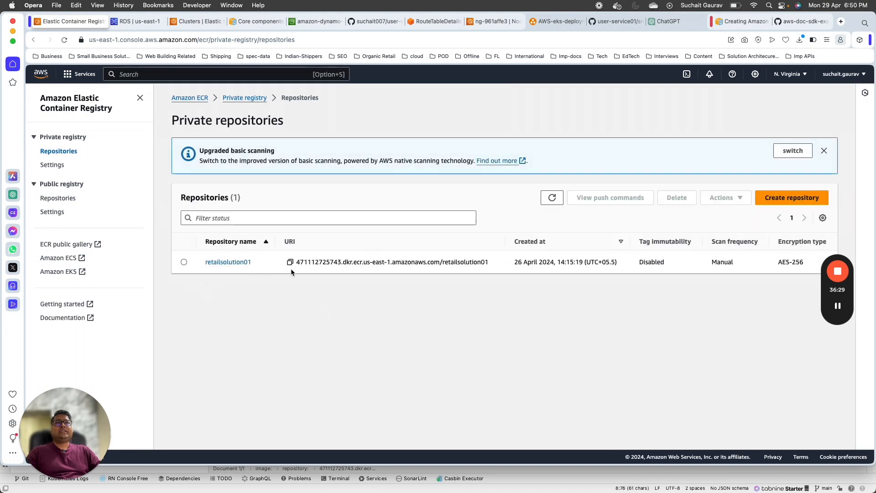
pyautogui.moveTo(297, 262); pyautogui.dragTo(463, 274)
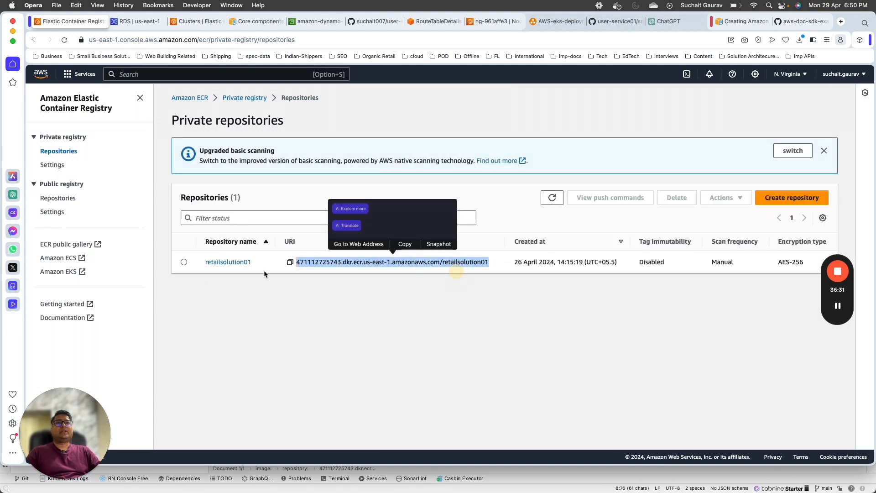
pyautogui.click(462, 264)
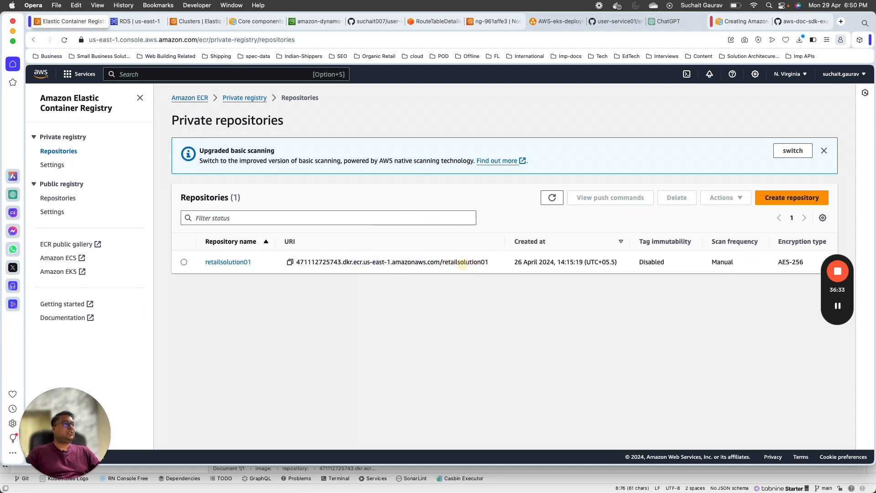
pyautogui.press('super+Tab')
pyautogui.click(492, 289)
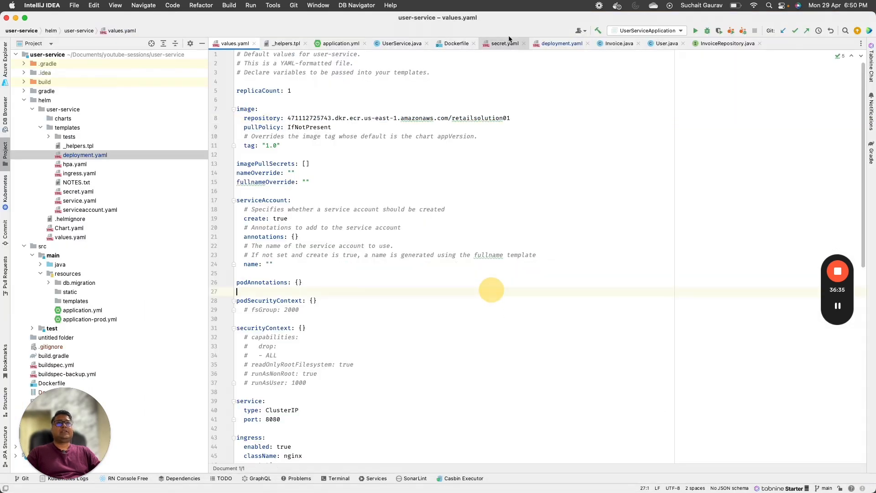
# Step: Check values.yaml's 1.0 image tag, review buildspec.yml's phases, then view the EKS Clusters page
pyautogui.click(535, 106)
pyautogui.moveTo(245, 145); pyautogui.dragTo(281, 145)
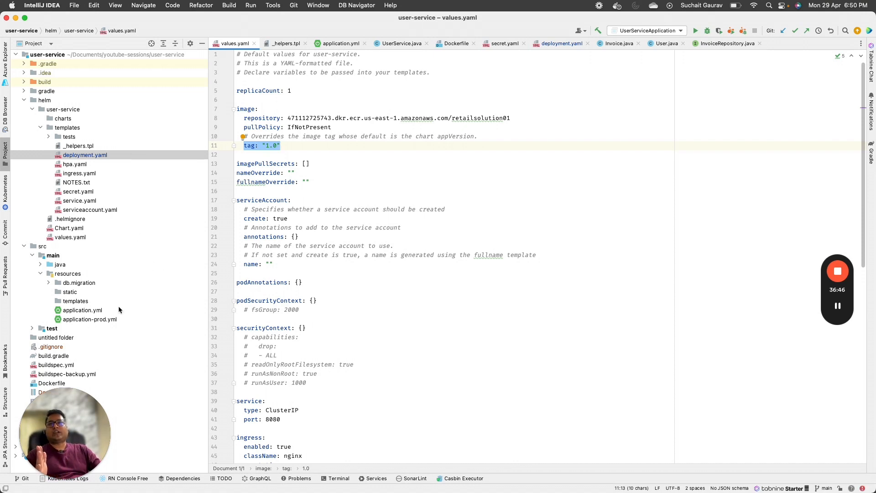
pyautogui.doubleClick(56, 365)
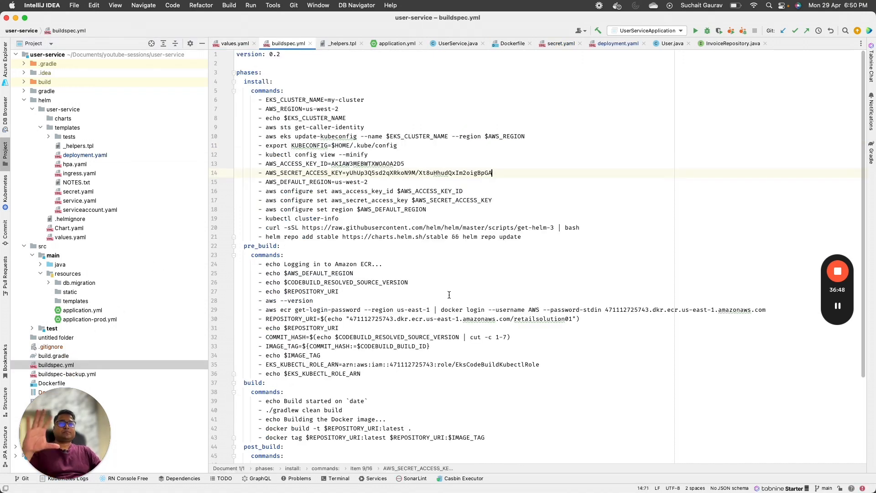
pyautogui.moveTo(239, 63); pyautogui.dragTo(373, 398)
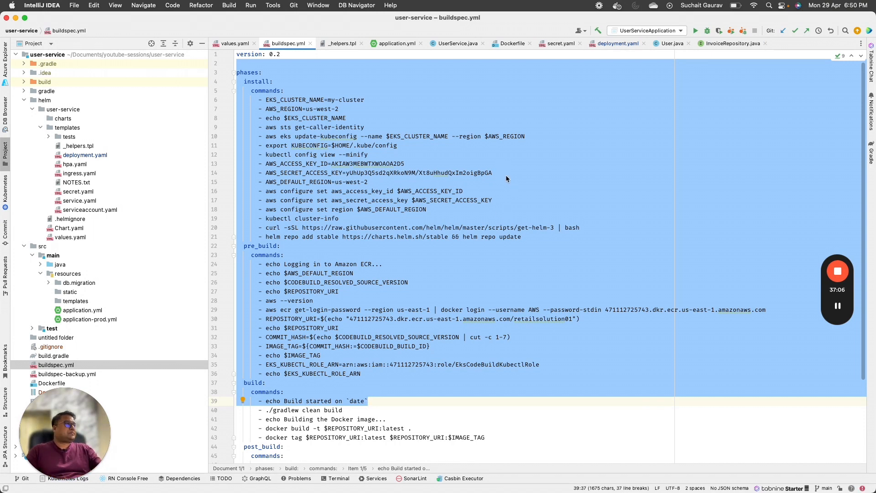
pyautogui.click(368, 173)
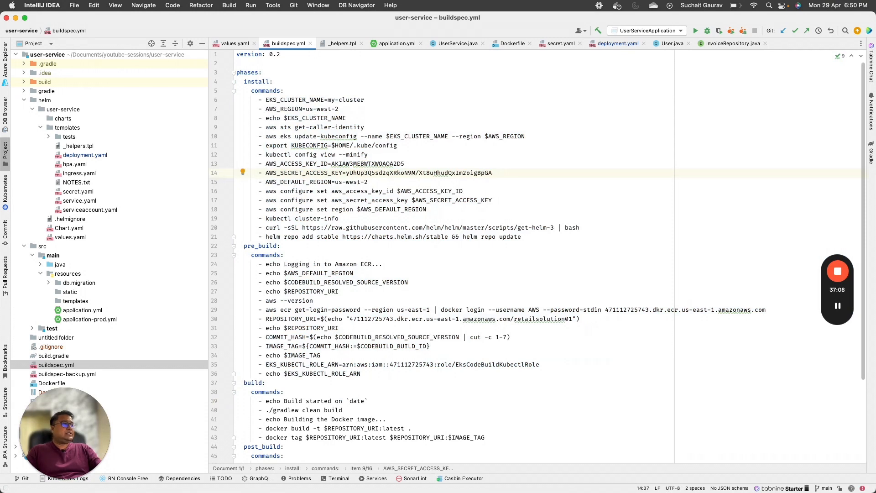
pyautogui.press('super+Tab')
pyautogui.click(200, 23)
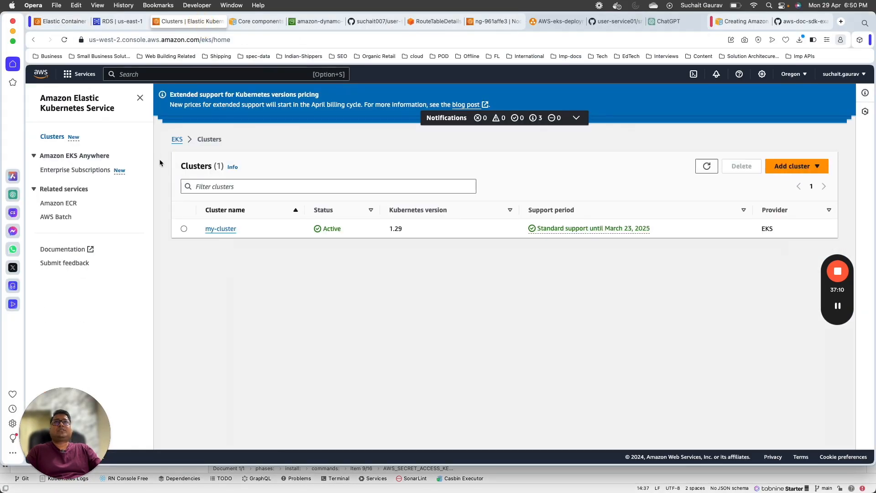
# Step: Find CodePipeline via the 'codepipe' search and open the user-service01 pipeline
pyautogui.click(61, 23)
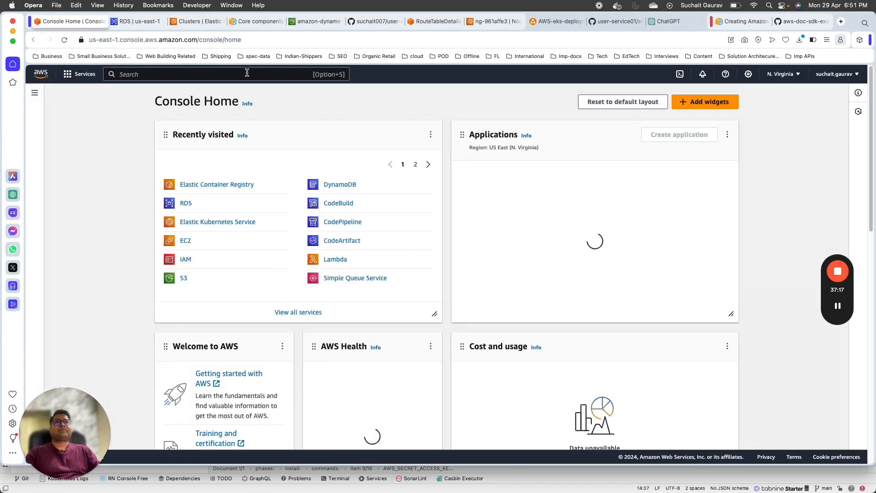
pyautogui.click(247, 73)
pyautogui.write('codepipe')
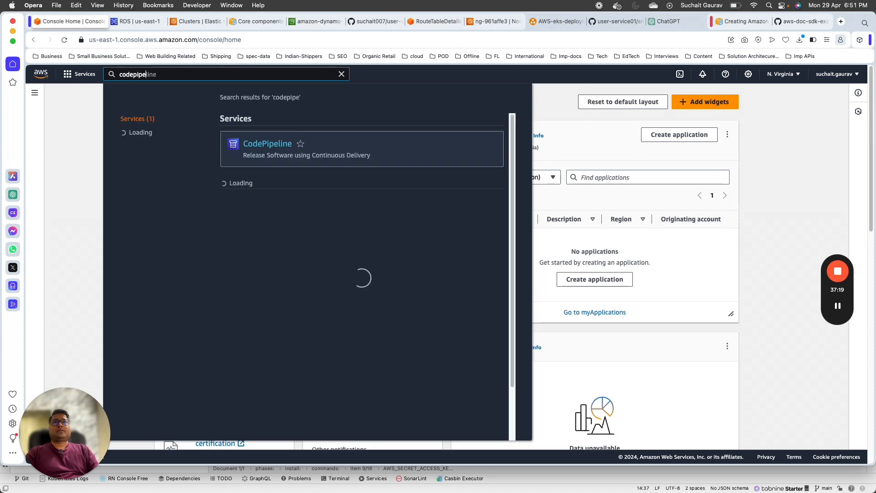
pyautogui.click(269, 144)
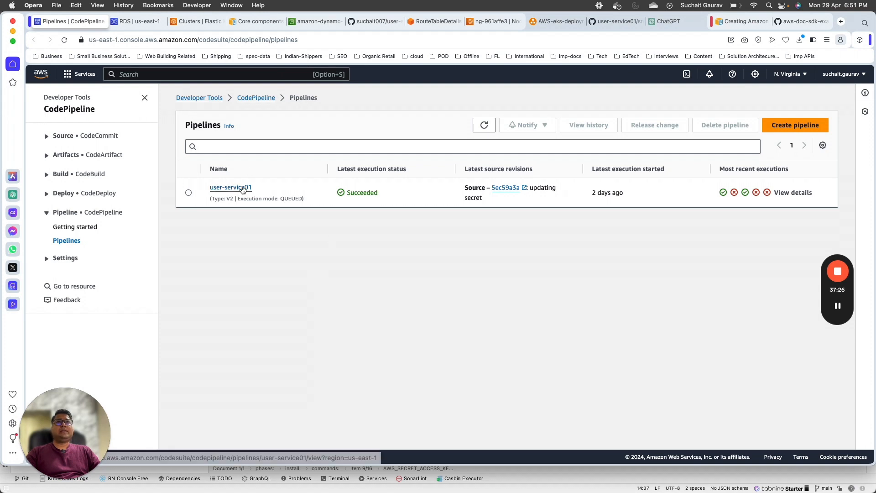
pyautogui.click(242, 187)
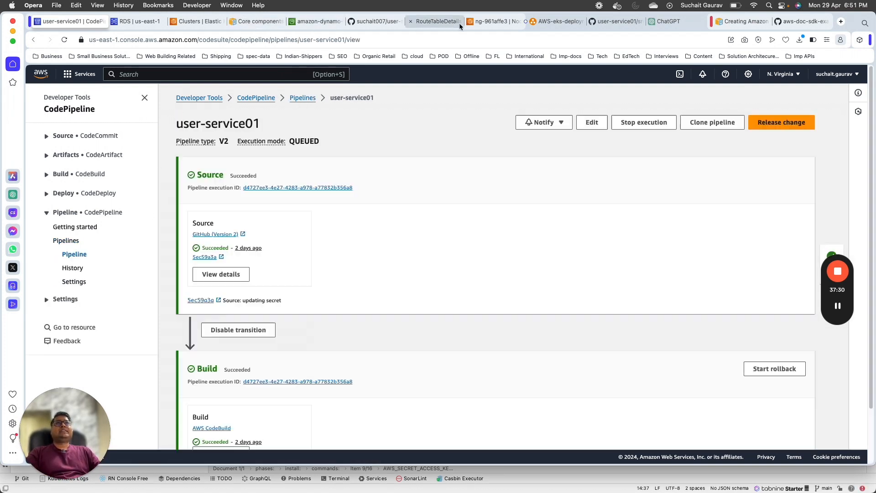
# Step: Compare the pipeline with the CodeBuild part of the AWS-eks-deployment architecture diagram
pyautogui.click(494, 21)
pyautogui.moveTo(558, 21); pyautogui.dragTo(153, 24)
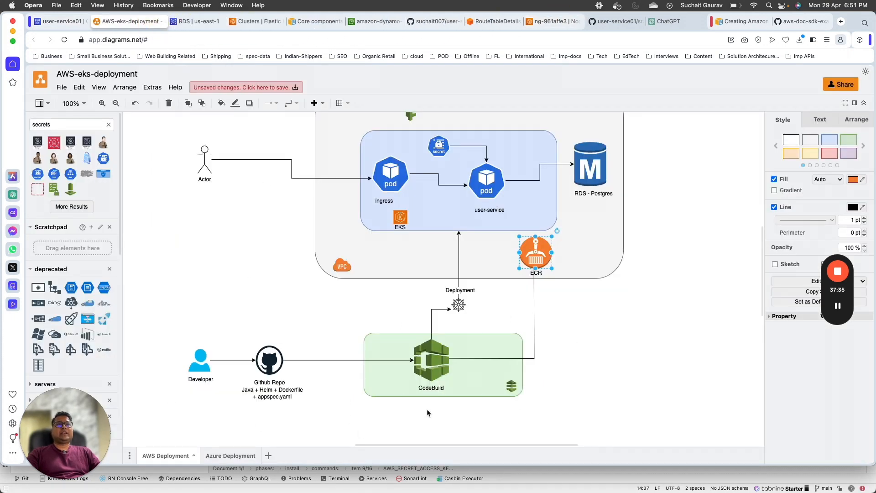
pyautogui.click(400, 377)
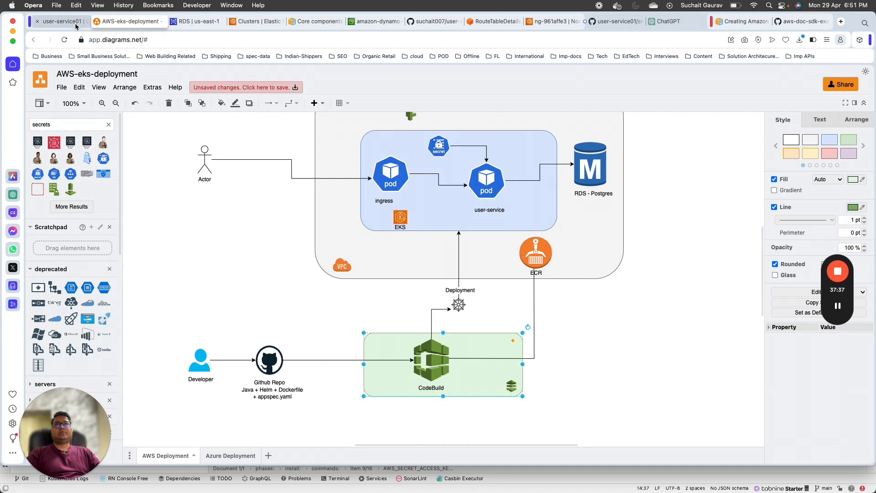
pyautogui.click(76, 26)
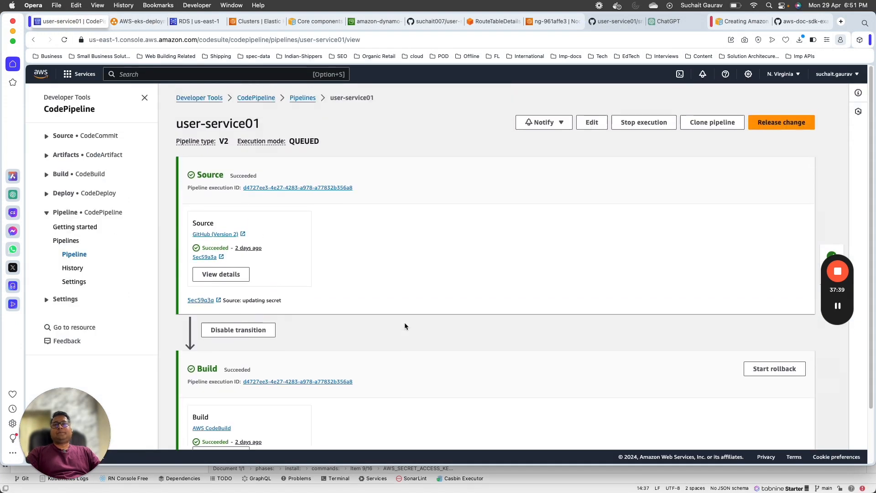
pyautogui.click(149, 22)
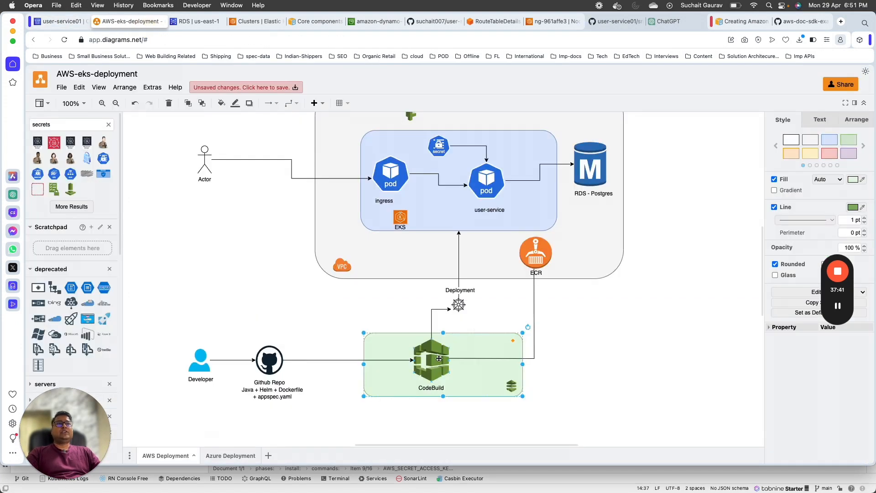
pyautogui.click(439, 358)
pyautogui.click(74, 24)
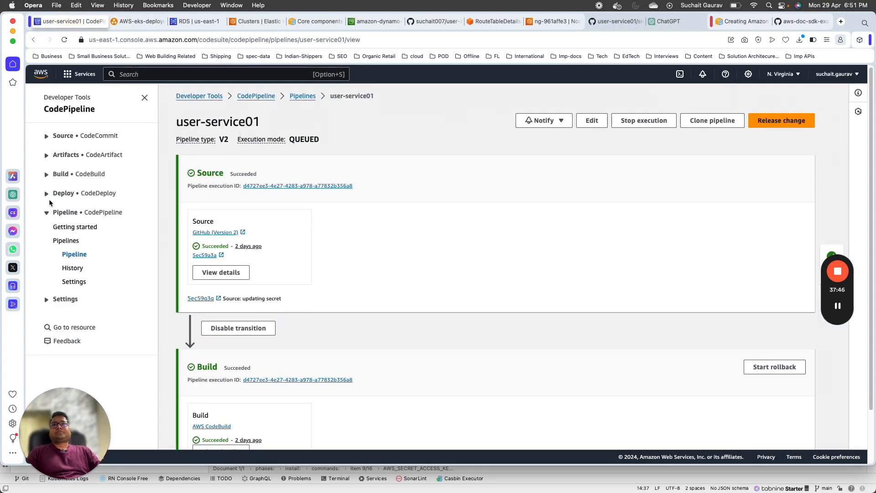
# Step: Expand the Build • CodeBuild sidebar section and scroll through user-service01's Source and Build stages
pyautogui.click(47, 175)
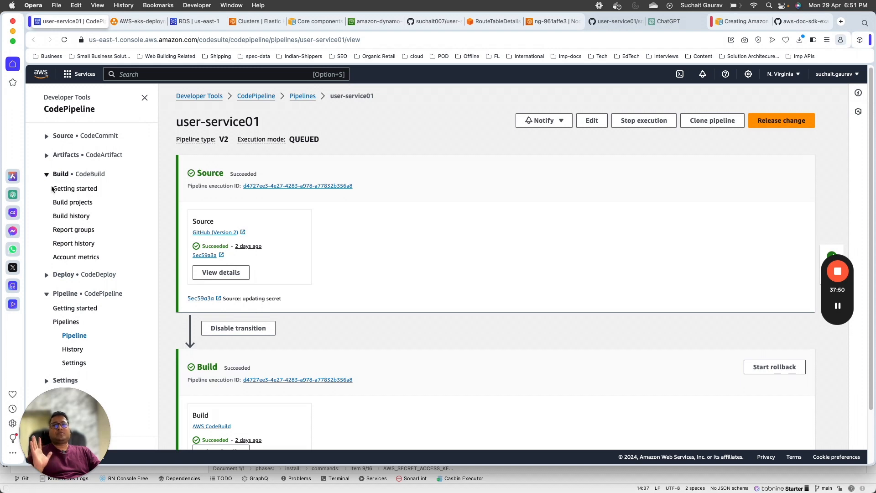
pyautogui.scroll(-3, 386, 338)
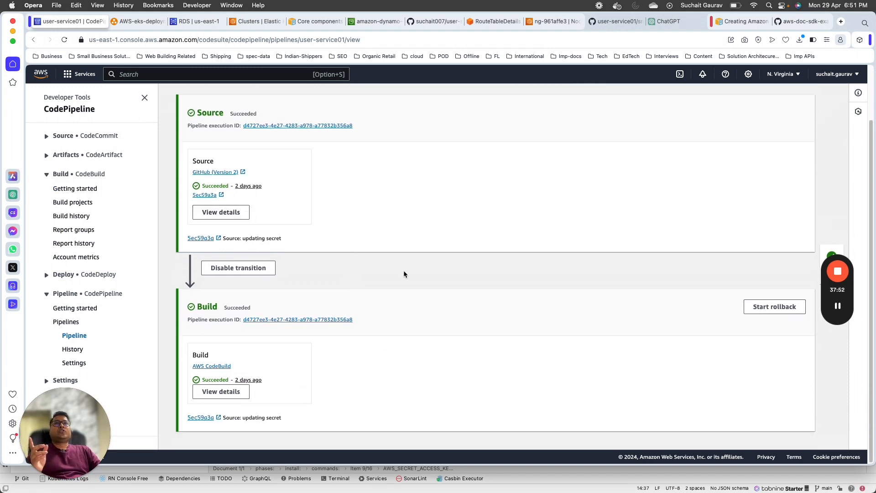
pyautogui.scroll(3, 404, 274)
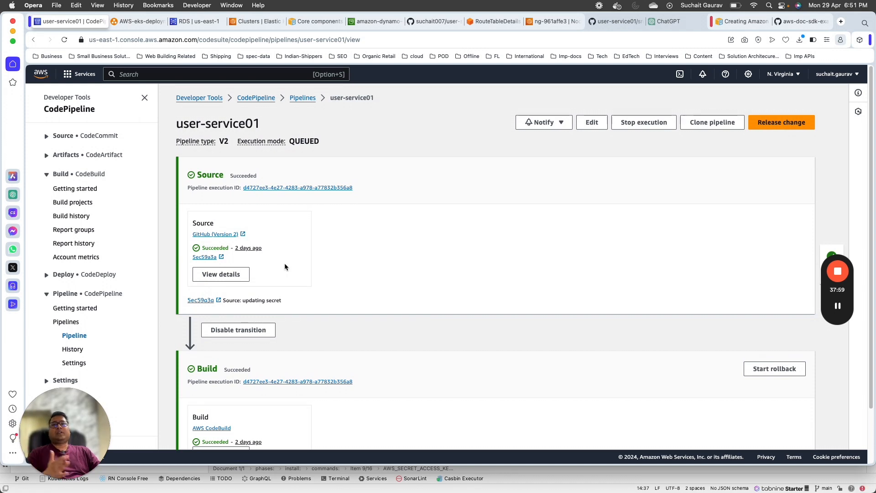
pyautogui.scroll(-3, 475, 299)
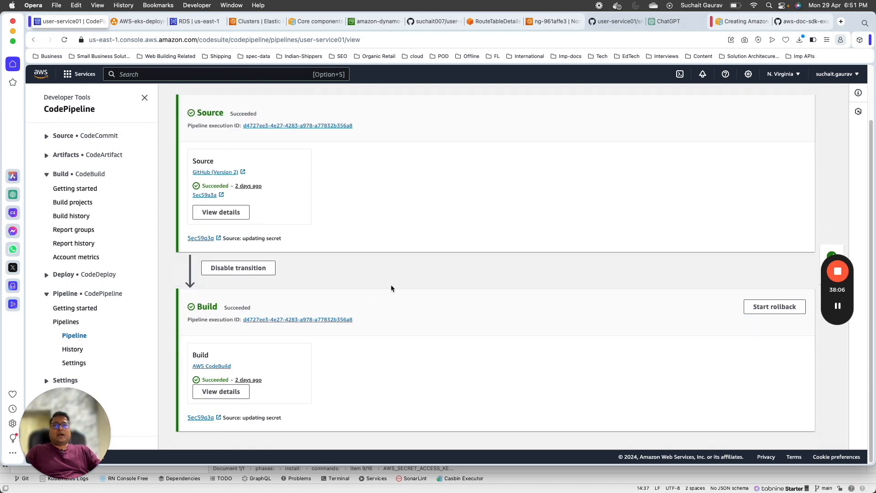
pyautogui.scroll(1, 457, 304)
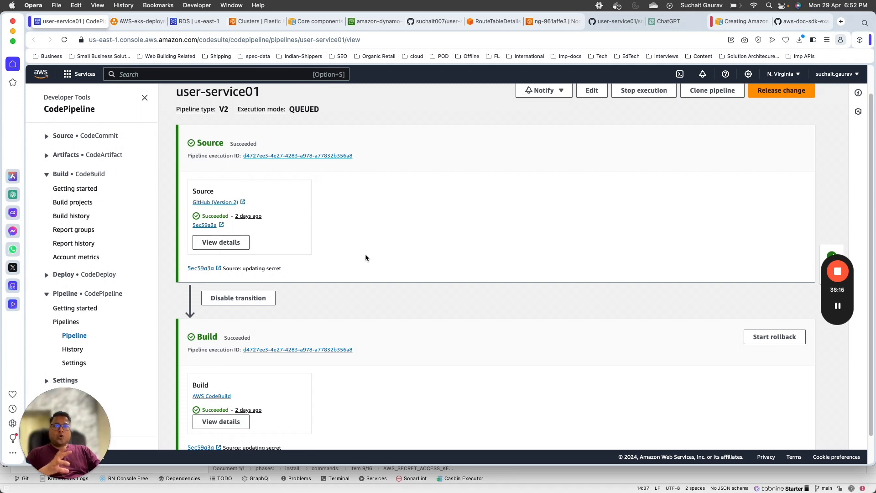
pyautogui.scroll(2, 365, 258)
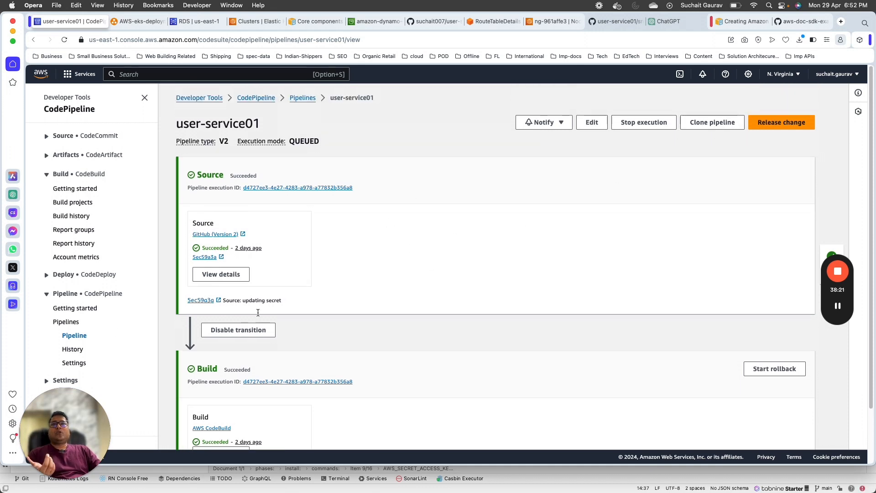
pyautogui.click(74, 363)
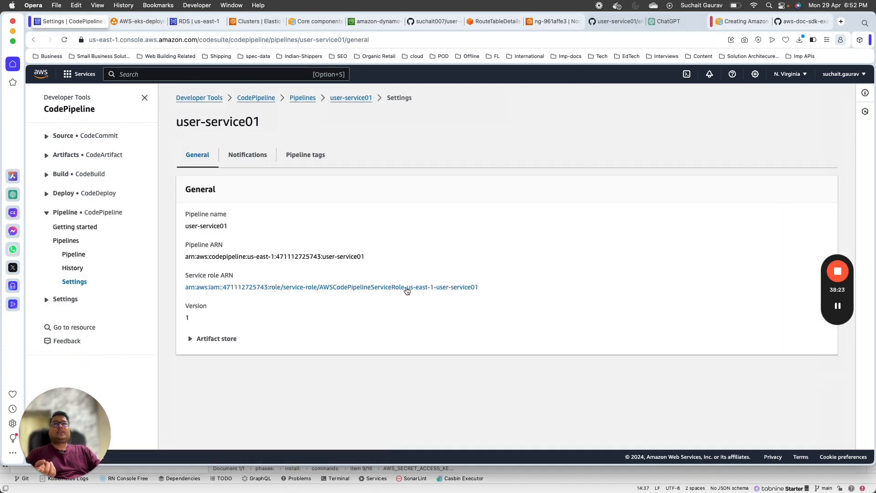
pyautogui.click(242, 157)
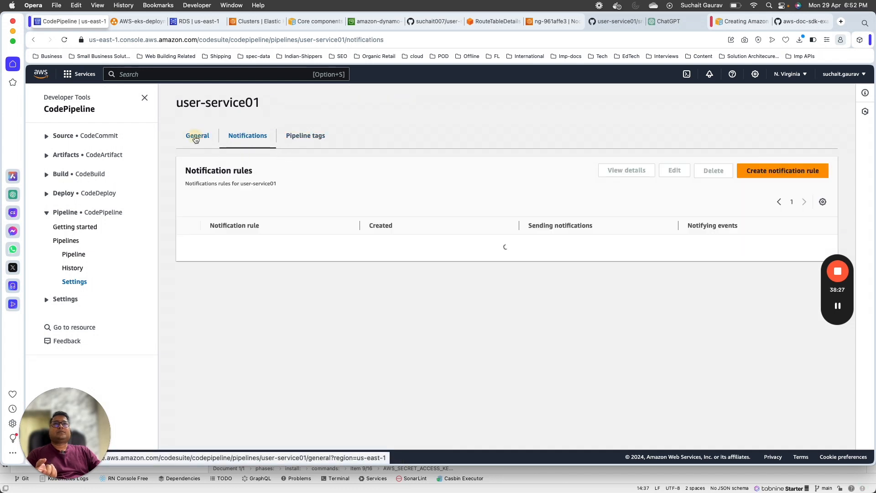
pyautogui.click(197, 135)
pyautogui.click(190, 342)
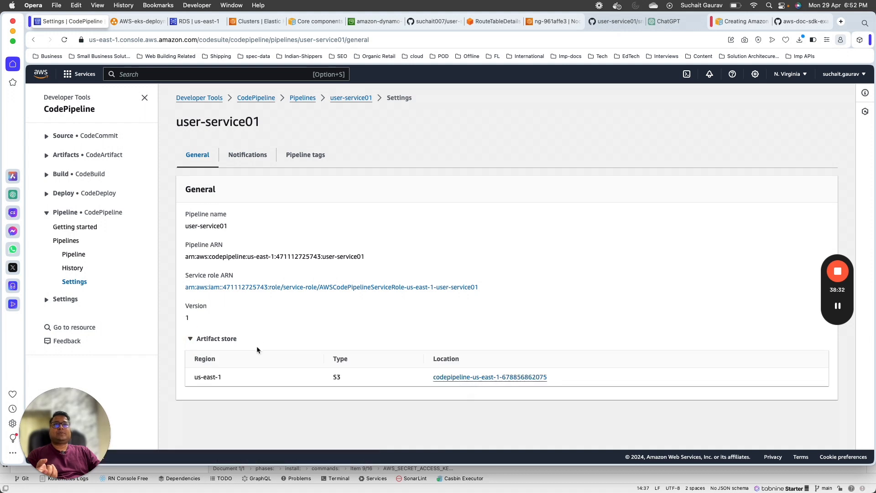
pyautogui.click(67, 241)
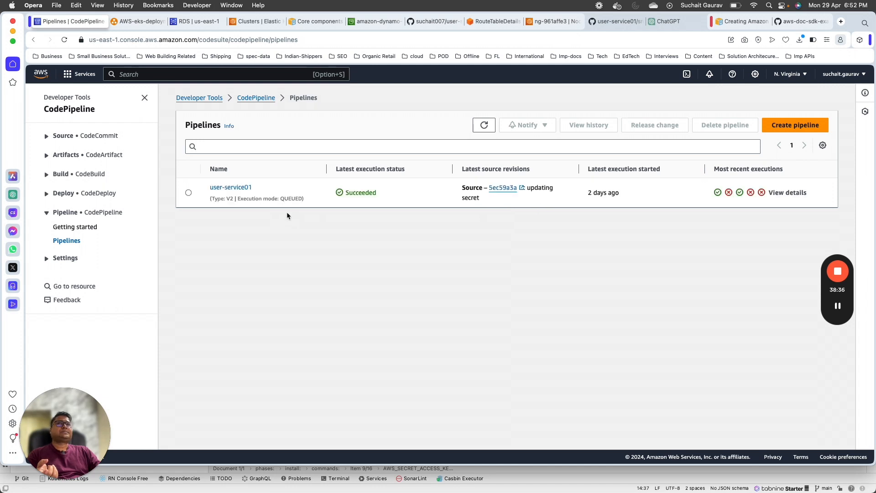
pyautogui.click(189, 194)
pyautogui.click(592, 125)
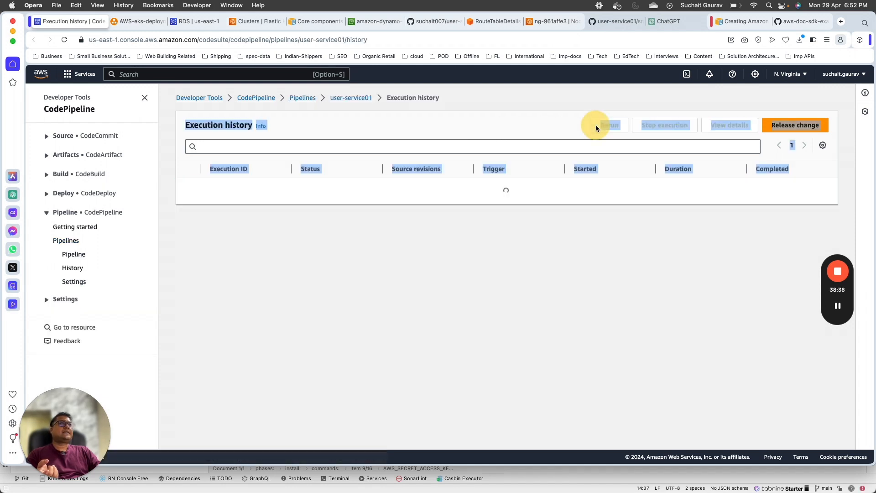
pyautogui.click(354, 98)
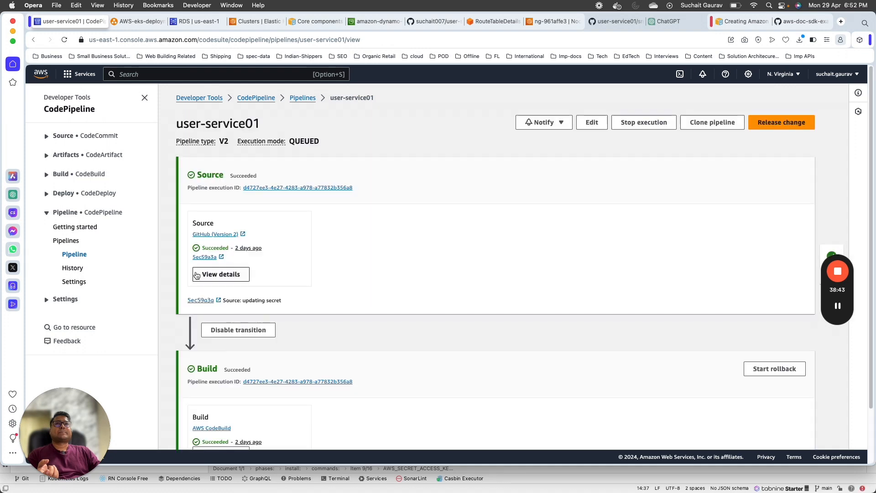
pyautogui.click(247, 280)
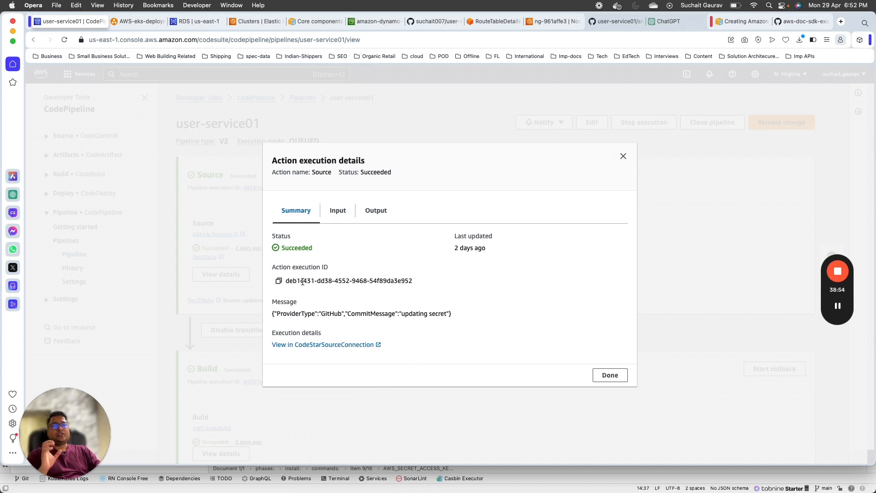
pyautogui.click(335, 345)
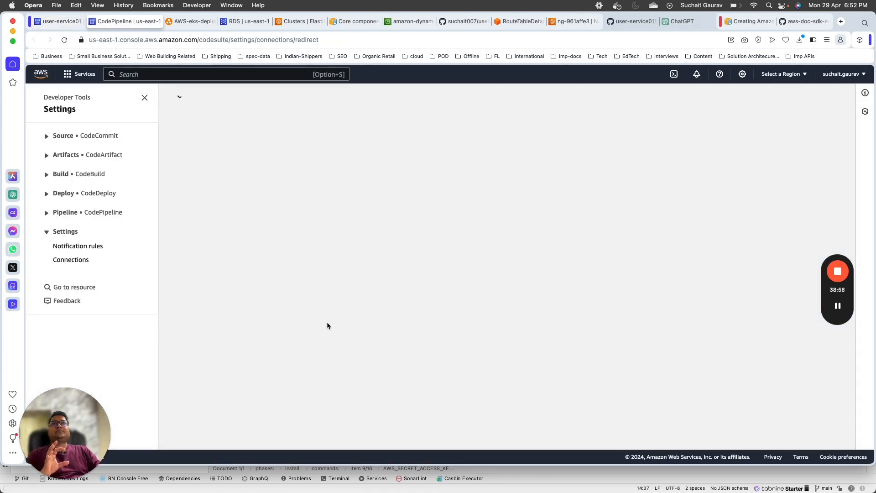
pyautogui.scroll(-5, 181, 241)
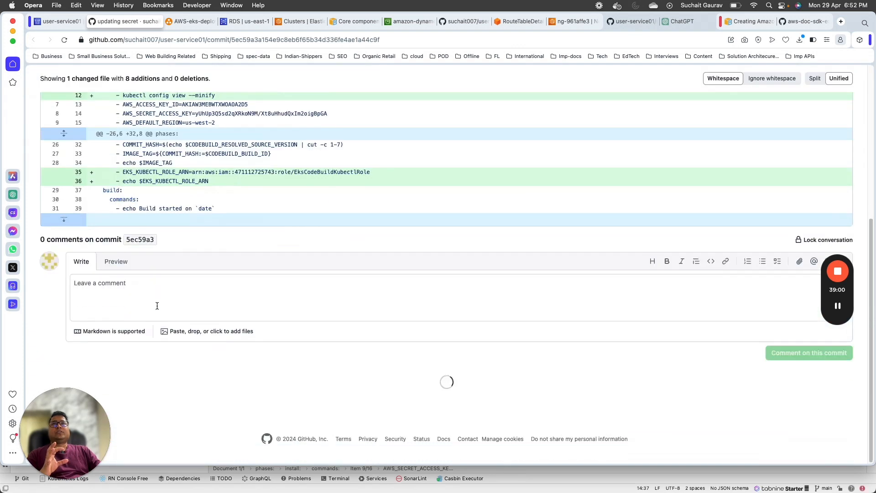
pyautogui.scroll(5, 201, 100)
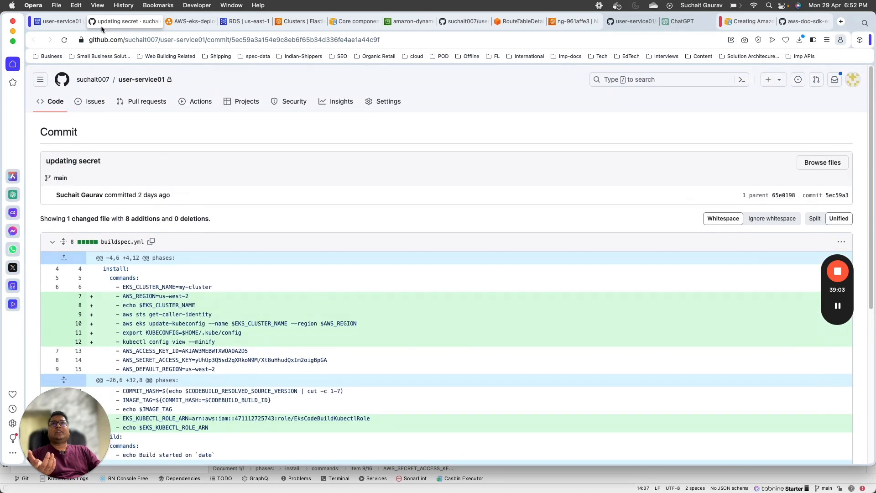
pyautogui.click(58, 21)
pyautogui.click(339, 210)
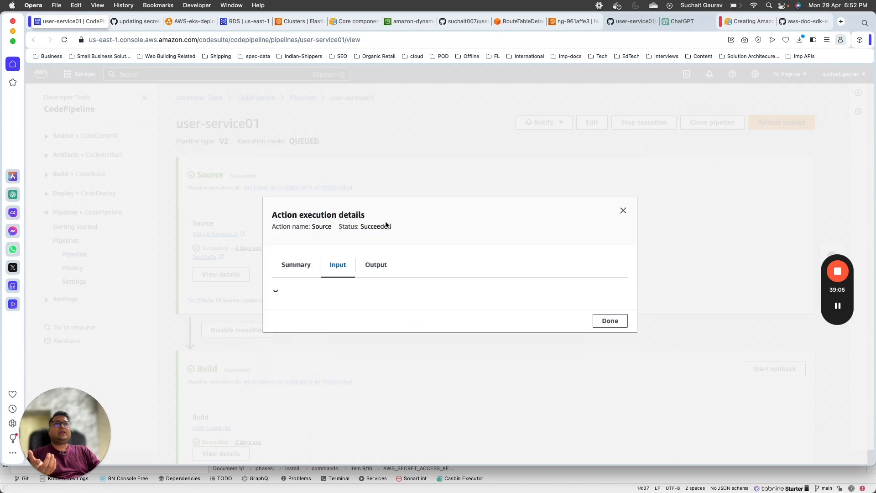
pyautogui.click(378, 205)
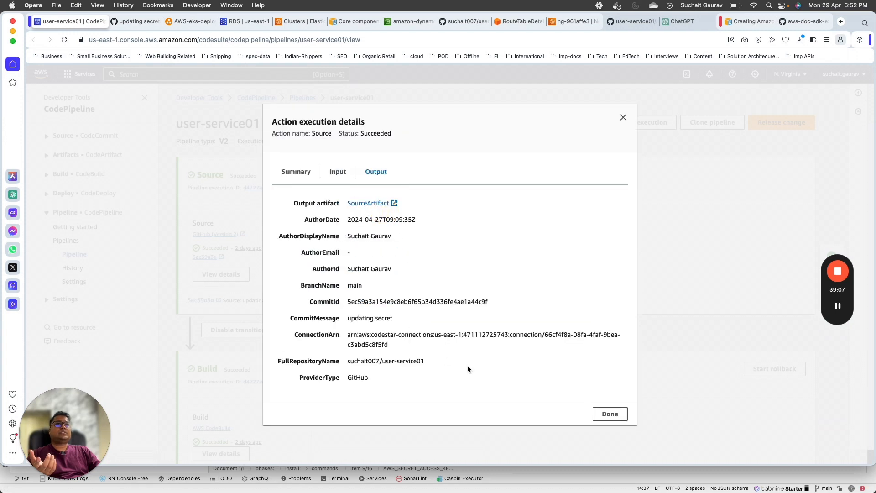
pyautogui.click(610, 414)
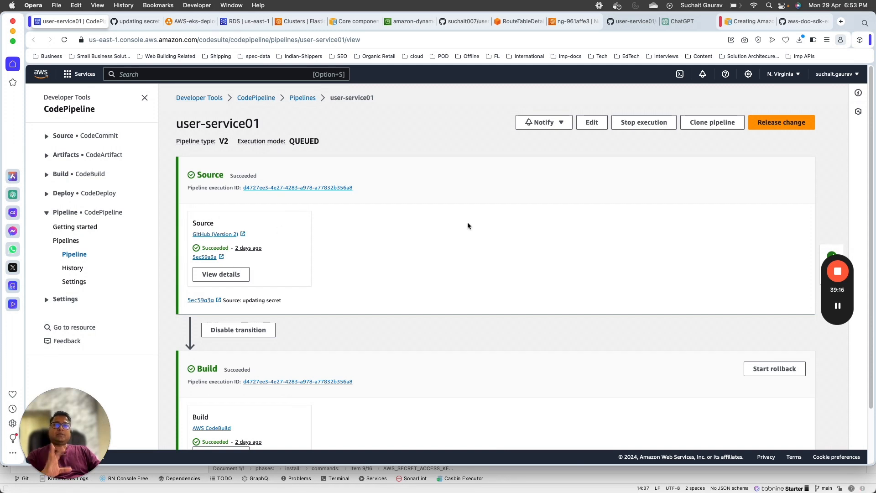
# Step: Edit user-service01 and add a new stage named test1 after Build
pyautogui.click(592, 122)
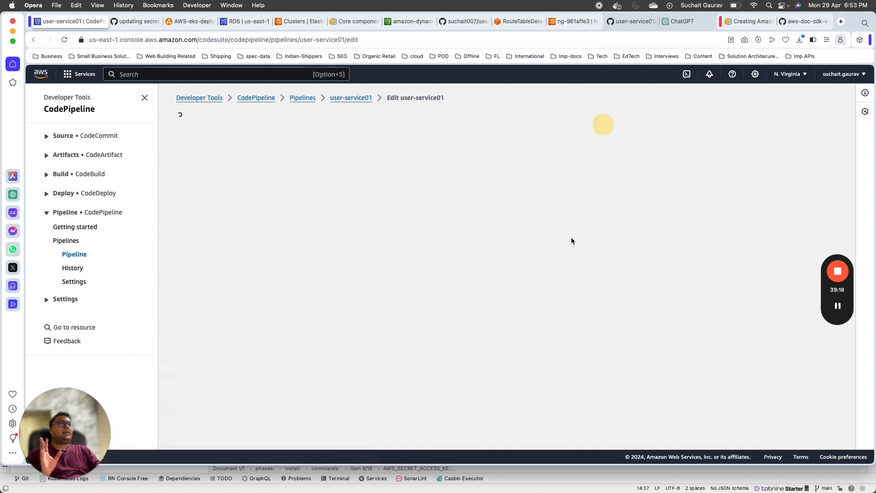
pyautogui.scroll(-5, 255, 285)
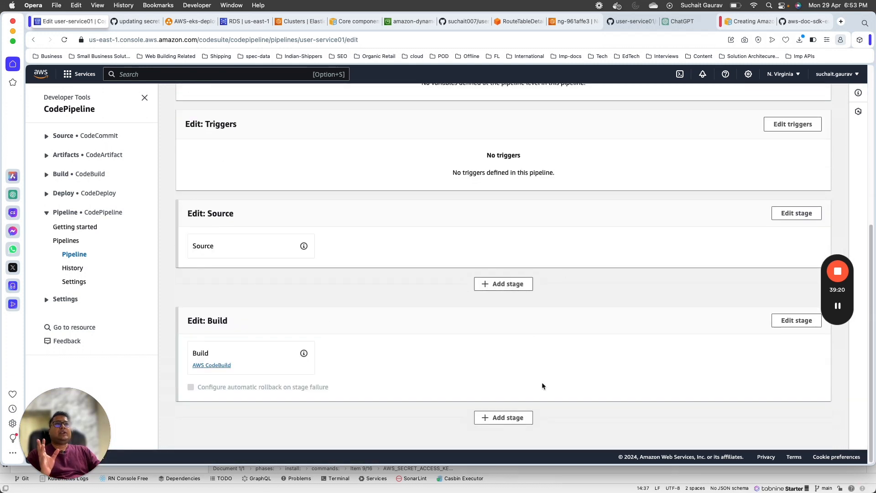
pyautogui.click(502, 421)
pyautogui.click(365, 267)
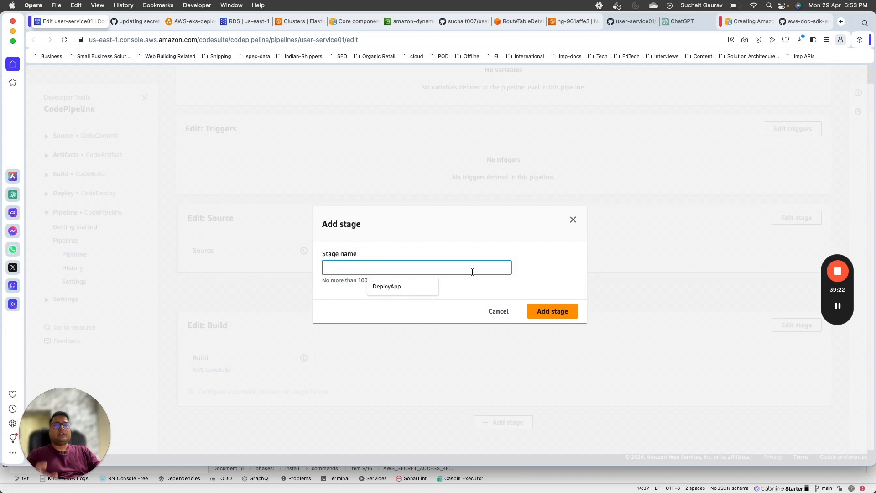
pyautogui.write('test1')
pyautogui.click(553, 311)
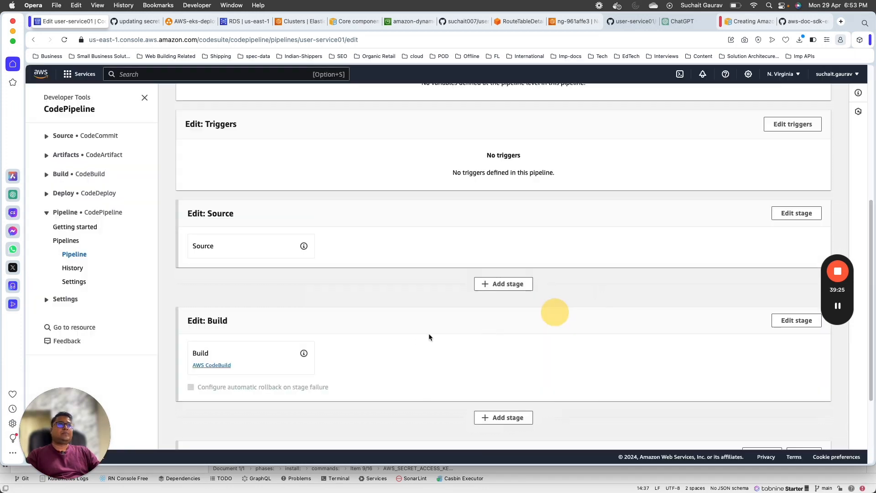
# Step: Add an action group to the test1 stage with the action name test01
pyautogui.scroll(-2, 389, 357)
pyautogui.click(242, 359)
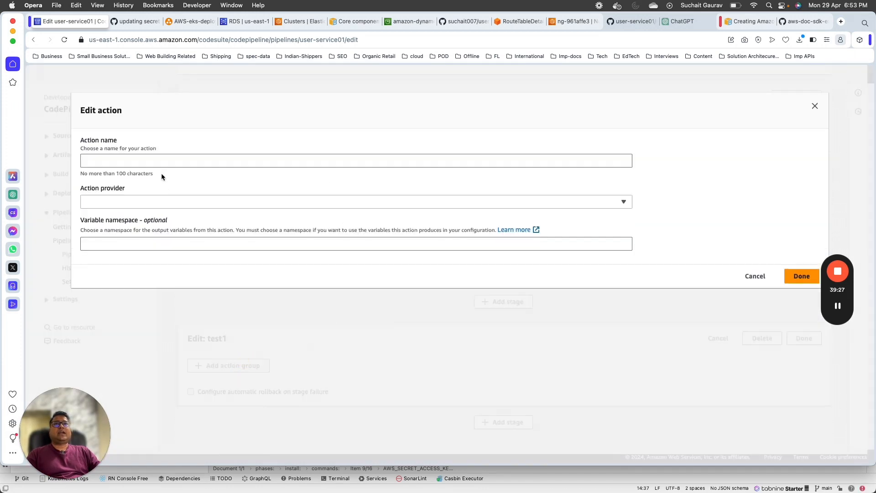
pyautogui.click(240, 162)
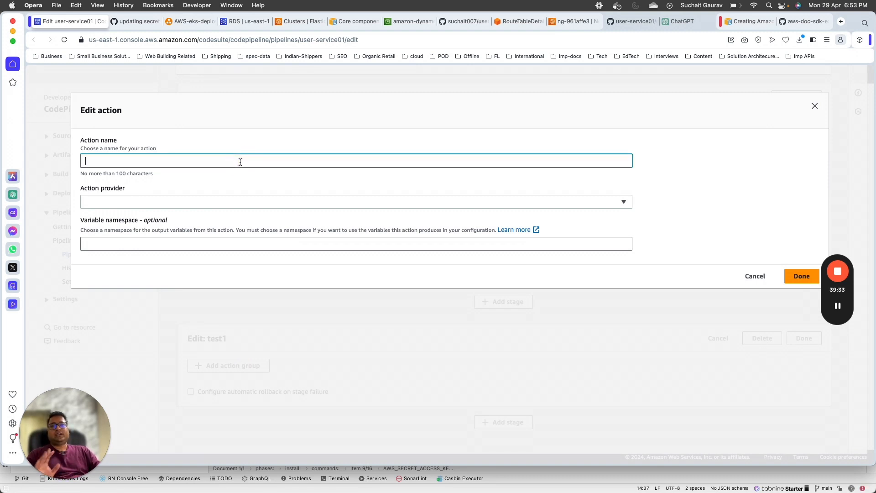
pyautogui.write('test01')
pyautogui.press('Tab')
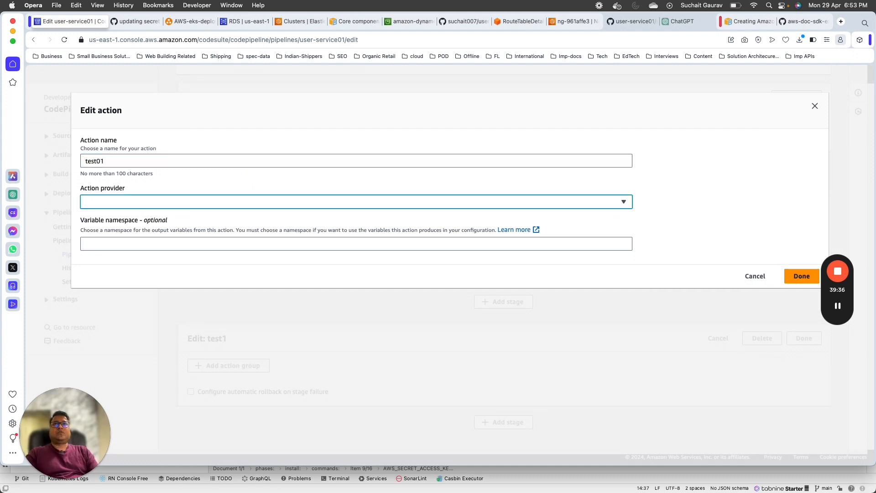
pyautogui.hotkey('shift', 'Tab')
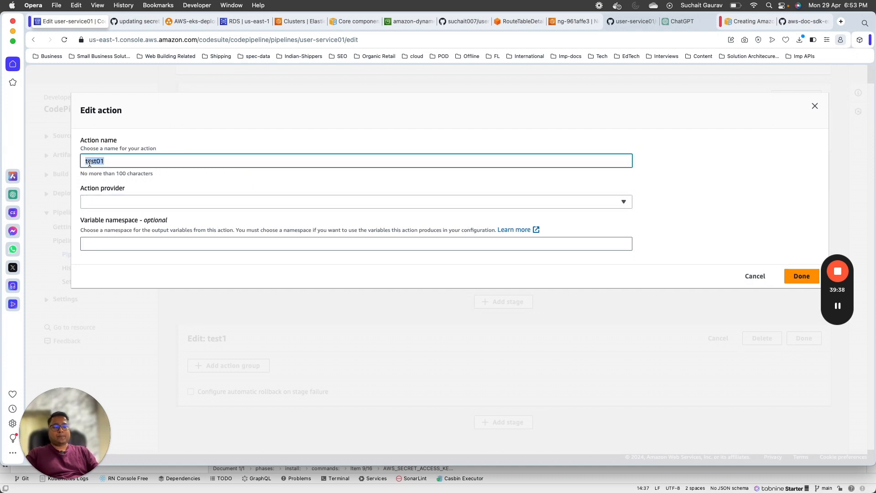
# Step: Rename the action to Deploy, browse the action providers, then discard the action
pyautogui.write('Deploy')
pyautogui.click(143, 200)
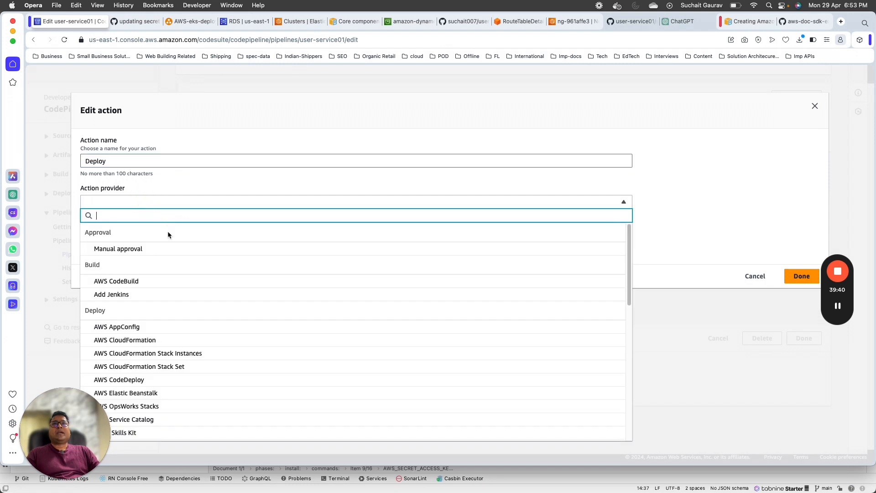
pyautogui.moveTo(93, 419); pyautogui.dragTo(781, 396)
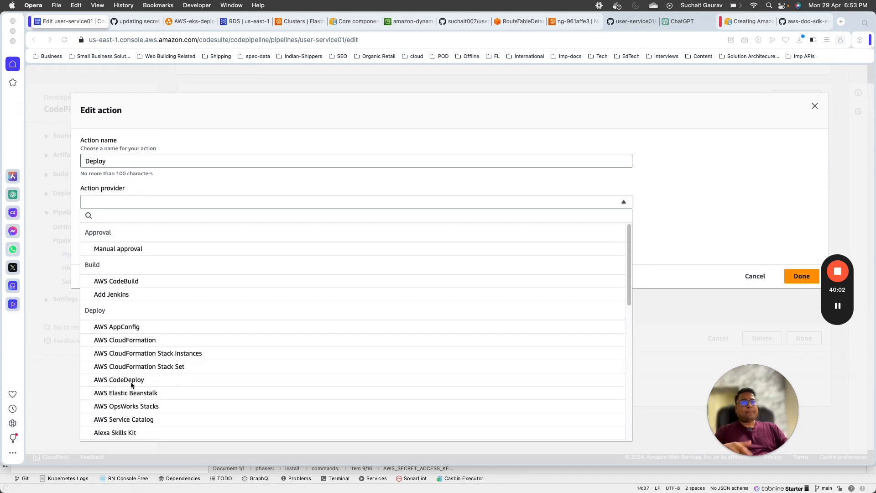
pyautogui.scroll(-10, 215, 351)
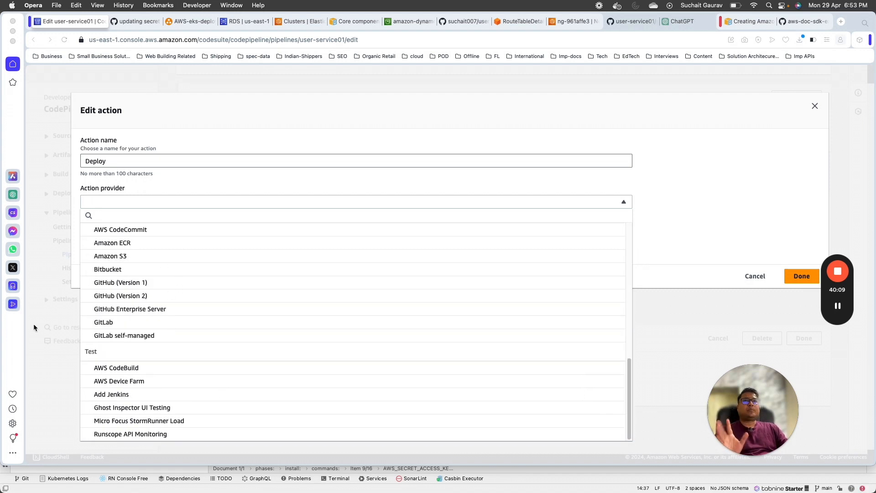
pyautogui.click(55, 354)
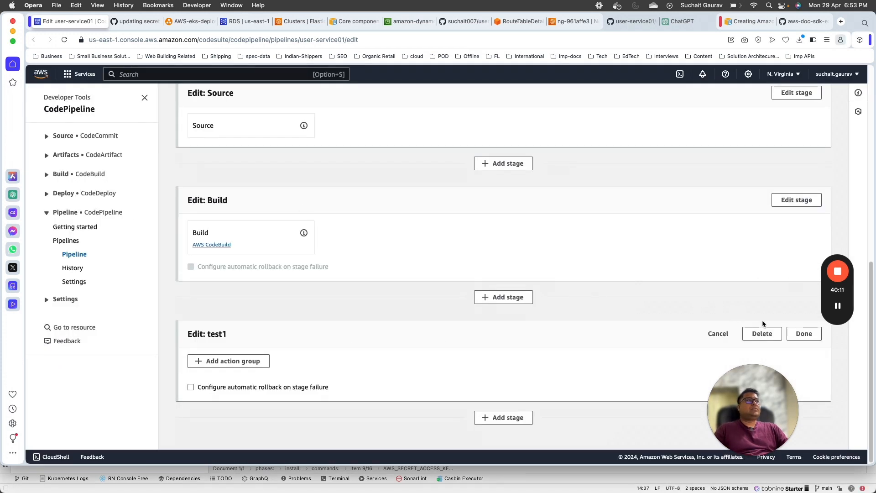
# Step: Delete the test1 stage and start creating a new pipeline from the Pipelines list
pyautogui.click(762, 333)
pyautogui.click(546, 298)
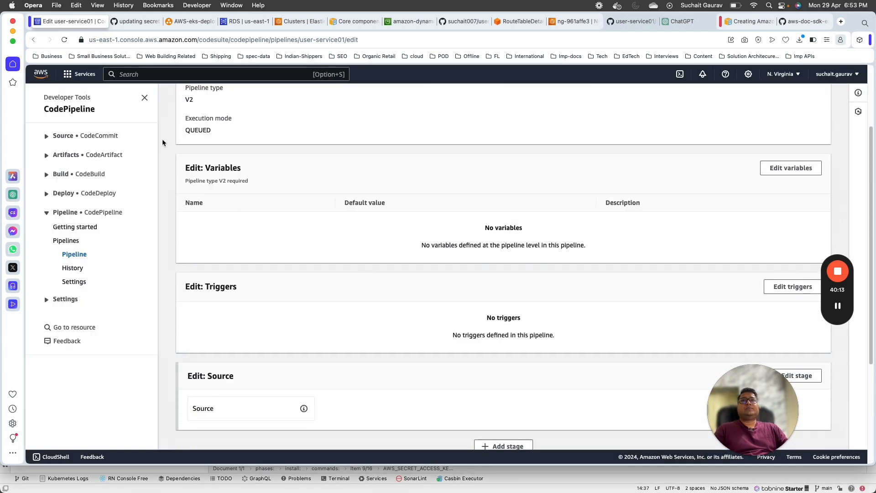
pyautogui.click(66, 241)
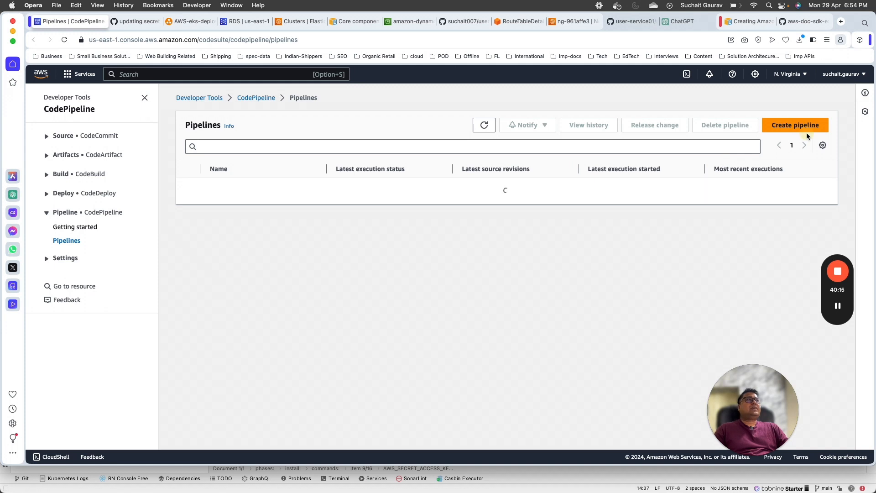
pyautogui.click(807, 130)
pyautogui.click(320, 210)
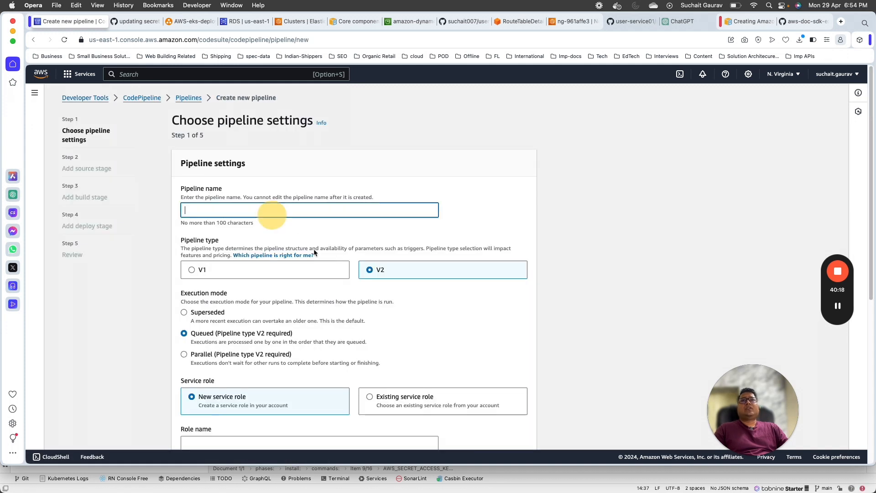
# Step: Scroll through the Choose pipeline settings form, then go back to the Pipelines list
pyautogui.scroll(-6, 352, 306)
pyautogui.scroll(5, 77, 129)
pyautogui.scroll(2, 138, 233)
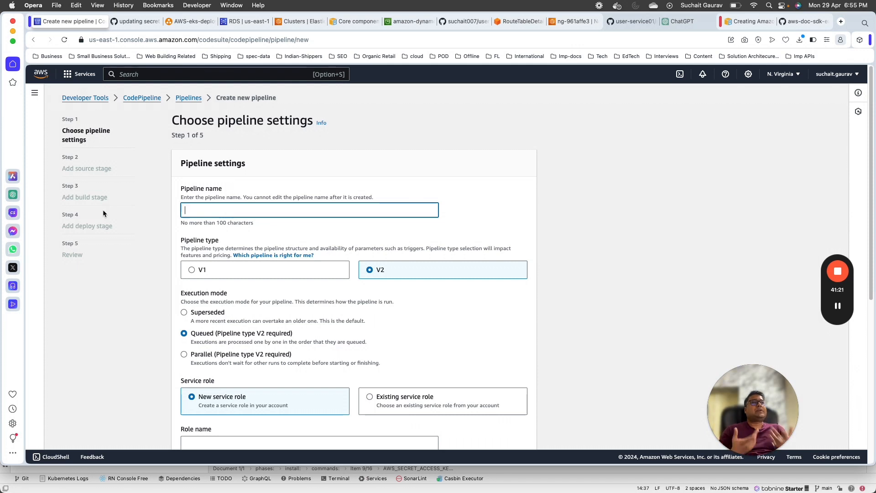
pyautogui.scroll(-10, 101, 274)
pyautogui.scroll(10, 102, 274)
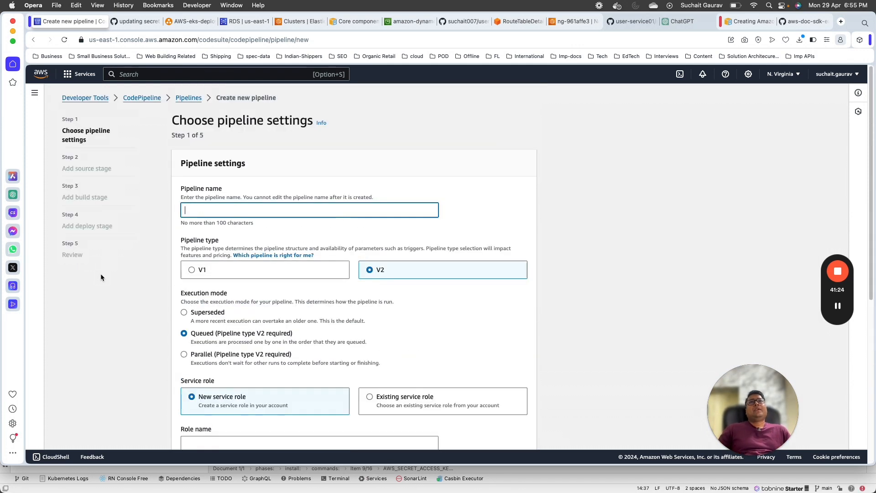
pyautogui.click(189, 98)
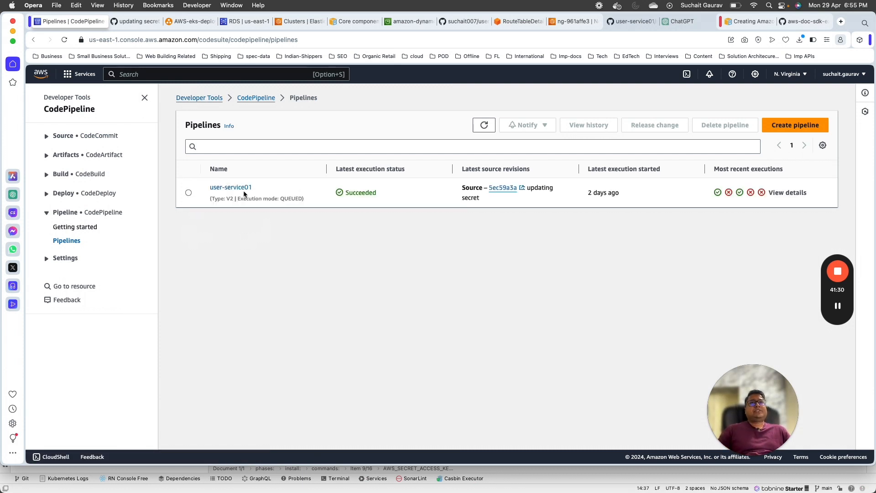
# Step: Open user-service01's Build stage CodeBuild run, retailsolution-pr build 44, then return to IntelliJ IDEA
pyautogui.click(240, 187)
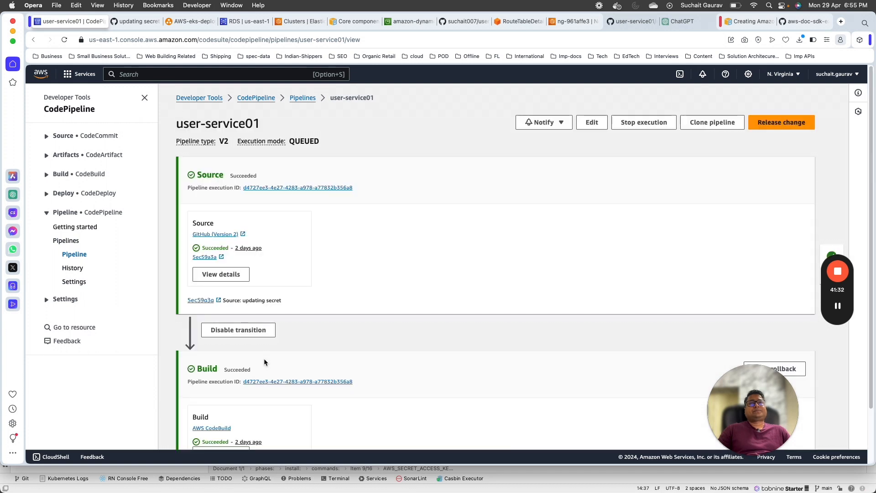
pyautogui.scroll(-3, 264, 361)
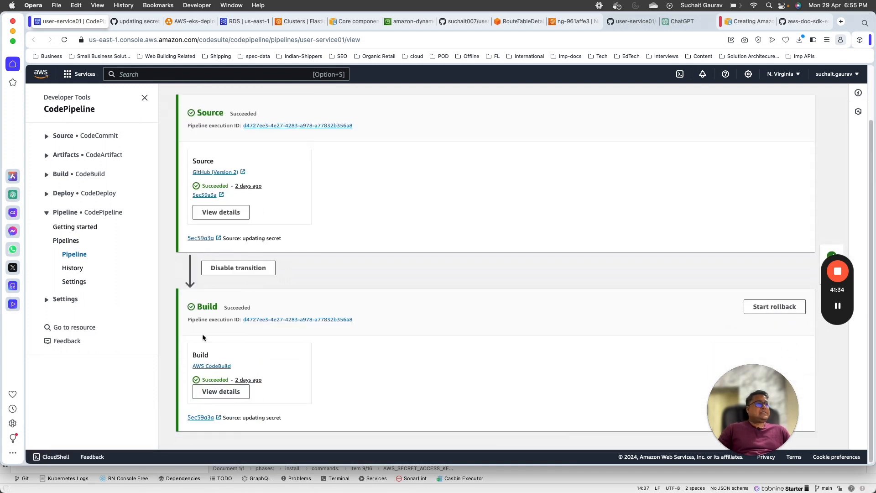
pyautogui.click(218, 367)
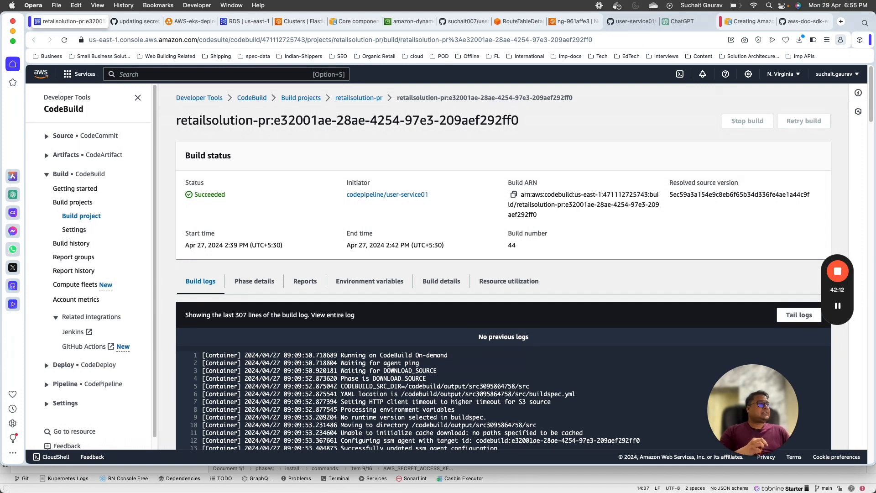
pyautogui.press('super+Tab')
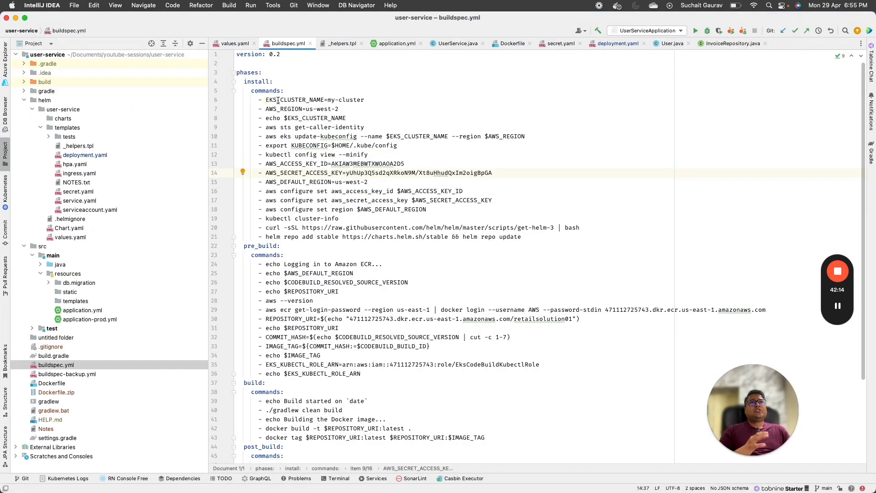
# Step: Select the EKS_CLUSTER_NAME=my-cluster setting, then browse down through the pre_build and build sections
pyautogui.moveTo(266, 100); pyautogui.dragTo(357, 100)
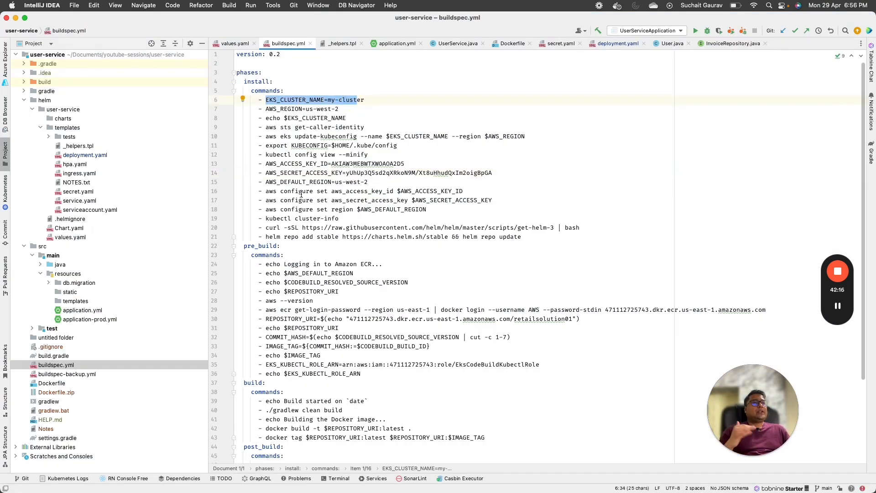
pyautogui.scroll(-3, 370, 254)
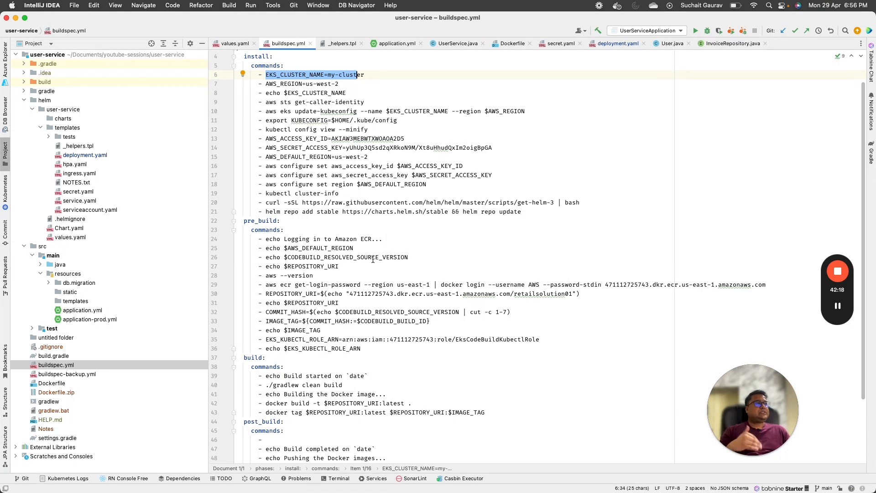
pyautogui.scroll(-6, 373, 260)
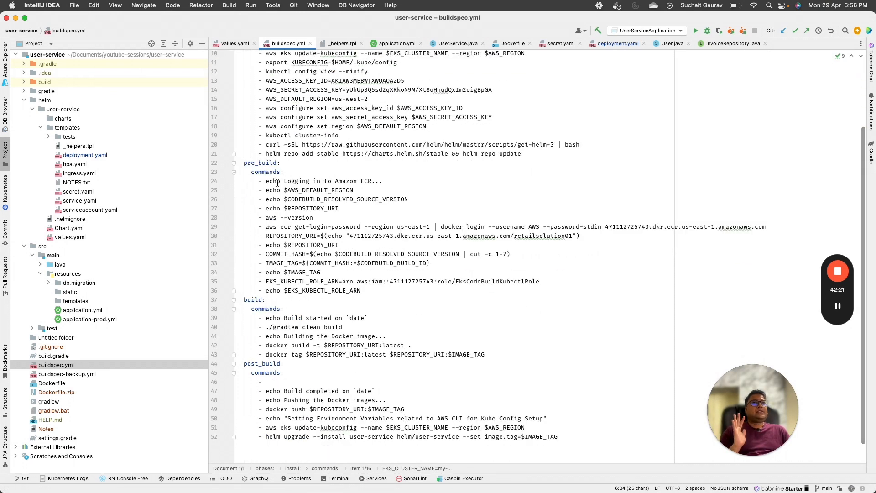
pyautogui.click(262, 163)
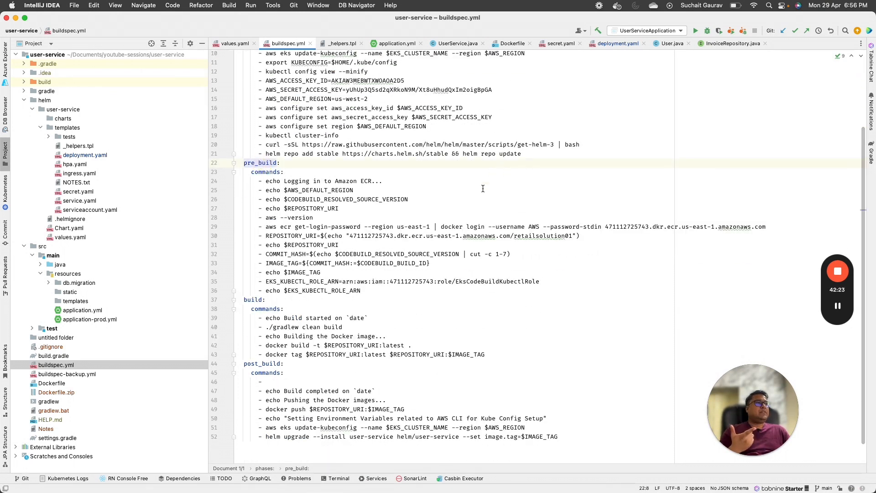
pyautogui.scroll(-3, 253, 277)
pyautogui.click(258, 276)
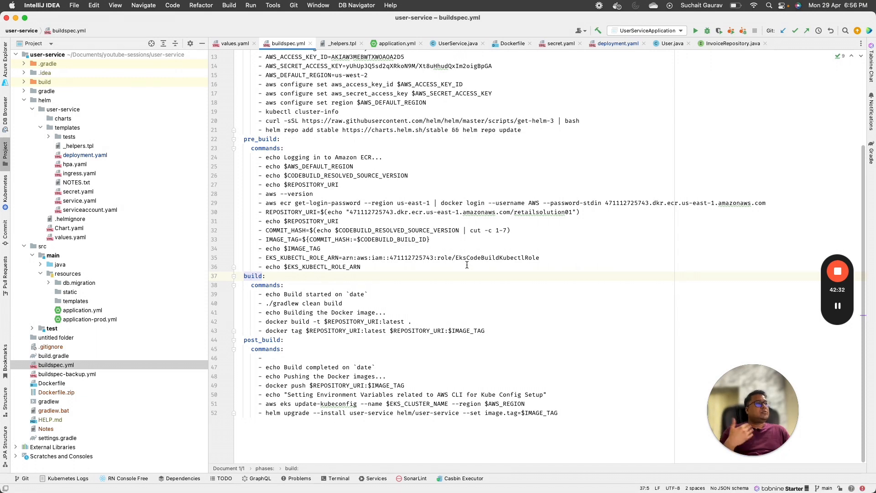
# Step: Highlight the install phase's kubeconfig commands on lines 9–12 (aws eks update-kubeconfig, kubectl config view)
pyautogui.scroll(4, 461, 264)
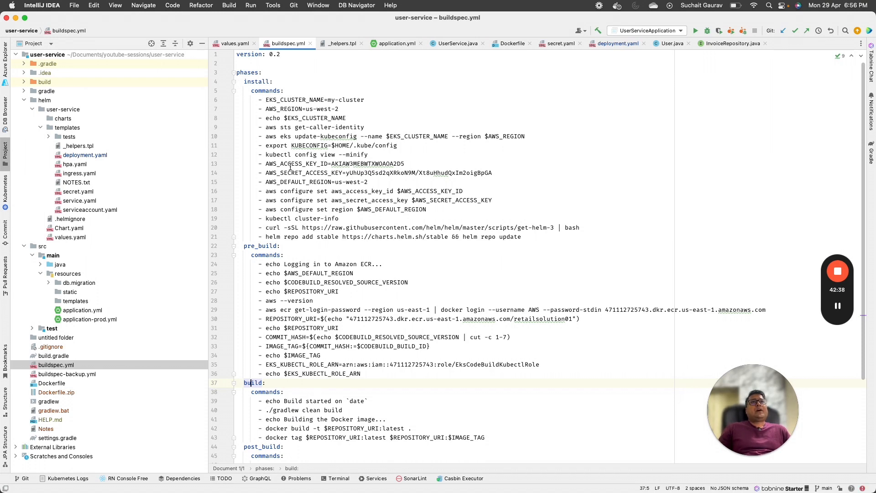
pyautogui.moveTo(265, 126)
pyautogui.mouseDown()
pyautogui.moveTo(524, 137)
pyautogui.moveTo(535, 161)
pyautogui.moveTo(538, 151)
pyautogui.mouseUp()
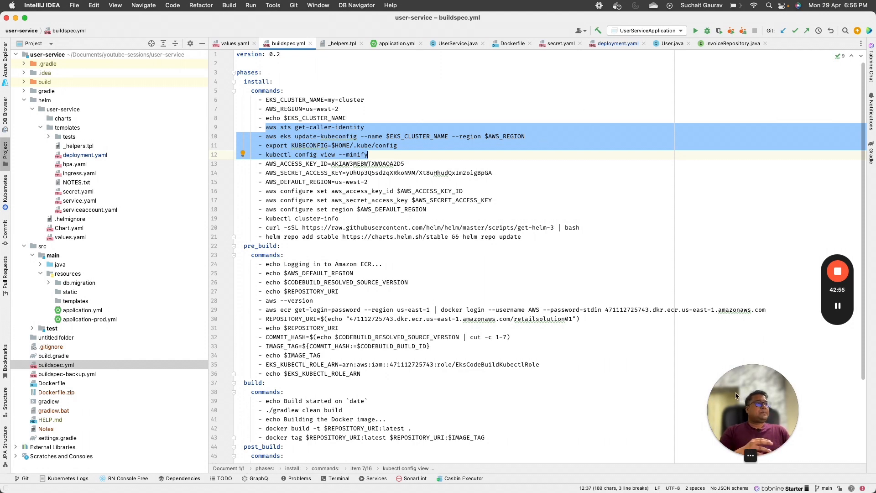
pyautogui.moveTo(742, 396); pyautogui.dragTo(47, 380)
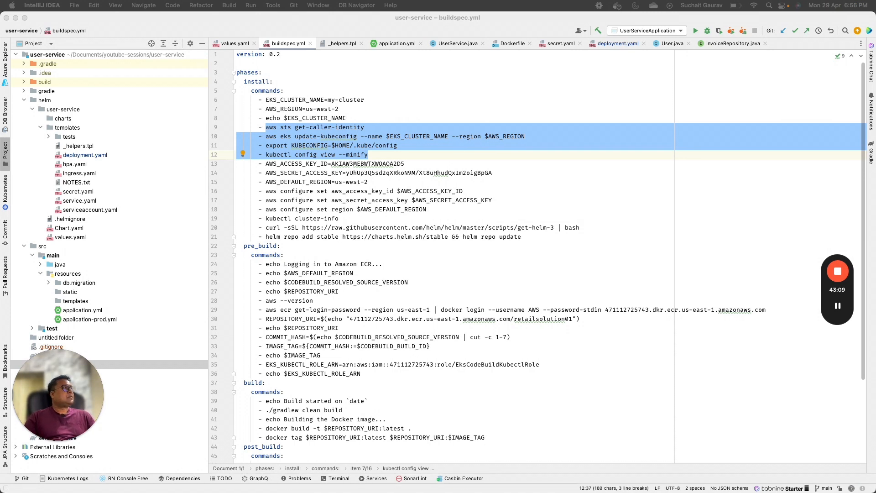
pyautogui.moveTo(415, 102); pyautogui.dragTo(328, 75)
# Step: Clear the terminal and run bare aws to see its usage error
pyautogui.write('clear')
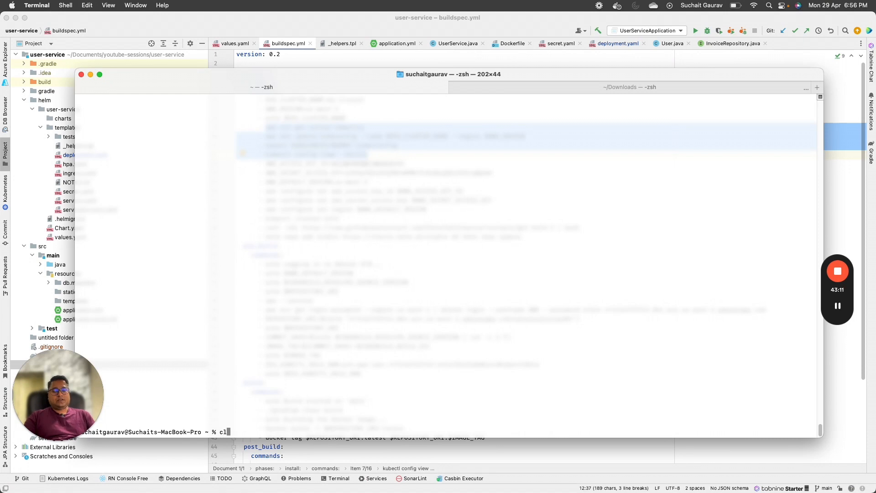
pyautogui.press('Return')
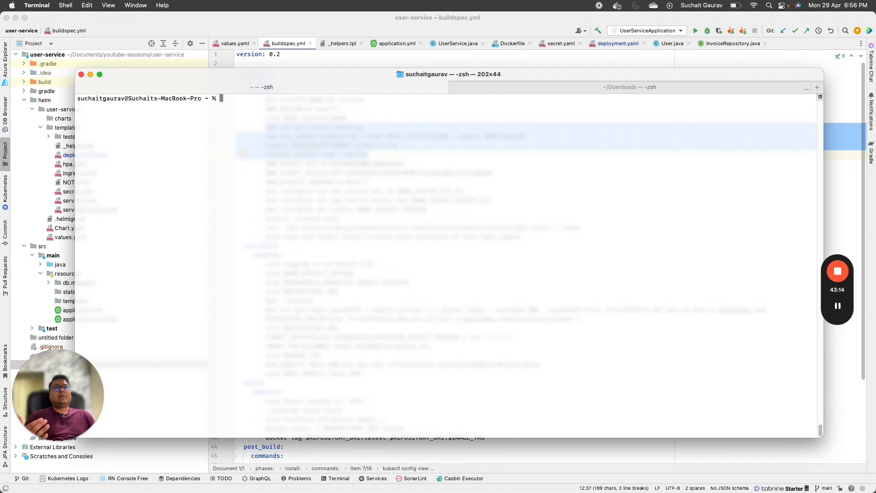
pyautogui.write('aws')
pyautogui.press('Return')
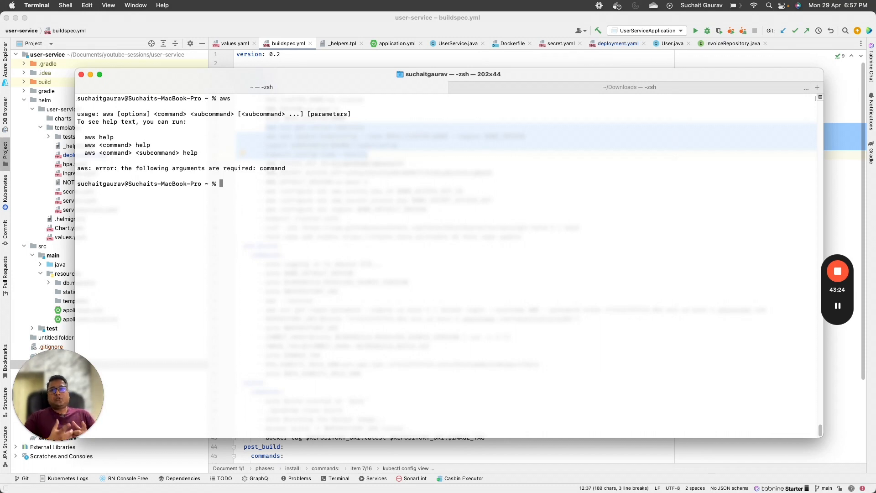
# Step: Enter aws configure at the prompt without running it
pyautogui.write('awsconfi')
pyautogui.press('BackSpace')
pyautogui.press('BackSpace')
pyautogui.press('BackSpace')
pyautogui.press('BackSpace')
pyautogui.press('BackSpace')
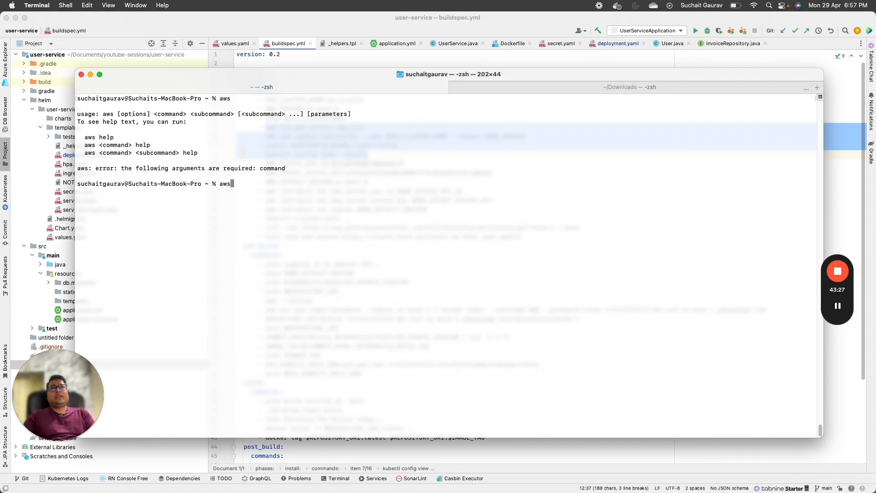
pyautogui.write('configure')
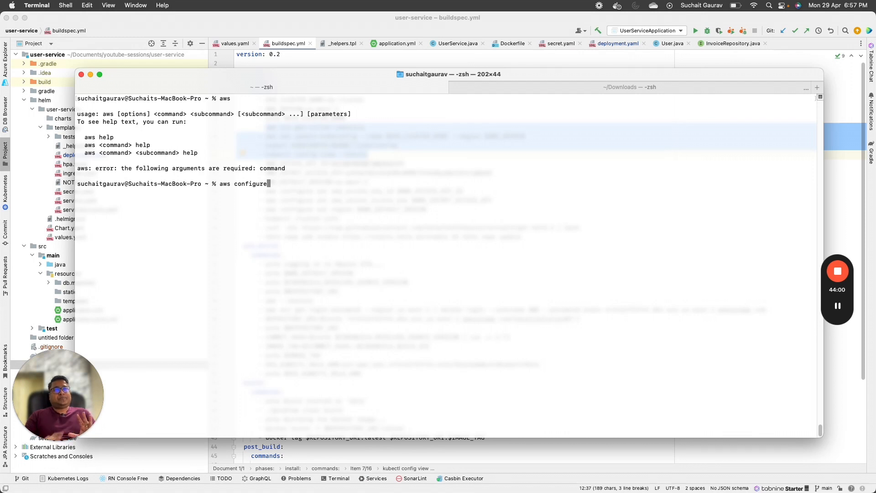
pyautogui.press('super+Tab')
pyautogui.press('super+Tab')
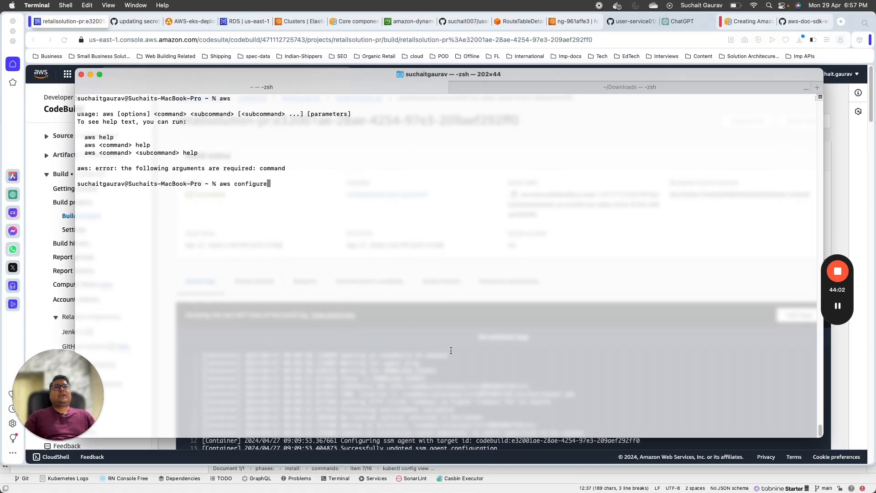
pyautogui.press('super+Tab')
pyautogui.click(288, 200)
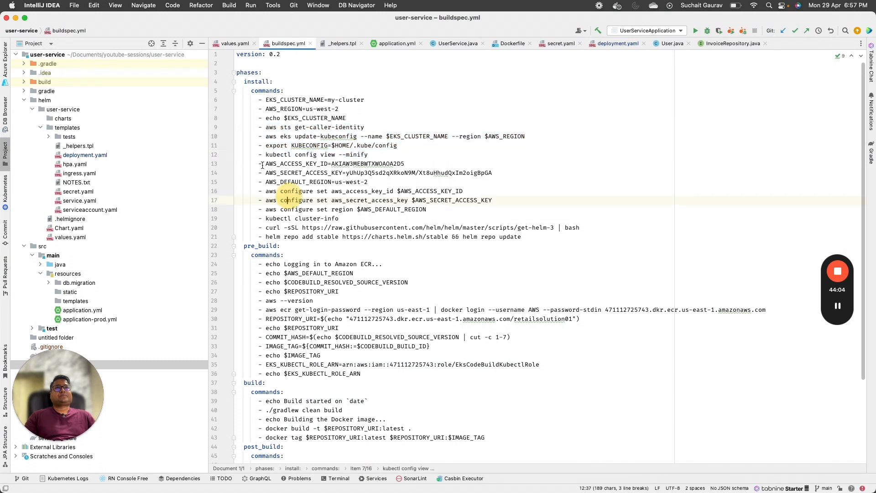
pyautogui.moveTo(270, 163); pyautogui.dragTo(401, 163)
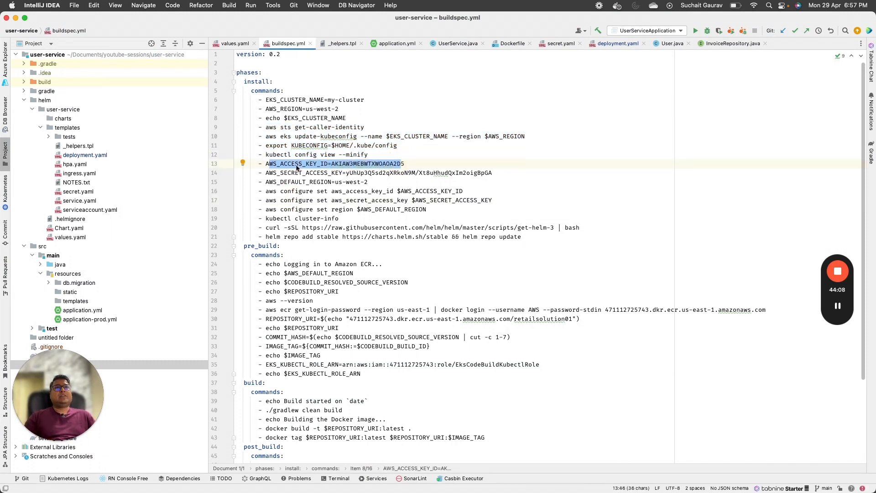
pyautogui.doubleClick(358, 172)
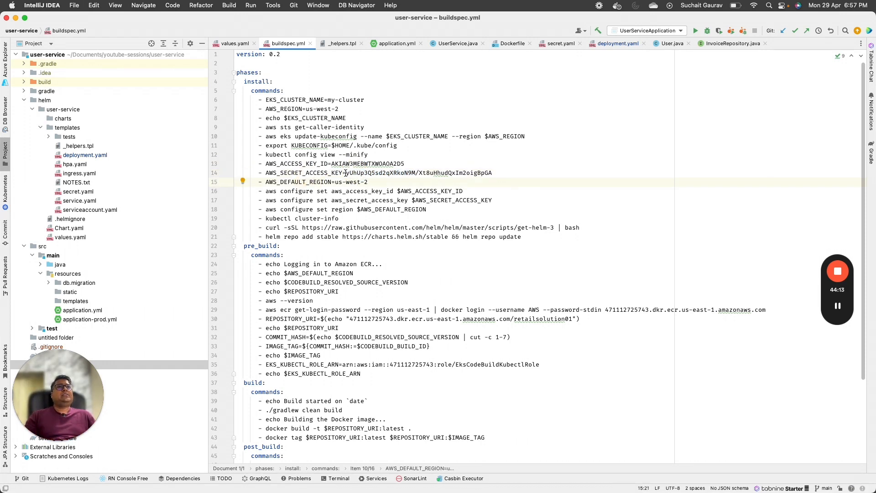
pyautogui.moveTo(346, 173); pyautogui.dragTo(493, 173)
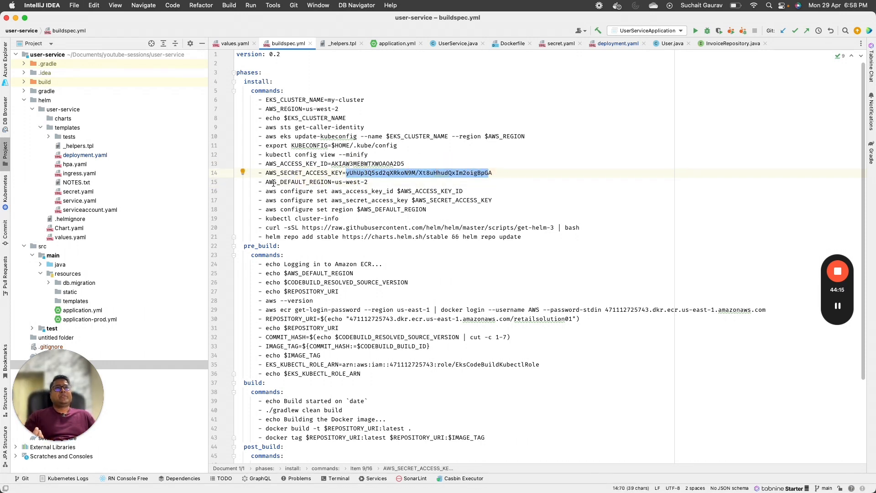
pyautogui.moveTo(273, 183); pyautogui.dragTo(358, 183)
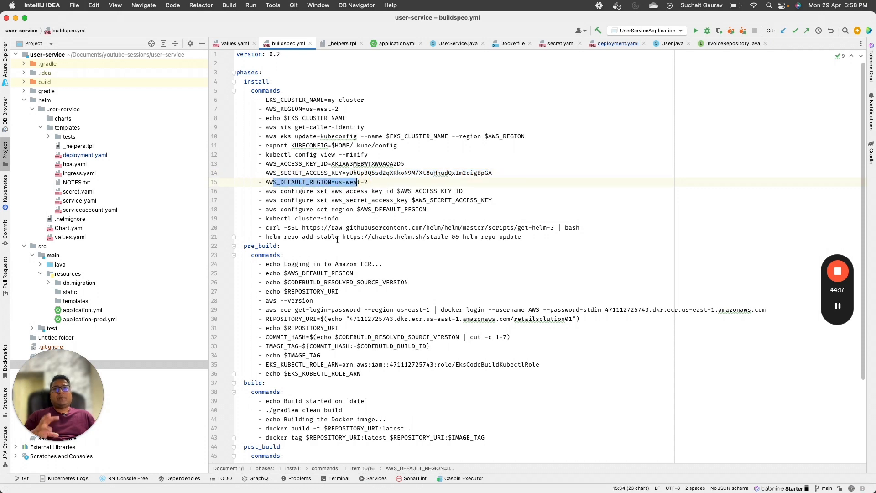
pyautogui.click(371, 188)
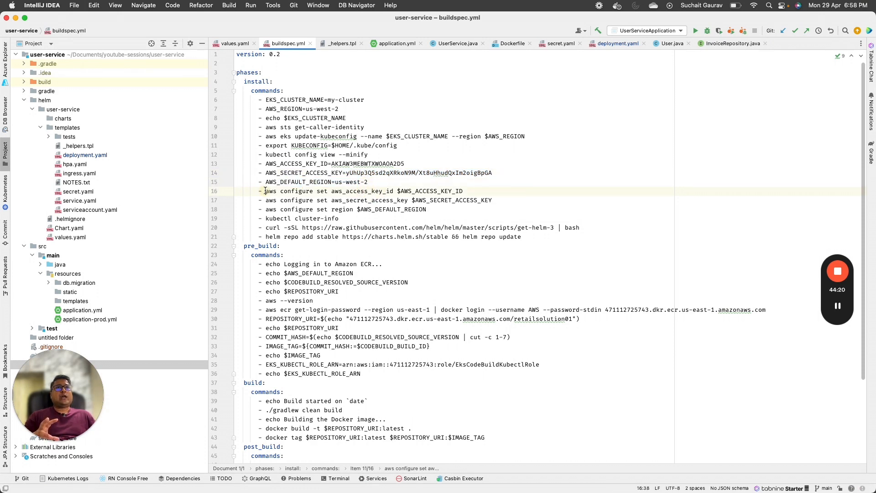
pyautogui.moveTo(265, 191); pyautogui.dragTo(487, 211)
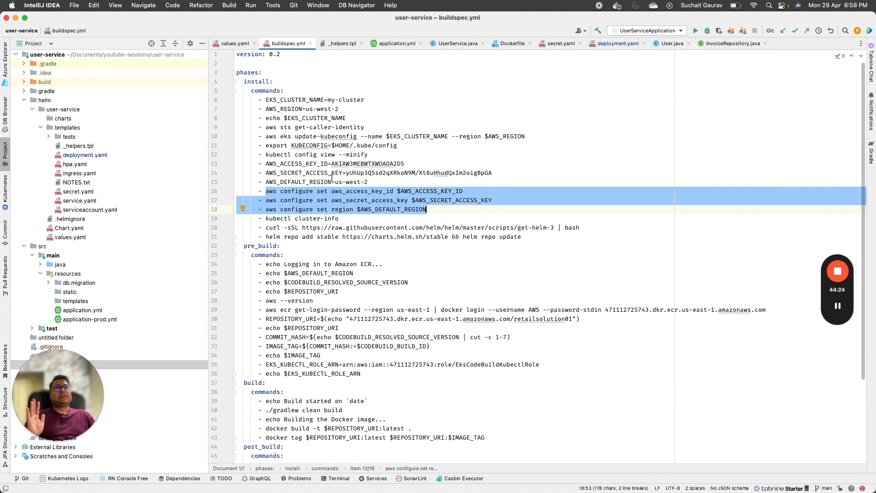
pyautogui.doubleClick(339, 192)
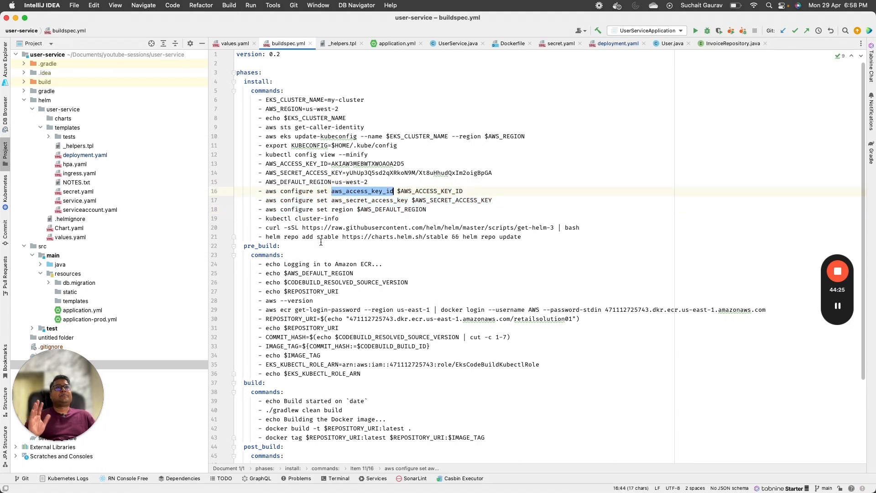
pyautogui.doubleClick(358, 201)
pyautogui.doubleClick(346, 209)
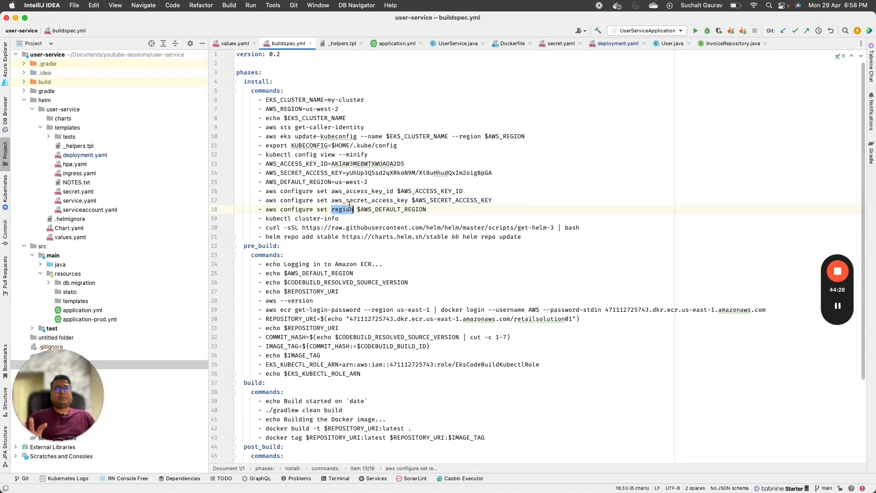
pyautogui.moveTo(265, 219); pyautogui.dragTo(339, 219)
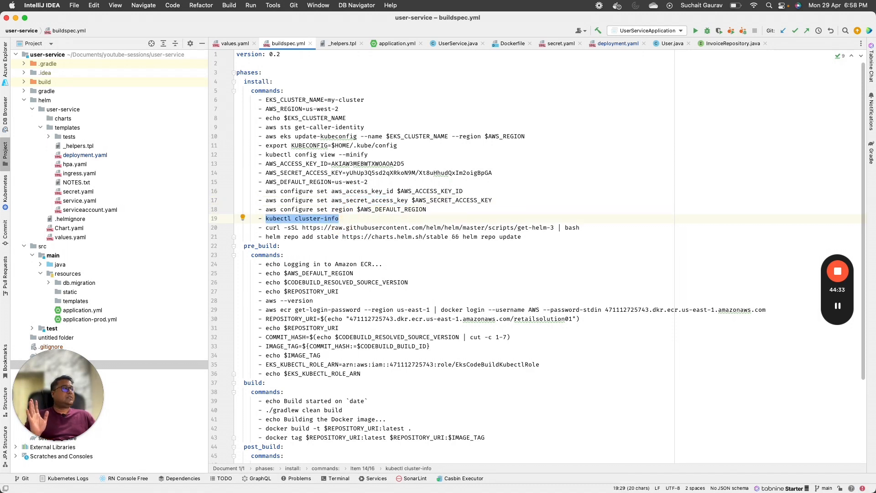
pyautogui.press('super+Tab')
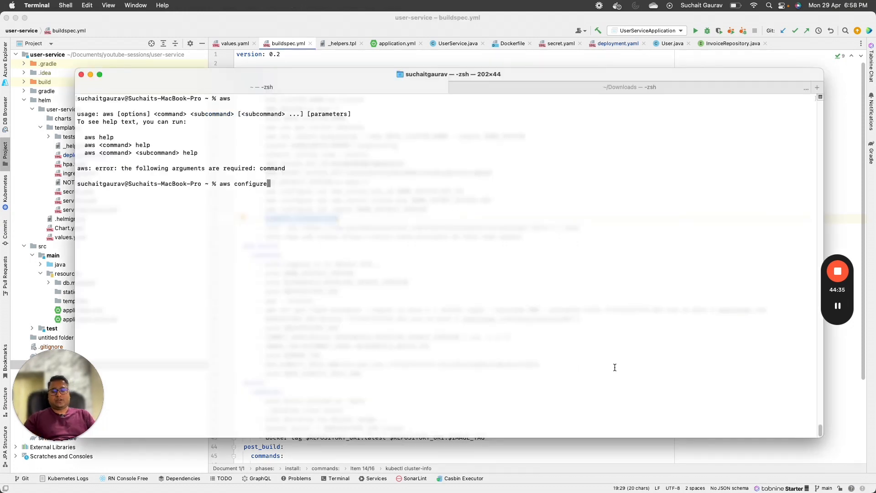
# Step: Cancel the pending aws configure, clear the screen and run kubectl cluster-info to confirm the us-west-2 control plane
pyautogui.hotkey('ctrl', 'c')
pyautogui.write('clear')
pyautogui.press('Return')
pyautogui.write('kubectl ')
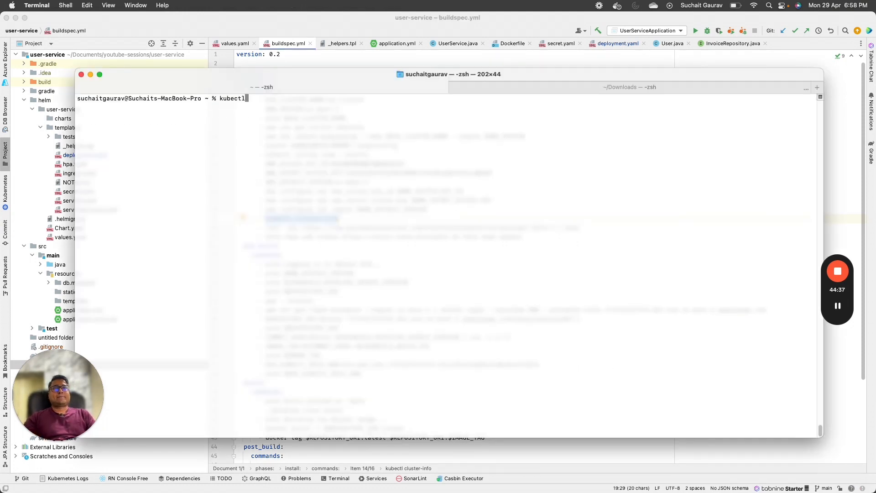
pyautogui.write('cluster-info')
pyautogui.press('Return')
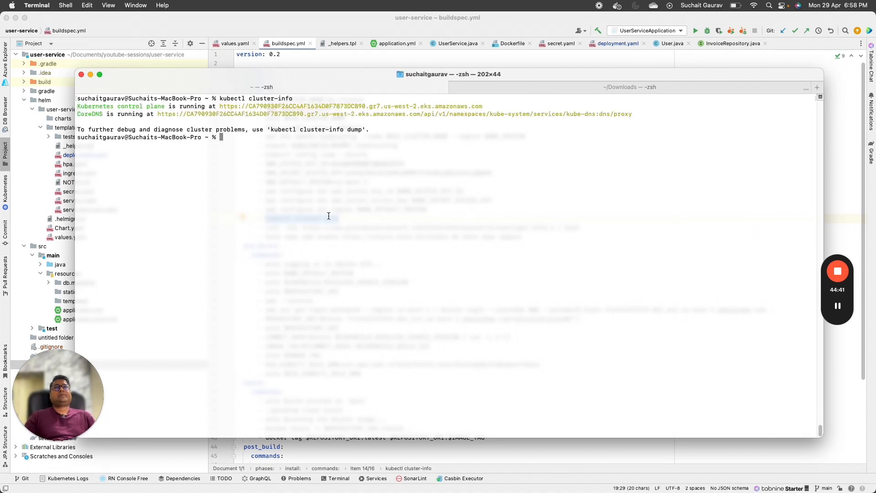
pyautogui.moveTo(377, 132); pyautogui.dragTo(96, 98)
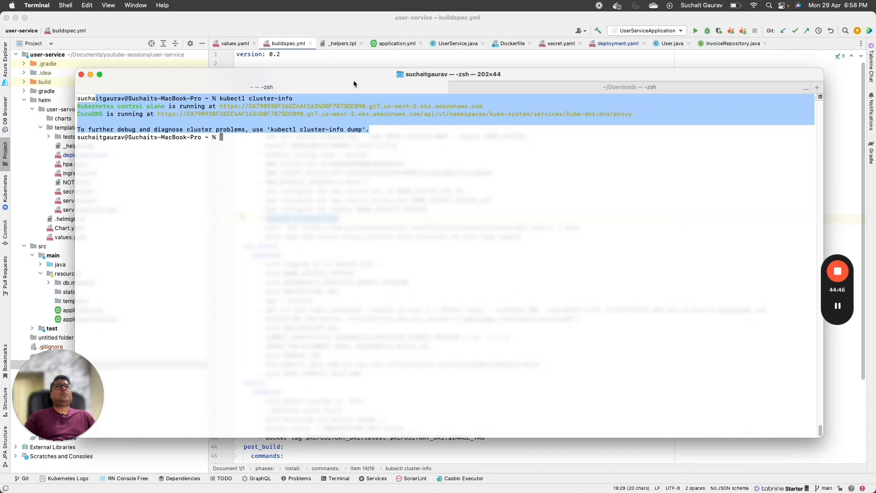
# Step: Check the active Kubernetes context in the Docker menu, then return to buildspec.yml
pyautogui.click(616, 6)
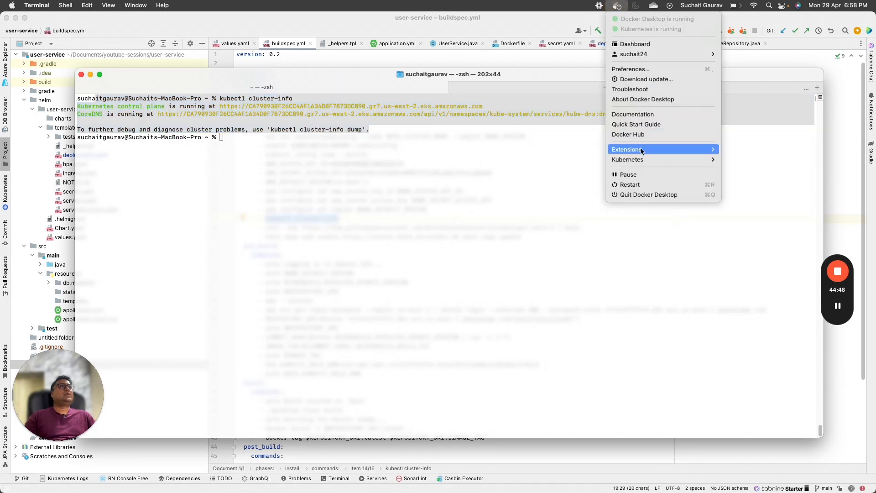
pyautogui.moveTo(693, 157)
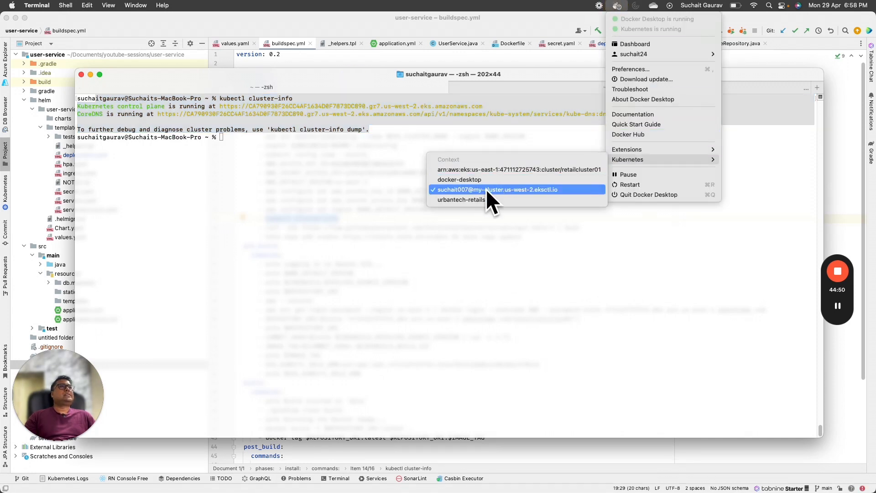
pyautogui.click(368, 182)
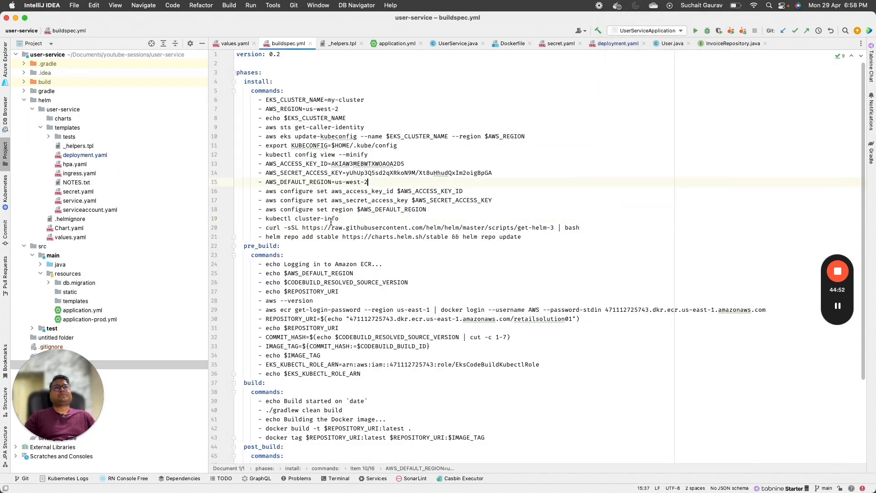
pyautogui.scroll(-2, 331, 221)
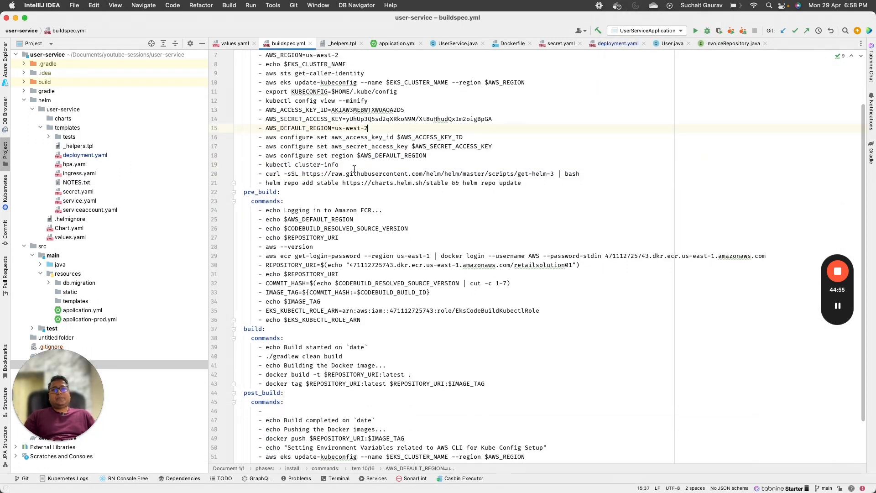
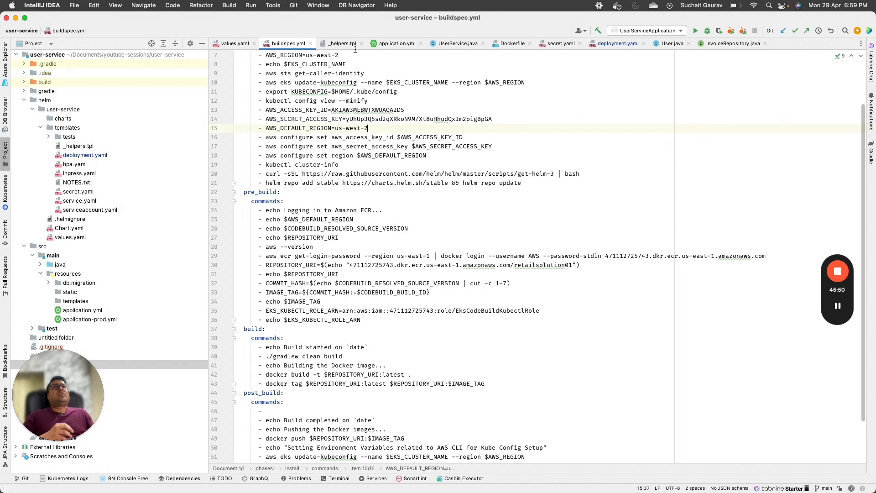
# Step: Review buildspec.yml's helm repo add line and the aws ecr login command
pyautogui.scroll(1, 386, 95)
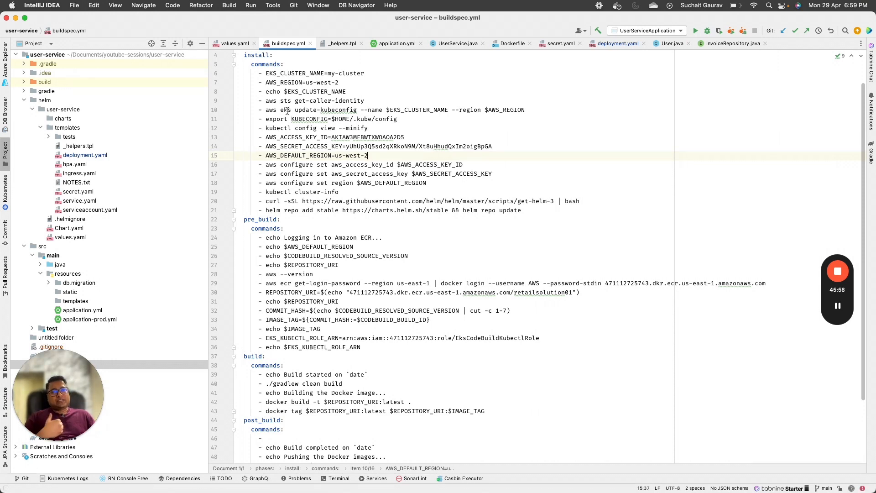
pyautogui.scroll(-1, 286, 128)
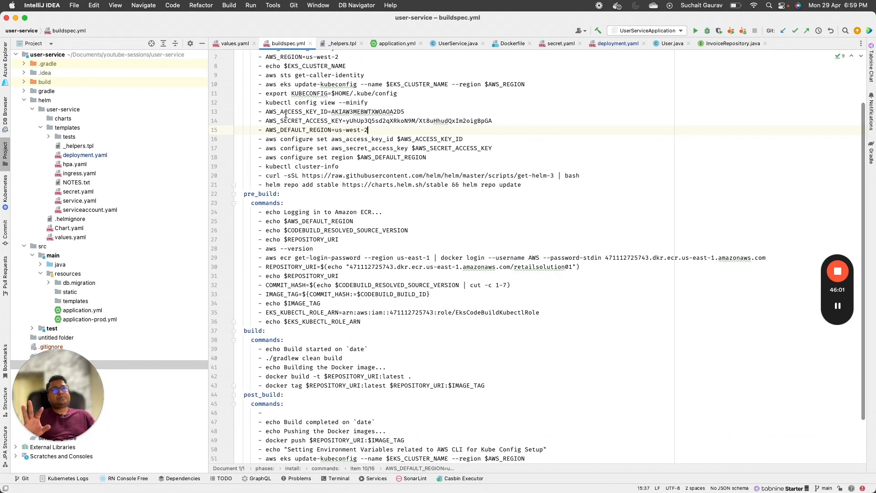
pyautogui.scroll(-1, 284, 138)
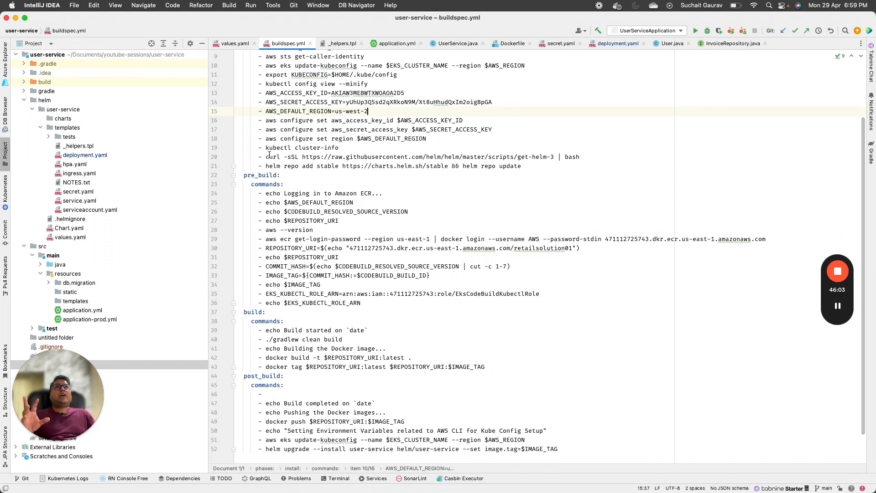
pyautogui.moveTo(259, 157); pyautogui.dragTo(583, 159)
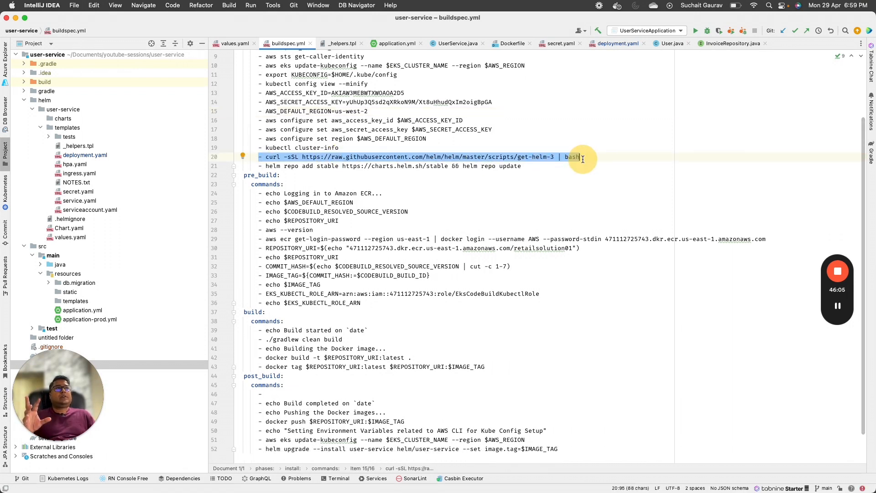
pyautogui.moveTo(266, 166); pyautogui.dragTo(529, 168)
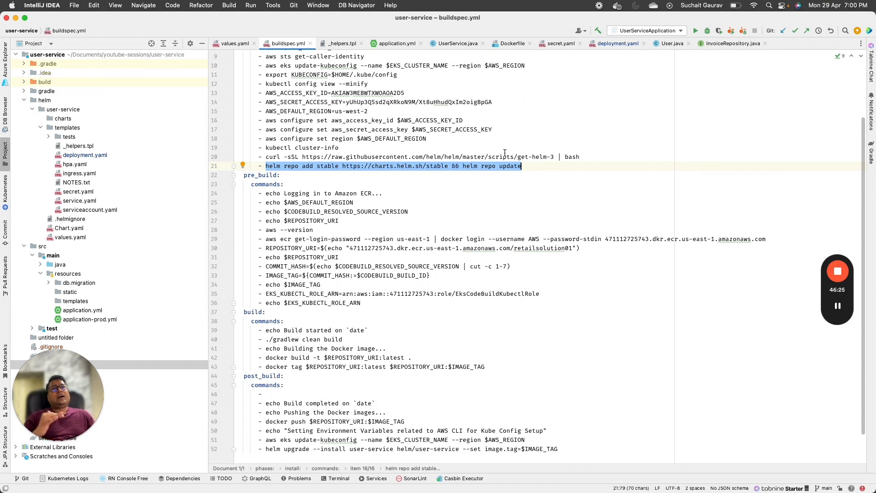
pyautogui.scroll(-3, 505, 152)
pyautogui.moveTo(265, 157); pyautogui.dragTo(345, 186)
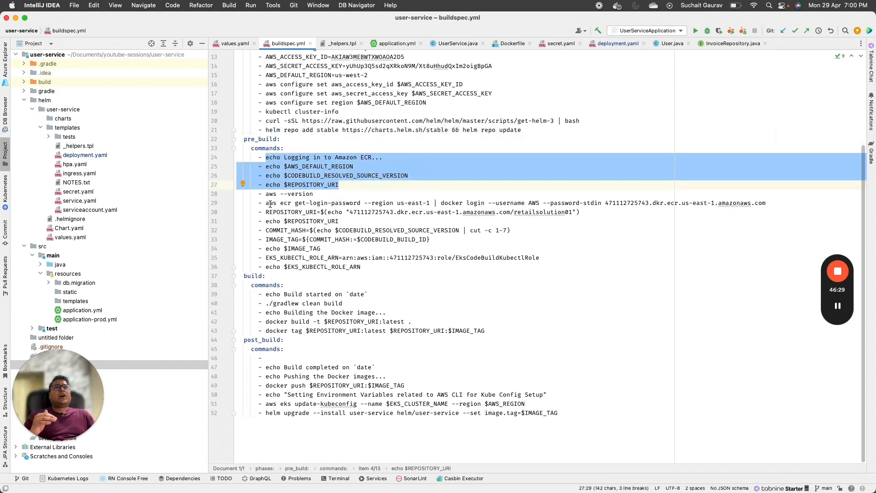
pyautogui.moveTo(266, 203); pyautogui.dragTo(762, 202)
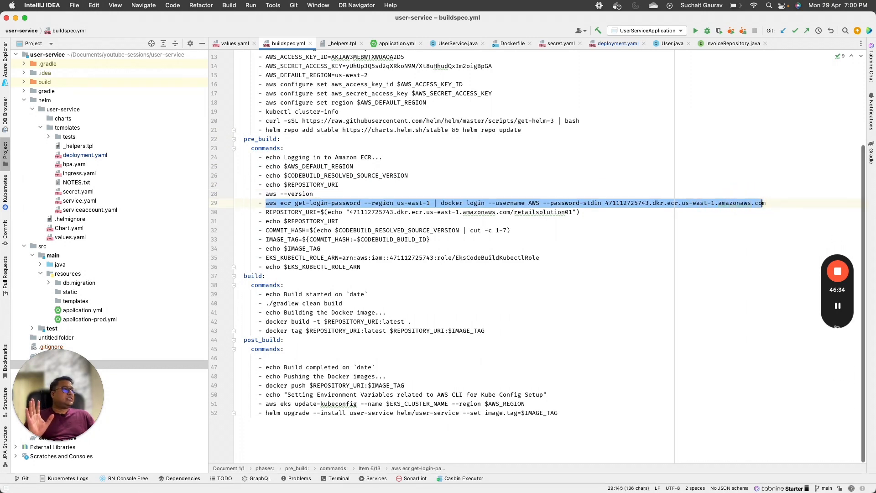
# Step: In the AWS console, bring up the push commands for the retailsolution01 ECR repository
pyautogui.press('super+Tab')
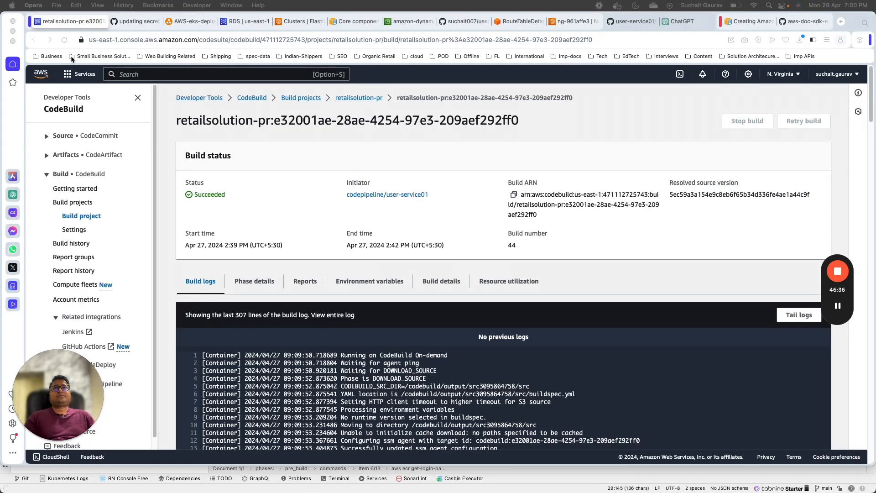
pyautogui.click(137, 76)
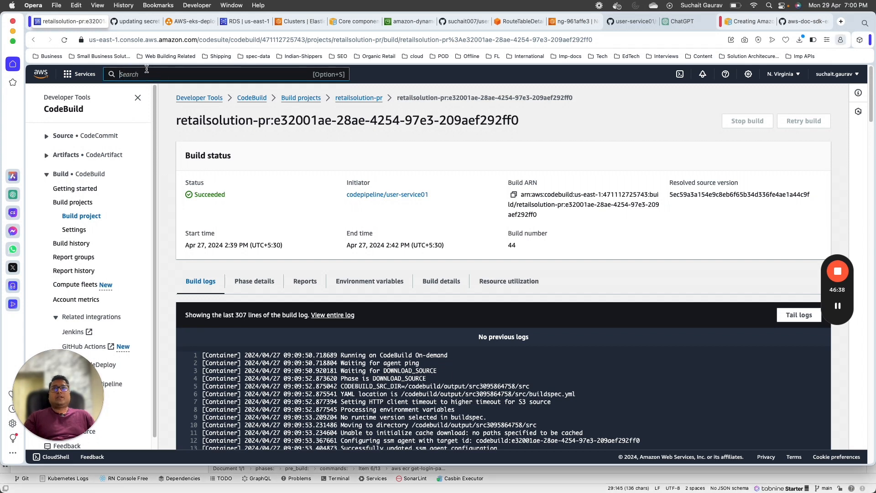
pyautogui.write('ect')
pyautogui.press('BackSpace')
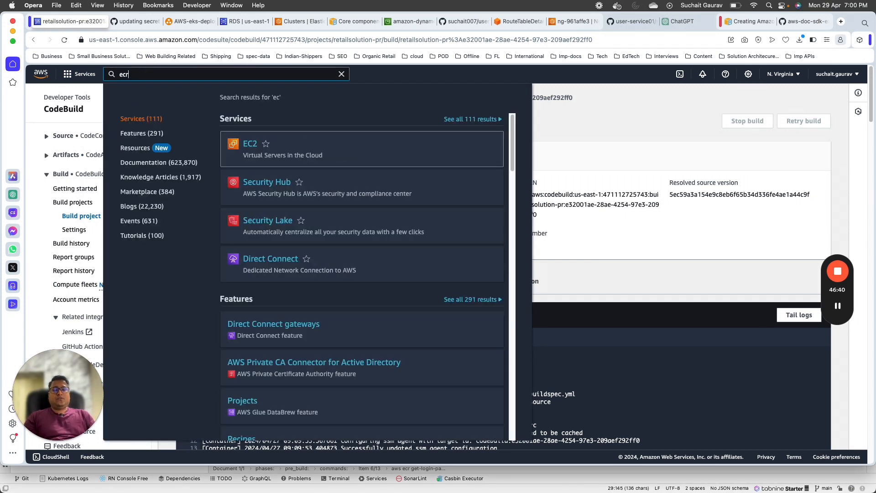
pyautogui.write('r')
pyautogui.click(284, 145)
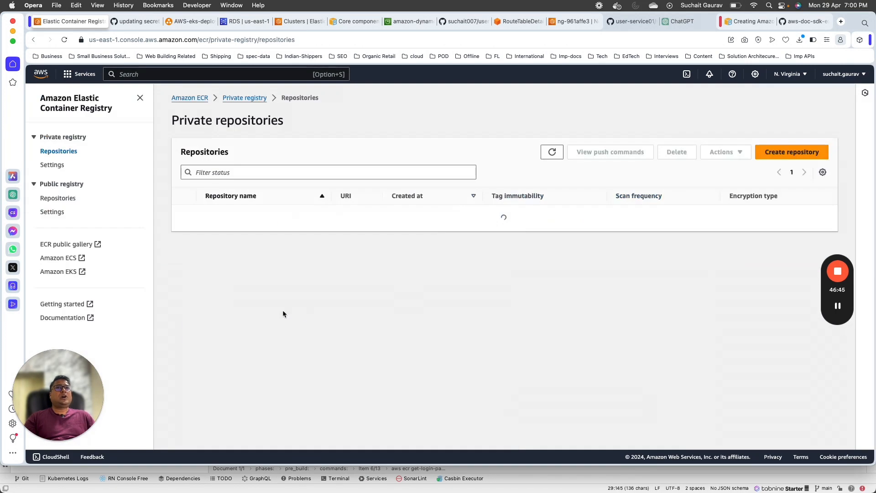
pyautogui.click(229, 262)
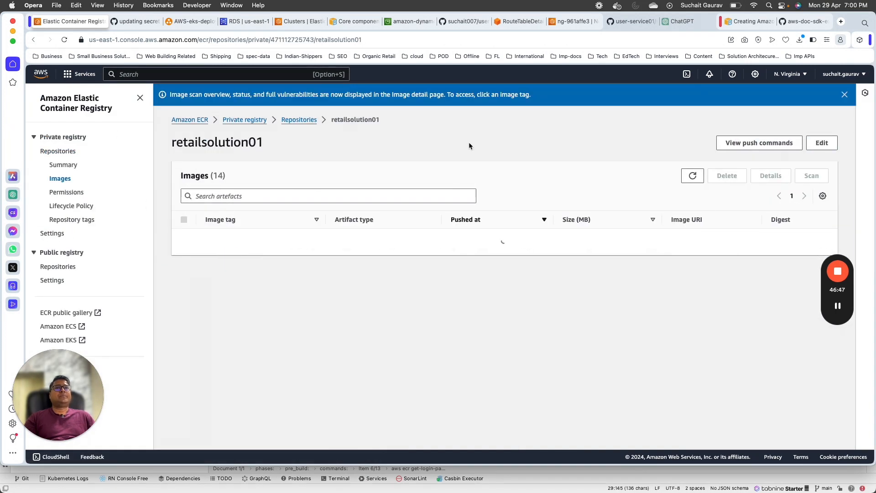
pyautogui.click(754, 143)
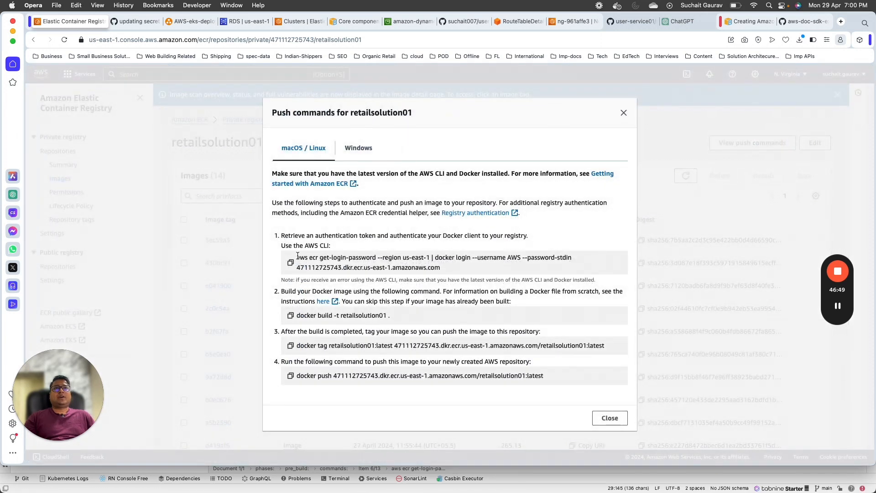
# Step: Go over the docker login, build, tag and push commands, then return to buildspec.yml
pyautogui.moveTo(297, 257); pyautogui.dragTo(441, 269)
pyautogui.moveTo(320, 315); pyautogui.dragTo(387, 316)
pyautogui.moveTo(367, 346); pyautogui.dragTo(524, 347)
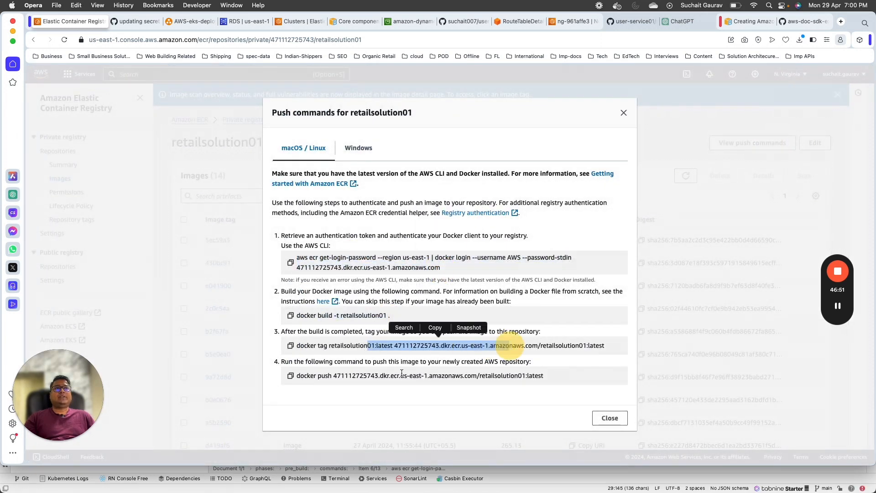
pyautogui.moveTo(402, 374); pyautogui.dragTo(497, 376)
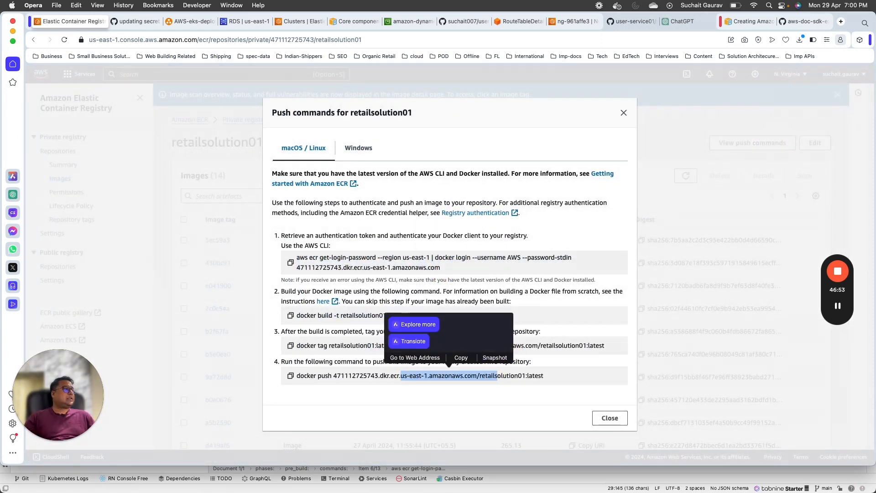
pyautogui.press('super+Tab')
pyautogui.click(656, 203)
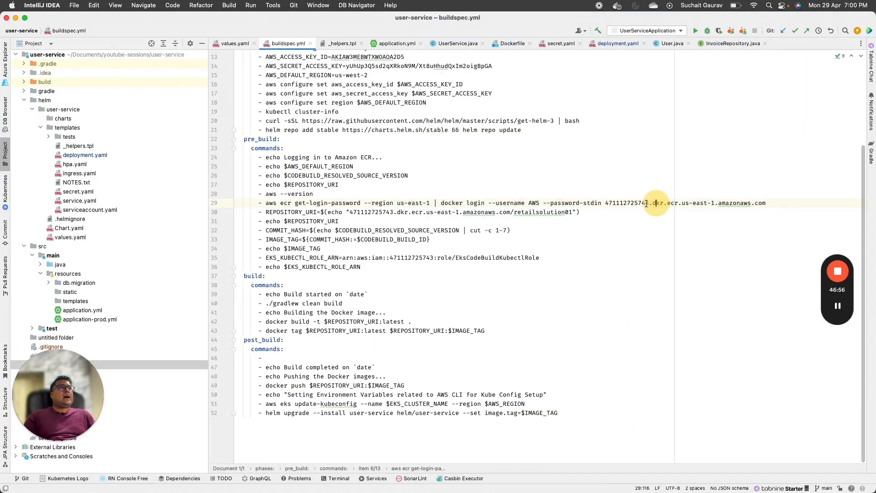
# Step: Highlight the ECR login command and the REPOSITORY_URI and echo lines in pre_build
pyautogui.click(299, 203)
pyautogui.moveTo(297, 203); pyautogui.dragTo(652, 205)
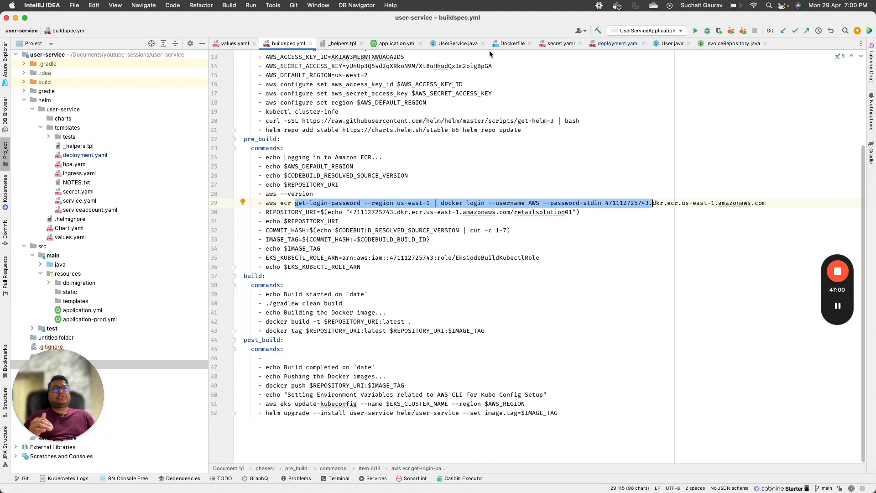
pyautogui.moveTo(353, 212); pyautogui.dragTo(547, 219)
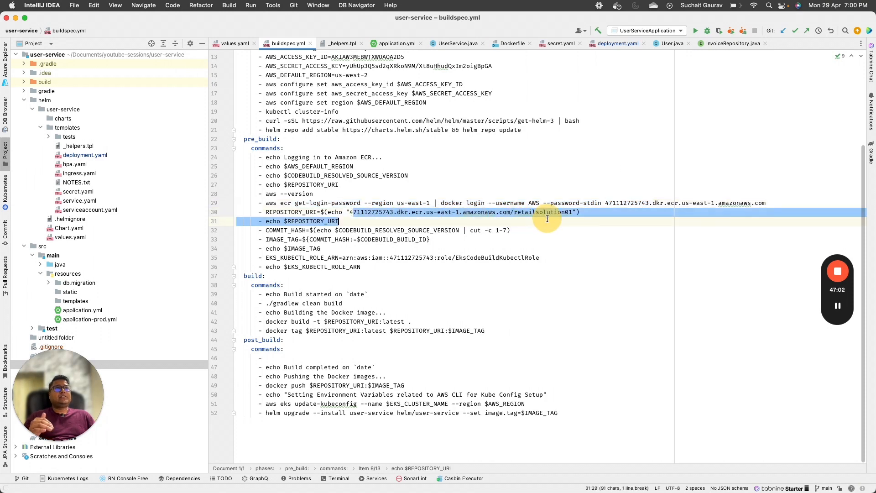
pyautogui.click(347, 230)
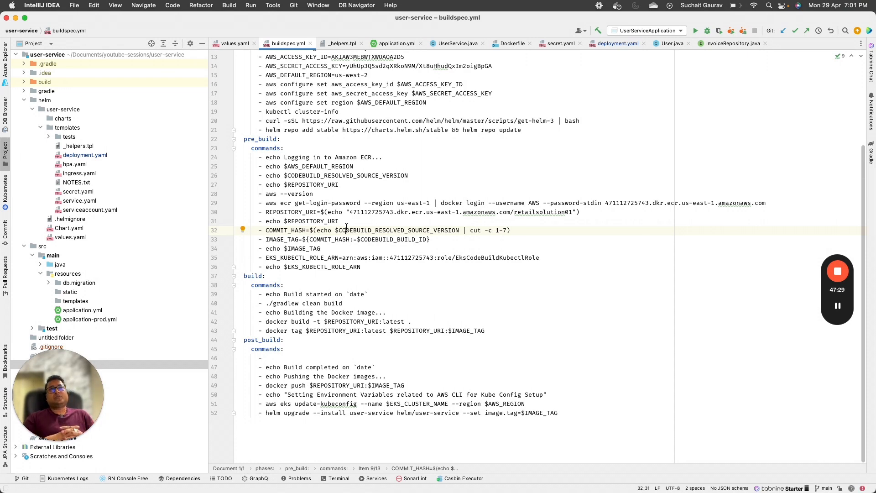
# Step: Review the COMMIT_HASH and IMAGE_TAG lines in pre_build
pyautogui.click(284, 230)
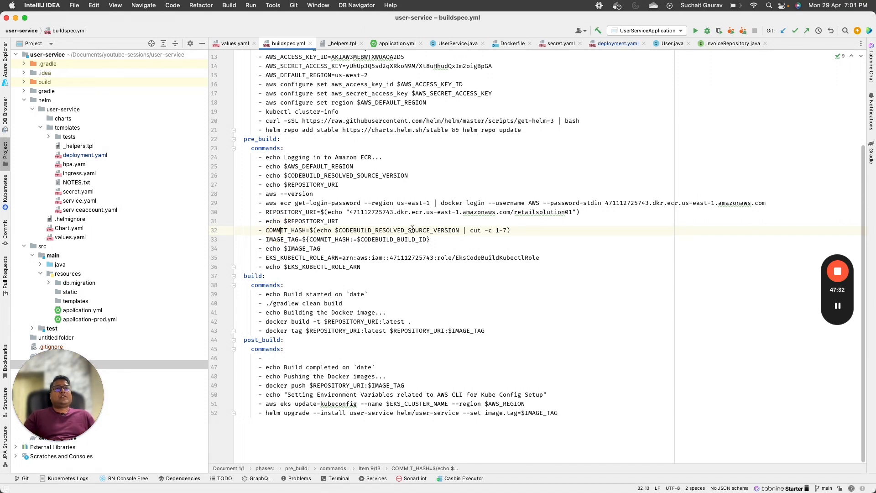
pyautogui.doubleClick(291, 240)
pyautogui.scroll(3, 411, 146)
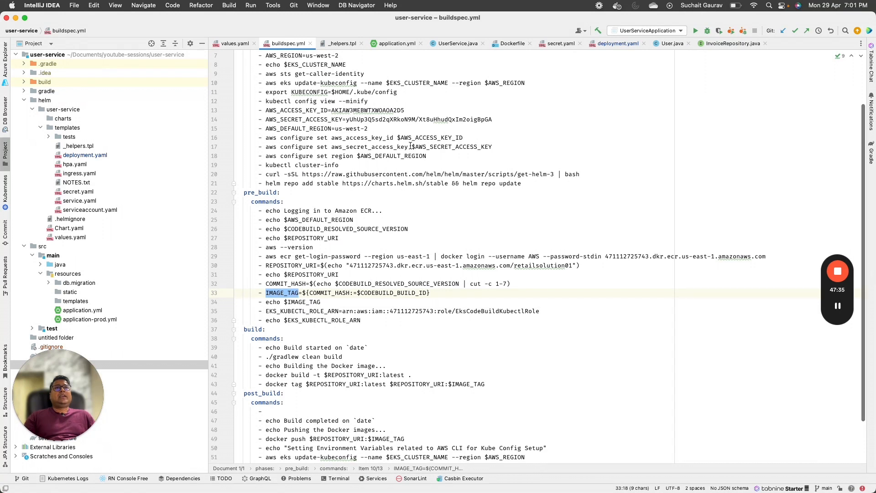
pyautogui.scroll(-3, 410, 145)
# Step: Search buildspec.yml for $EKS_KUBECTL_ROLE_ARN, confirming its lines 35–36 are its only uses
pyautogui.doubleClick(360, 281)
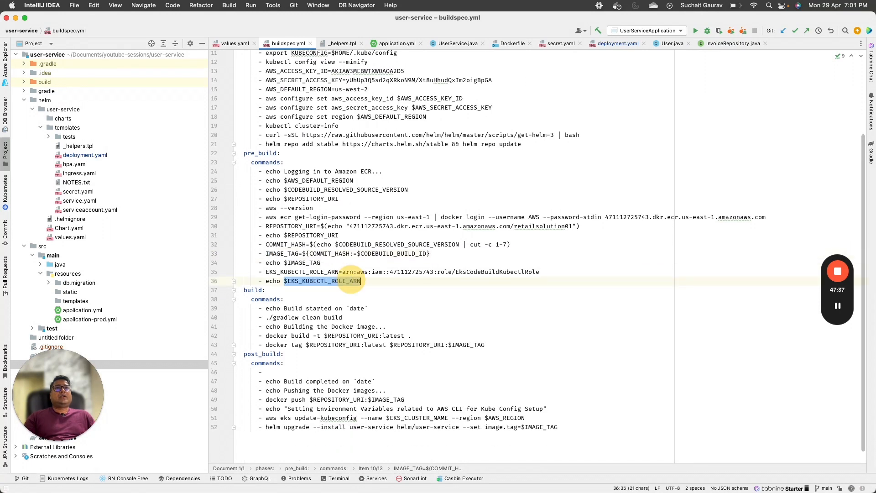
pyautogui.doubleClick(322, 272)
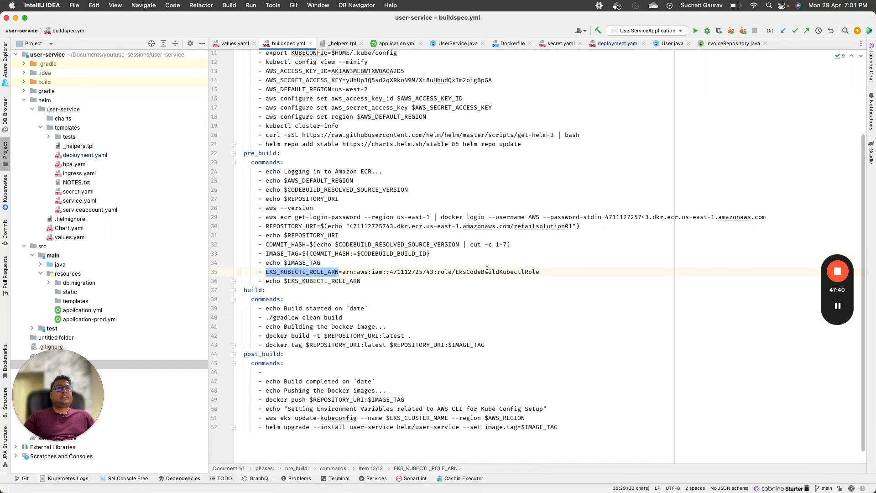
pyautogui.moveTo(361, 281); pyautogui.dragTo(222, 277)
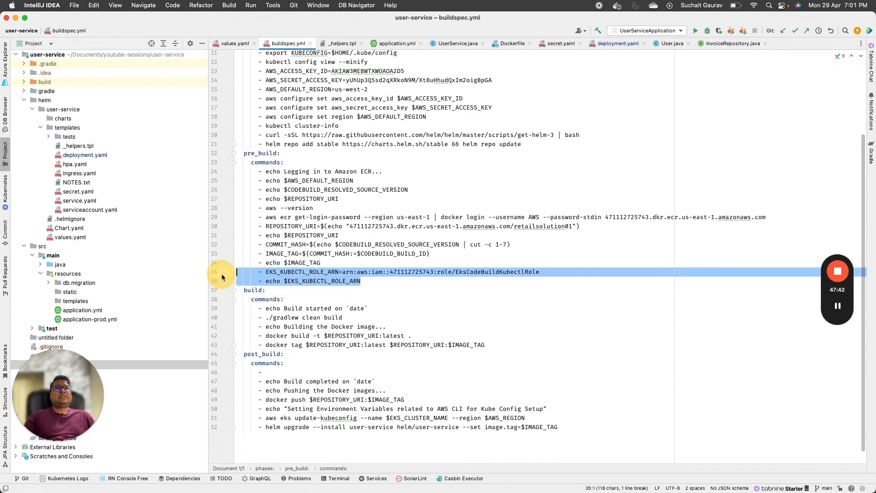
pyautogui.doubleClick(338, 281)
pyautogui.press('super+f')
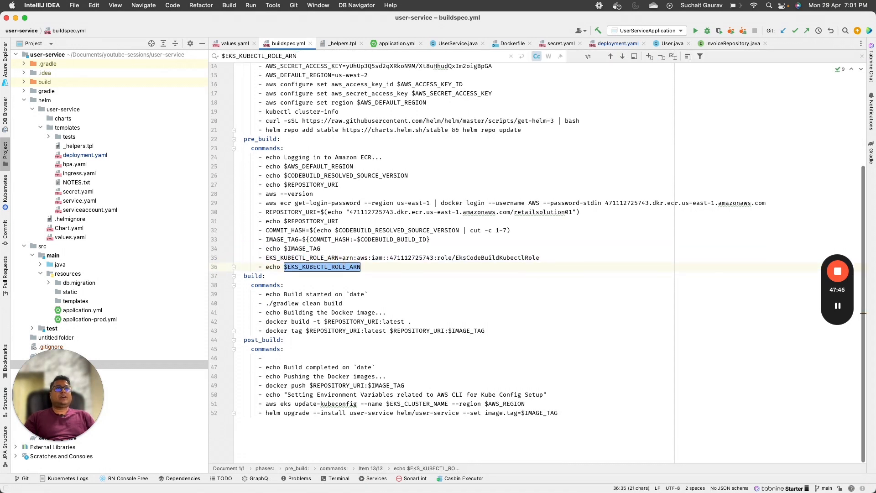
pyautogui.moveTo(362, 269); pyautogui.dragTo(201, 253)
pyautogui.press('BackSpace')
pyautogui.press('BackSpace')
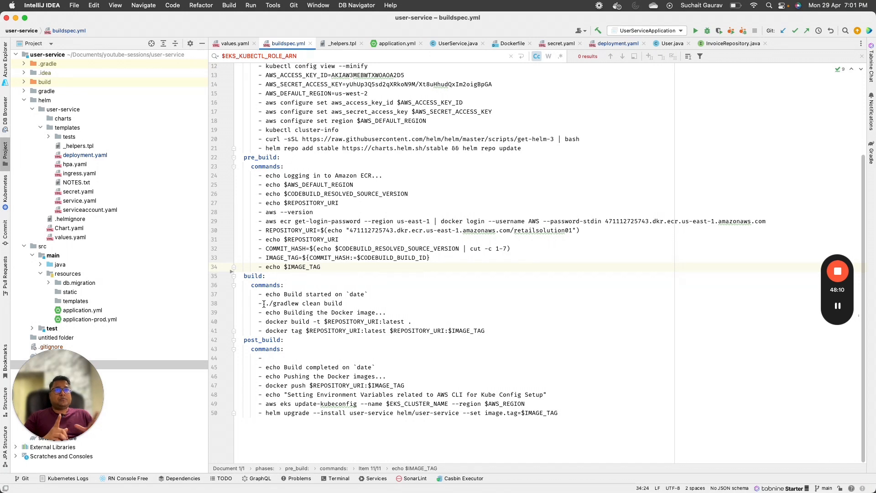
pyautogui.moveTo(258, 322); pyautogui.dragTo(413, 322)
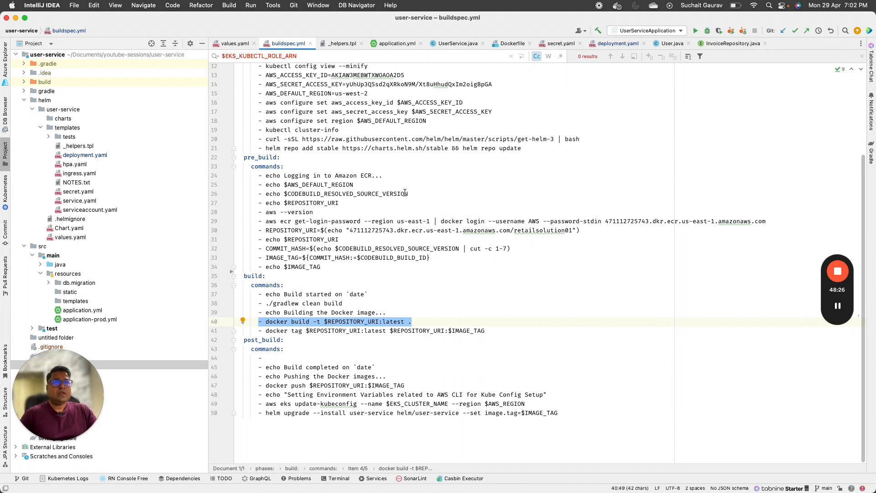
pyautogui.moveTo(265, 330); pyautogui.dragTo(492, 333)
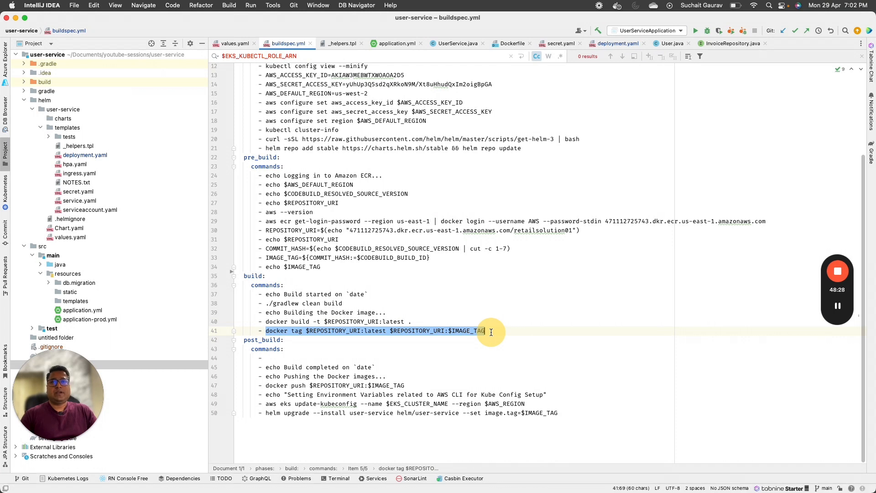
pyautogui.doubleClick(419, 330)
pyautogui.click(472, 330)
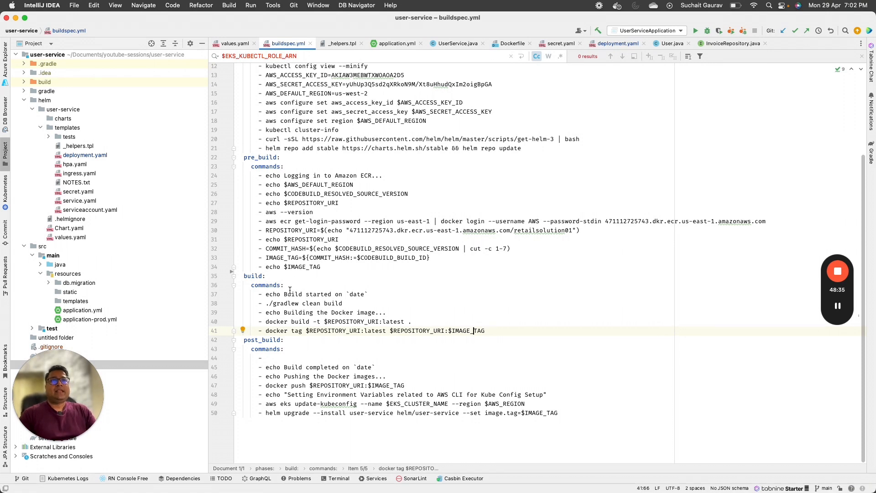
pyautogui.moveTo(243, 294); pyautogui.dragTo(507, 330)
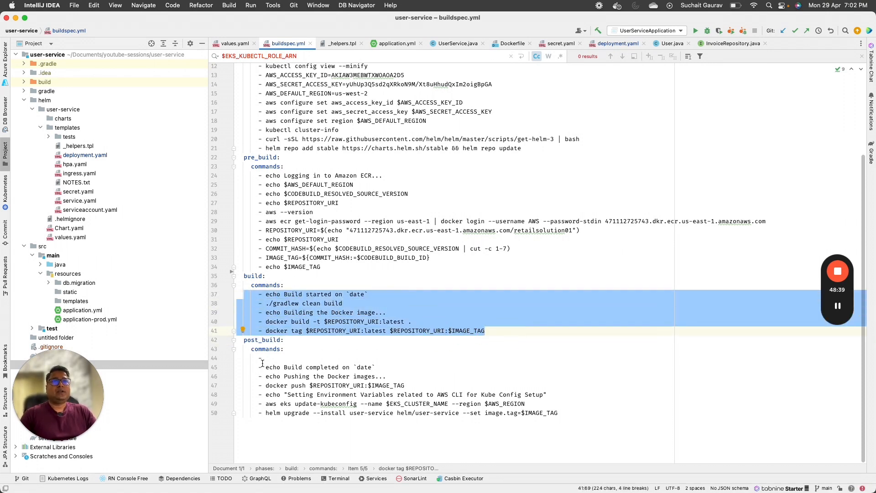
# Step: Delete the stray empty dash item and blank line under post_build commands
pyautogui.moveTo(263, 359); pyautogui.dragTo(216, 359)
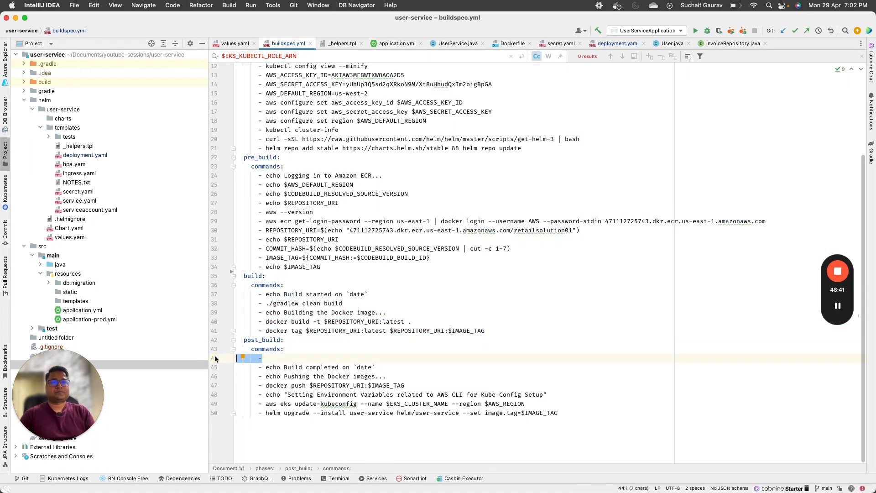
pyautogui.press('super+z')
pyautogui.press('super+z')
pyautogui.press('super+z')
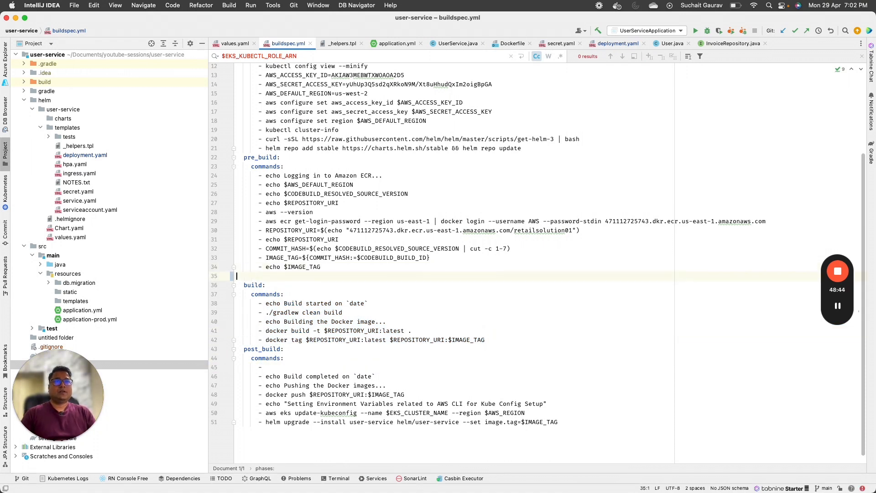
pyautogui.press('BackSpace')
pyautogui.moveTo(271, 358); pyautogui.dragTo(239, 356)
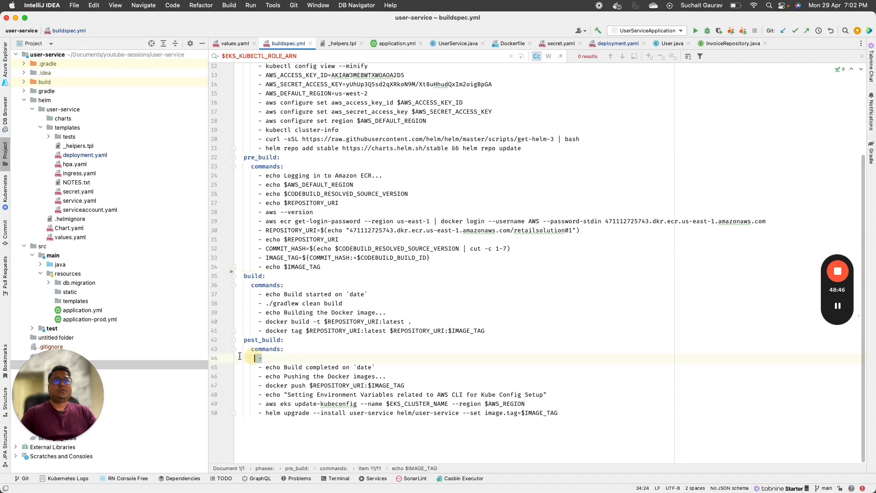
pyautogui.press('BackSpace')
pyautogui.press('BackSpace')
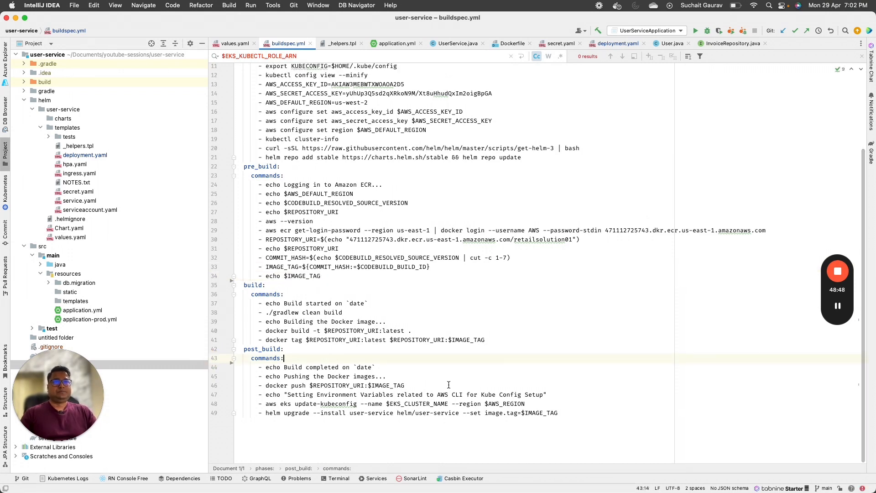
# Step: Review the docker push command, the REPOSITORY_URI address and the aws eks update-kubeconfig command
pyautogui.moveTo(263, 386); pyautogui.dragTo(410, 387)
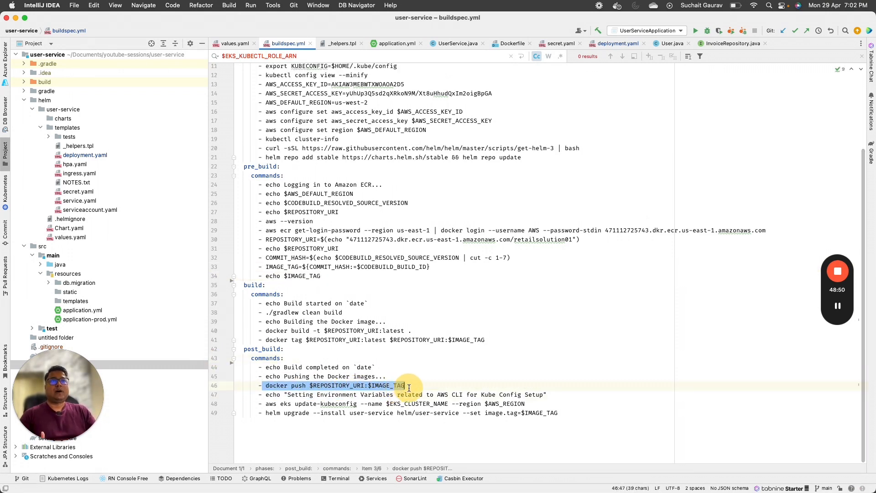
pyautogui.click(294, 249)
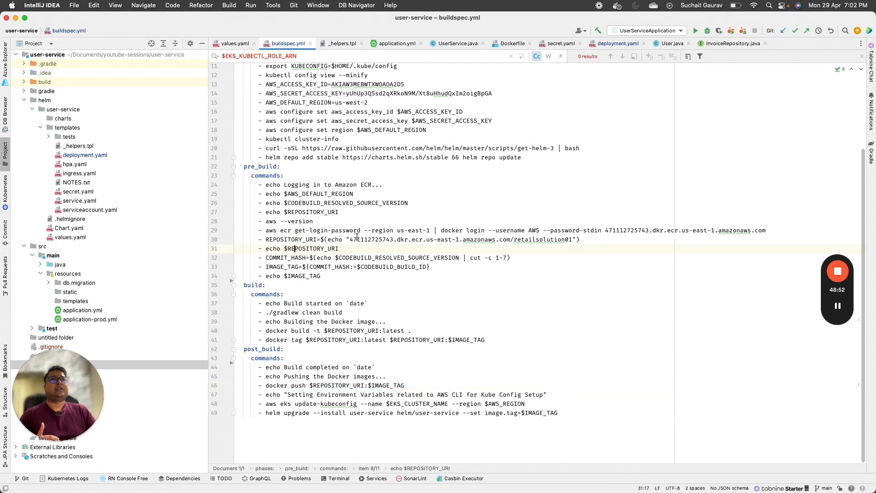
pyautogui.moveTo(357, 239); pyautogui.dragTo(562, 239)
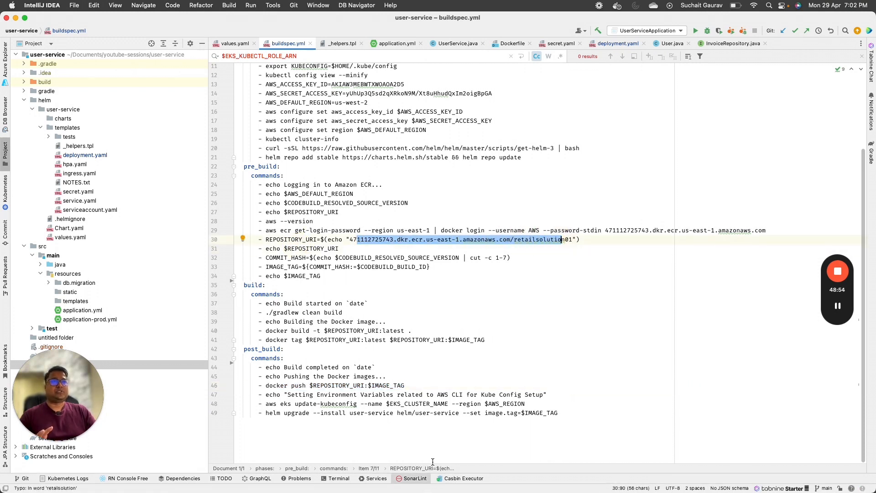
pyautogui.click(382, 385)
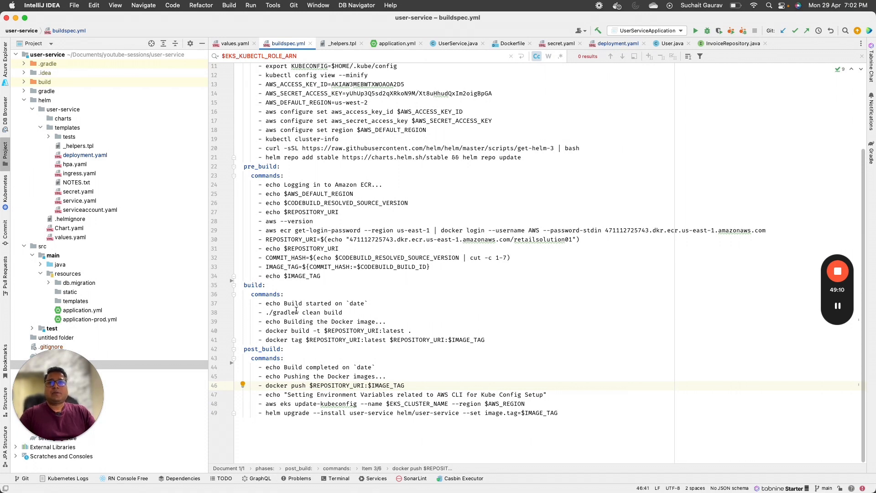
pyautogui.moveTo(544, 406); pyautogui.dragTo(269, 404)
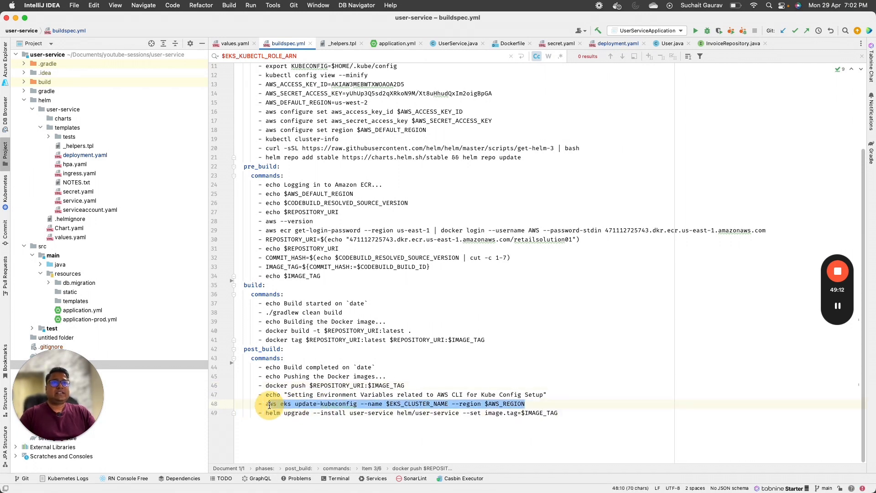
pyautogui.click(467, 404)
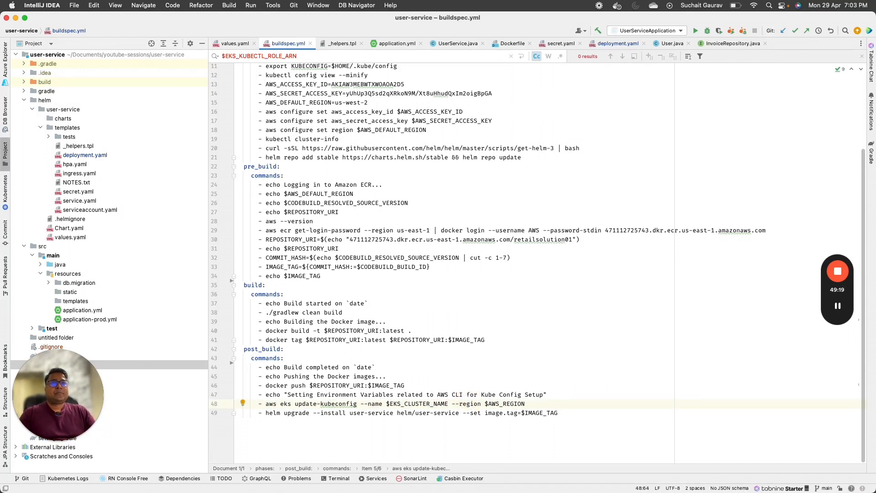
# Step: Examine the helm upgrade command, its user-service release name and helm/user-service chart path
pyautogui.moveTo(265, 413); pyautogui.dragTo(557, 412)
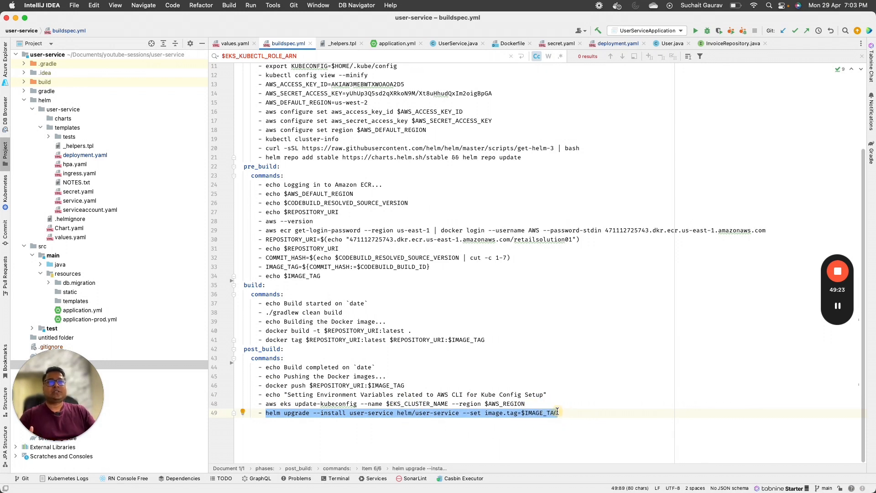
pyautogui.click(512, 420)
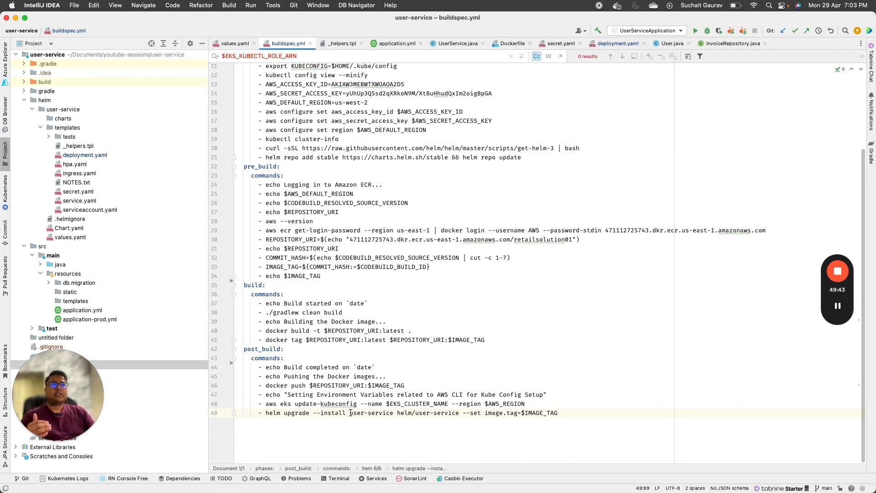
pyautogui.moveTo(350, 413); pyautogui.dragTo(385, 413)
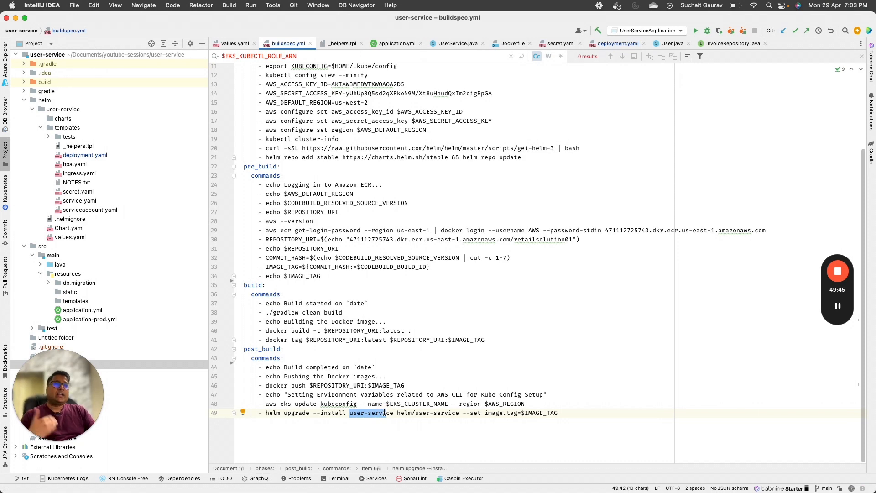
pyautogui.moveTo(394, 413); pyautogui.dragTo(459, 414)
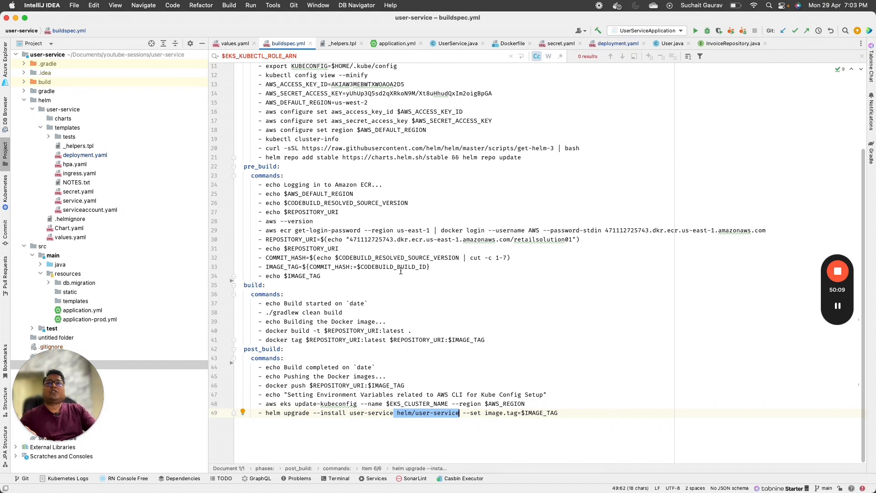
pyautogui.click(24, 101)
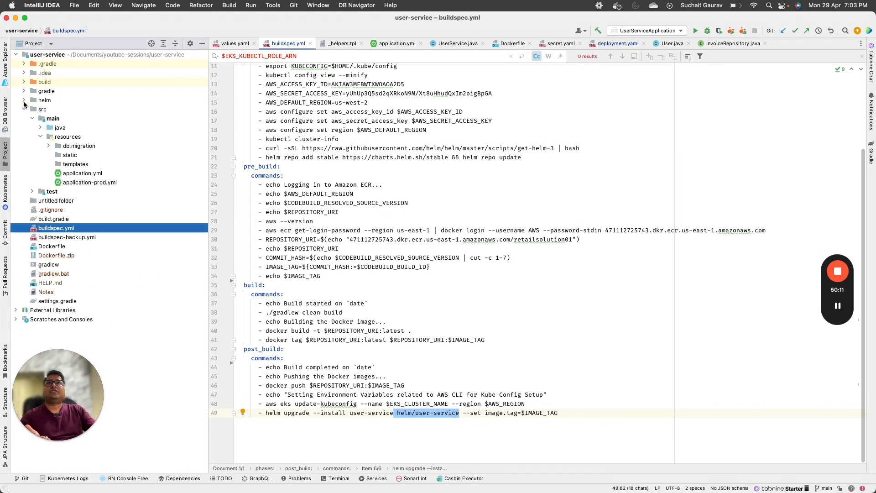
pyautogui.click(24, 101)
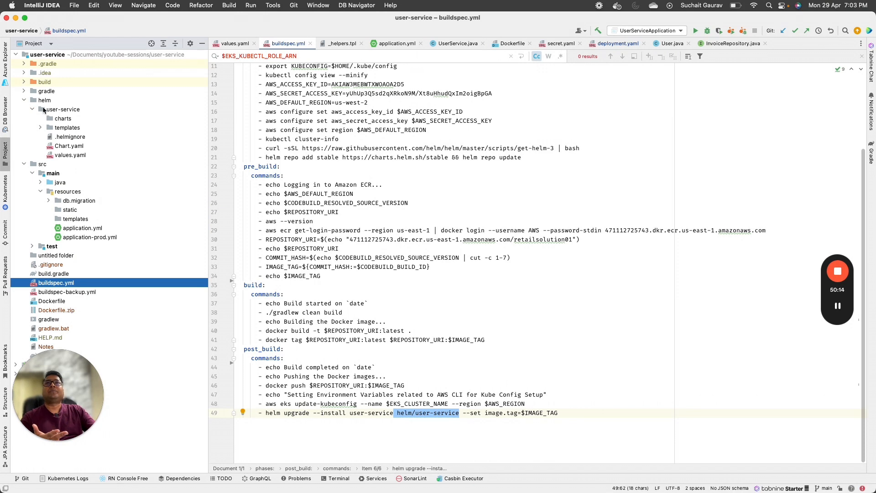
pyautogui.click(55, 109)
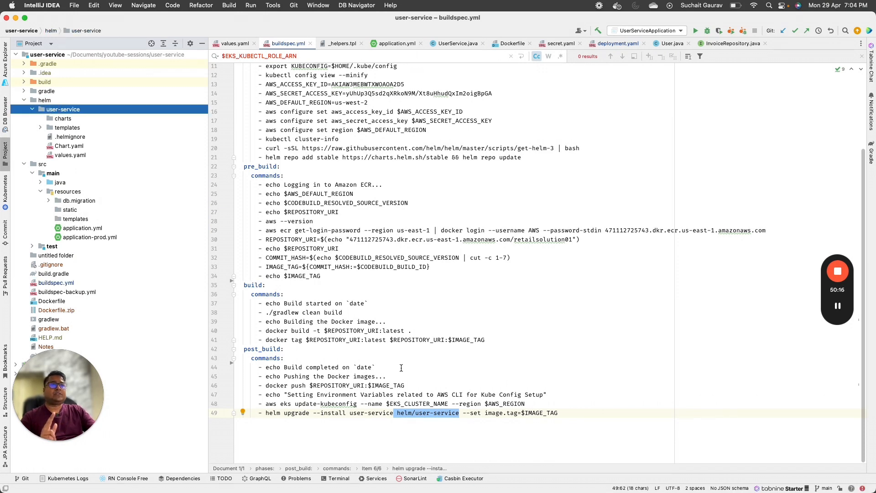
pyautogui.click(416, 413)
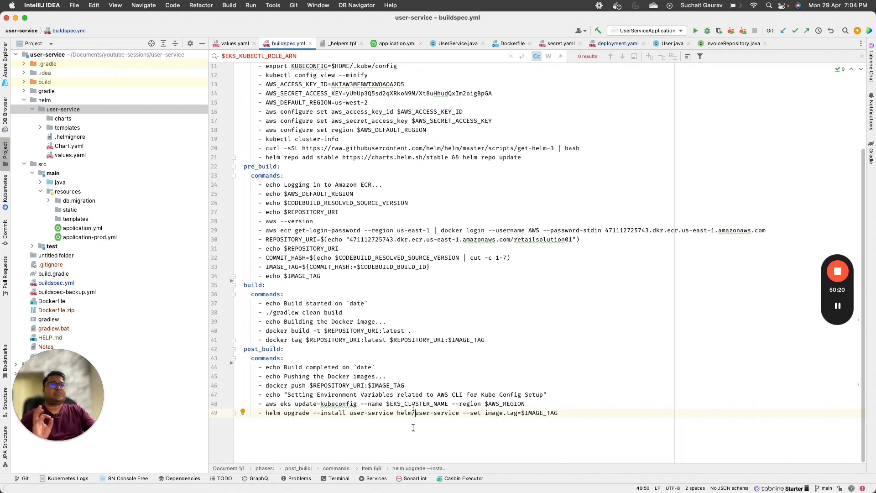
pyautogui.moveTo(463, 413); pyautogui.dragTo(579, 415)
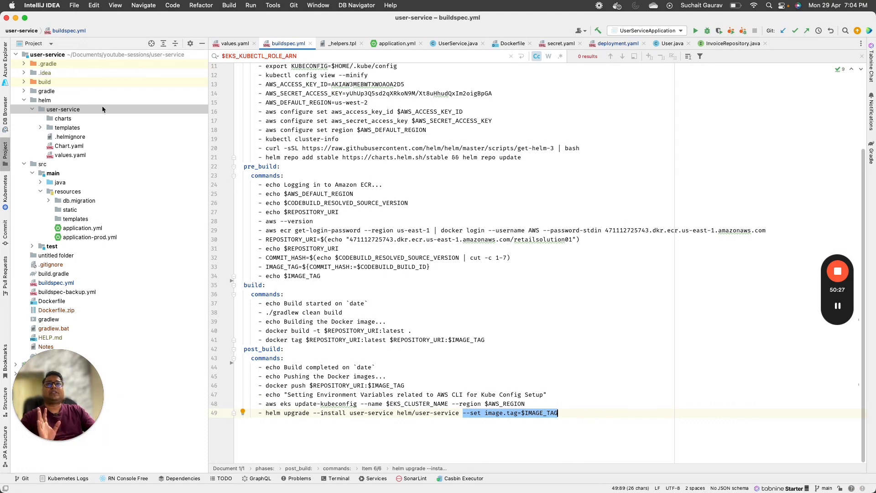
pyautogui.doubleClick(70, 155)
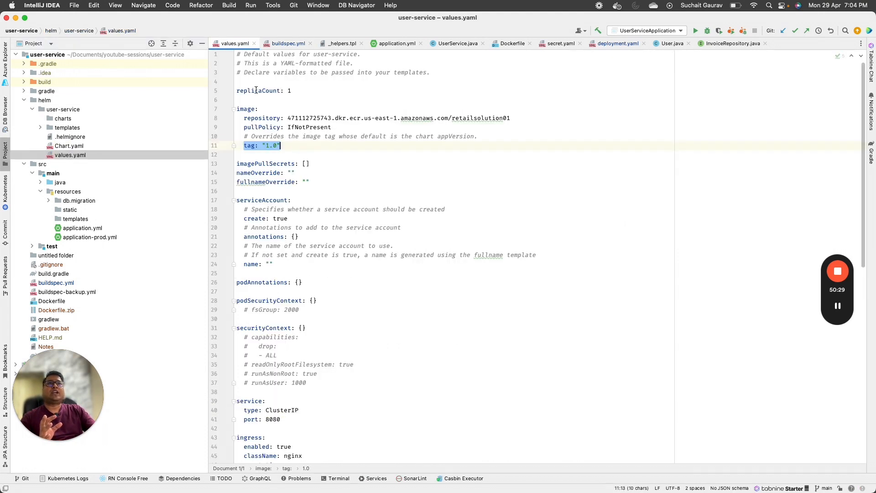
pyautogui.click(295, 146)
pyautogui.moveTo(296, 146); pyautogui.dragTo(218, 116)
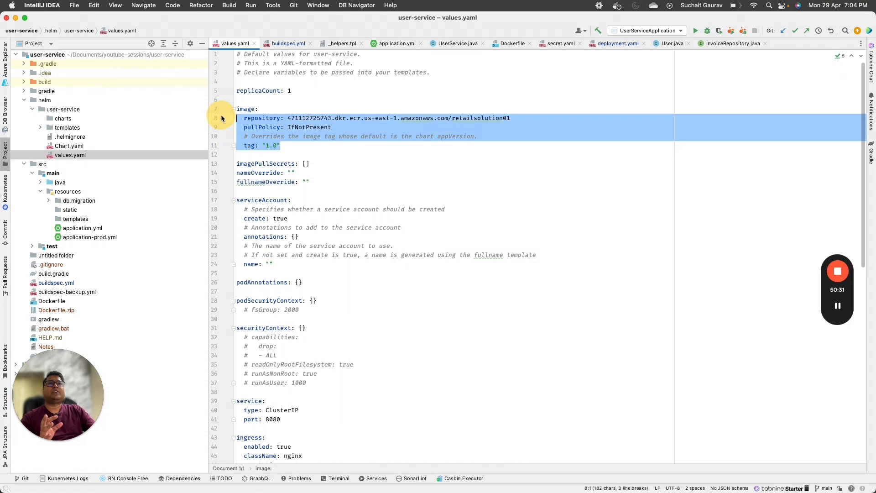
pyautogui.click(310, 145)
pyautogui.click(288, 43)
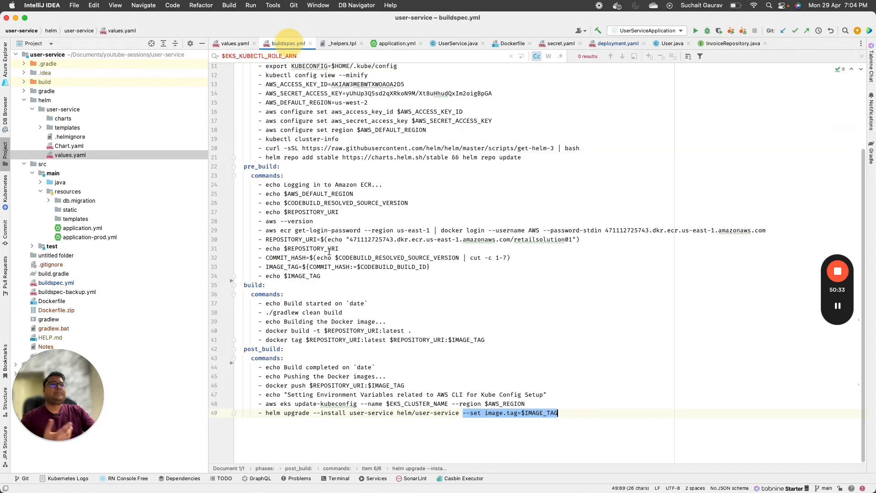
pyautogui.scroll(5, 503, 274)
pyautogui.scroll(-5, 502, 274)
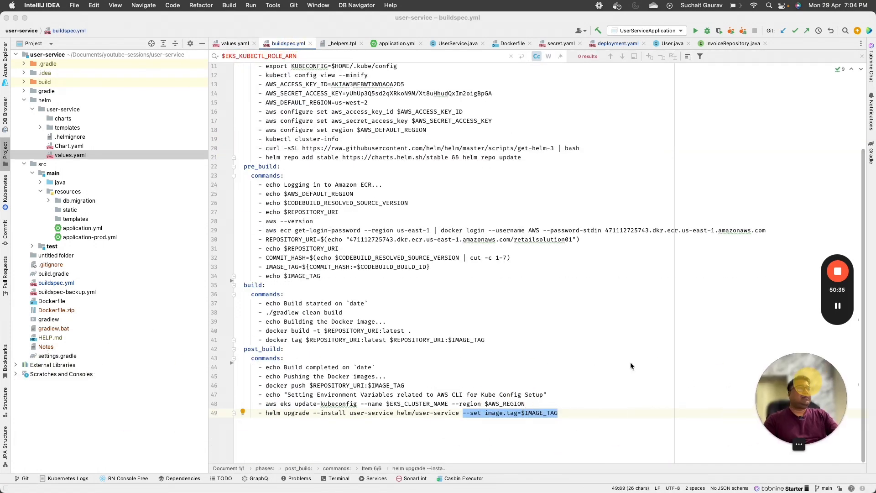
pyautogui.click(8, 235)
pyautogui.click(5, 236)
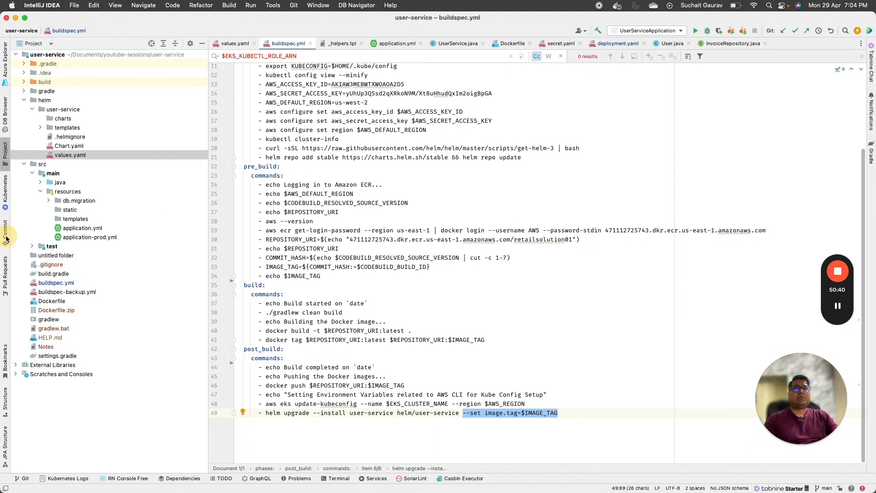
# Step: Clear the terminal and run a bare helm install, which fails for missing arguments
pyautogui.click(5, 151)
pyautogui.press('super+Tab')
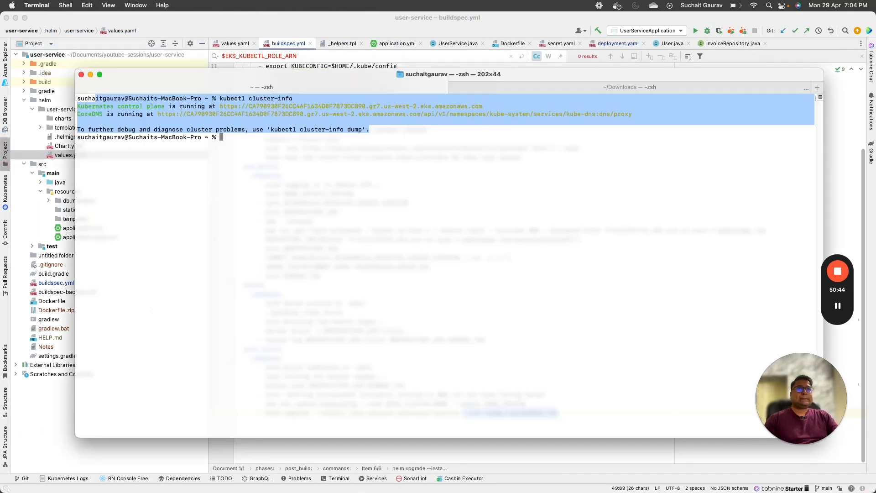
pyautogui.write('clear')
pyautogui.press('Return')
pyautogui.write('helm install')
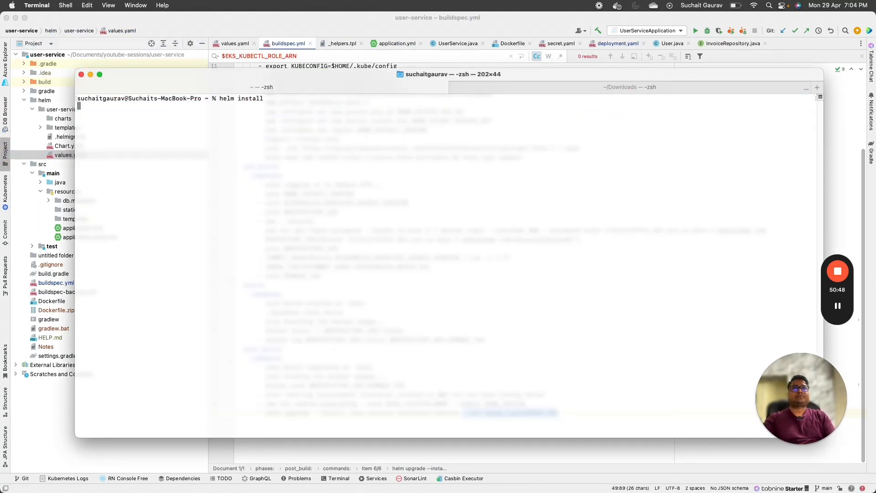
pyautogui.press('Return')
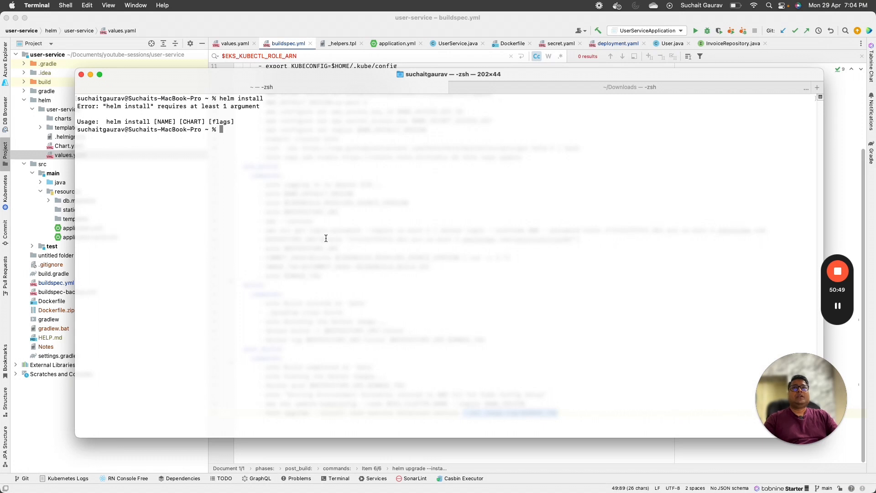
# Step: Run helm list to confirm no releases are installed, then return to IntelliJ
pyautogui.press('Up')
pyautogui.press('BackSpace')
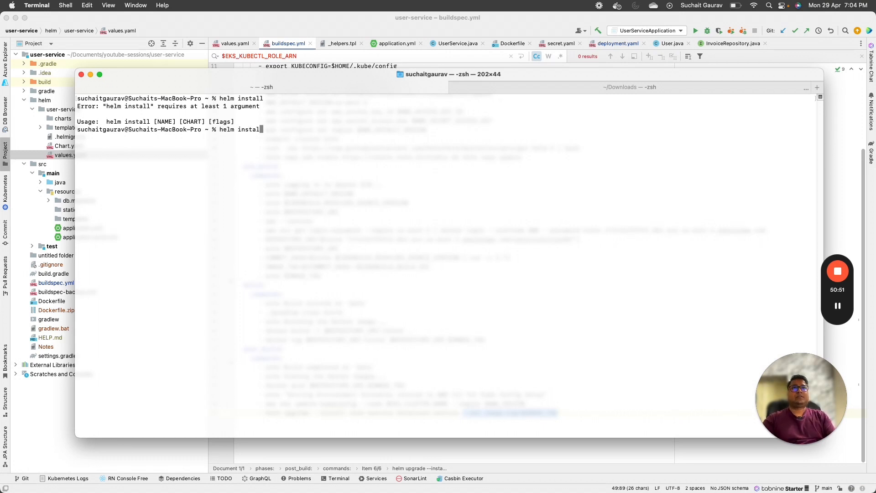
pyautogui.press('BackSpace')
pyautogui.press('BackSpace')
pyautogui.press('BackSpace')
pyautogui.press('BackSpace')
pyautogui.press('BackSpace')
pyautogui.write('klist')
pyautogui.press('BackSpace')
pyautogui.press('BackSpace')
pyautogui.press('BackSpace')
pyautogui.press('BackSpace')
pyautogui.press('BackSpace')
pyautogui.write('list')
pyautogui.press('Return')
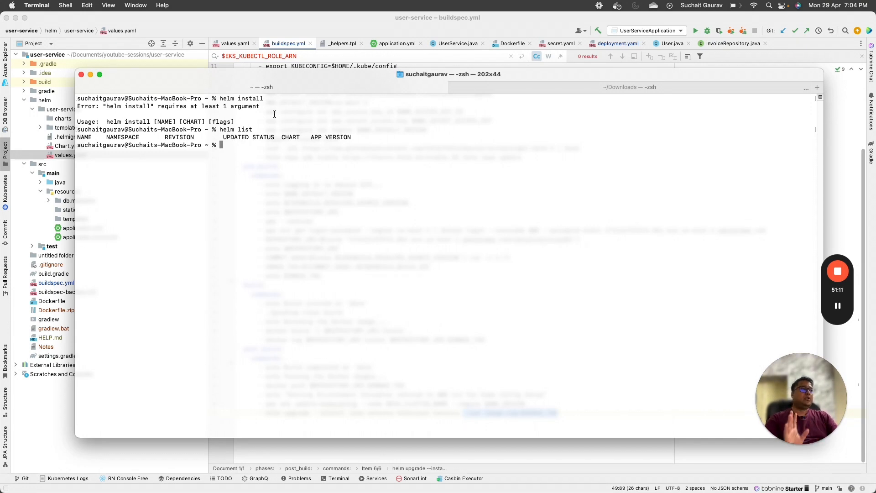
pyautogui.click(313, 455)
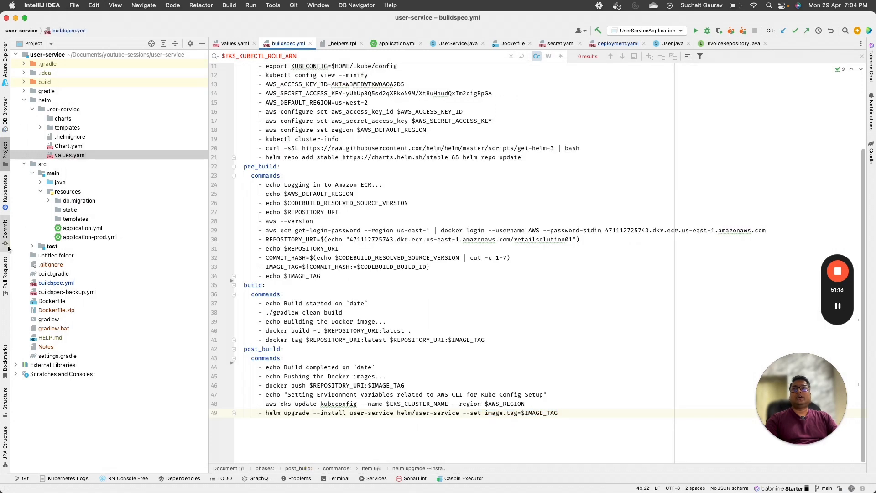
# Step: Include buildspec.yml in the commit and review the buildspec.yml and deployment.yaml diffs
pyautogui.click(7, 241)
pyautogui.click(31, 77)
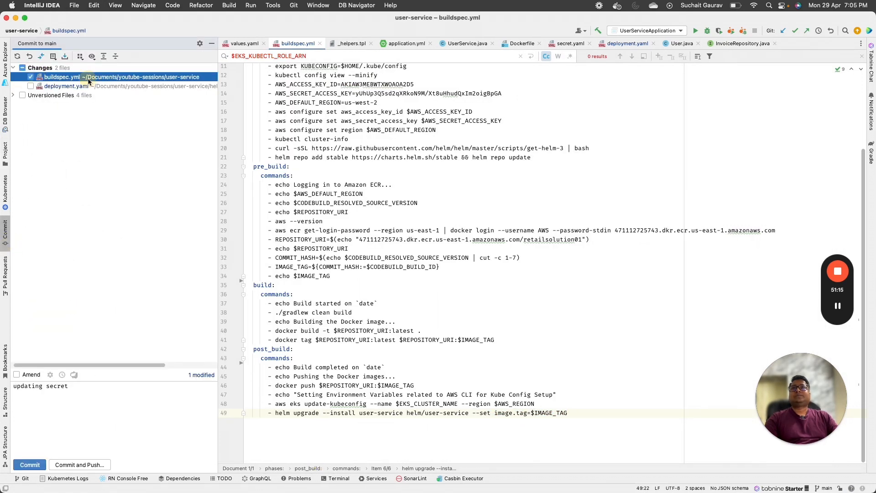
pyautogui.doubleClick(82, 77)
pyautogui.click(84, 87)
pyautogui.doubleClick(83, 87)
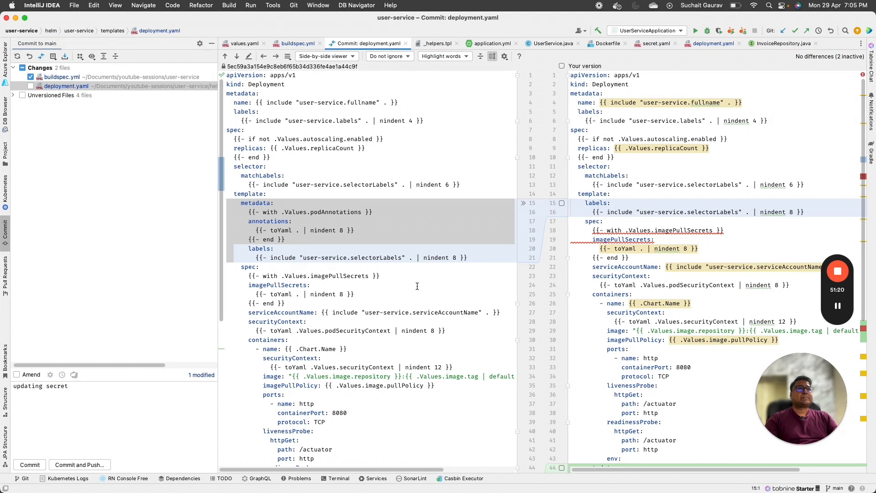
pyautogui.scroll(-6, 417, 286)
pyautogui.click(73, 77)
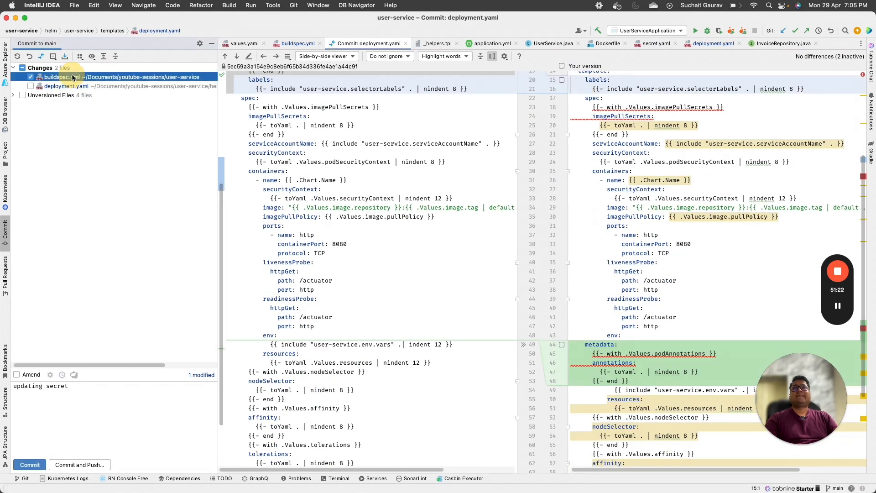
# Step: Commit with message 'updating appsec yaml file.' and push it to origin/main
pyautogui.click(91, 387)
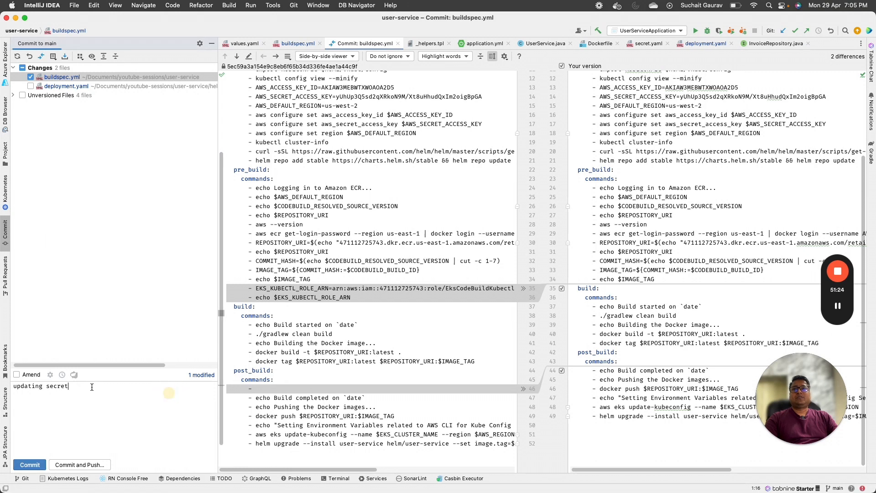
pyautogui.press('super+a')
pyautogui.write('udpating')
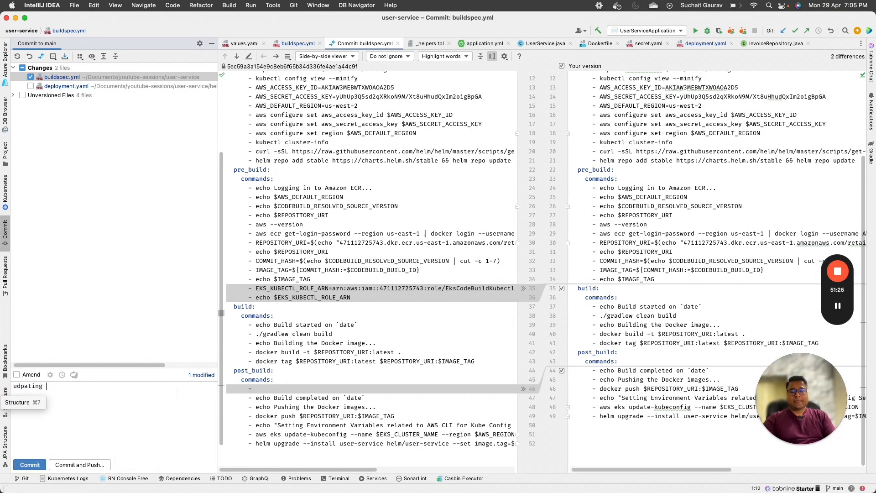
pyautogui.press('super+a')
pyautogui.press('BackSpace')
pyautogui.write('updating a')
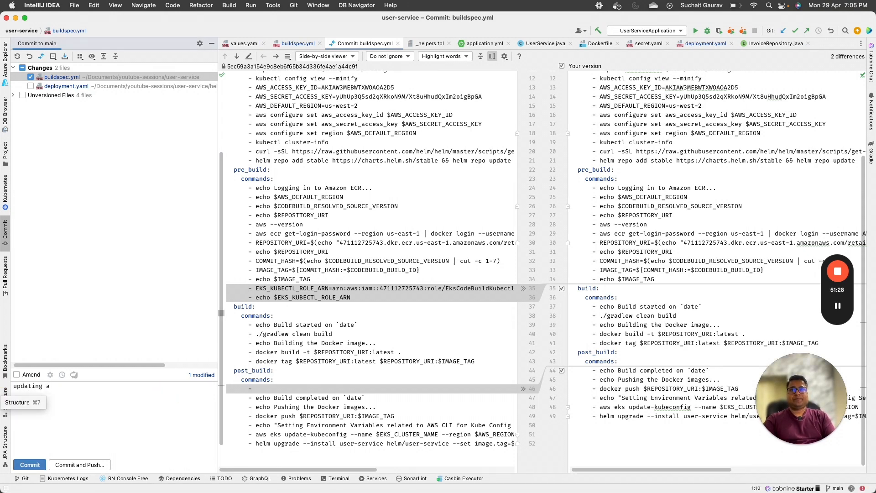
pyautogui.write('ppsecl yaml')
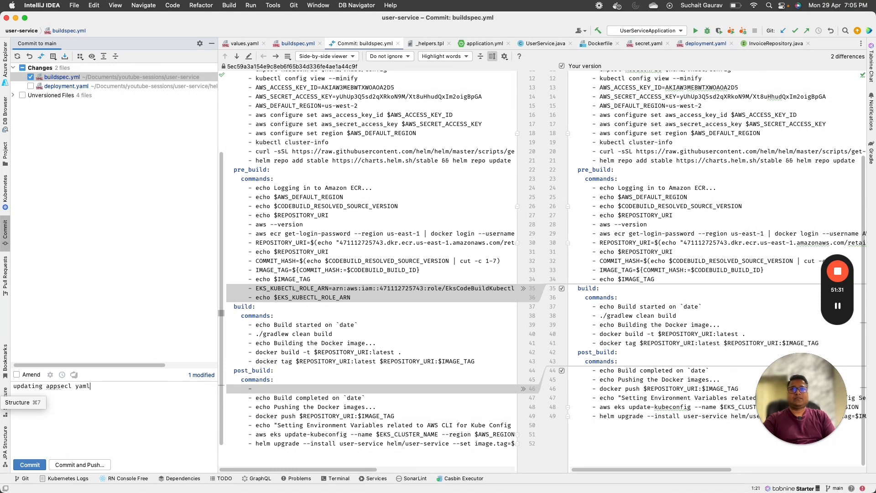
pyautogui.press('BackSpace')
pyautogui.press('BackSpace')
pyautogui.press('BackSpace')
pyautogui.write('yaml file.')
pyautogui.press('super+alt+k')
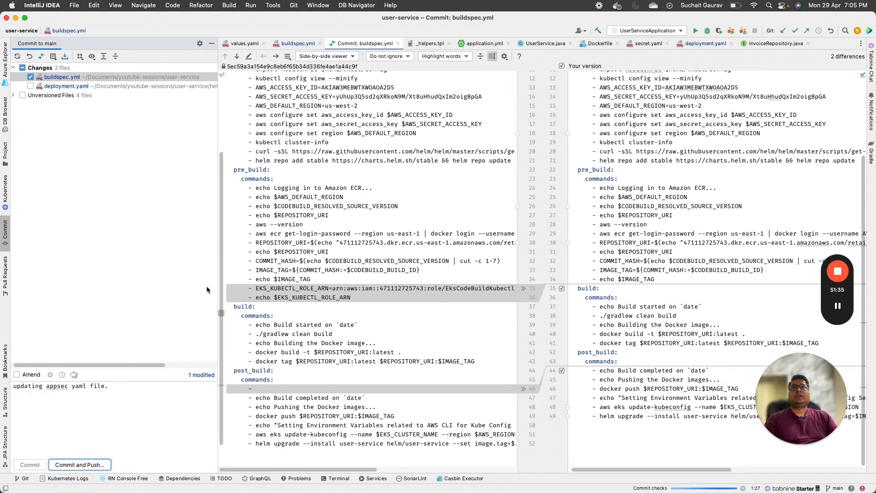
pyautogui.click(395, 200)
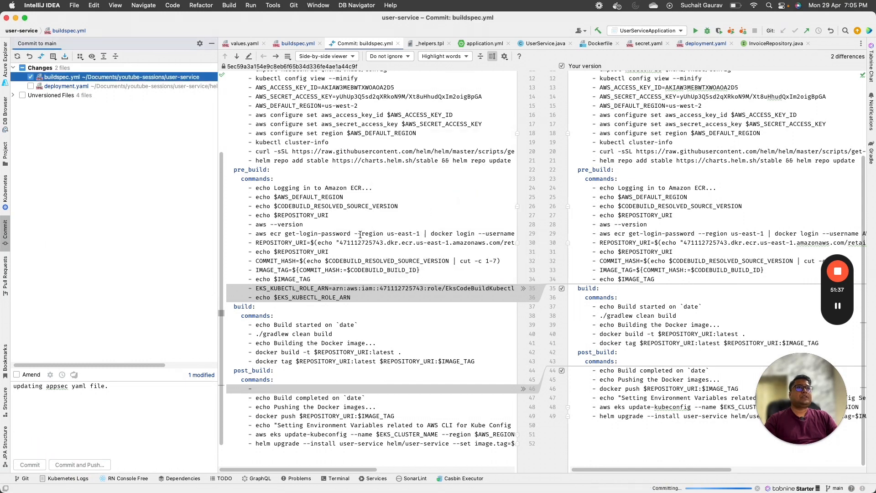
pyautogui.click(585, 368)
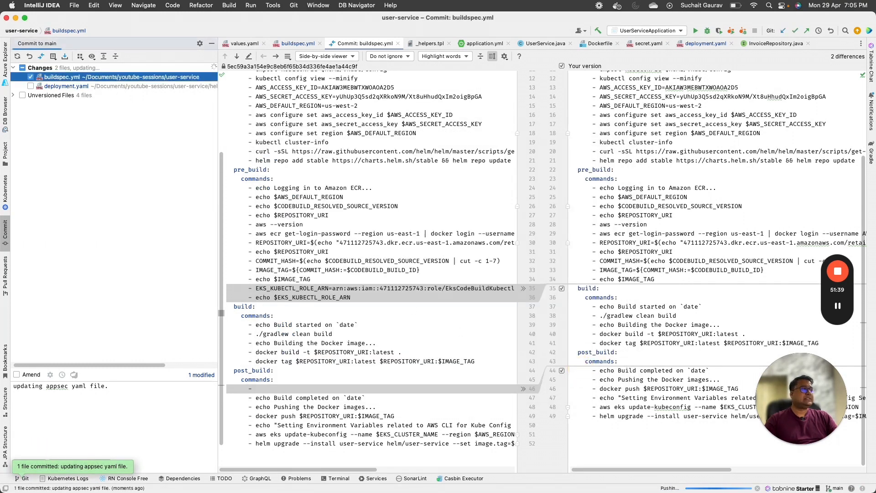
pyautogui.press('super+Tab')
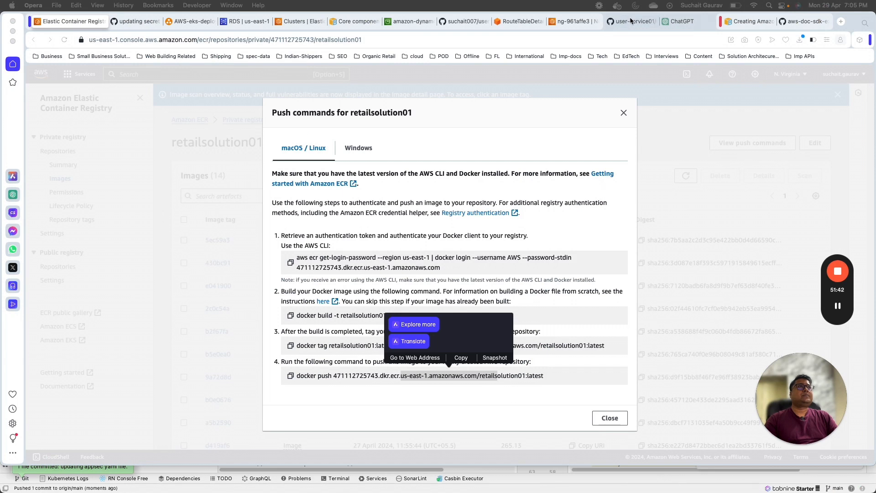
# Step: Reload GitHub user-service01 and check the latest commit's buildspec.yml diff, then return to ECR
pyautogui.click(630, 21)
pyautogui.click(65, 40)
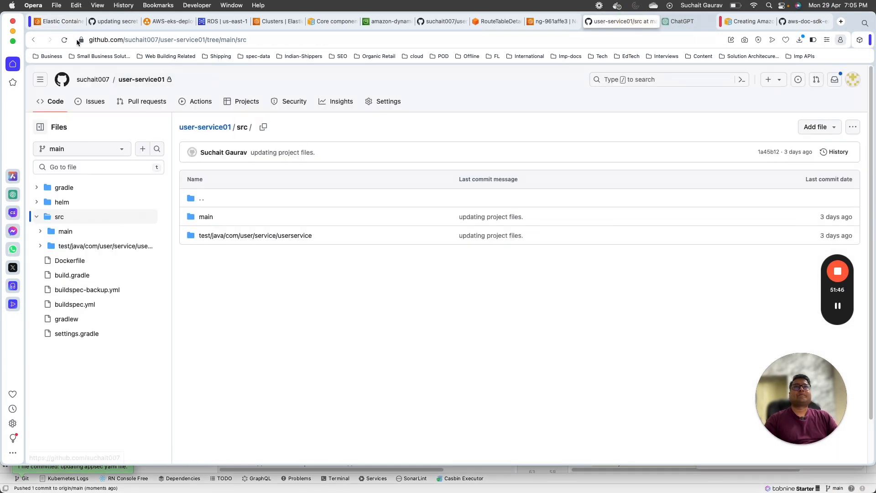
pyautogui.click(64, 39)
pyautogui.click(65, 40)
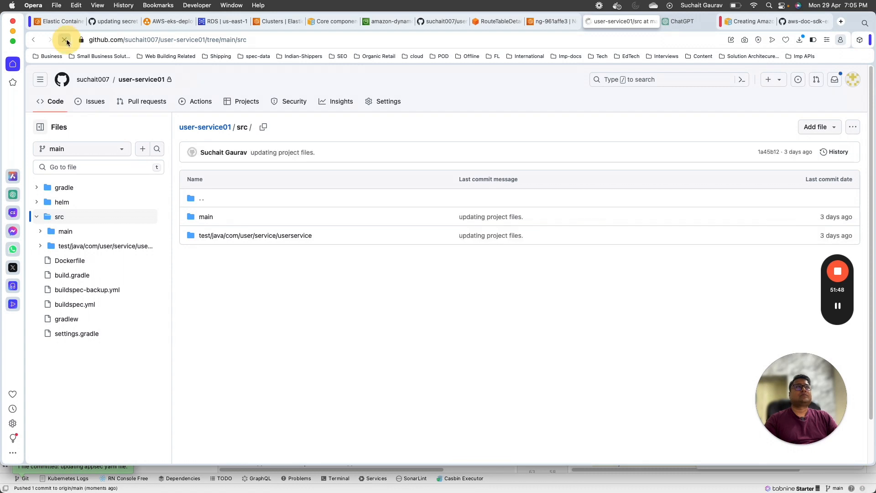
pyautogui.click(130, 81)
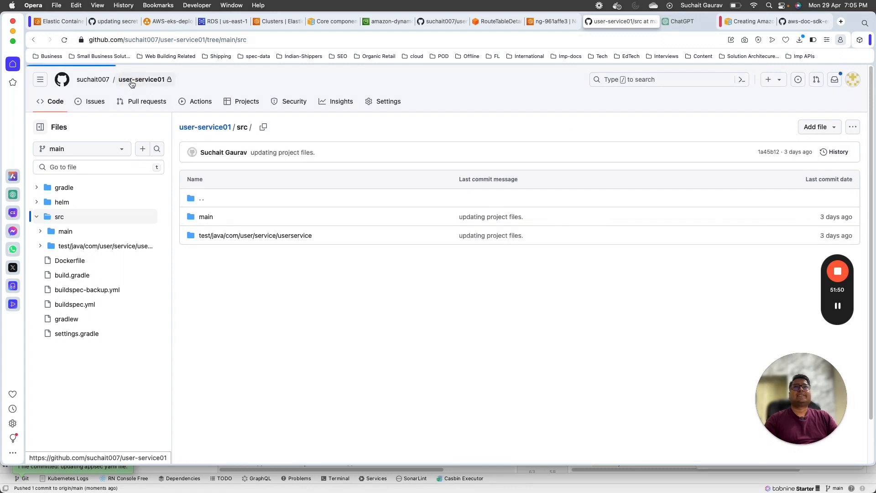
pyautogui.click(270, 191)
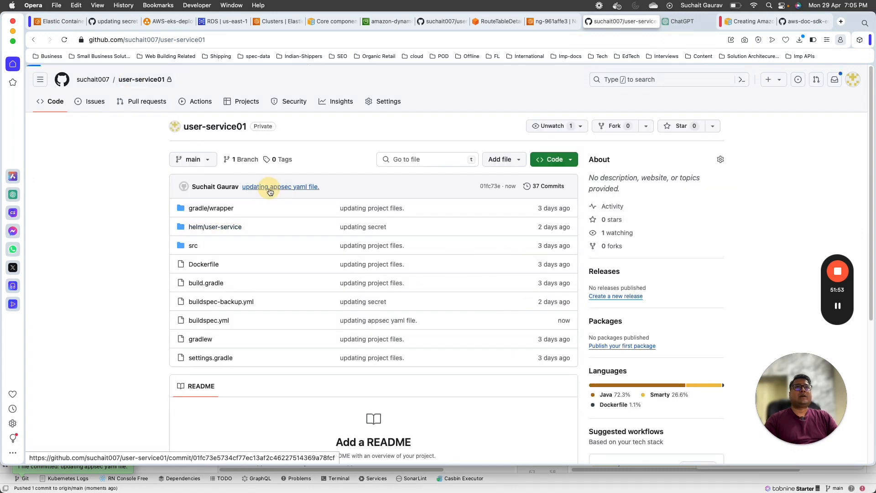
pyautogui.scroll(-3, 190, 208)
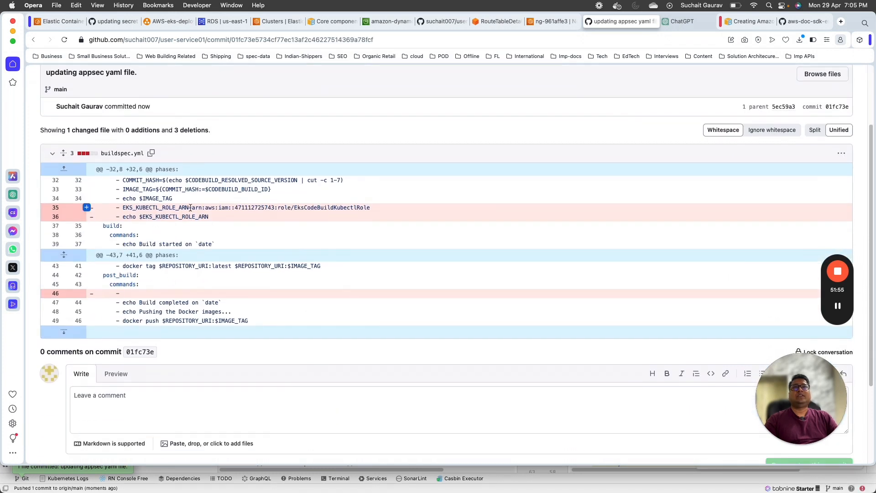
pyautogui.click(58, 22)
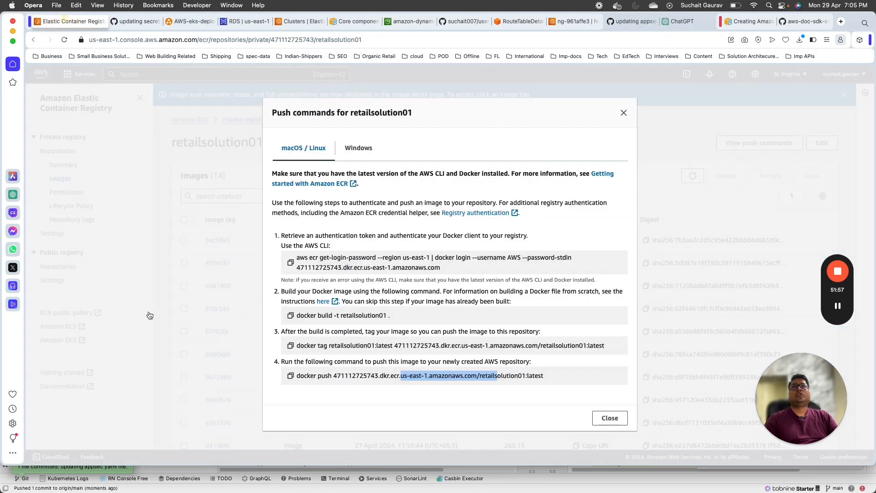
pyautogui.click(610, 418)
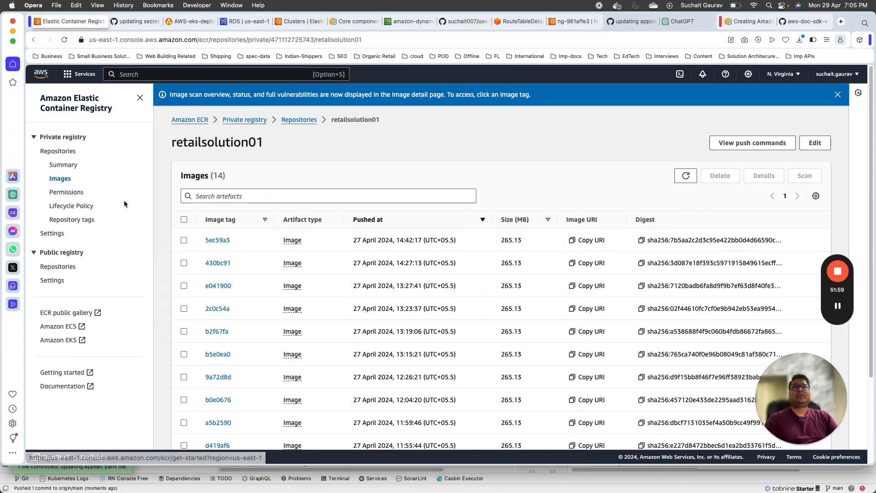
# Step: Open the user-service01 pipeline in CodePipeline and view the Build action's execution details
pyautogui.click(41, 73)
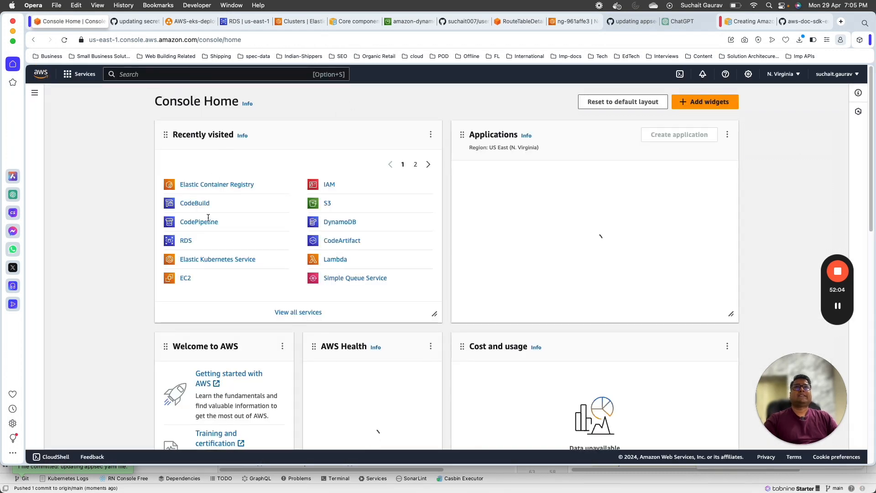
pyautogui.click(198, 222)
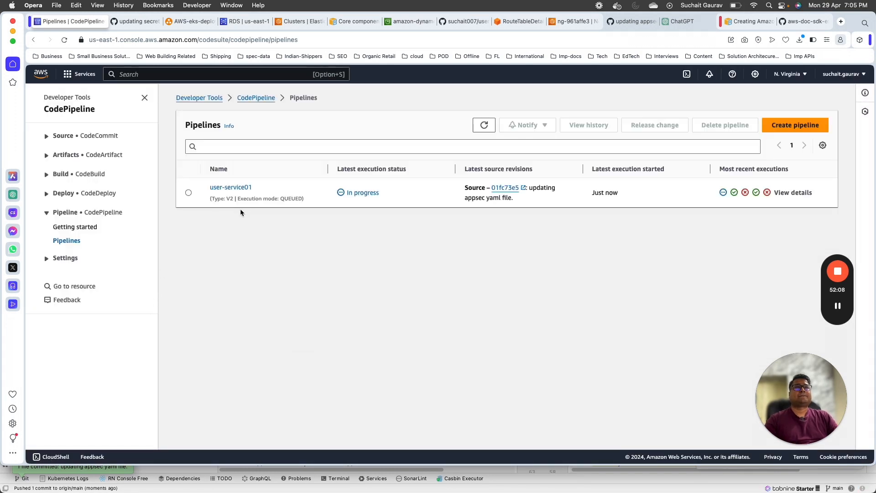
pyautogui.click(237, 188)
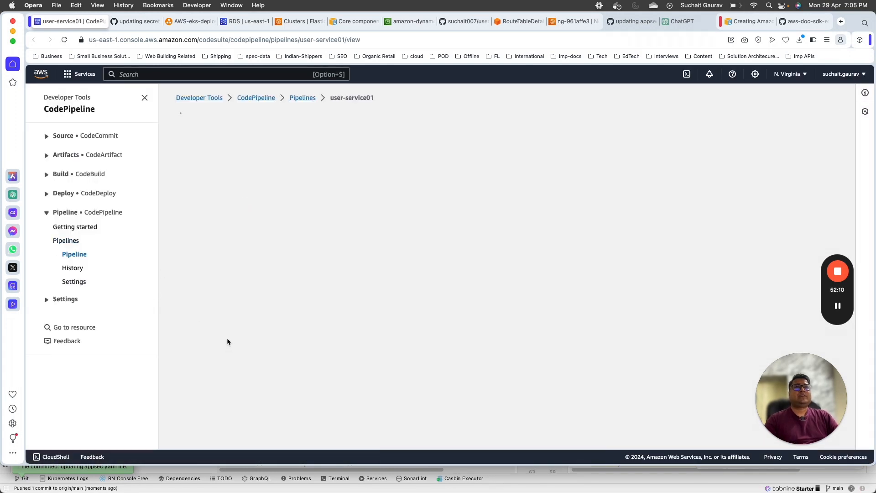
pyautogui.scroll(-2, 229, 338)
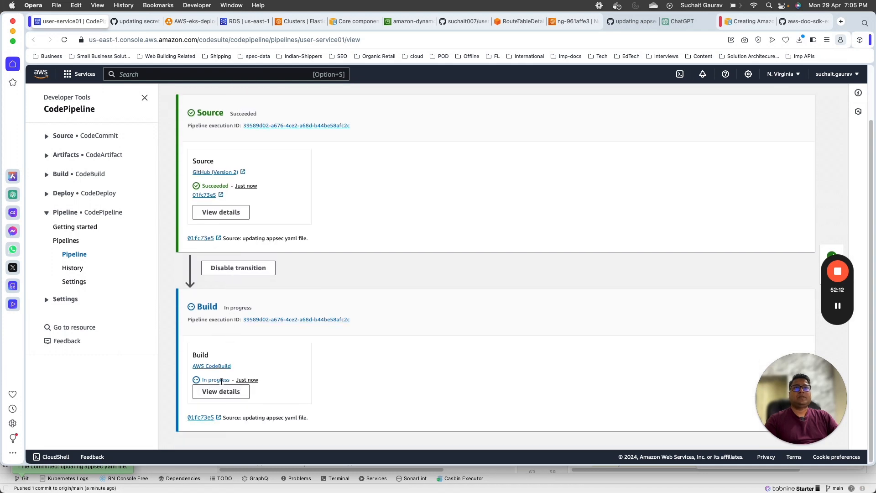
pyautogui.click(221, 391)
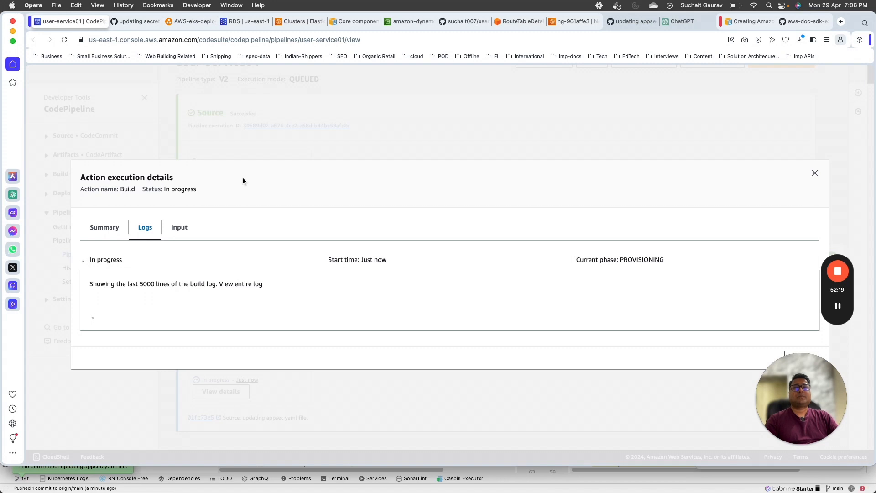
# Step: Find the EKS_CLUSTER_NAME=my-cluster install command in the build log, then return to IntelliJ
pyautogui.moveTo(761, 391); pyautogui.dragTo(68, 91)
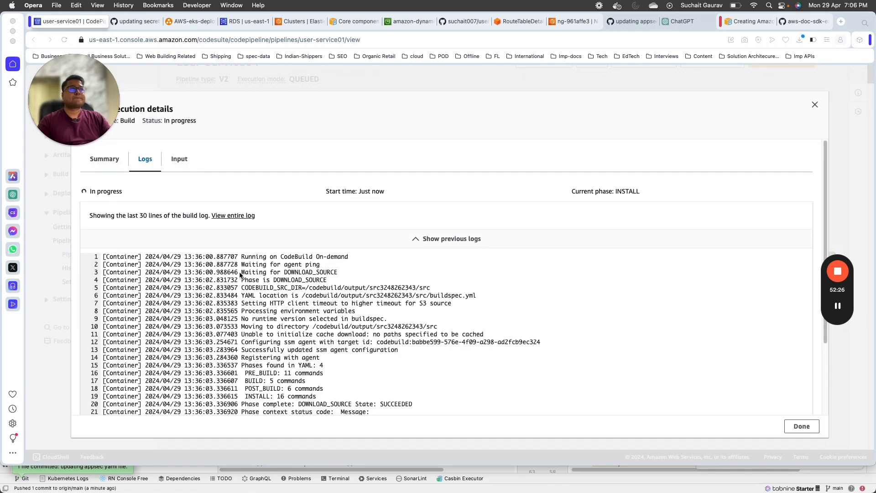
pyautogui.scroll(-3, 296, 312)
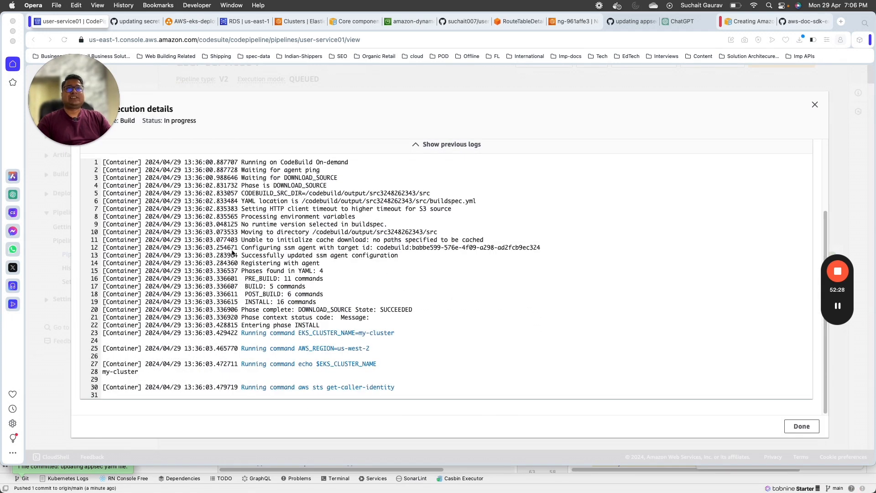
pyautogui.moveTo(242, 334); pyautogui.dragTo(394, 333)
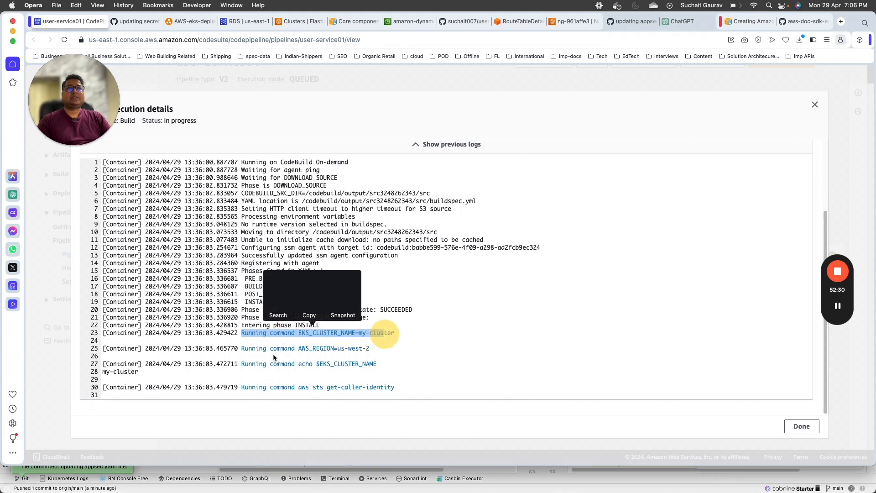
pyautogui.click(359, 347)
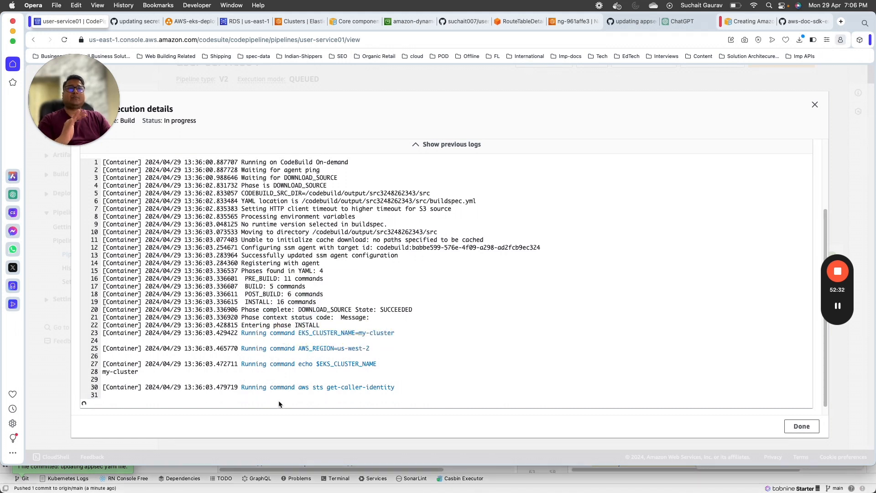
pyautogui.press('super+Tab')
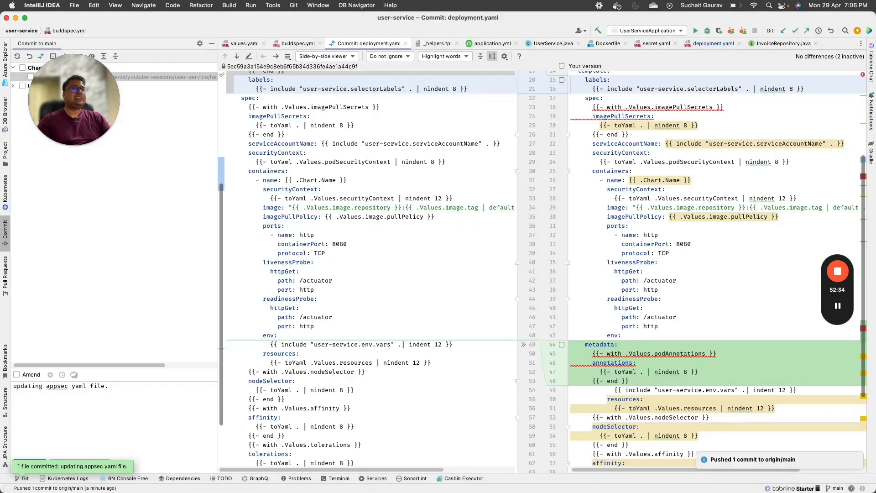
# Step: Compare $EKS_CLUSTER_NAME on buildspec.yml line 8 with the log, then return to the build log
pyautogui.click(295, 44)
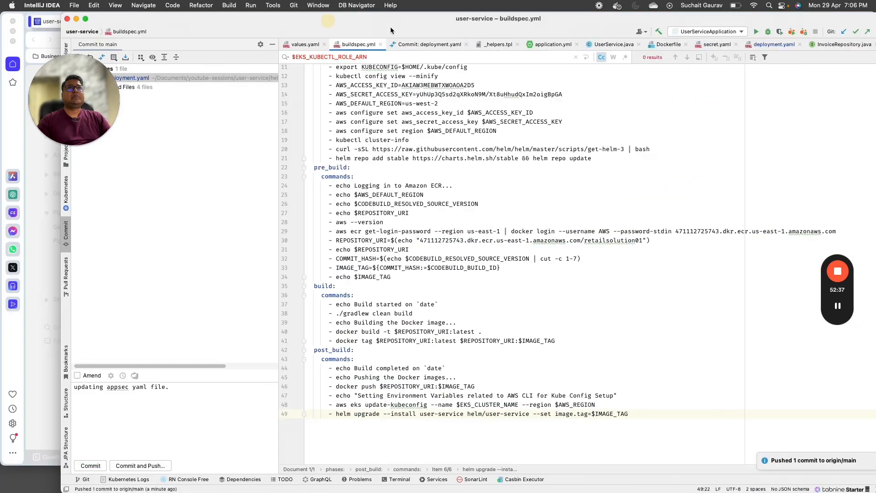
pyautogui.moveTo(290, 20); pyautogui.dragTo(669, 58)
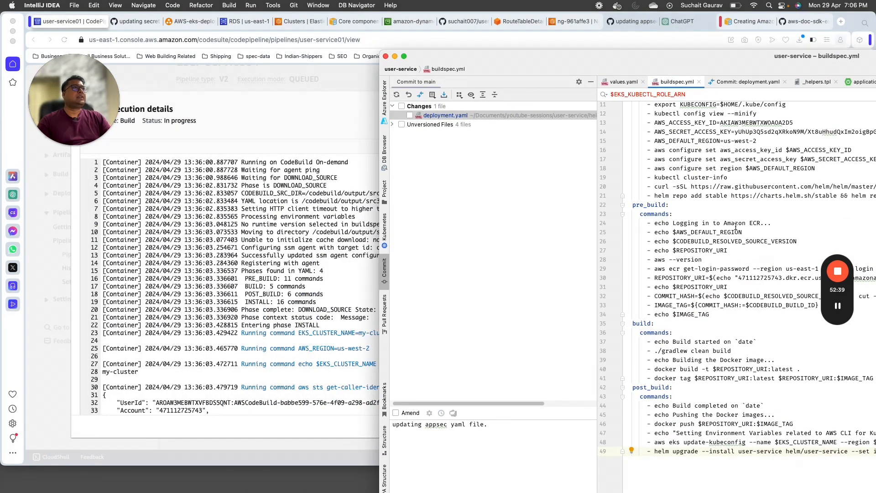
pyautogui.scroll(5, 731, 191)
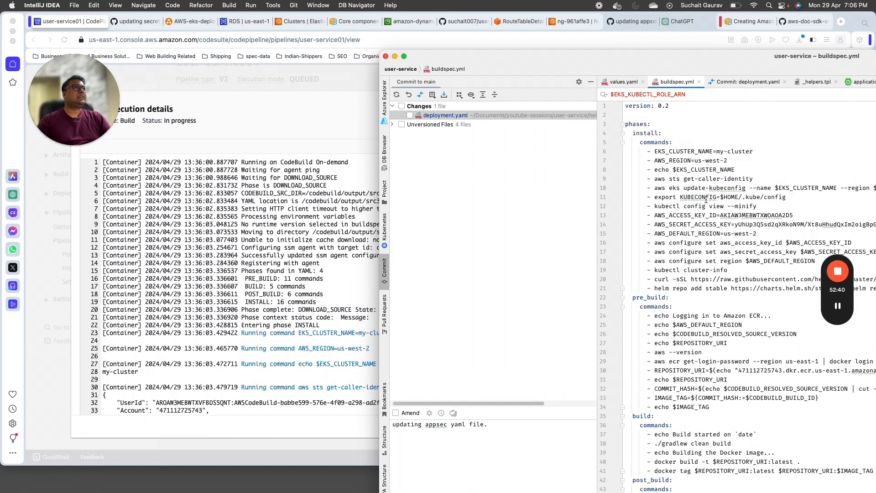
pyautogui.doubleClick(709, 171)
pyautogui.click(726, 297)
pyautogui.click(231, 326)
pyautogui.scroll(-1, 359, 347)
pyautogui.scroll(-15, 358, 347)
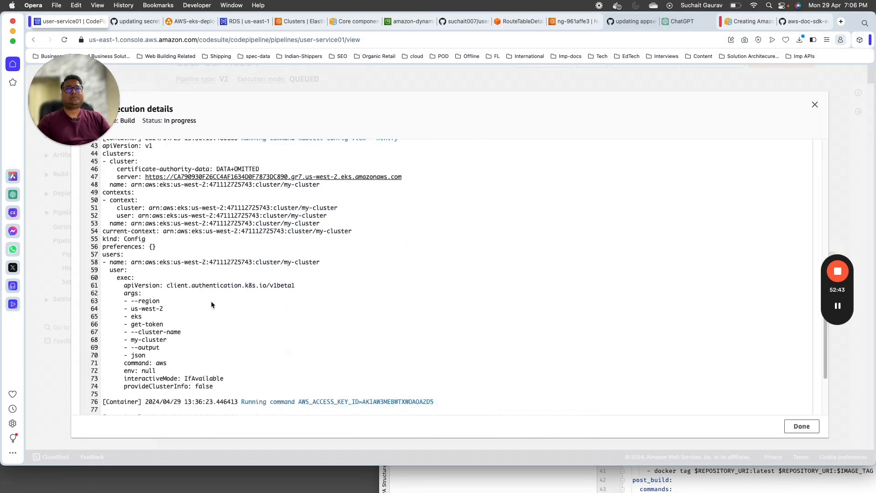
# Step: Point out the access key, region configuration and ./gradlew clean build lines in the log
pyautogui.moveTo(289, 301); pyautogui.dragTo(406, 300)
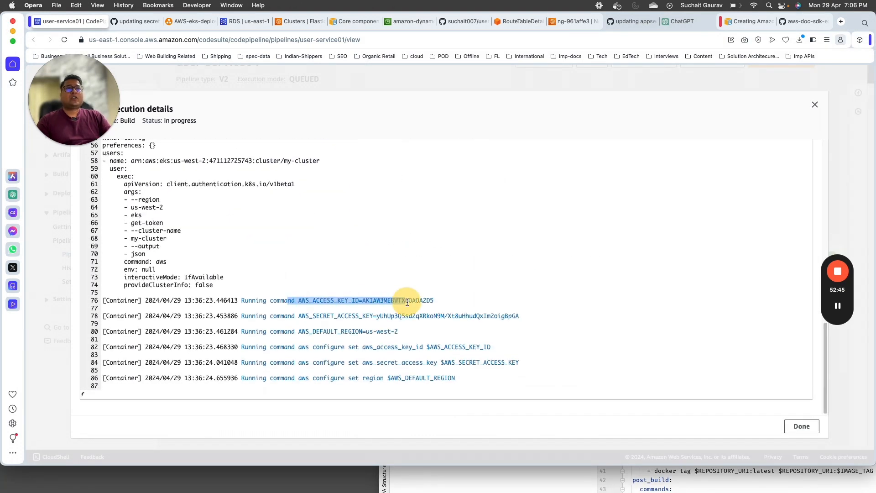
pyautogui.moveTo(300, 378); pyautogui.dragTo(447, 374)
pyautogui.scroll(-1, 519, 351)
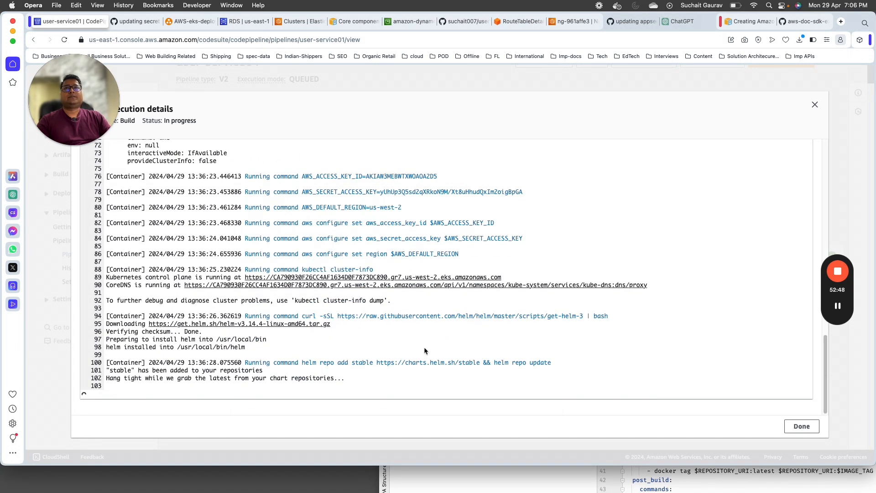
pyautogui.moveTo(76, 97); pyautogui.dragTo(751, 121)
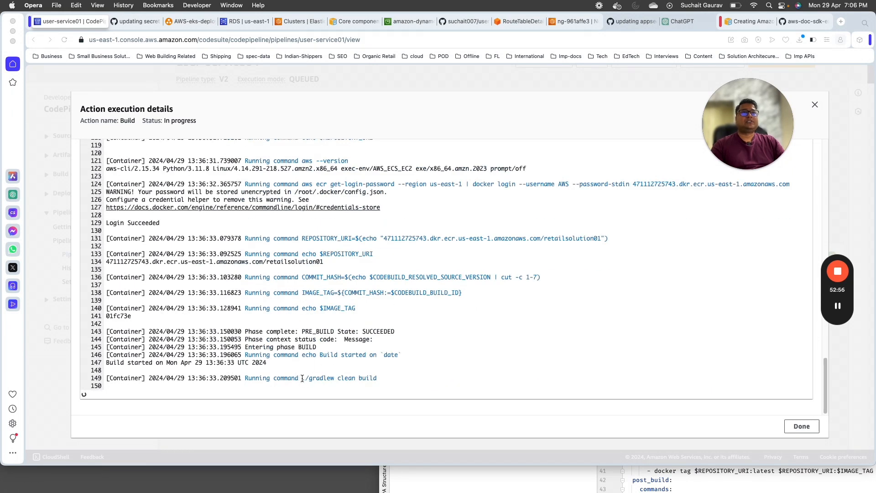
pyautogui.moveTo(302, 378); pyautogui.dragTo(376, 378)
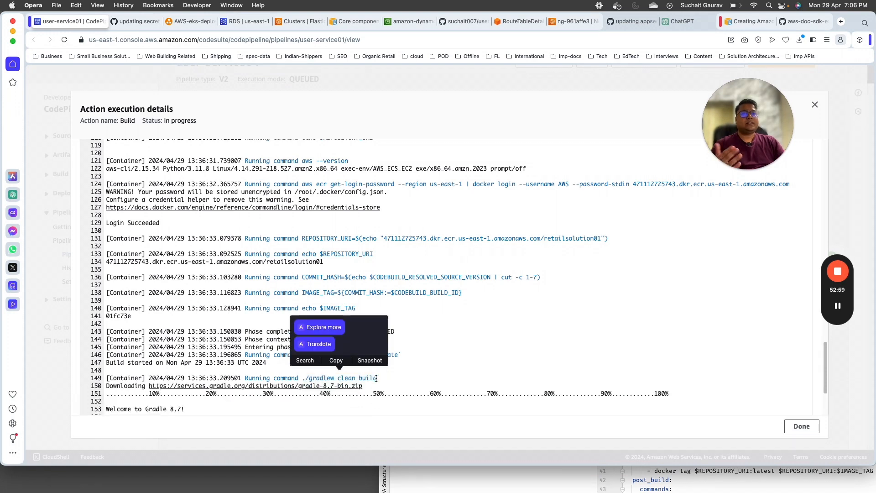
pyautogui.click(538, 240)
pyautogui.scroll(-3, 309, 312)
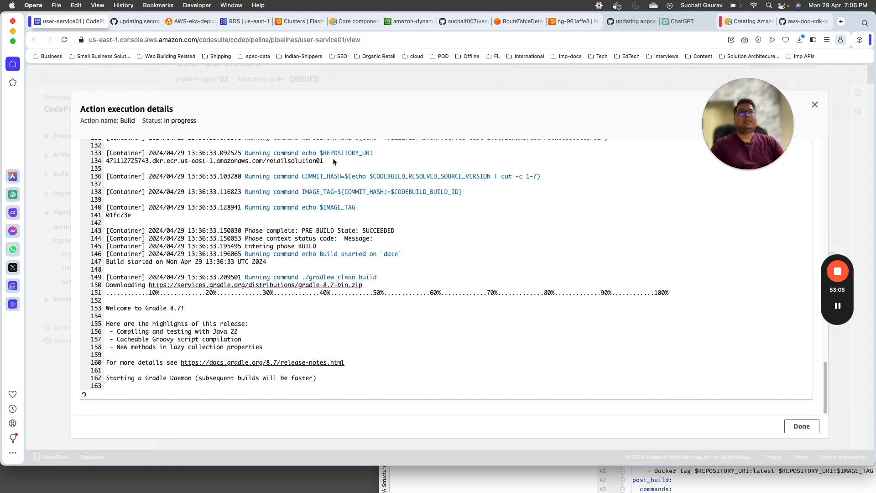
# Step: Highlight the REPOSITORY_URI output and the PRE_BUILD completion and BUILD phase lines
pyautogui.moveTo(146, 169); pyautogui.dragTo(97, 165)
pyautogui.moveTo(323, 153); pyautogui.dragTo(374, 160)
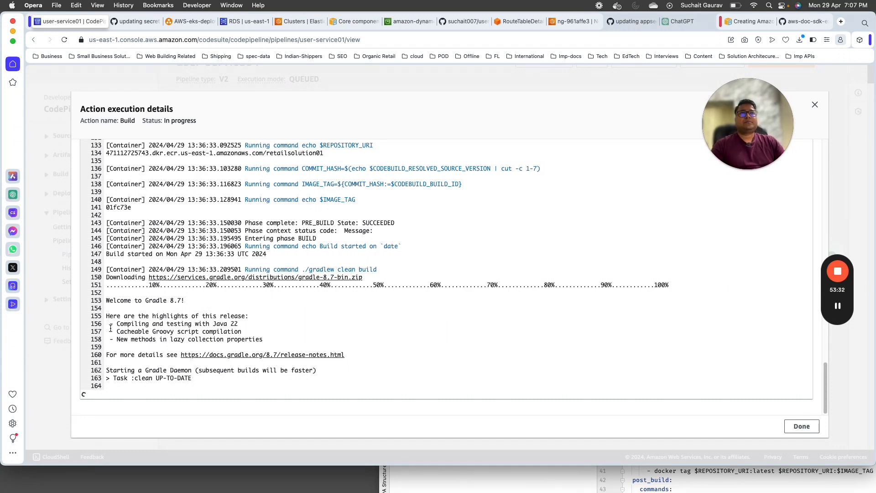
pyautogui.moveTo(314, 236); pyautogui.dragTo(104, 238)
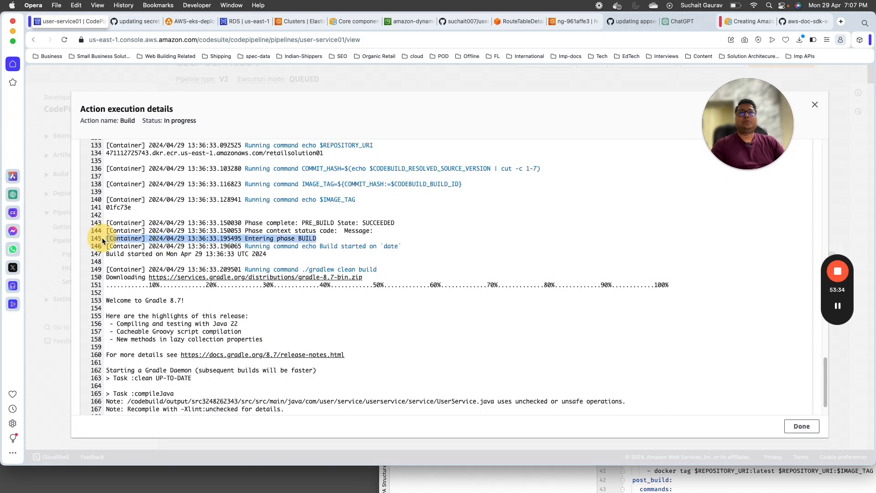
pyautogui.scroll(5, 402, 323)
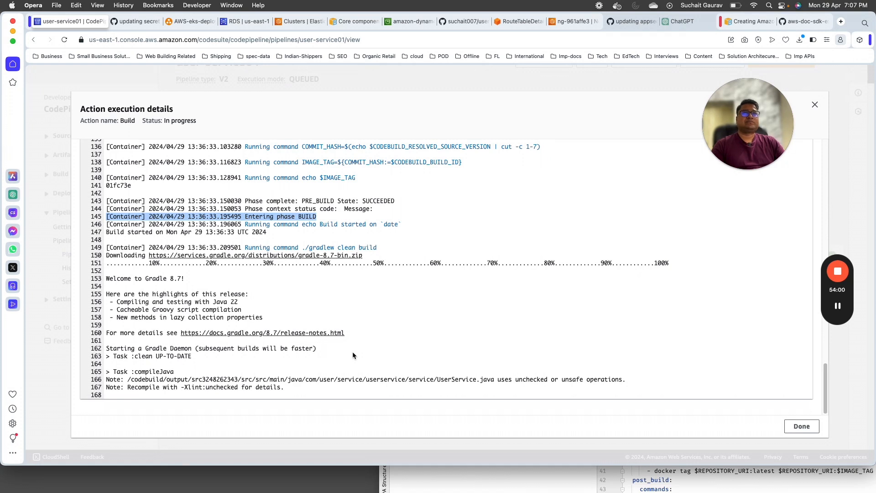
pyautogui.scroll(20, 352, 351)
pyautogui.scroll(-5, 358, 302)
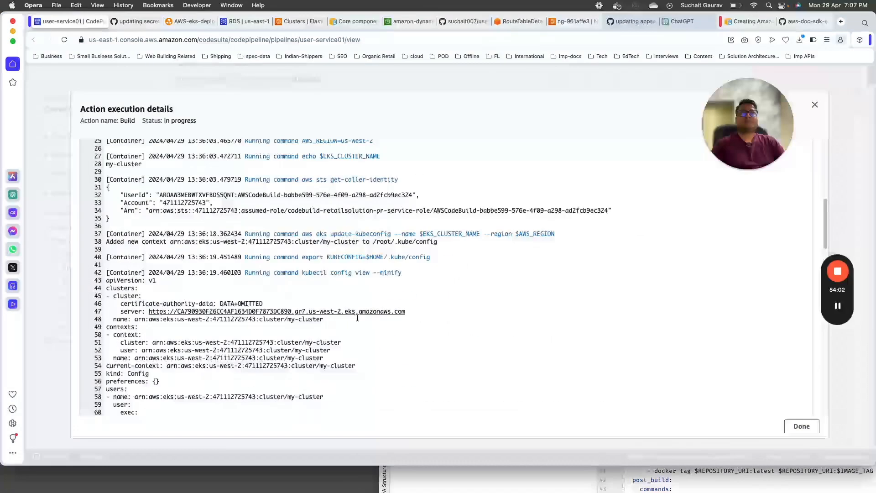
pyautogui.scroll(-20, 357, 318)
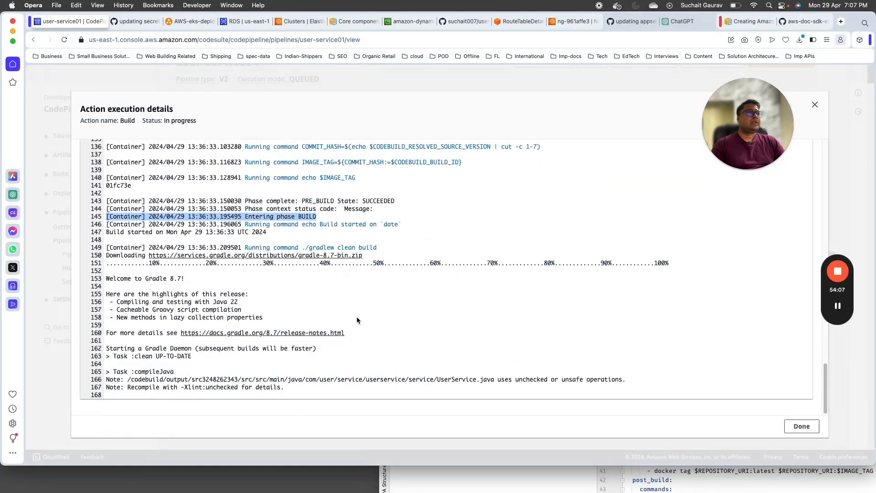
pyautogui.moveTo(107, 201); pyautogui.dragTo(354, 231)
pyautogui.click(291, 249)
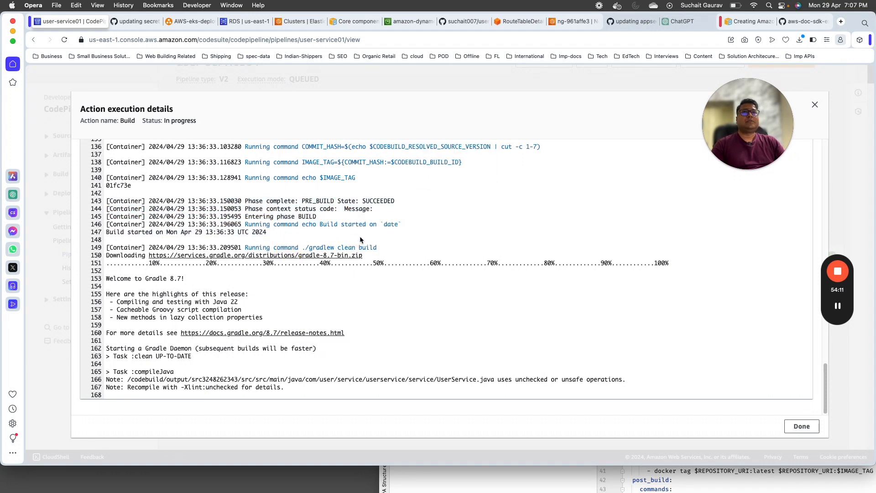
# Step: Check the user-service01 repository and its 'updating appsec yaml file' commit in GitHub, then return to the build log
pyautogui.click(137, 21)
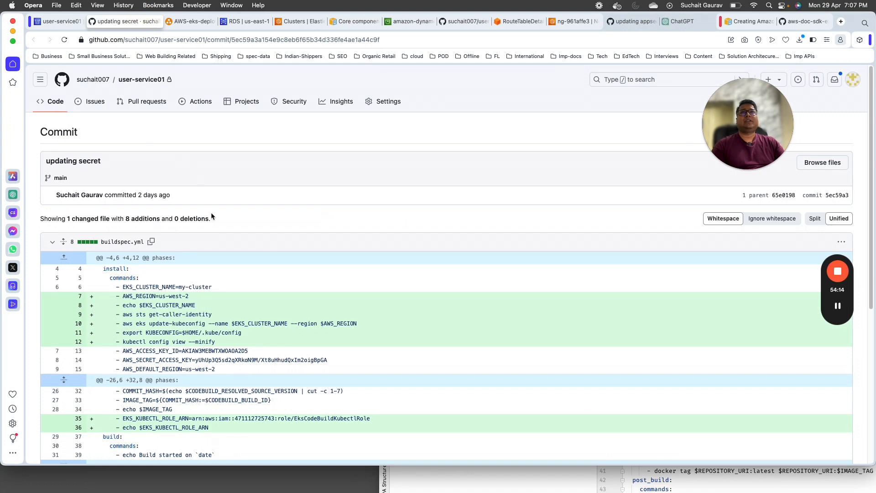
pyautogui.click(168, 79)
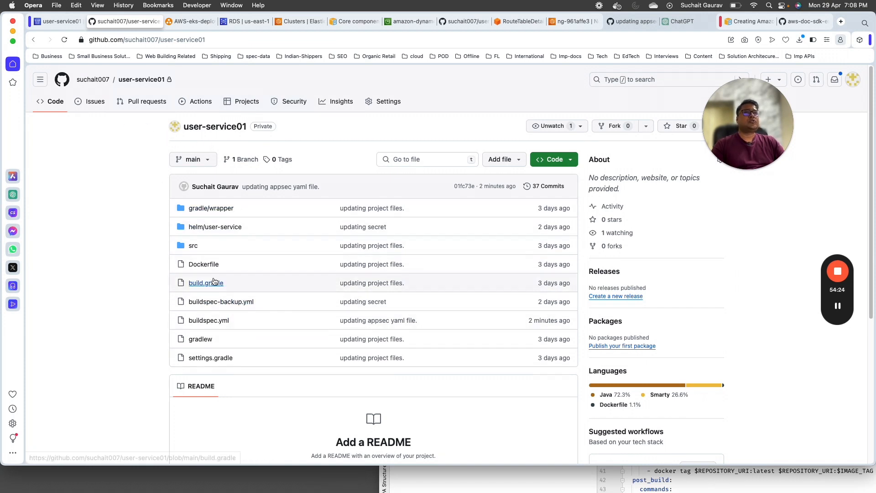
pyautogui.click(69, 21)
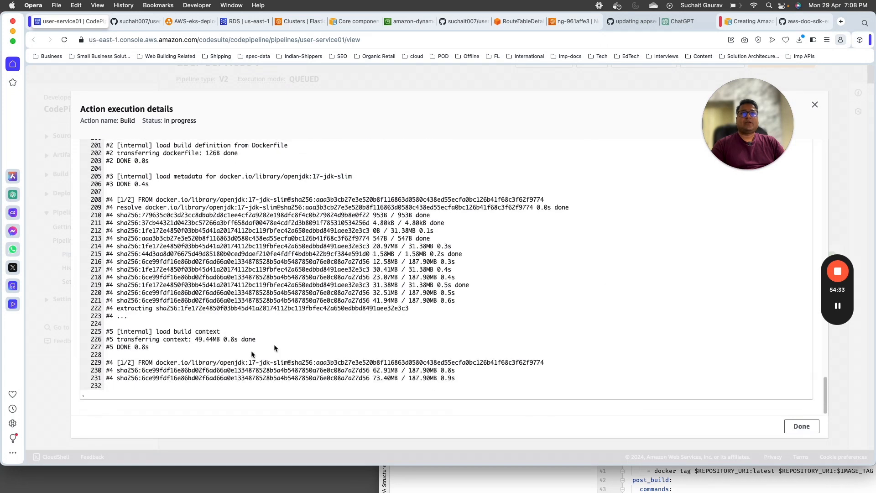
# Step: In the Build log, highlight the Gradle deprecation warning and the BUILD SUCCESSFUL in 1m 38s result
pyautogui.scroll(5, 343, 193)
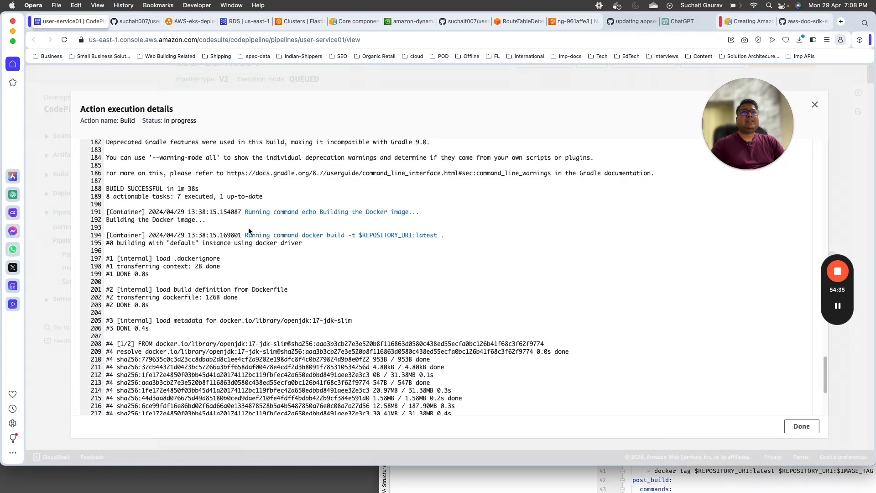
pyautogui.scroll(1, 164, 214)
pyautogui.moveTo(147, 171); pyautogui.dragTo(303, 173)
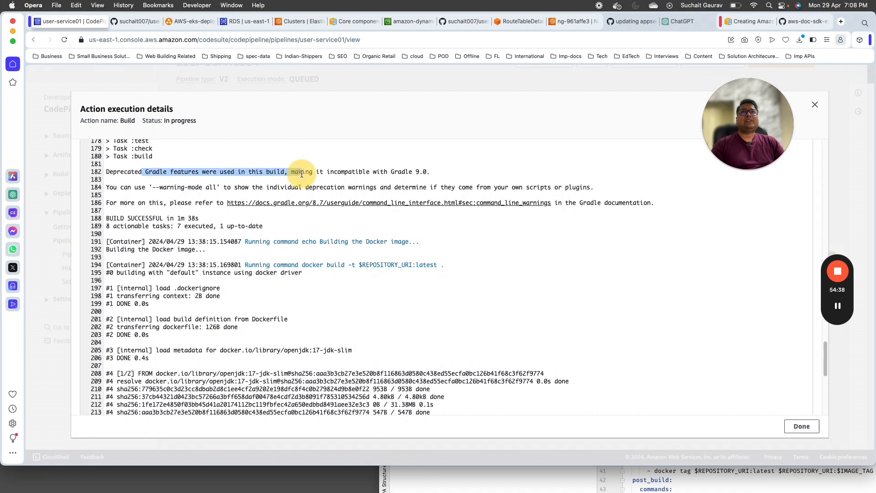
pyautogui.moveTo(122, 218); pyautogui.dragTo(187, 218)
# Step: Scroll down through the Docker build and Helm output of the Build log, selecting lines to review
pyautogui.scroll(-1, 164, 357)
pyautogui.scroll(-1, 164, 357)
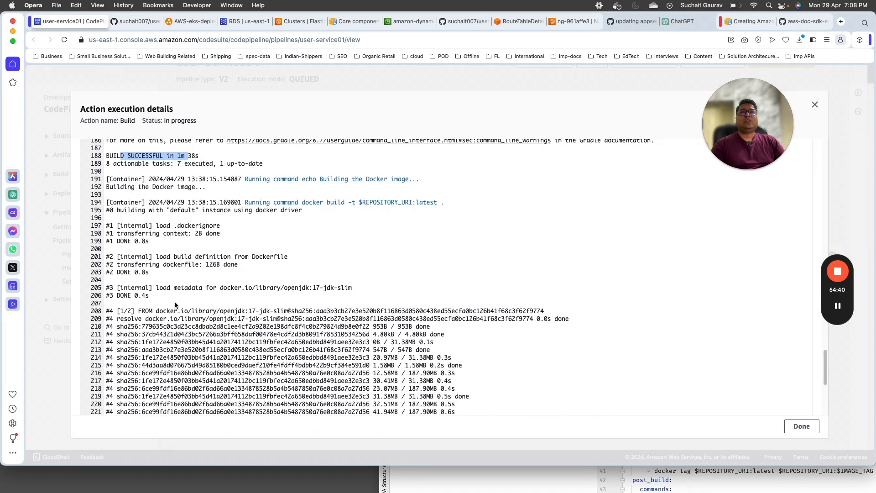
pyautogui.moveTo(177, 306); pyautogui.dragTo(380, 366)
pyautogui.scroll(-6, 368, 383)
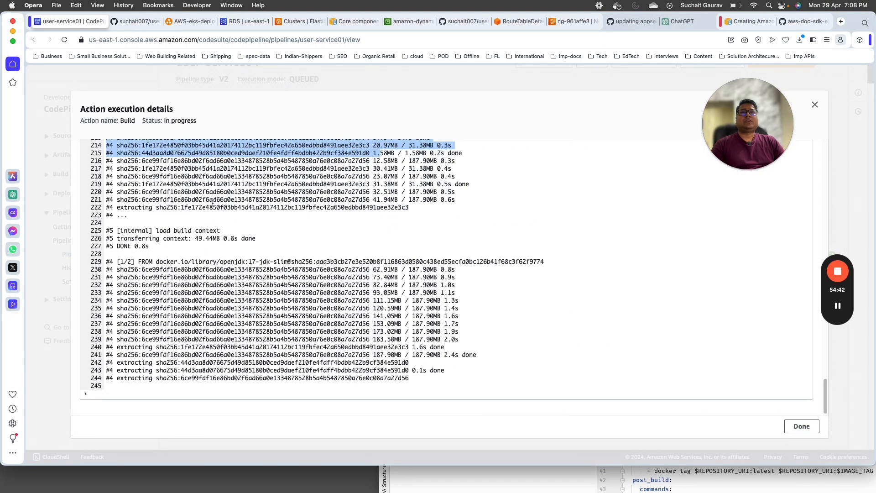
pyautogui.moveTo(251, 195); pyautogui.dragTo(301, 364)
pyautogui.scroll(-4, 223, 354)
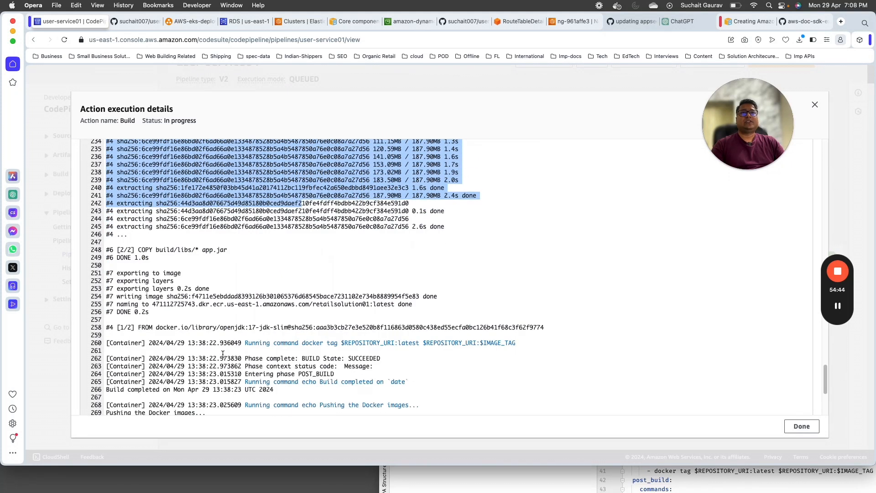
pyautogui.scroll(-1, 223, 354)
pyautogui.moveTo(157, 245); pyautogui.dragTo(226, 245)
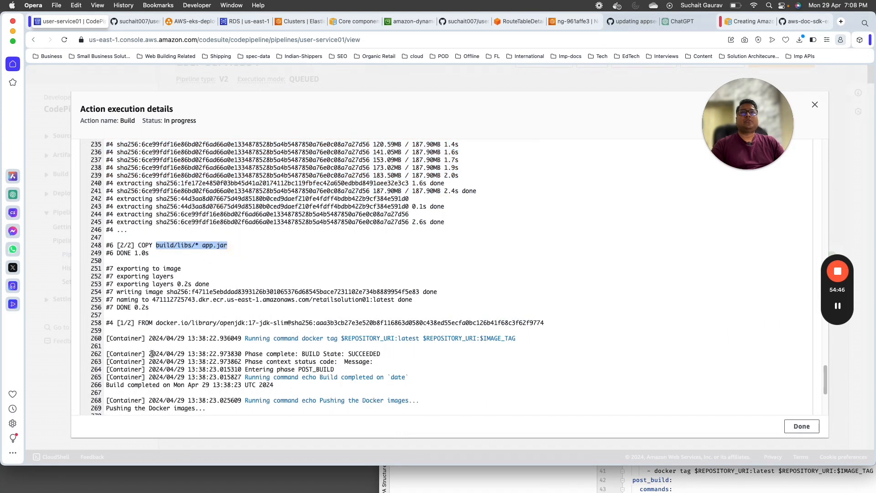
pyautogui.scroll(-3, 291, 212)
pyautogui.scroll(-2, 292, 211)
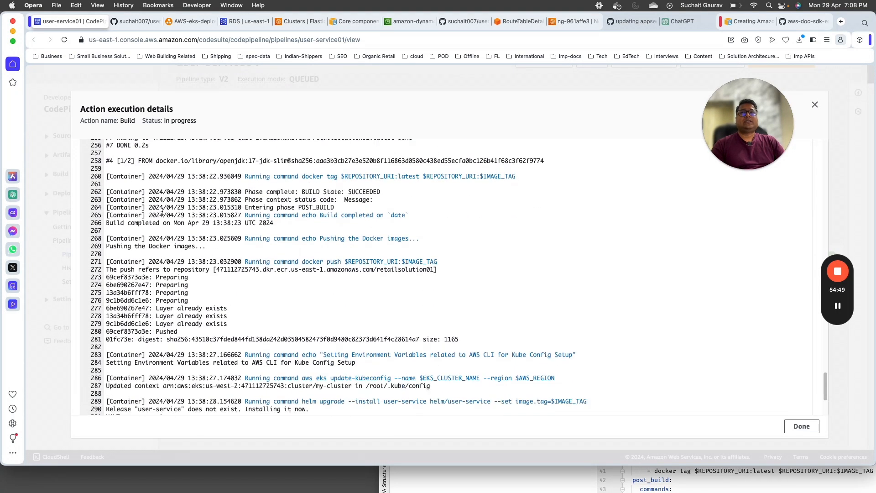
pyautogui.moveTo(106, 218); pyautogui.dragTo(228, 327)
pyautogui.scroll(-2, 134, 383)
pyautogui.scroll(-1, 137, 347)
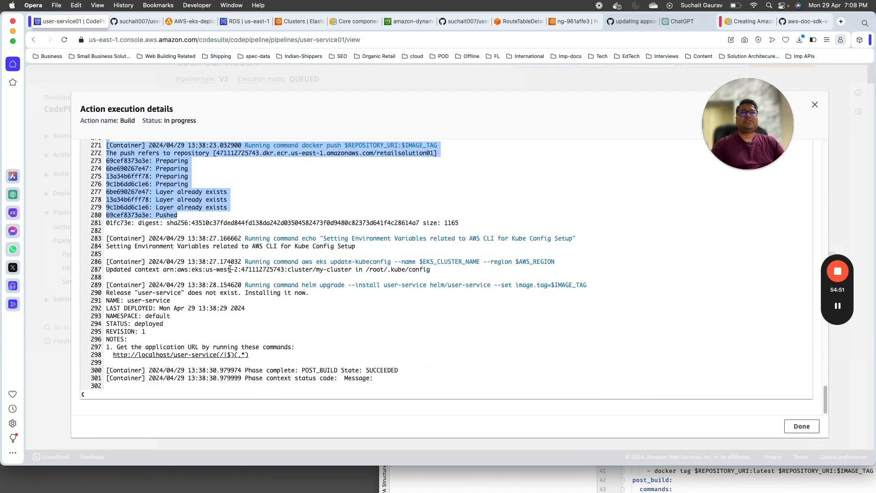
pyautogui.scroll(5, 216, 315)
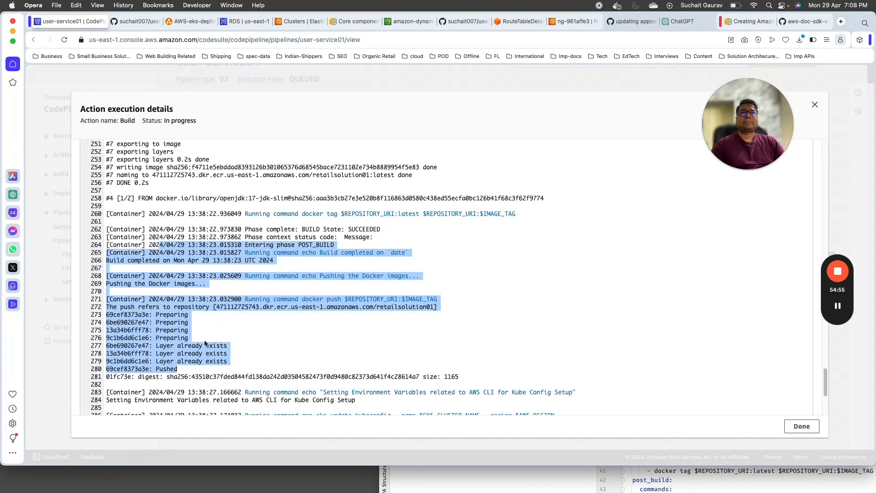
pyautogui.click(224, 365)
# Step: Select the docker push line to retailsolution01, then move on to the RDS database page
pyautogui.scroll(-5, 229, 363)
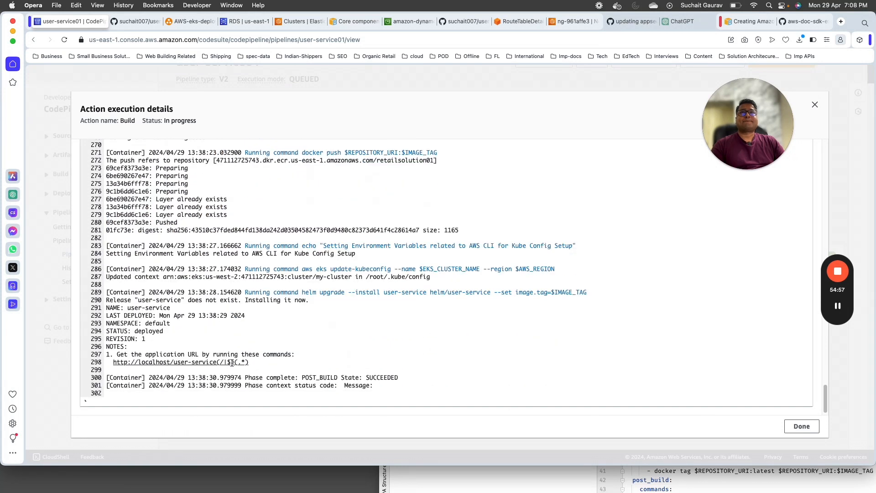
pyautogui.scroll(3, 145, 301)
pyautogui.moveTo(207, 246); pyautogui.dragTo(349, 248)
pyautogui.moveTo(445, 249)
pyautogui.mouseDown()
pyautogui.moveTo(202, 237)
pyautogui.moveTo(307, 255)
pyautogui.moveTo(437, 255)
pyautogui.mouseUp()
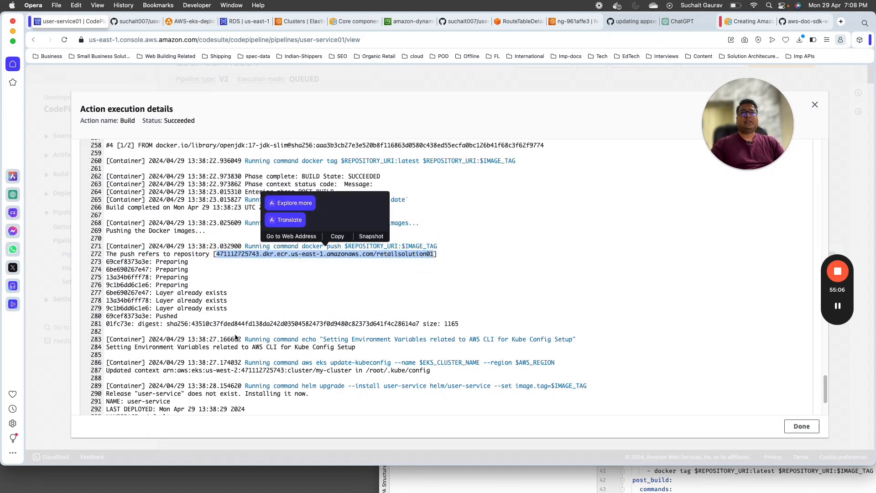
pyautogui.scroll(1, 200, 302)
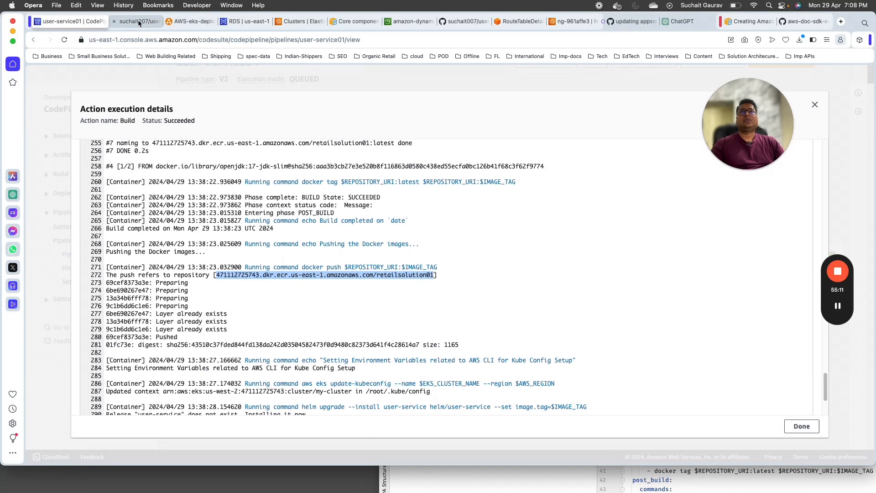
pyautogui.click(303, 21)
pyautogui.click(237, 21)
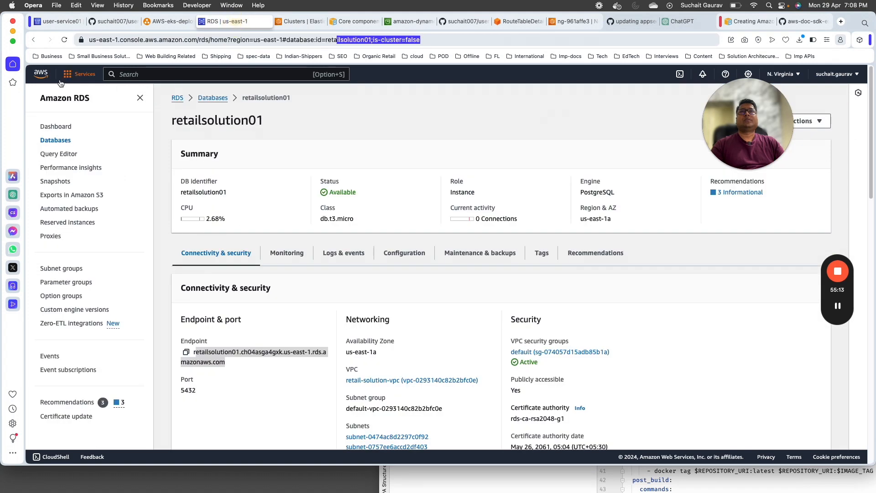
# Step: Search 'ecr' from Console Home and open the retailsolution01 repository in Elastic Container Registry
pyautogui.click(42, 74)
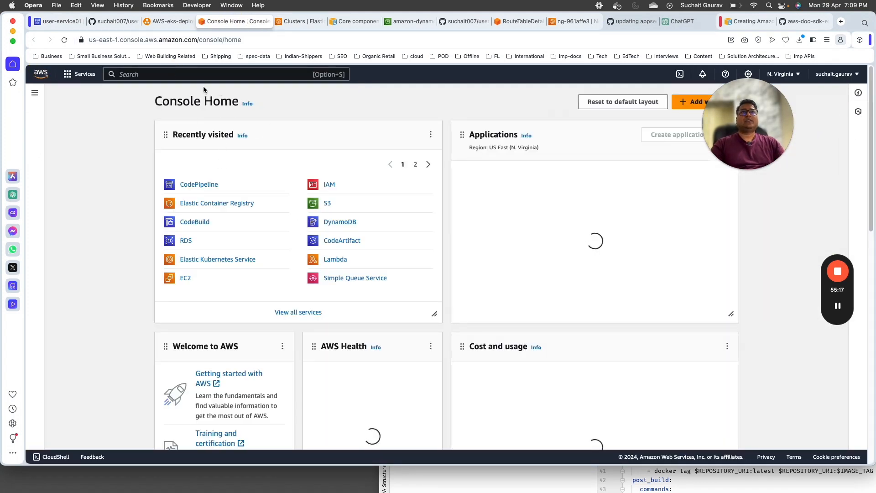
pyautogui.click(205, 74)
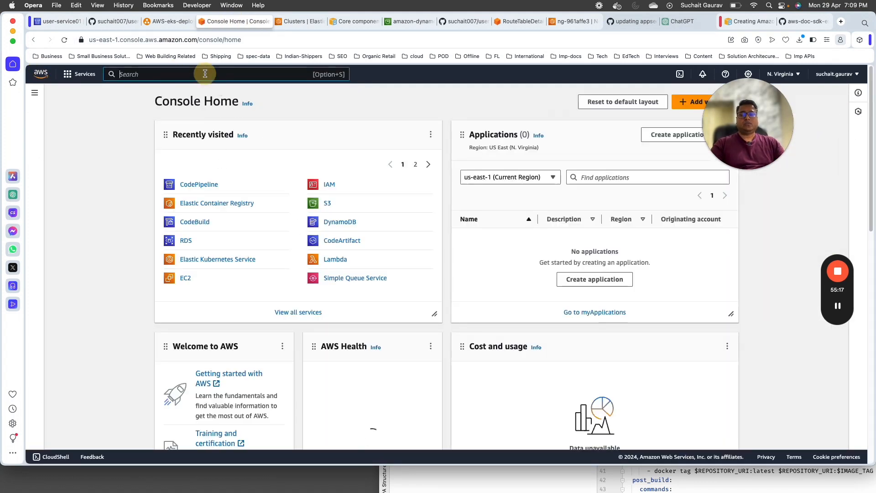
pyautogui.write('ecr')
pyautogui.click(258, 145)
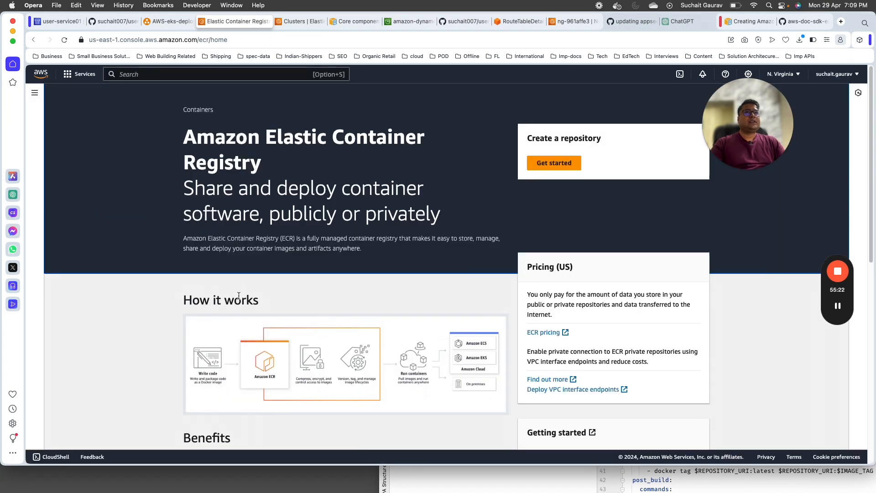
pyautogui.scroll(-5, 238, 295)
pyautogui.click(235, 261)
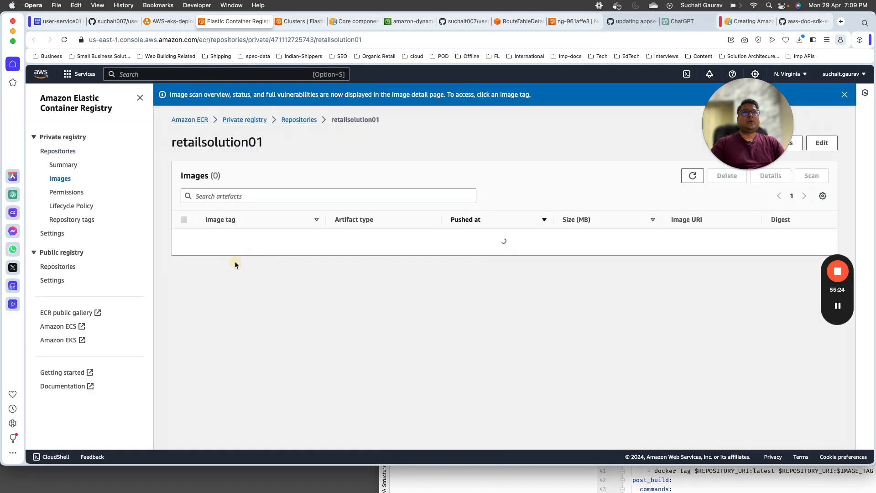
# Step: Open the newest image's detail page and select its tag 01fc73e
pyautogui.moveTo(353, 240); pyautogui.dragTo(778, 242)
pyautogui.click(225, 247)
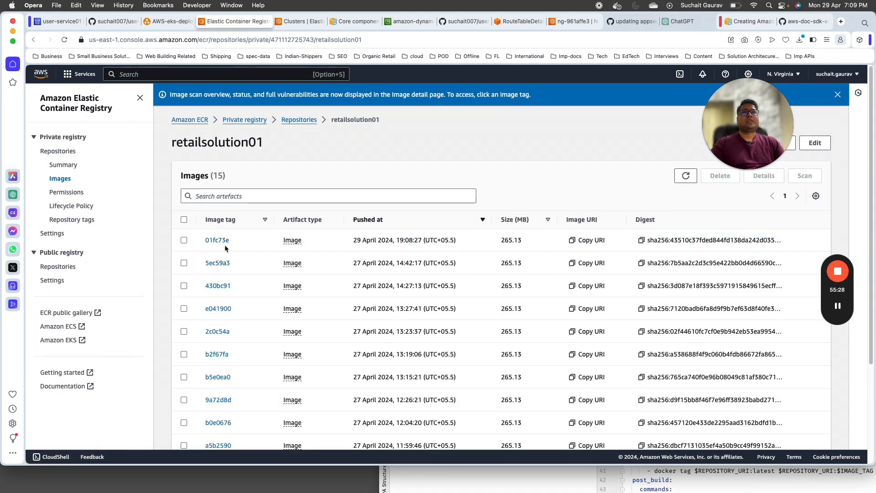
pyautogui.click(217, 241)
pyautogui.scroll(-1, 299, 372)
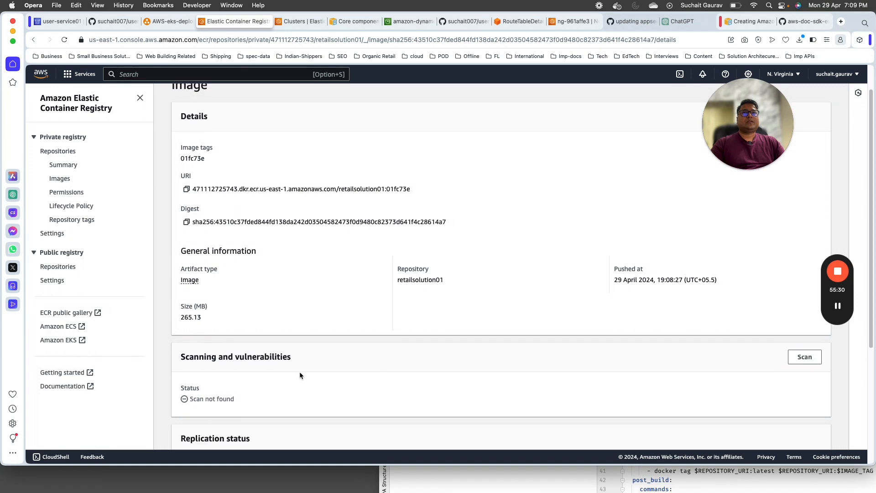
pyautogui.scroll(-3, 299, 371)
pyautogui.scroll(5, 246, 399)
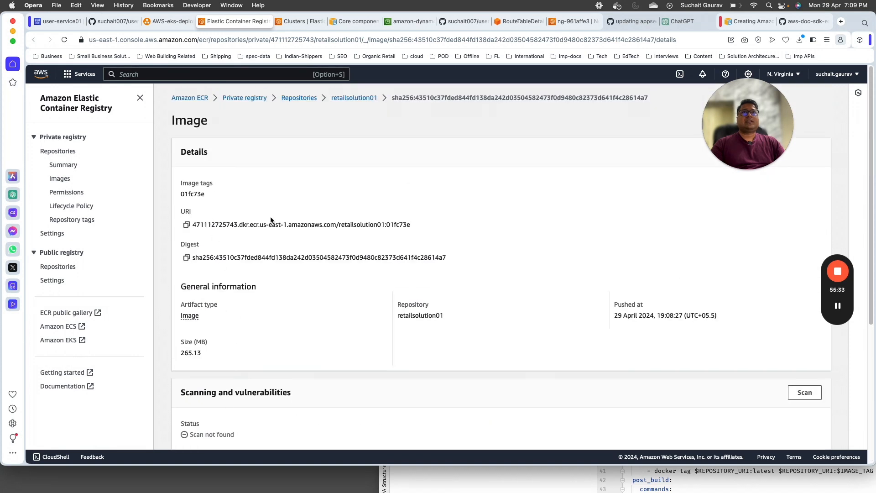
pyautogui.doubleClick(198, 194)
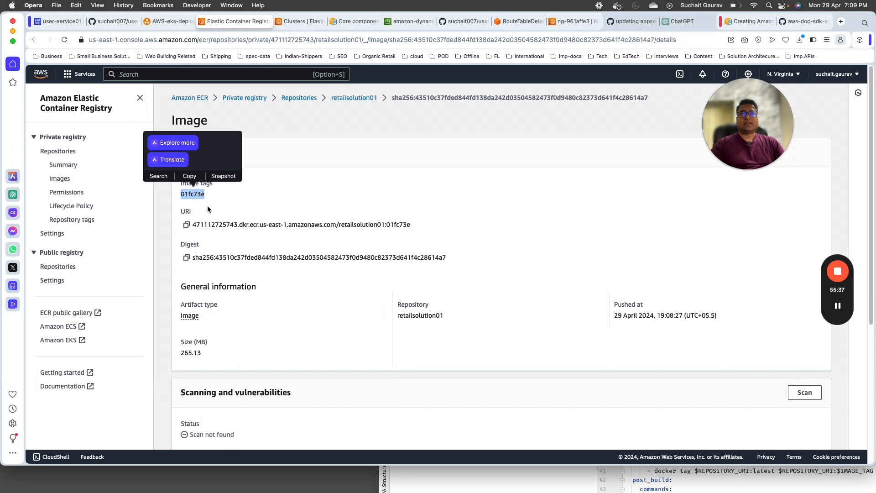
pyautogui.click(123, 21)
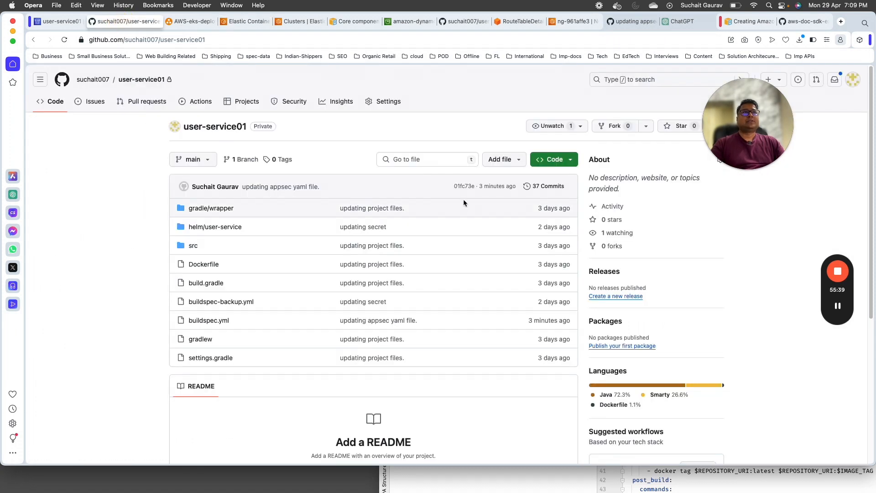
# Step: Open GitHub commit 01fc73e, select its hash, and return to the CodePipeline build log
pyautogui.click(464, 186)
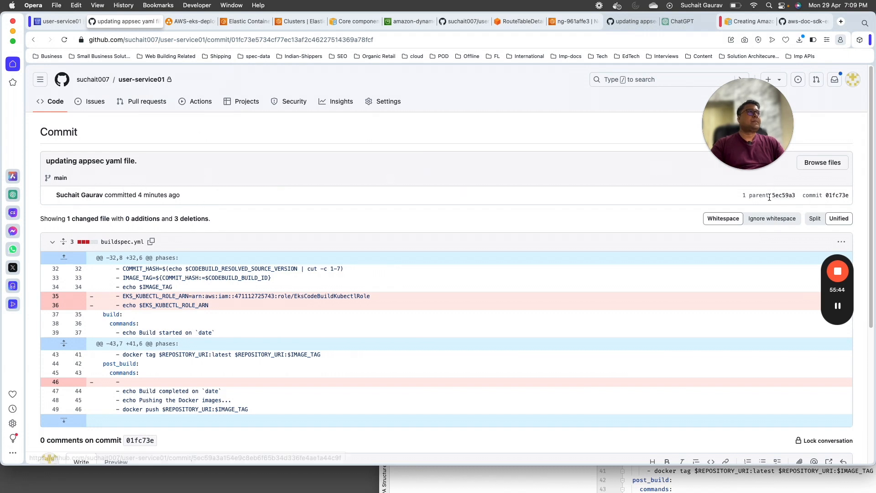
pyautogui.doubleClick(831, 196)
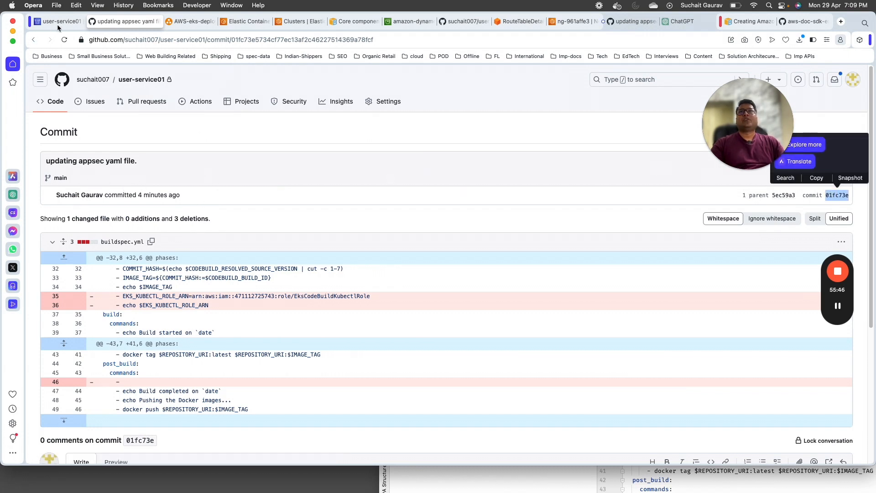
pyautogui.click(59, 21)
pyautogui.scroll(-5, 162, 224)
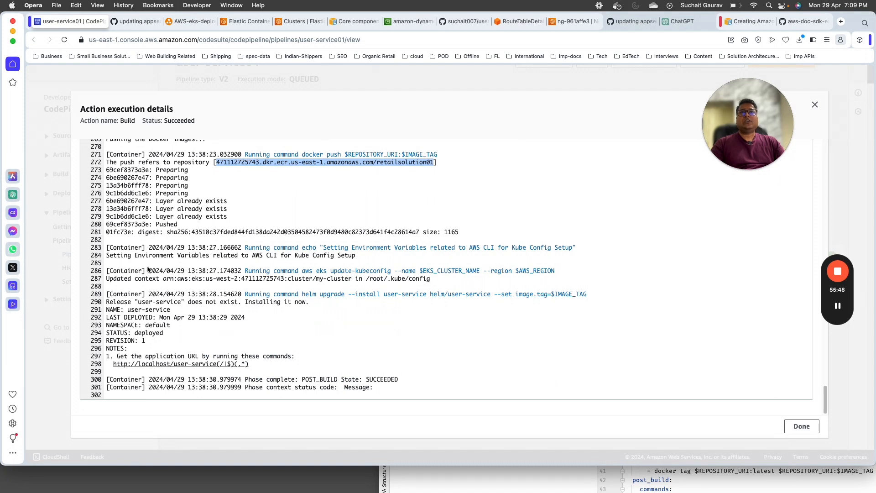
# Step: Select the Helm release install output, then close the execution details to see Source and Build Succeeded
pyautogui.moveTo(107, 301); pyautogui.dragTo(313, 307)
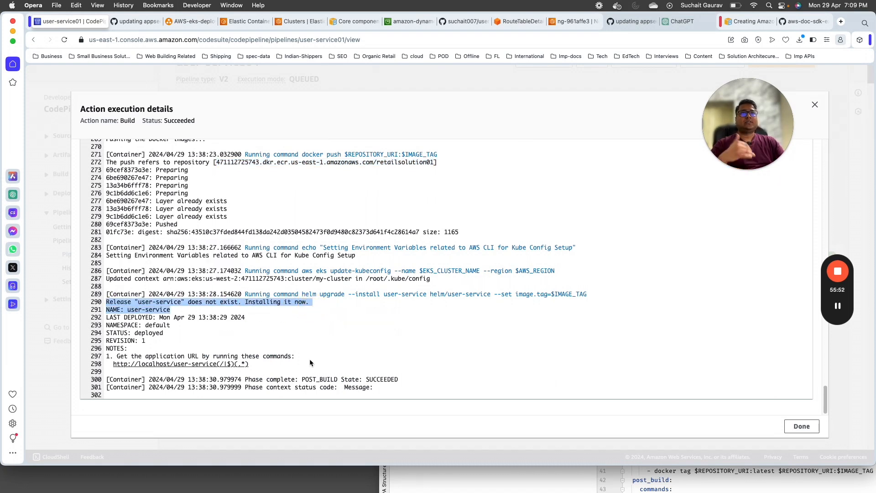
pyautogui.moveTo(106, 302); pyautogui.dragTo(217, 209)
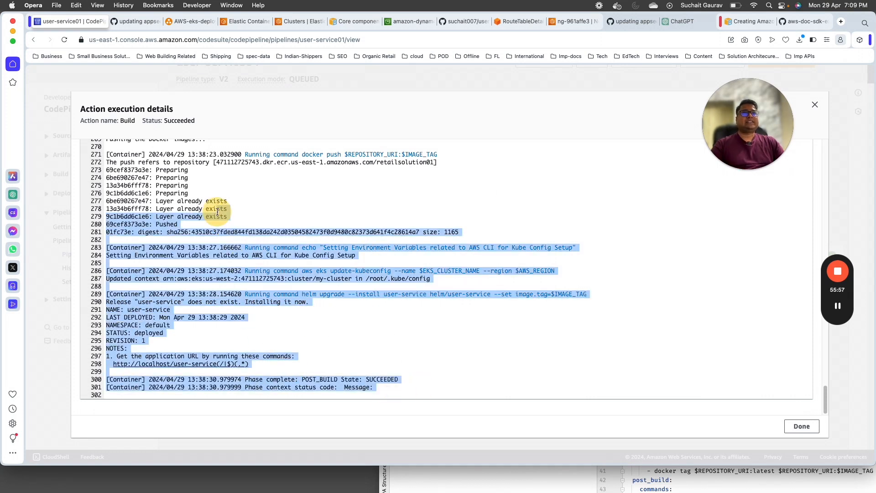
pyautogui.scroll(20, 217, 246)
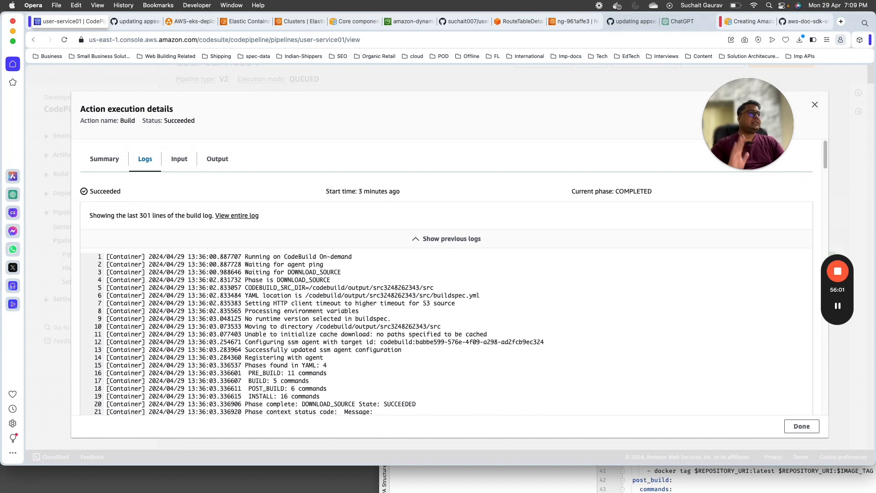
pyautogui.click(795, 425)
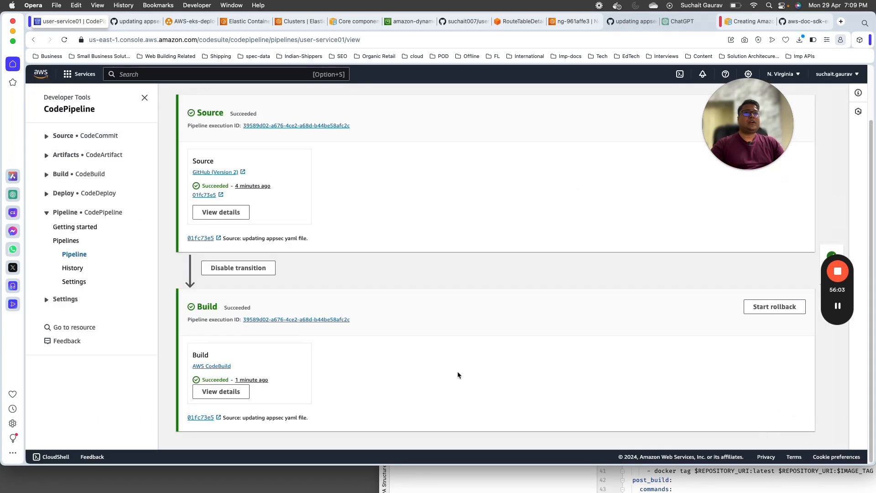
pyautogui.scroll(3, 341, 277)
pyautogui.scroll(-3, 445, 426)
# Step: Run helm list in Terminal and check user-service is deployed in the default namespace
pyautogui.press('super+Tab')
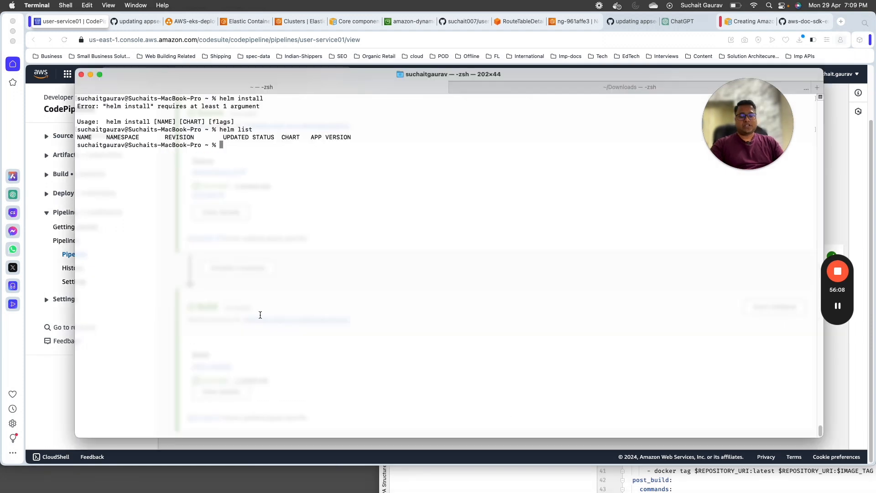
pyautogui.write('clear')
pyautogui.press('Return')
pyautogui.write('helm list')
pyautogui.press('Return')
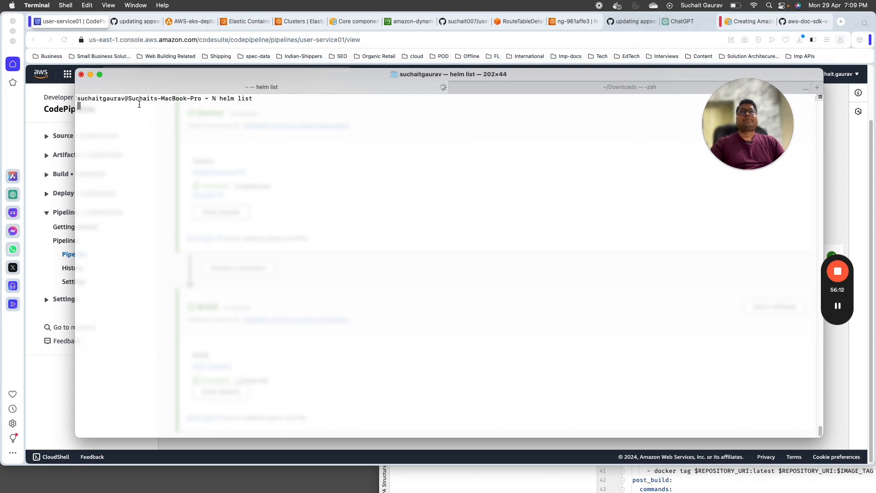
pyautogui.moveTo(76, 114); pyautogui.dragTo(112, 114)
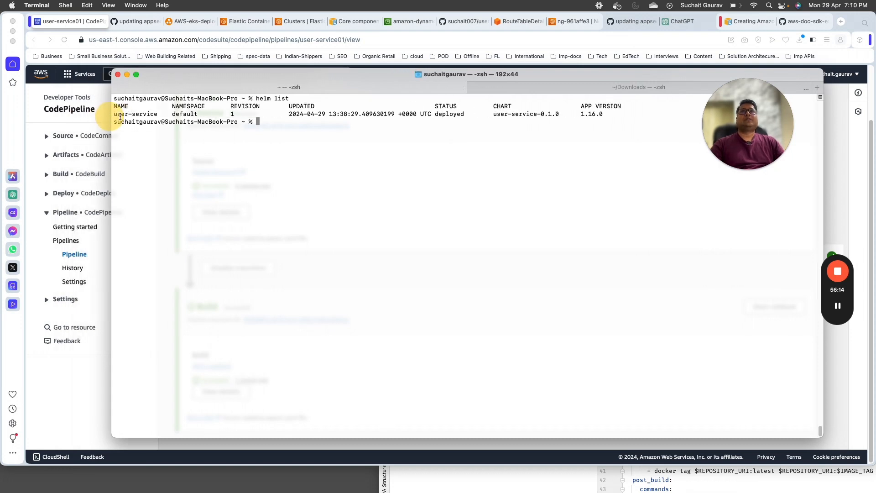
pyautogui.doubleClick(185, 114)
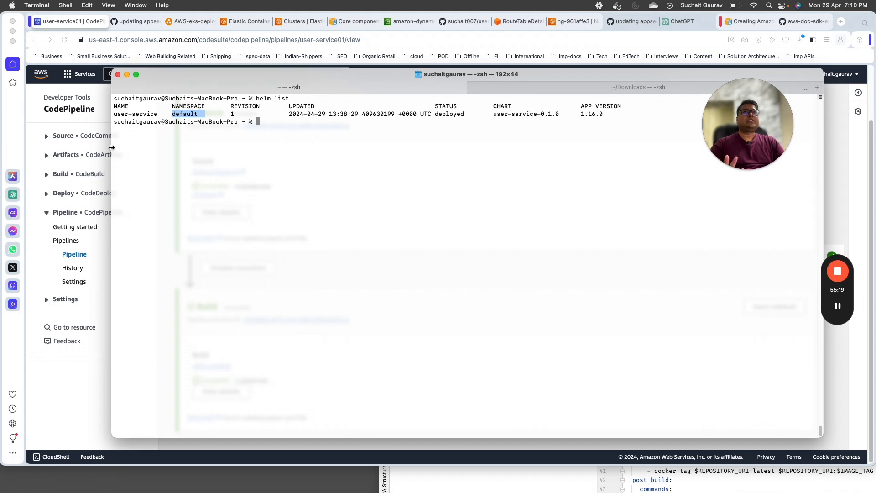
pyautogui.moveTo(112, 147); pyautogui.dragTo(79, 147)
pyautogui.click(235, 218)
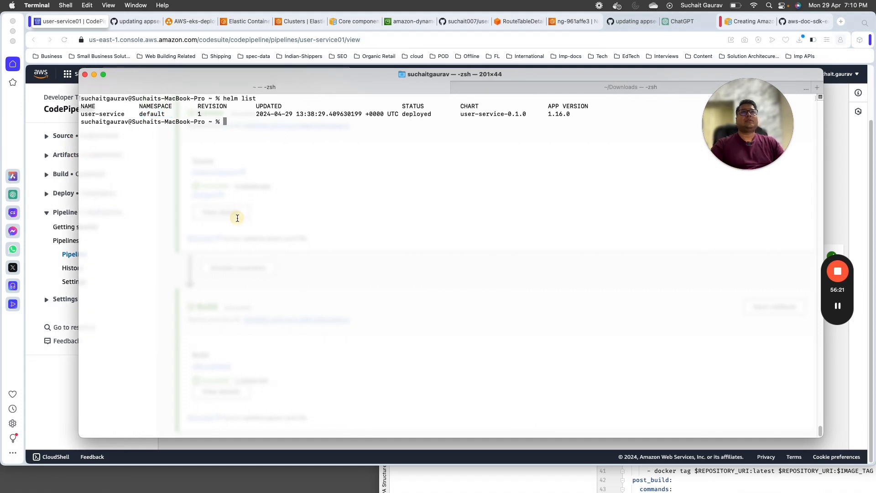
pyautogui.moveTo(404, 114); pyautogui.dragTo(479, 115)
pyautogui.click(248, 175)
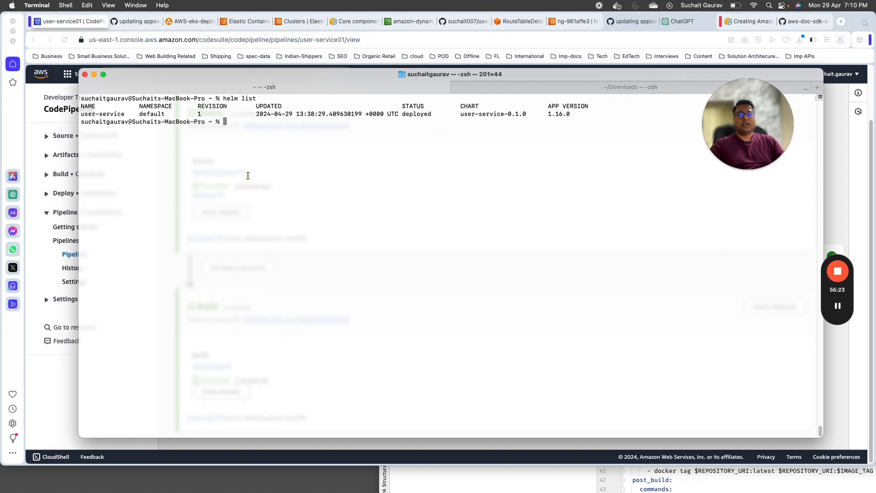
# Step: List the pods, copy the running pod's name, and follow its logs with kubectl logs -f
pyautogui.press('Return')
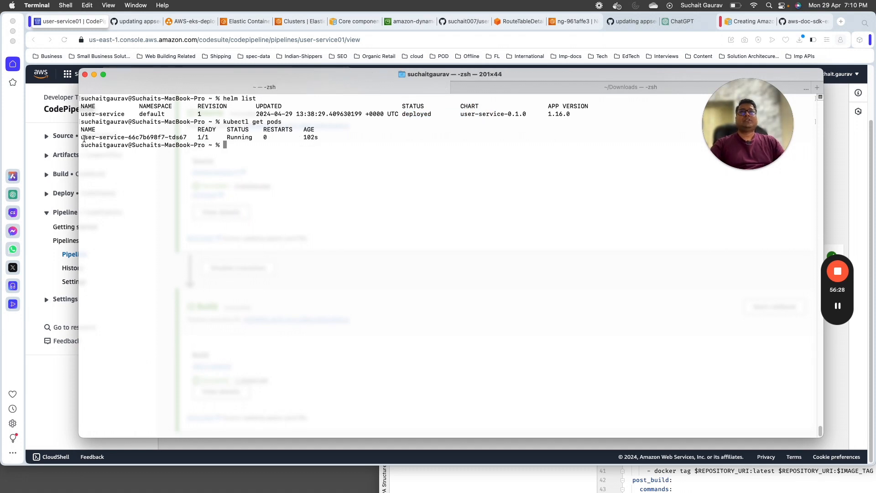
pyautogui.moveTo(81, 137); pyautogui.dragTo(189, 138)
pyautogui.press('super+c')
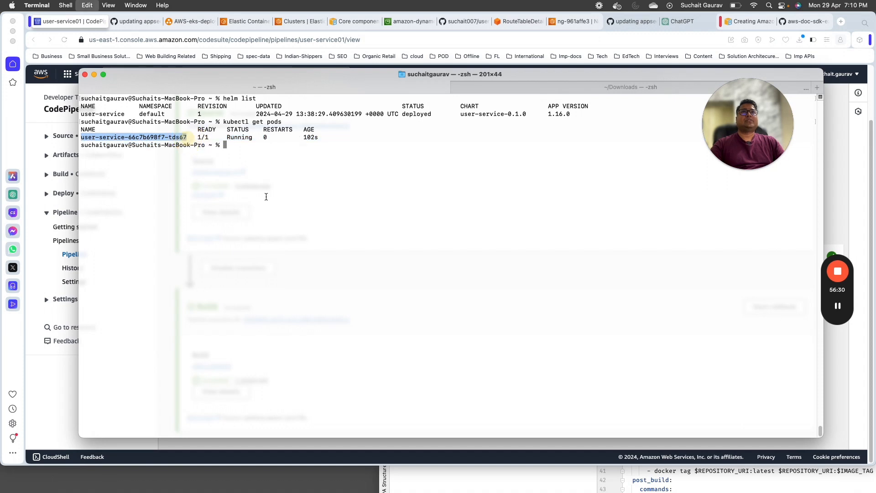
pyautogui.click(303, 203)
pyautogui.write('kubectl ')
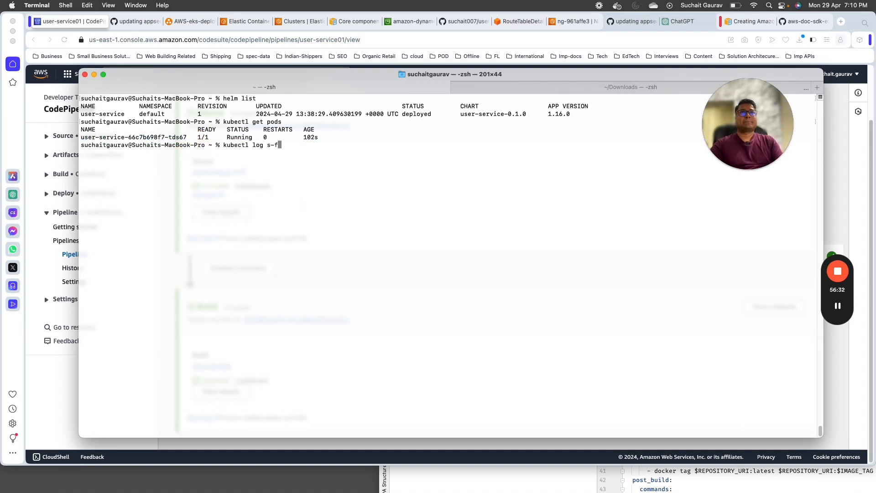
pyautogui.write('log s-f')
pyautogui.press('BackSpace')
pyautogui.press('BackSpace')
pyautogui.press('BackSpace')
pyautogui.press('BackSpace')
pyautogui.press('BackSpace')
pyautogui.write('s -f')
pyautogui.press('super+v')
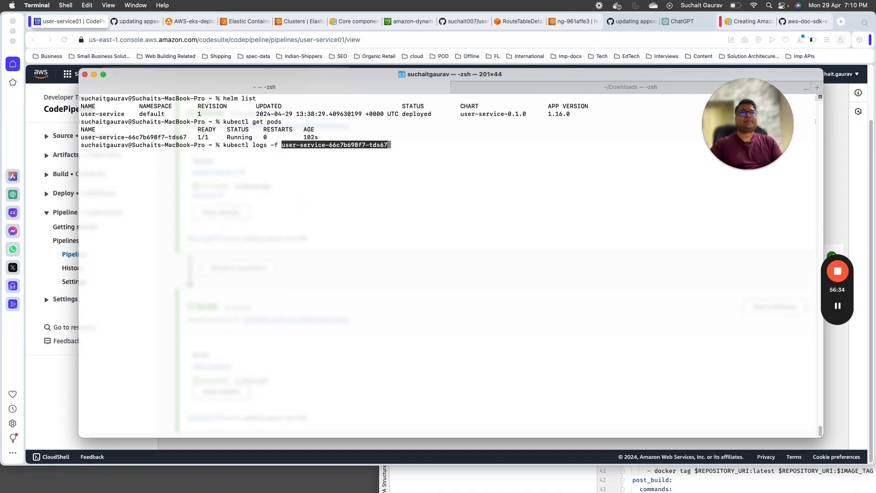
pyautogui.press('Return')
pyautogui.moveTo(273, 74); pyautogui.dragTo(246, 43)
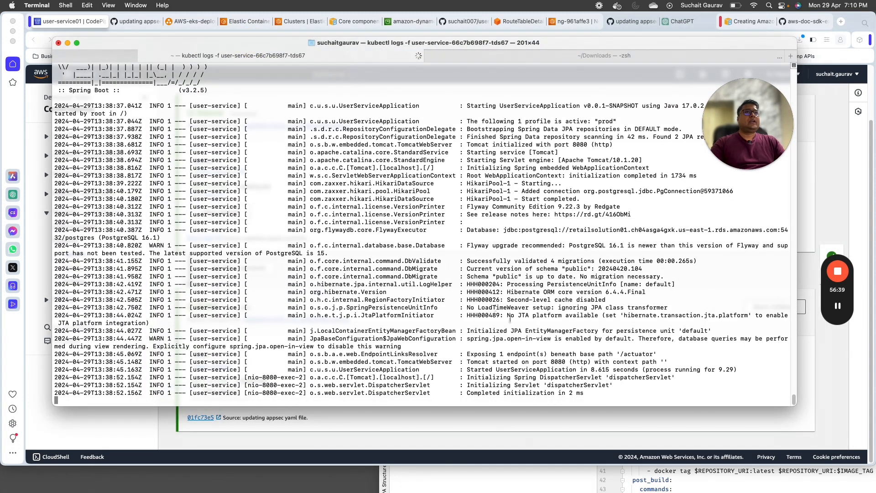
# Step: Highlight the Tomcat port 8080 and Flyway database lines in the pod log, then switch to the Downloads shell
pyautogui.tripleClick(556, 363)
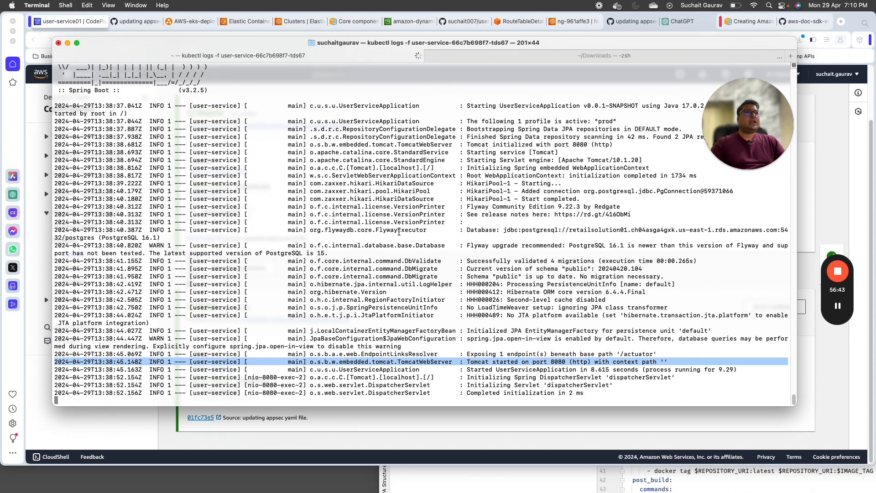
pyautogui.click(402, 234)
pyautogui.moveTo(469, 231); pyautogui.dragTo(788, 230)
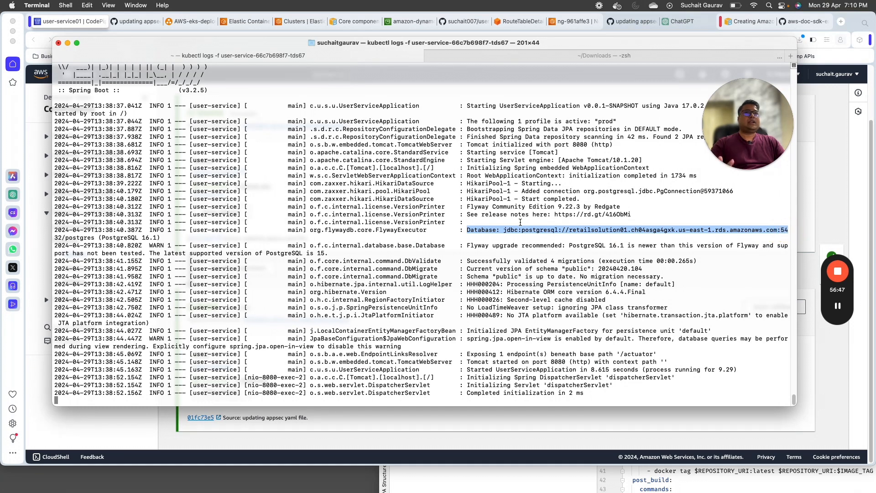
pyautogui.moveTo(160, 238); pyautogui.dragTo(59, 228)
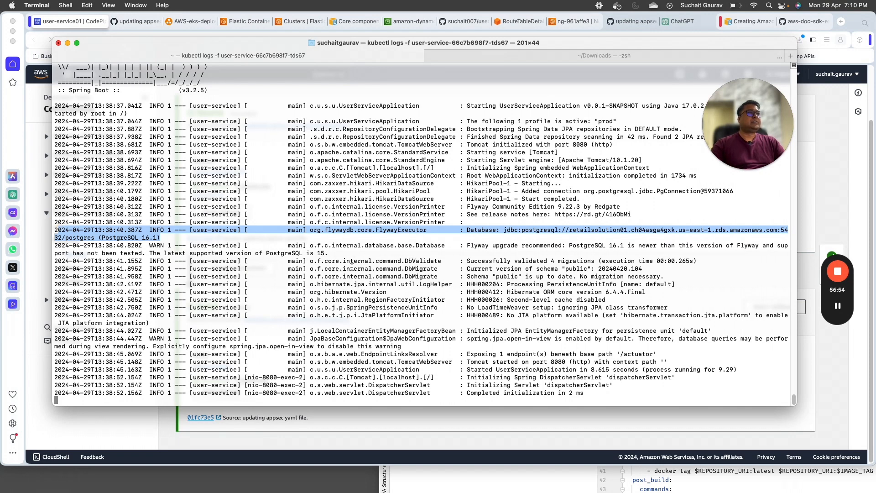
pyautogui.moveTo(169, 237); pyautogui.dragTo(54, 230)
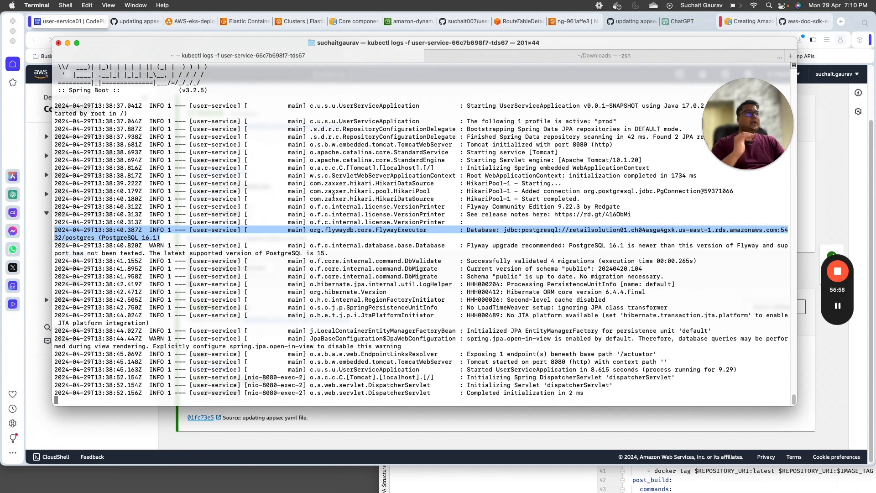
pyautogui.click(516, 59)
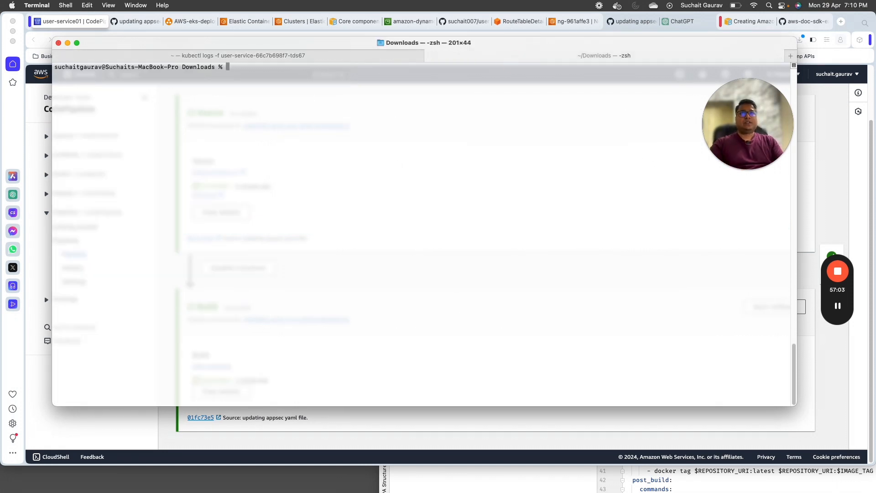
# Step: From the home directory, run kubectl port-forward svc/user-service 8080:8080
pyautogui.write('cd')
pyautogui.press('Return')
pyautogui.write('clear')
pyautogui.press('Return')
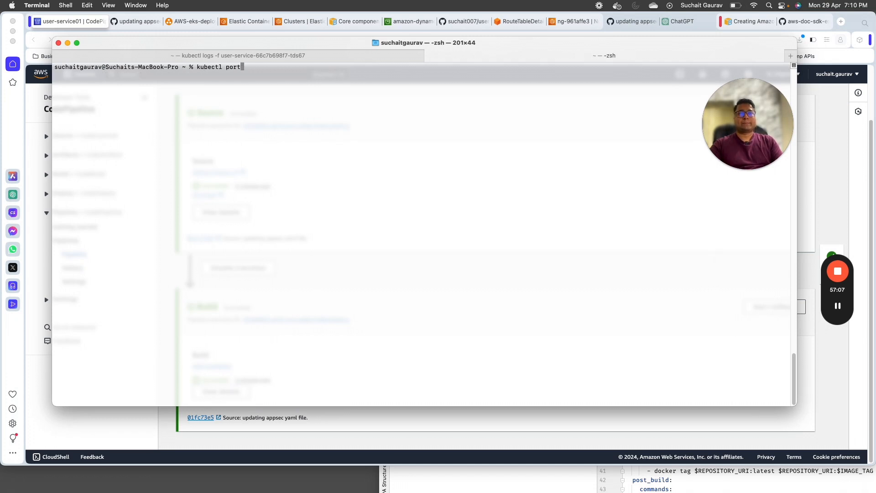
pyautogui.write('kubectl port-forward')
pyautogui.press('BackSpace')
pyautogui.press('BackSpace')
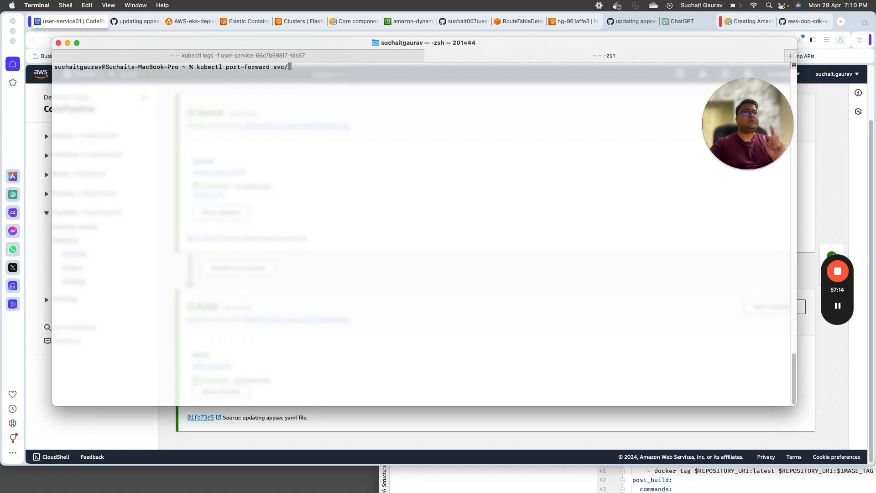
pyautogui.write('8080:')
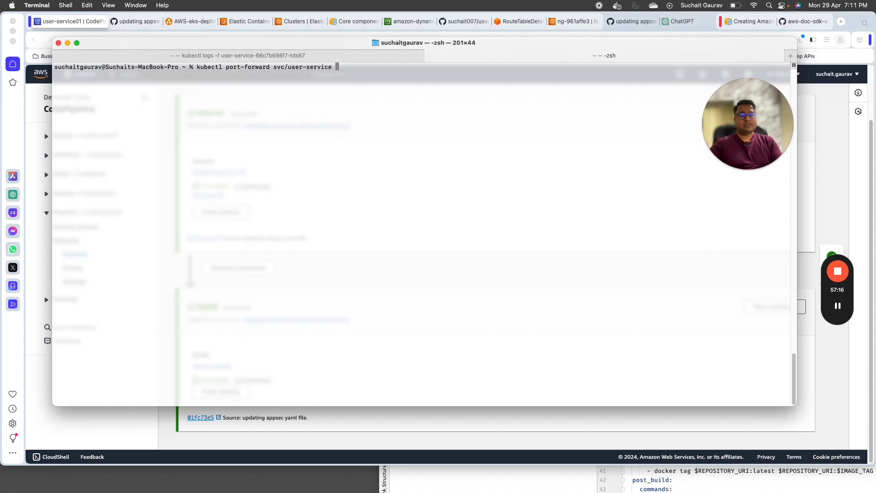
pyautogui.write('808')
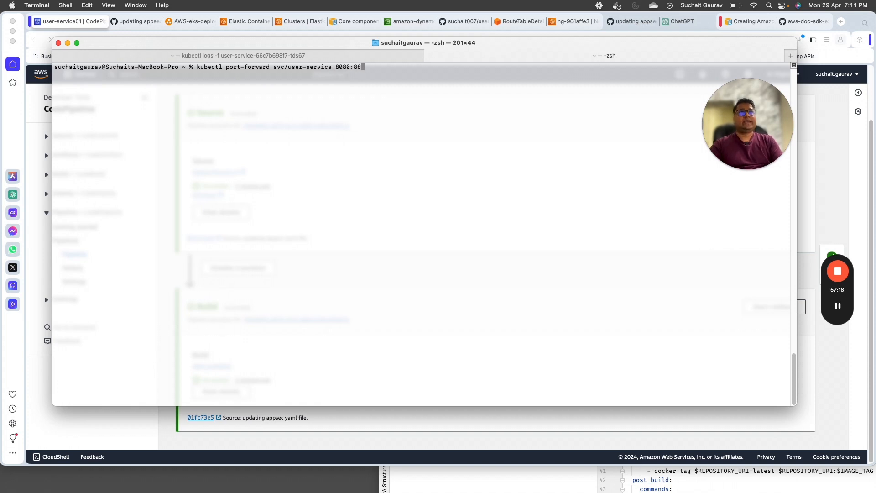
pyautogui.write('0')
pyautogui.press('Return')
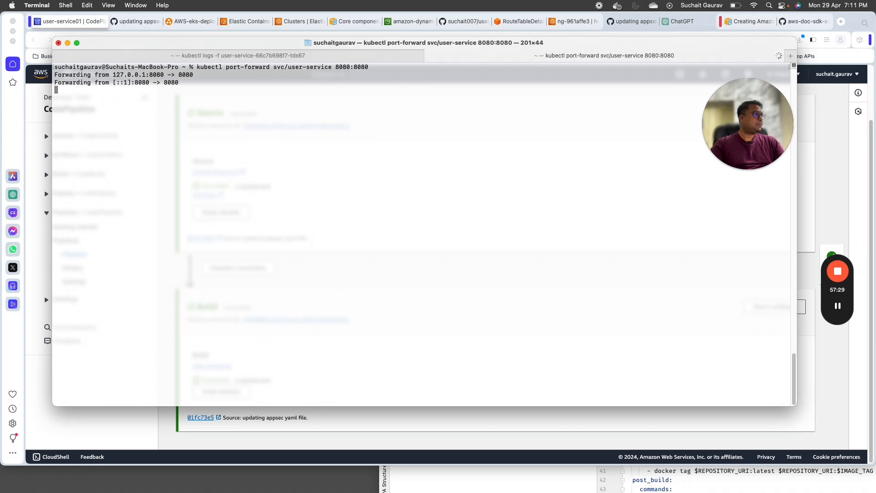
pyautogui.press('super+Tab')
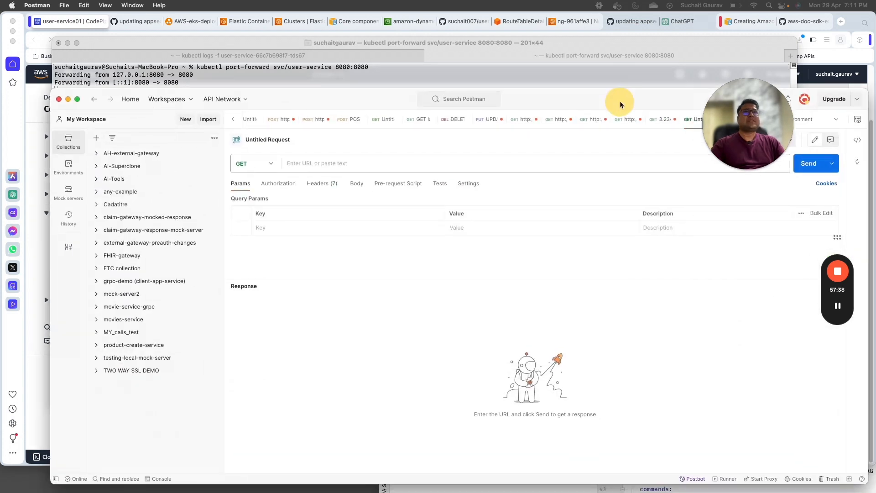
pyautogui.click(303, 88)
pyautogui.write('http:/')
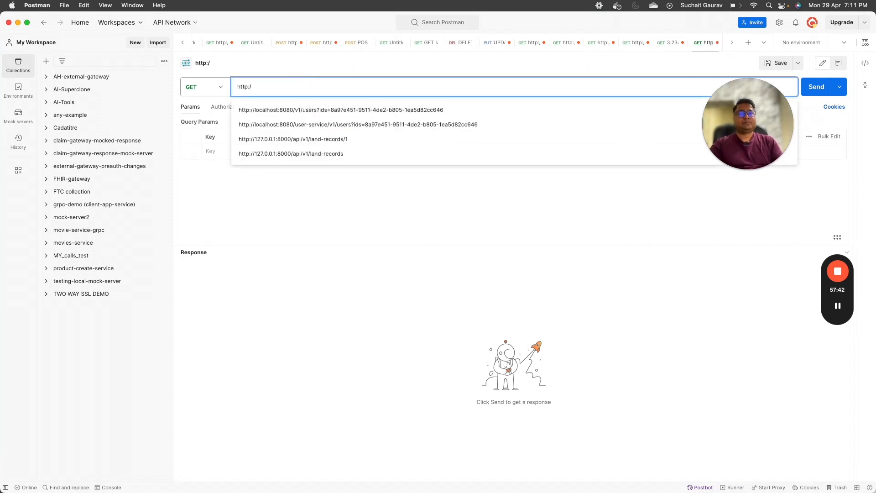
pyautogui.write('/')
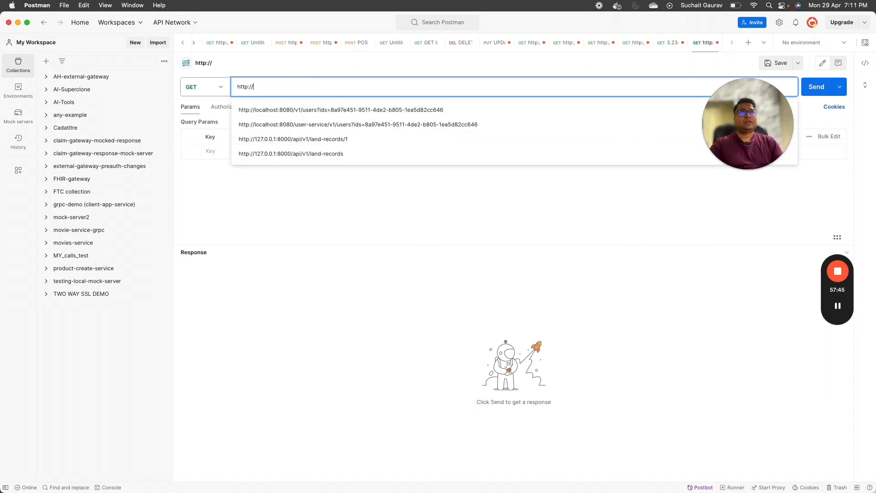
pyautogui.click(334, 110)
pyautogui.moveTo(329, 86); pyautogui.dragTo(445, 86)
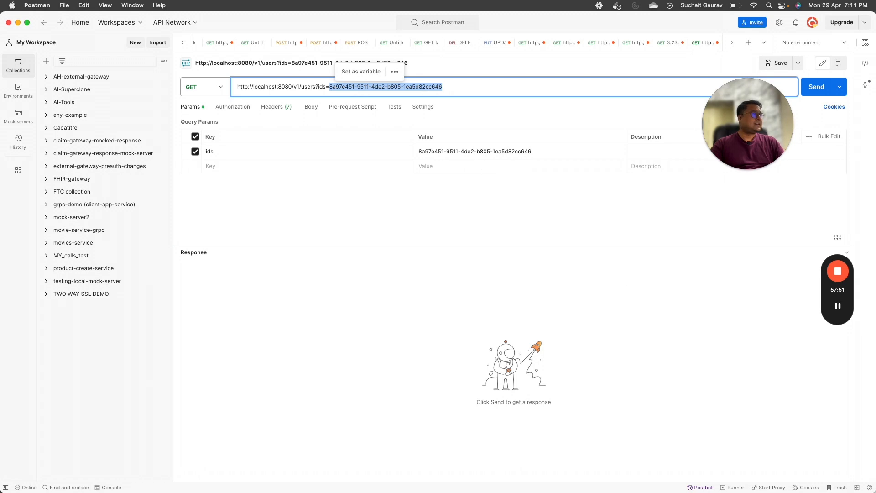
pyautogui.moveTo(744, 147); pyautogui.dragTo(772, 393)
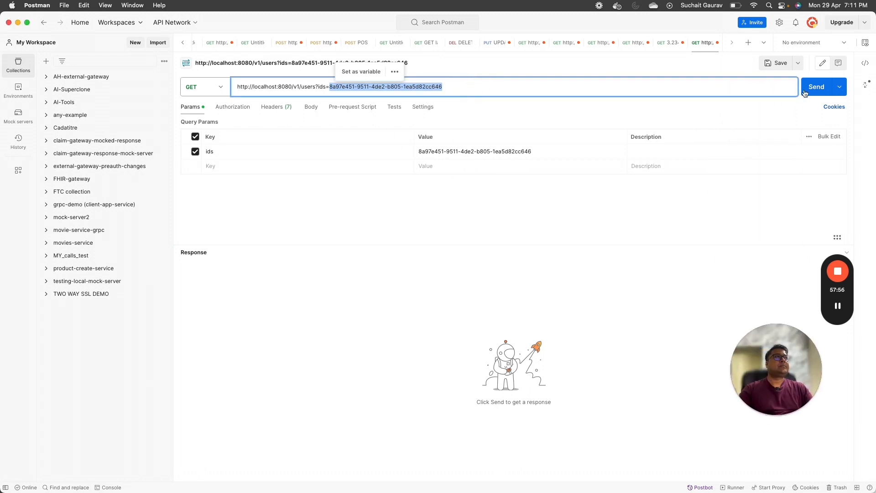
pyautogui.press('super+Return')
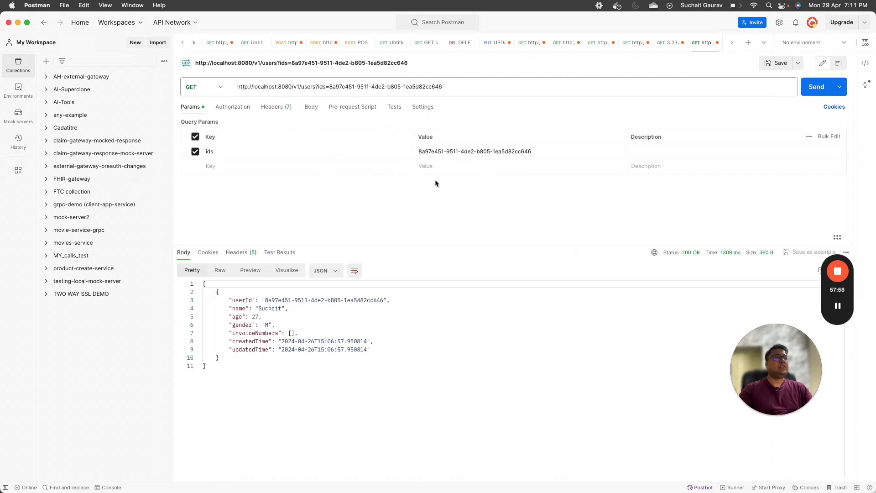
# Step: Select the returned JSON user record and the request URL, then go back to the pod log shell
pyautogui.click(217, 300)
pyautogui.press('super+a')
pyautogui.moveTo(217, 300); pyautogui.dragTo(209, 292)
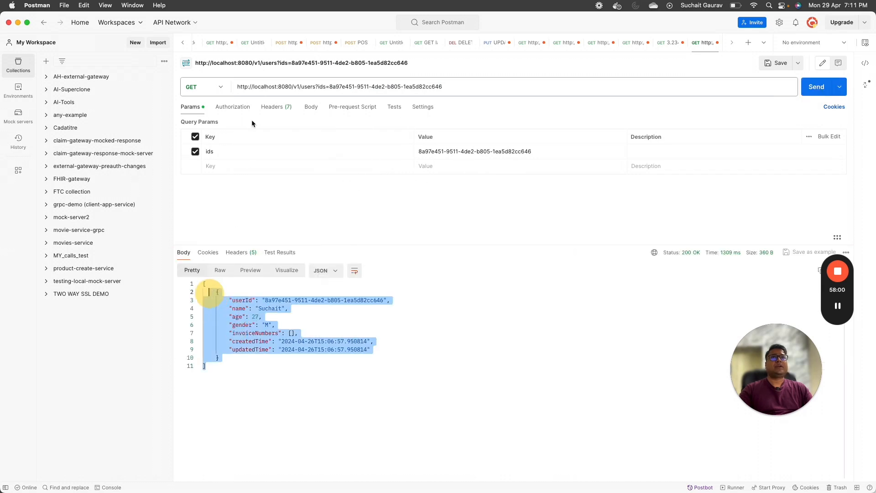
pyautogui.click(281, 87)
pyautogui.moveTo(491, 87); pyautogui.dragTo(209, 87)
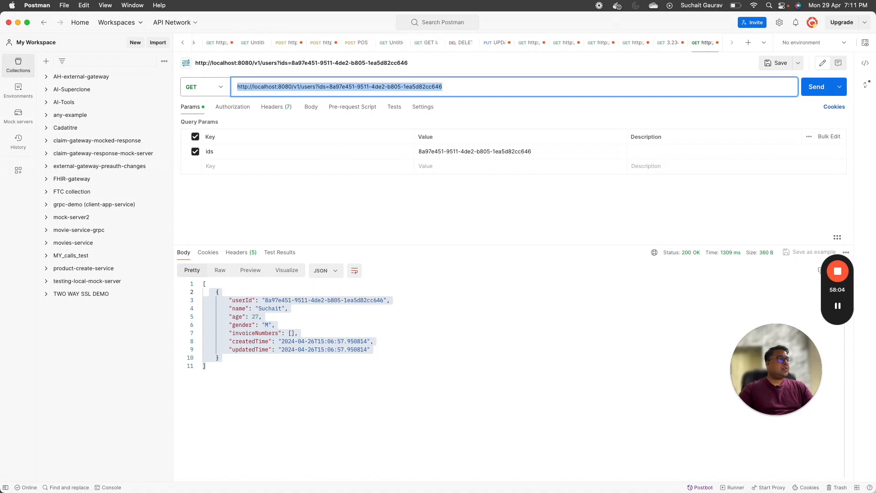
pyautogui.press('super+Tab')
pyautogui.click(278, 59)
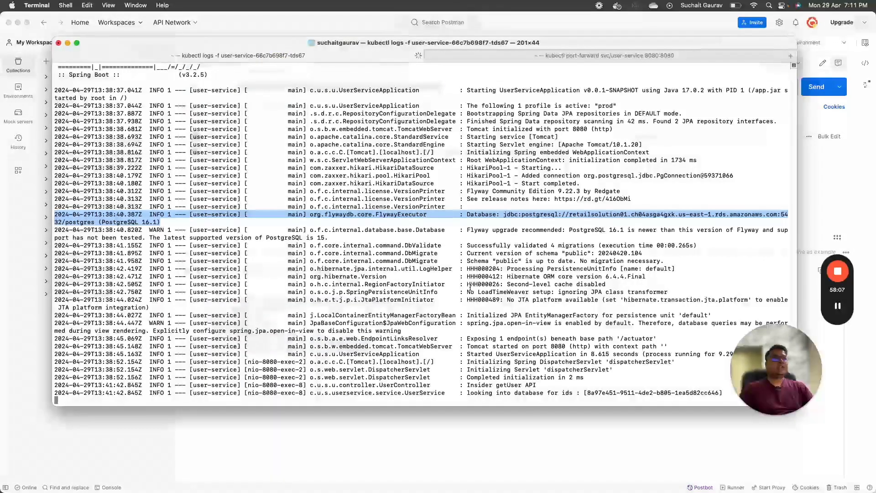
# Step: Space out the pod log with blank lines and resend the user GET request from Postman
pyautogui.moveTo(470, 393); pyautogui.dragTo(656, 393)
pyautogui.press('Return')
pyautogui.press('Return')
pyautogui.press('Return')
pyautogui.press('Return')
pyautogui.press('Return')
pyautogui.press('Return')
pyautogui.press('Return')
pyautogui.press('Return')
pyautogui.press('Return')
pyautogui.press('Return')
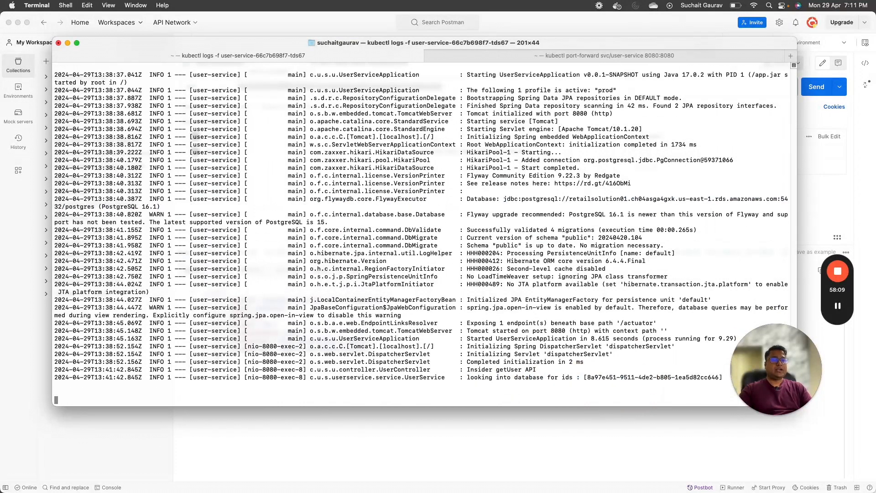
pyautogui.press('Return')
pyautogui.press('Return')
pyautogui.press('Return')
pyautogui.press('Return')
pyautogui.press('Return')
pyautogui.press('Return')
pyautogui.press('Return')
pyautogui.press('Return')
pyautogui.press('Return')
pyautogui.press('Return')
pyautogui.press('Return')
pyautogui.press('Return')
pyautogui.press('Return')
pyautogui.press('Return')
pyautogui.press('Return')
pyautogui.press('Return')
pyautogui.press('Return')
pyautogui.press('Return')
pyautogui.press('Return')
pyautogui.press('Return')
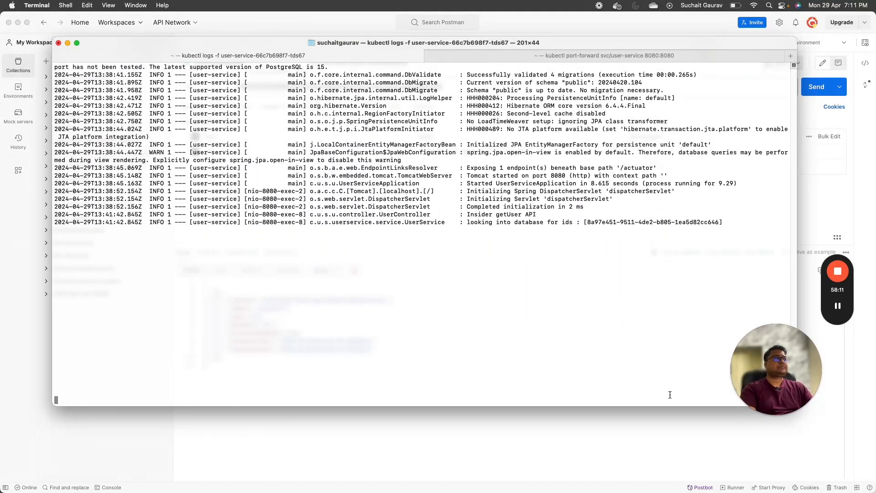
pyautogui.press('Return')
pyautogui.press('Return')
pyautogui.press('Return')
pyautogui.press('Return')
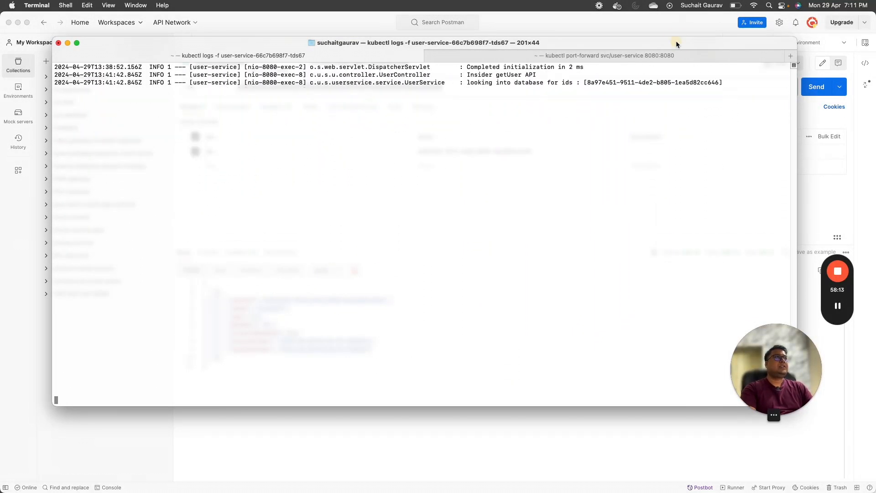
pyautogui.click(817, 87)
pyautogui.click(816, 89)
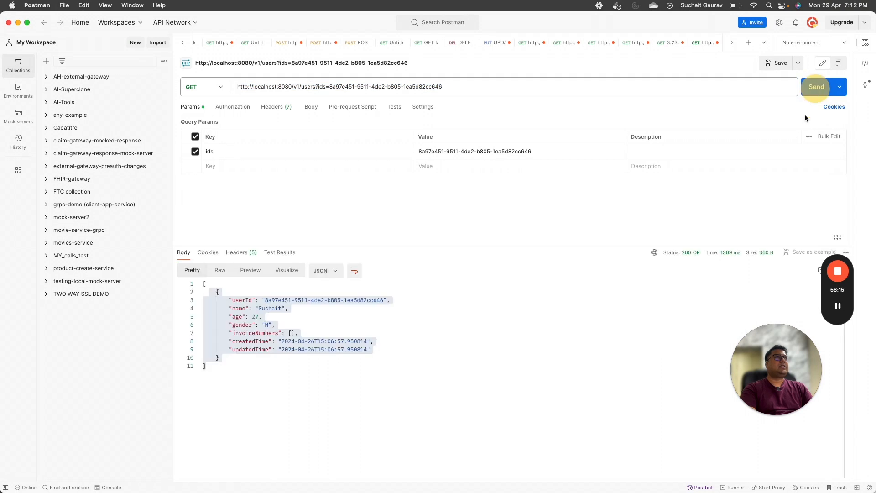
pyautogui.click(816, 88)
# Step: Review the six new getUser log lines, then stop the log stream with Ctrl+C
pyautogui.press('super+Tab')
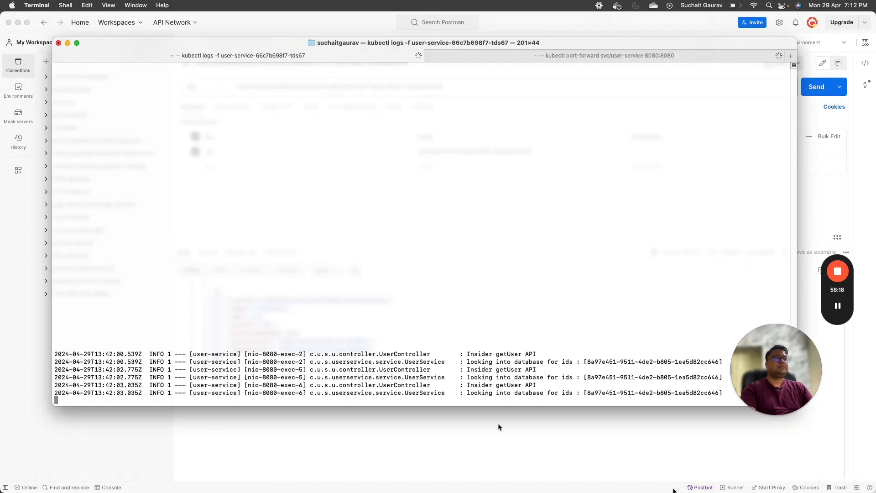
pyautogui.moveTo(464, 362); pyautogui.dragTo(570, 400)
pyautogui.scroll(15, 215, 110)
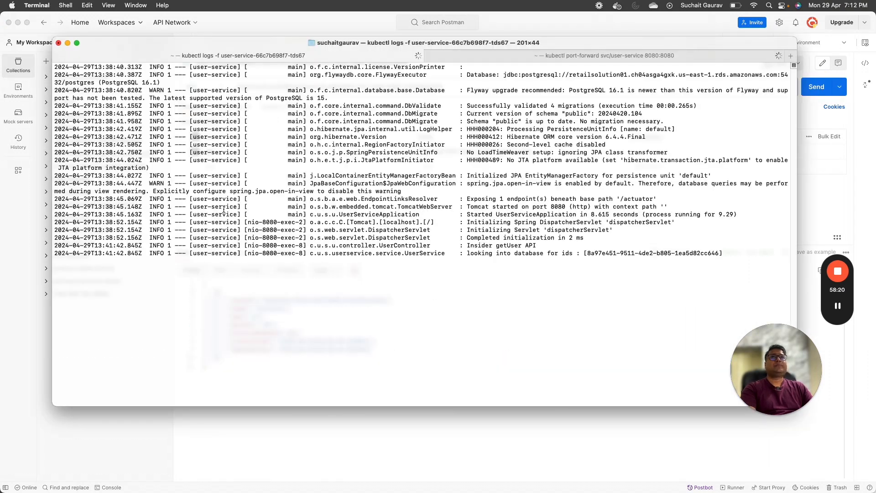
pyautogui.scroll(-15, 329, 215)
pyautogui.moveTo(628, 393); pyautogui.dragTo(155, 333)
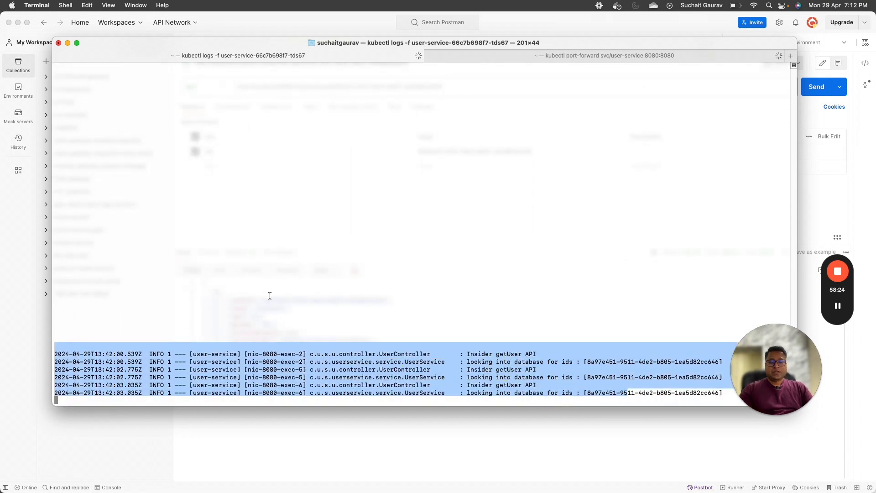
pyautogui.hotkey('ctrl', 'c')
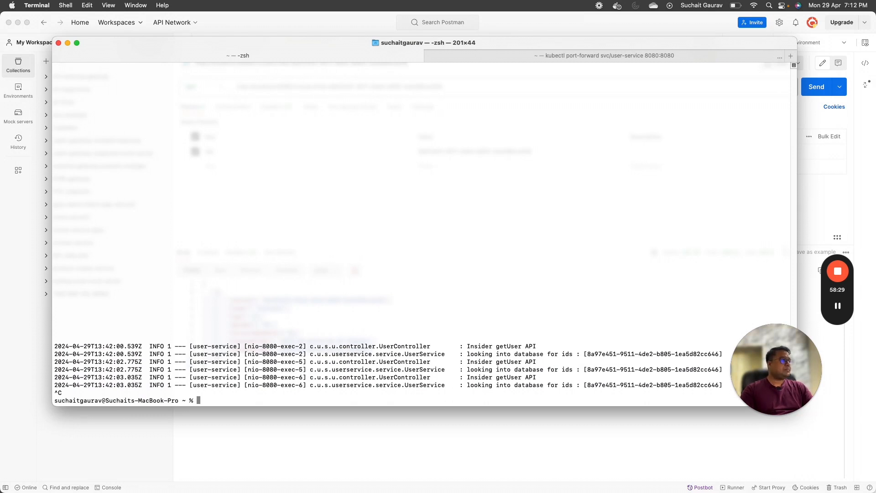
# Step: Bring up the AWS-eks-deployment architecture diagram in diagrams.net
pyautogui.press('super+Tab')
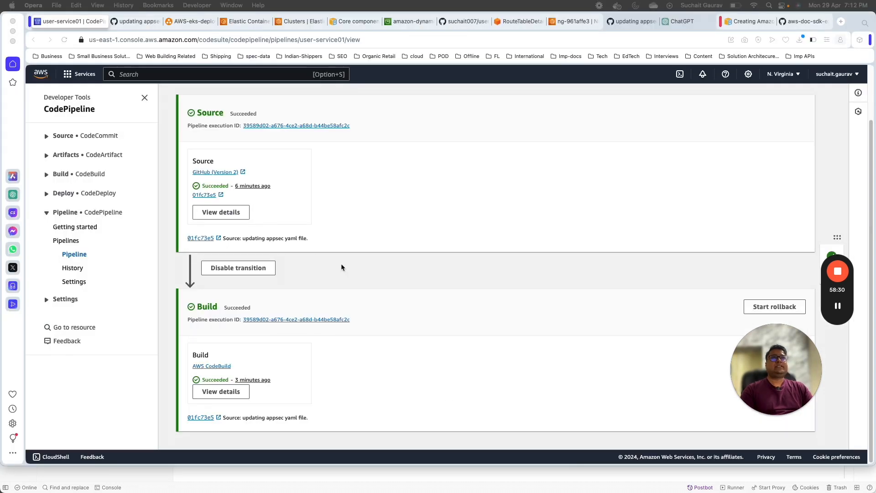
pyautogui.click(212, 21)
pyautogui.scroll(-4, 338, 278)
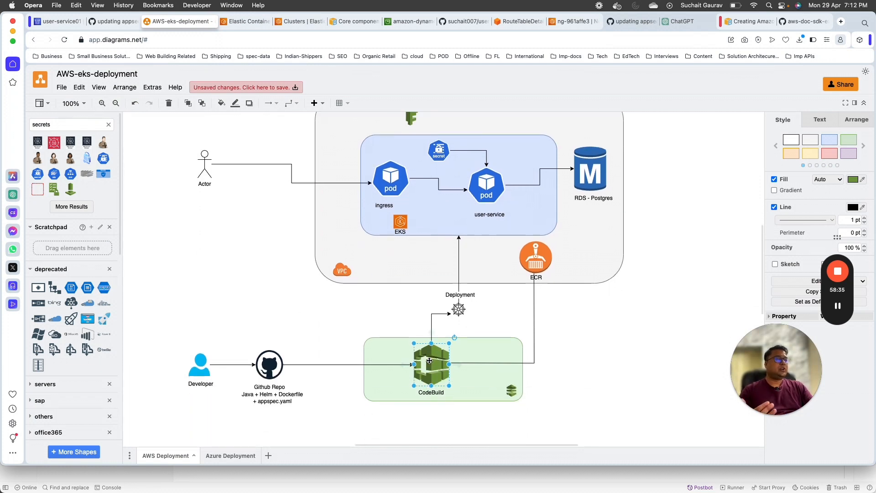
pyautogui.click(564, 377)
pyautogui.scroll(4, 564, 378)
pyautogui.scroll(-5, 564, 377)
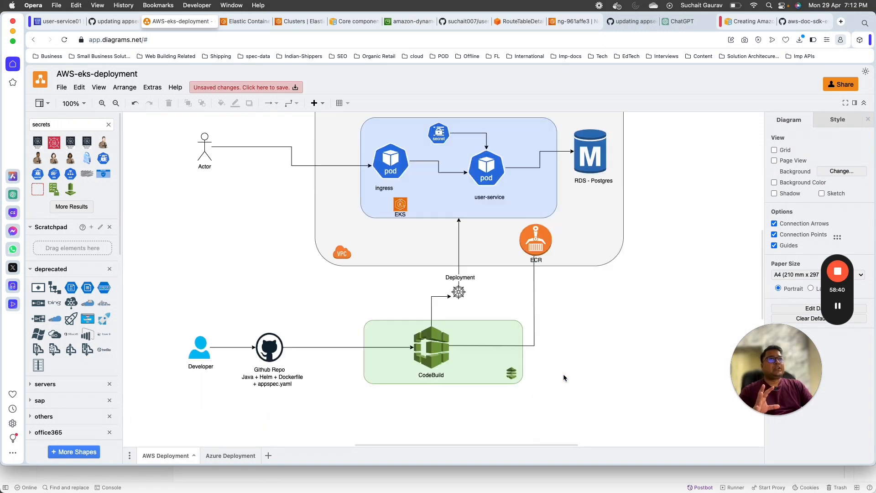
pyautogui.scroll(2, 457, 213)
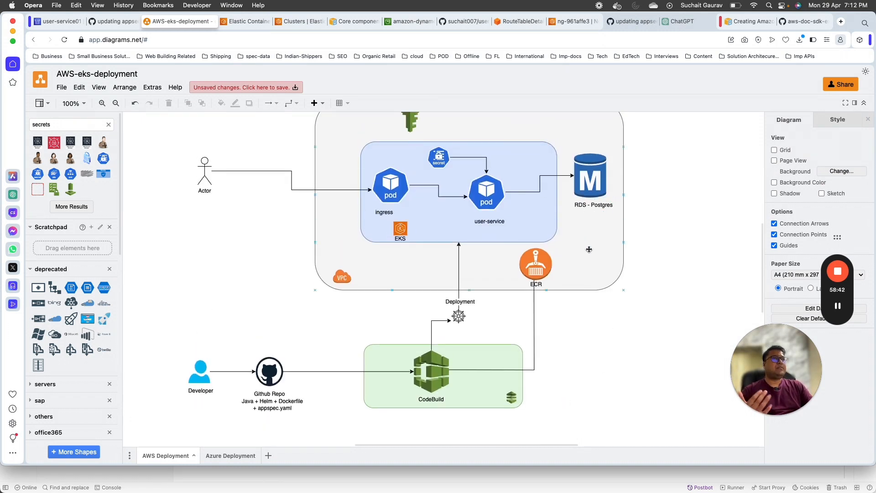
pyautogui.scroll(2, 650, 260)
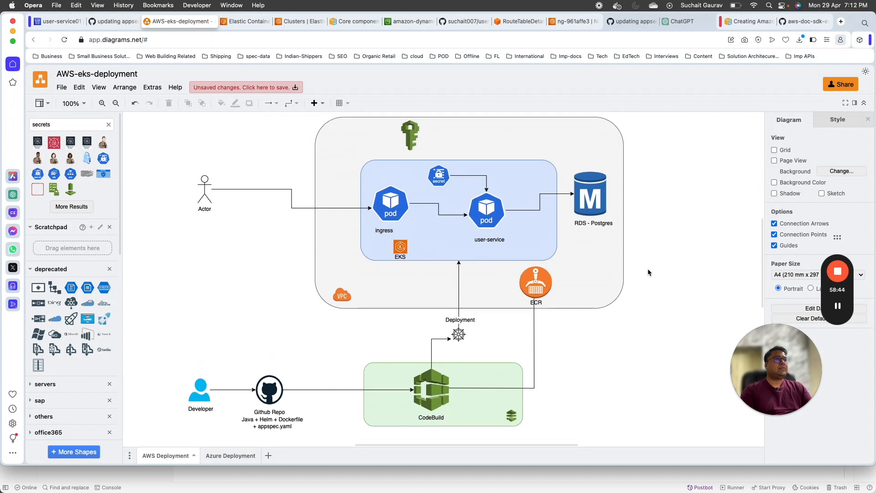
pyautogui.click(513, 243)
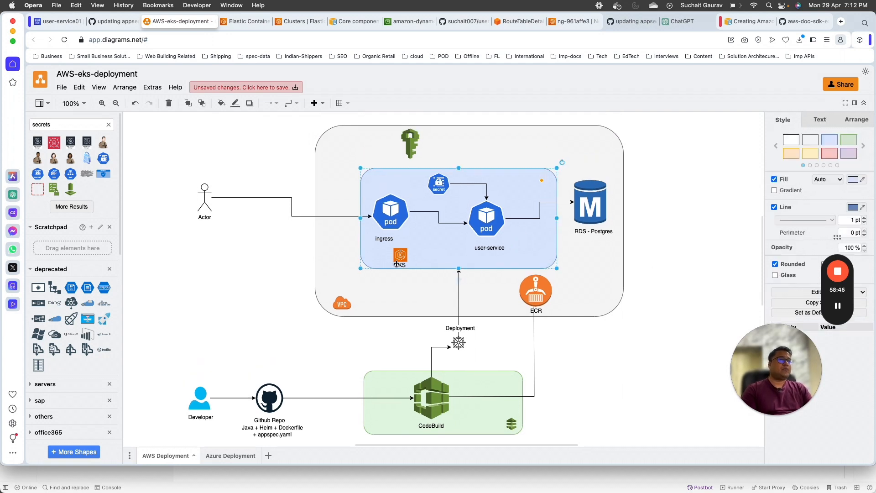
pyautogui.click(344, 302)
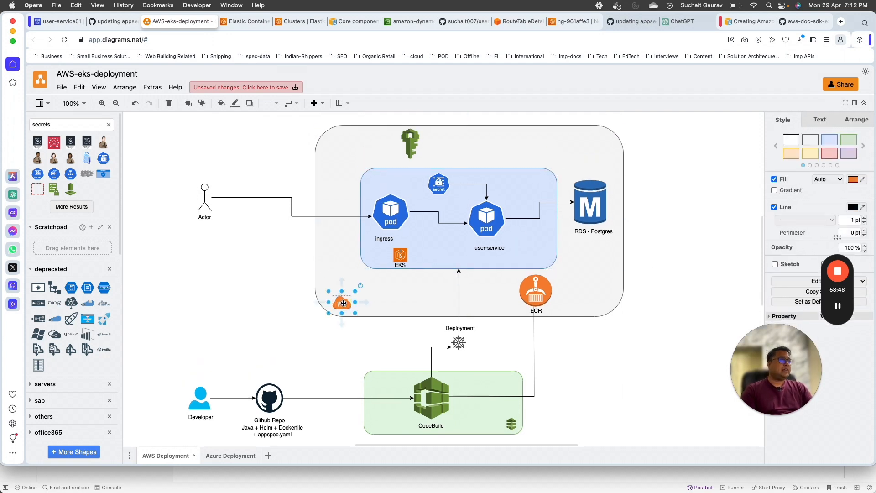
pyautogui.click(410, 143)
pyautogui.scroll(-5, 311, 265)
pyautogui.scroll(-1, 254, 267)
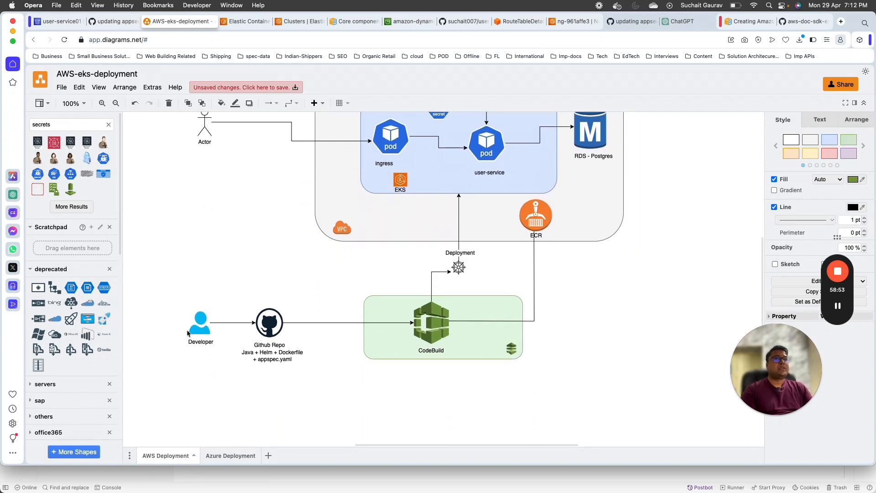
pyautogui.click(198, 323)
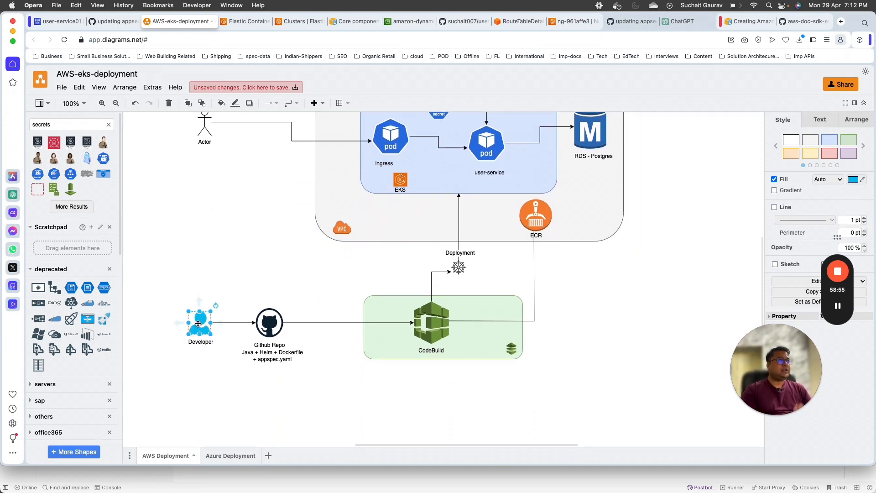
pyautogui.click(267, 322)
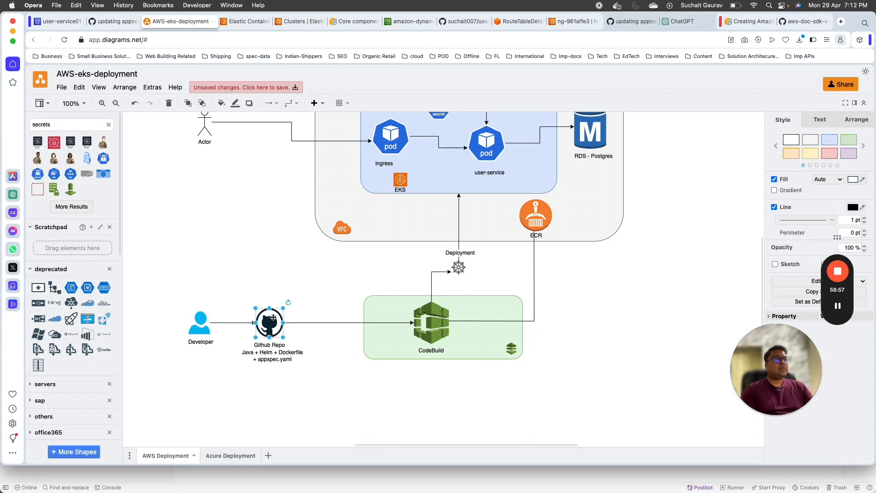
pyautogui.scroll(-4, 247, 274)
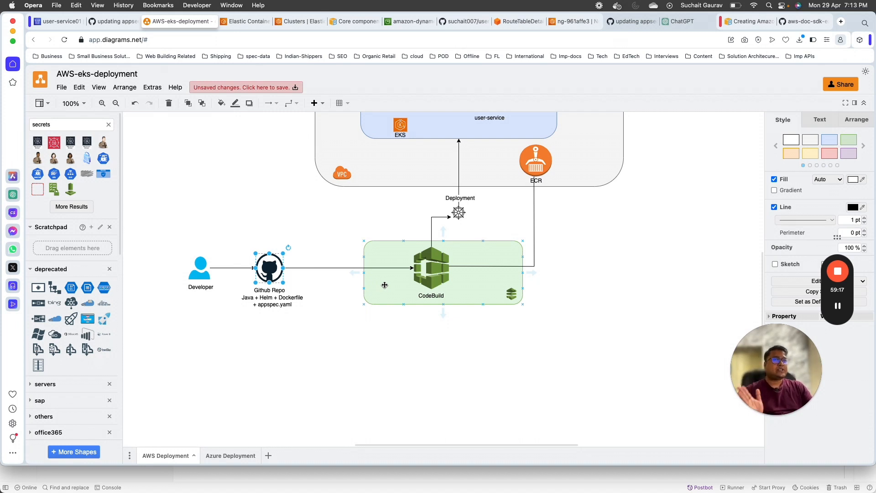
pyautogui.scroll(3, 411, 358)
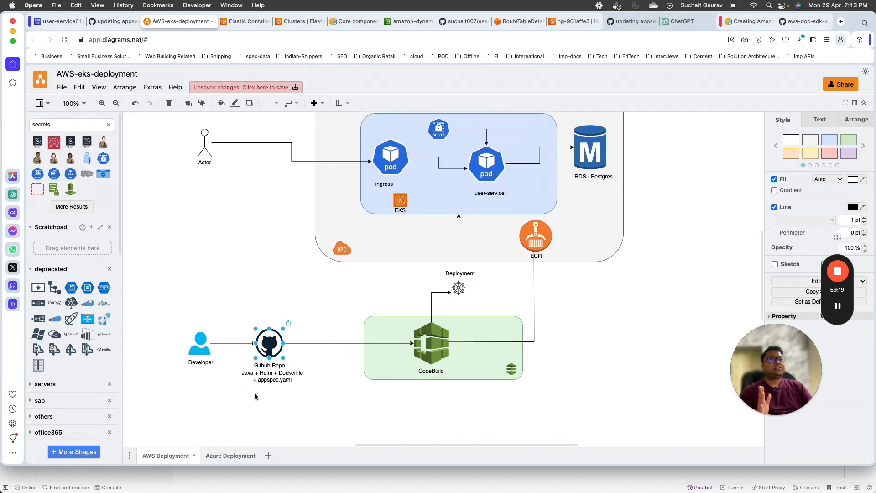
pyautogui.click(281, 378)
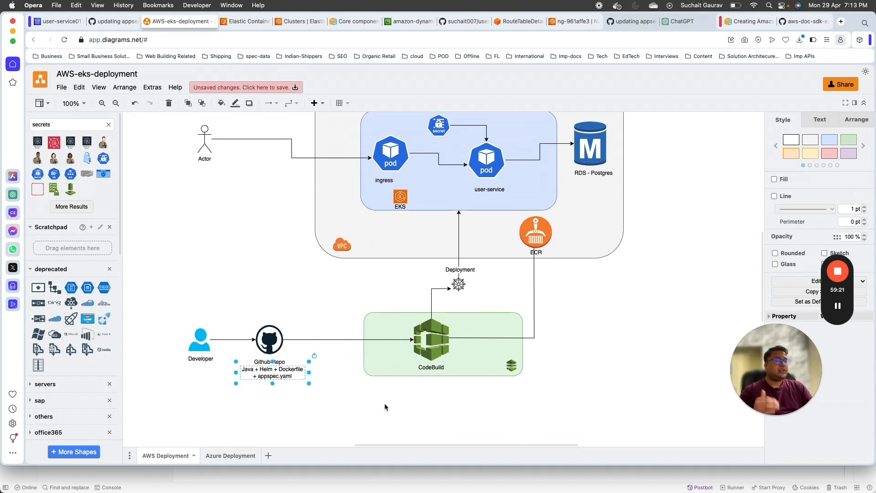
pyautogui.click(436, 346)
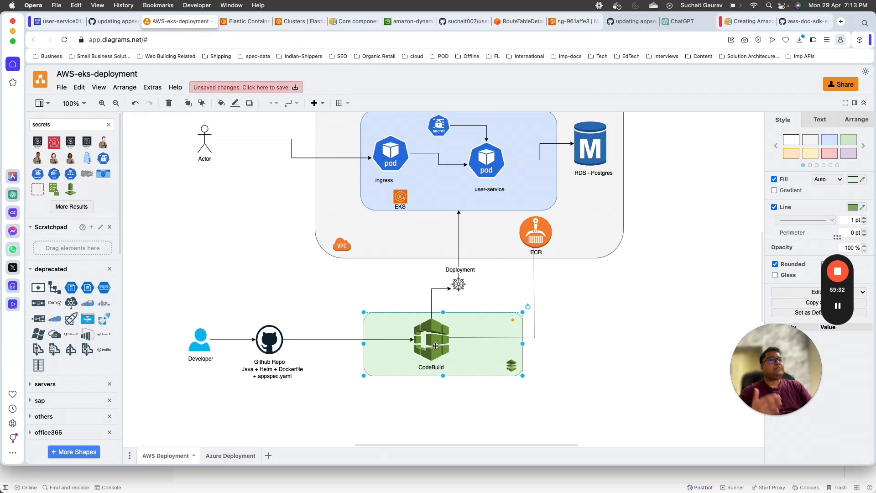
pyautogui.click(269, 373)
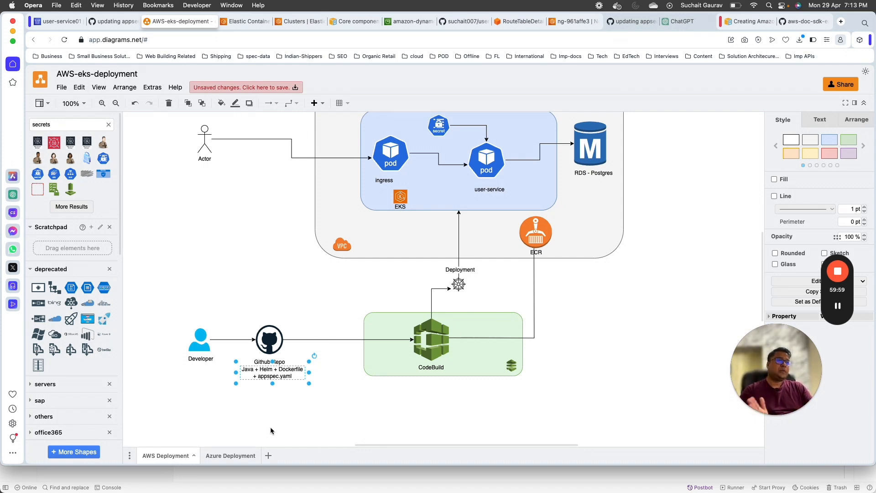
pyautogui.click(531, 237)
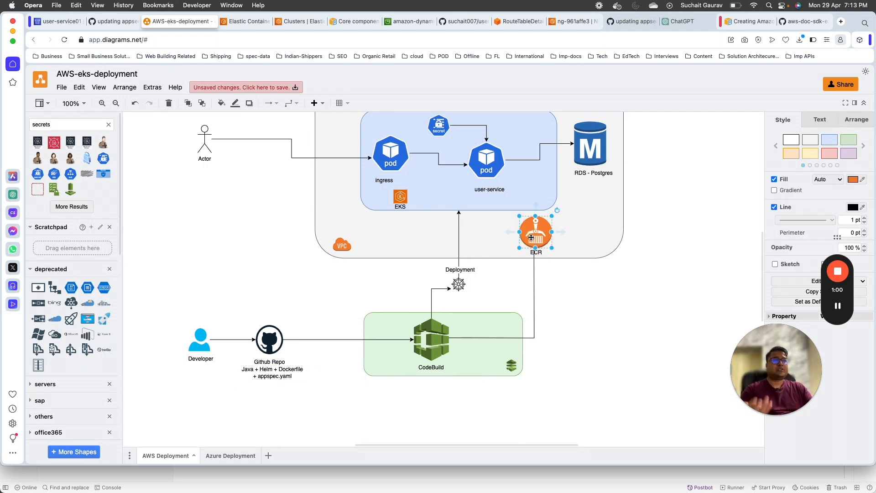
pyautogui.scroll(-3, 358, 361)
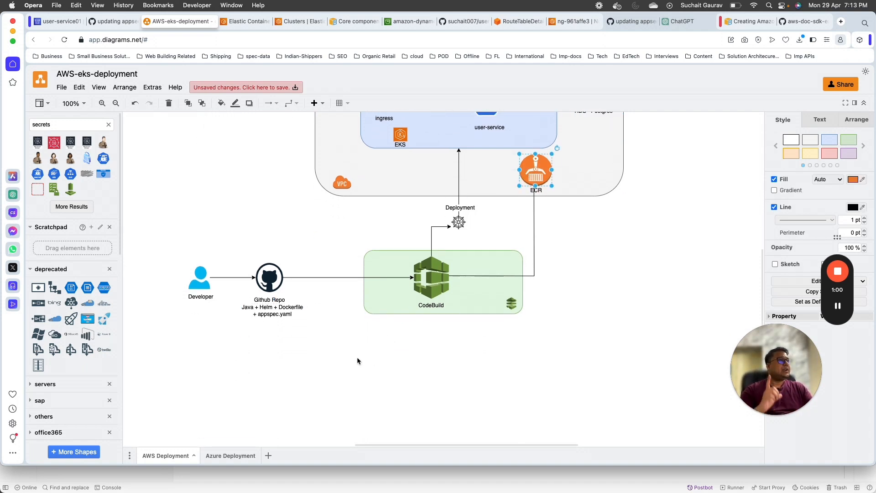
pyautogui.scroll(10, 357, 360)
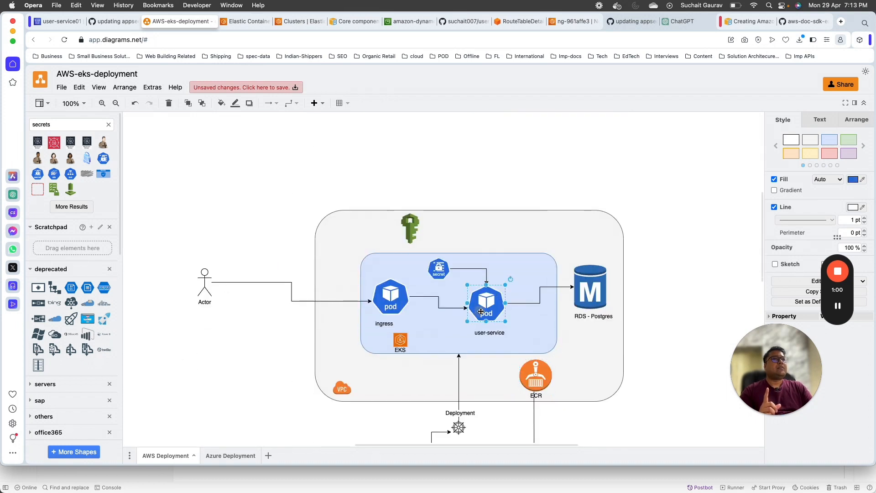
pyautogui.scroll(-3, 302, 342)
pyautogui.click(437, 204)
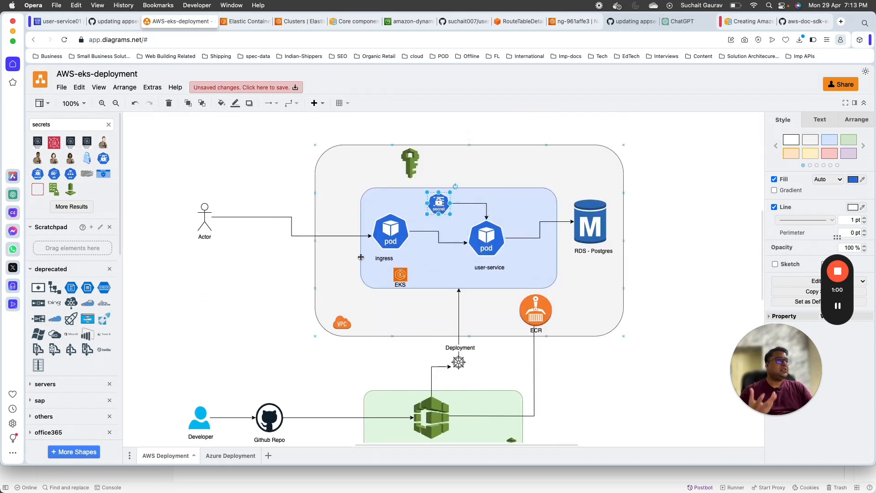